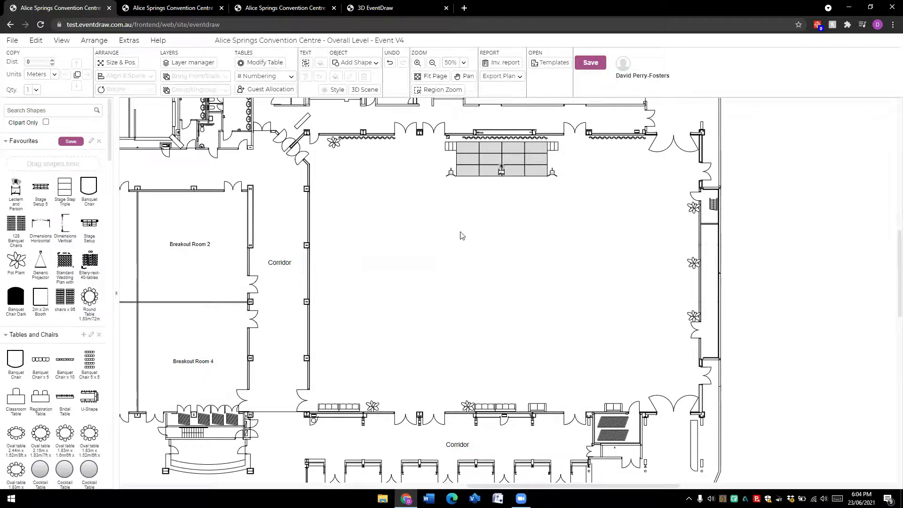
Look through the Tables and Chairs shape library and collapse it.
scroll(8, 200, down, 3)
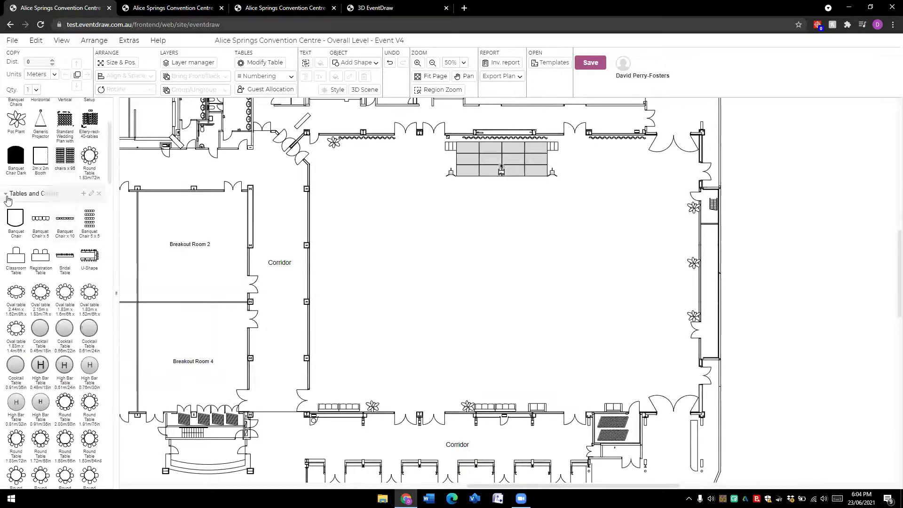
click(5, 194)
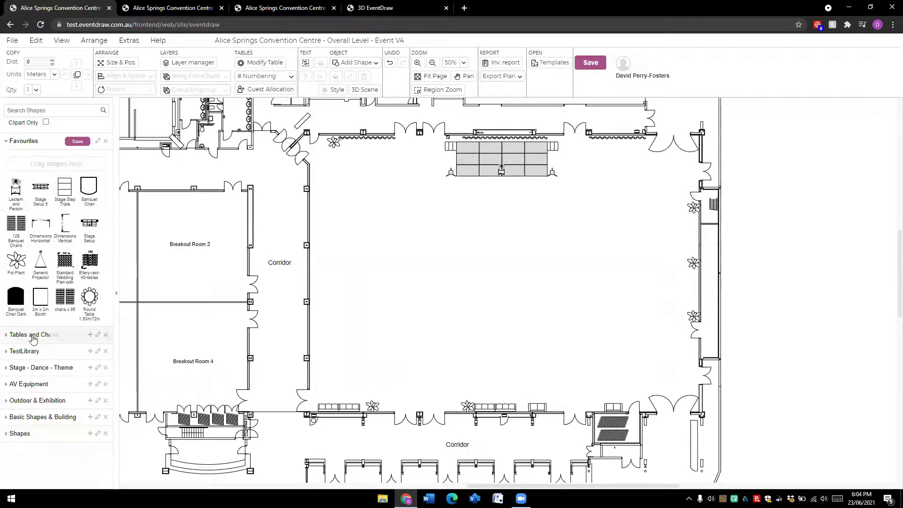
click(12, 335)
scroll(10, 337, down, 3)
scroll(11, 339, up, 2)
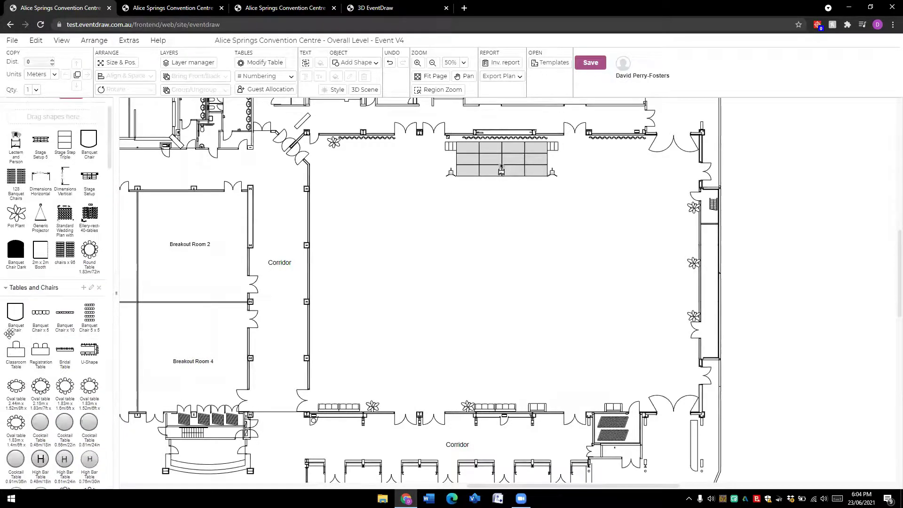
click(7, 290)
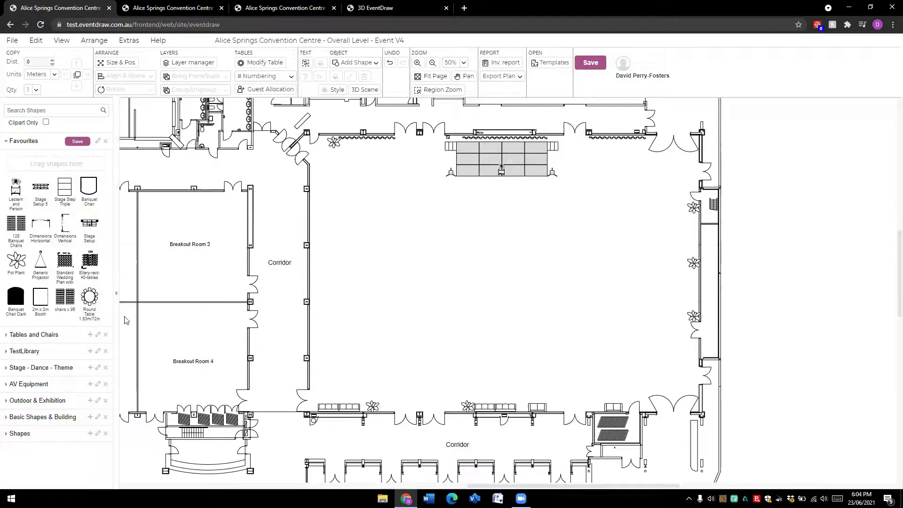
Place a 1.83m/72in round table near the large hall's upper-left corner and copy it rightward seven times into a row.
drag(89, 301, 359, 197)
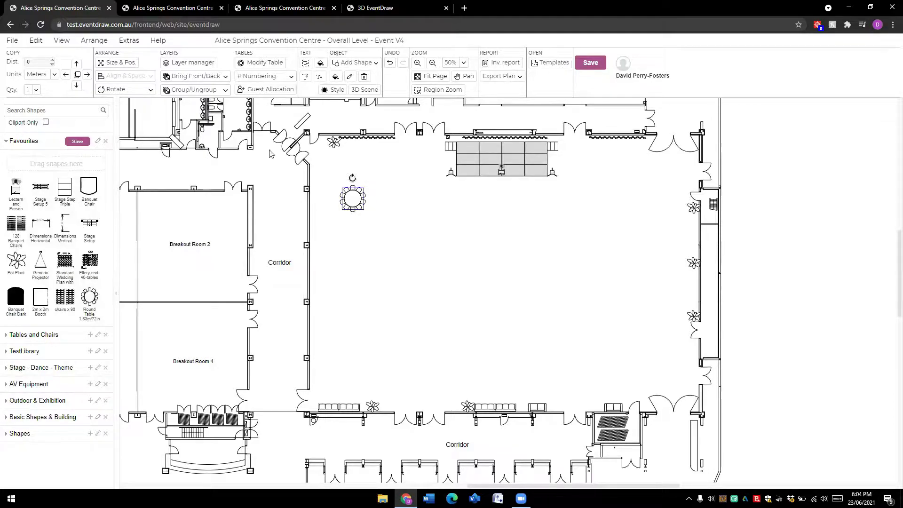
click(86, 75)
click(87, 75)
click(86, 75)
click(86, 75)
click(87, 75)
click(87, 76)
click(86, 75)
click(342, 240)
drag(335, 182, 589, 279)
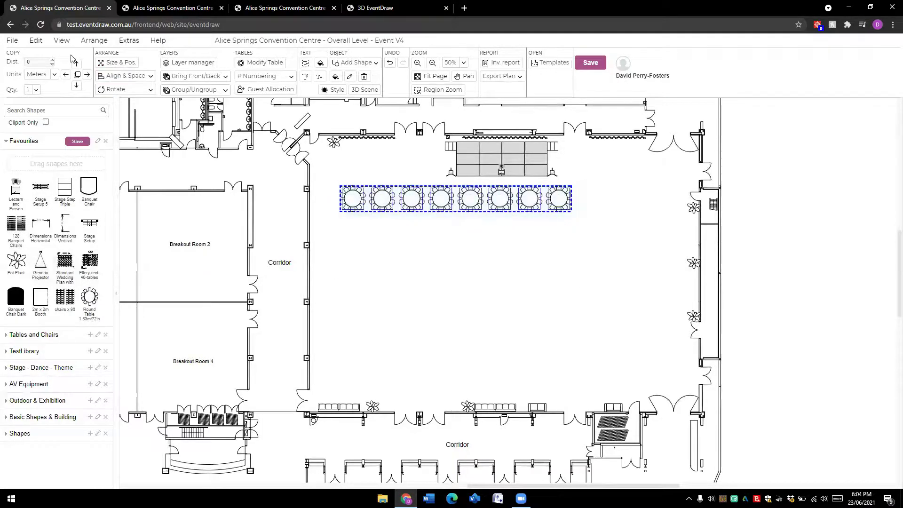
click(75, 83)
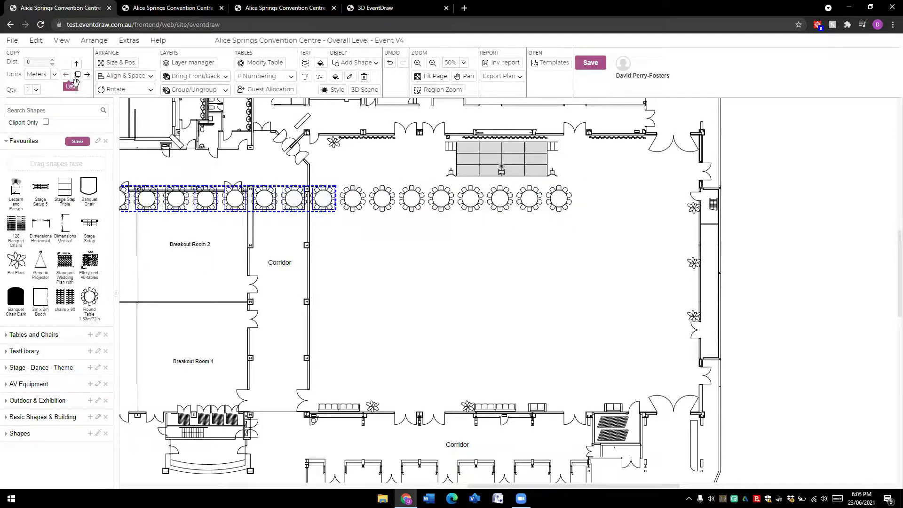
click(352, 233)
click(324, 193)
key(Delete)
click(294, 197)
key(Delete)
click(264, 198)
key(Delete)
click(235, 197)
key(Delete)
click(205, 199)
key(Delete)
click(176, 199)
key(Delete)
click(146, 199)
key(Delete)
click(124, 198)
key(Delete)
Copy the row of eight round tables downward three times to form four rows.
drag(328, 188, 584, 296)
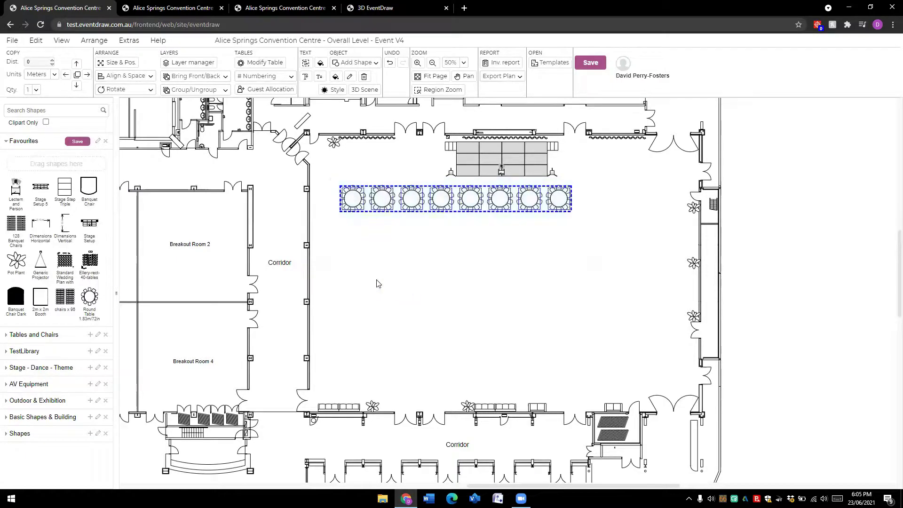
click(76, 86)
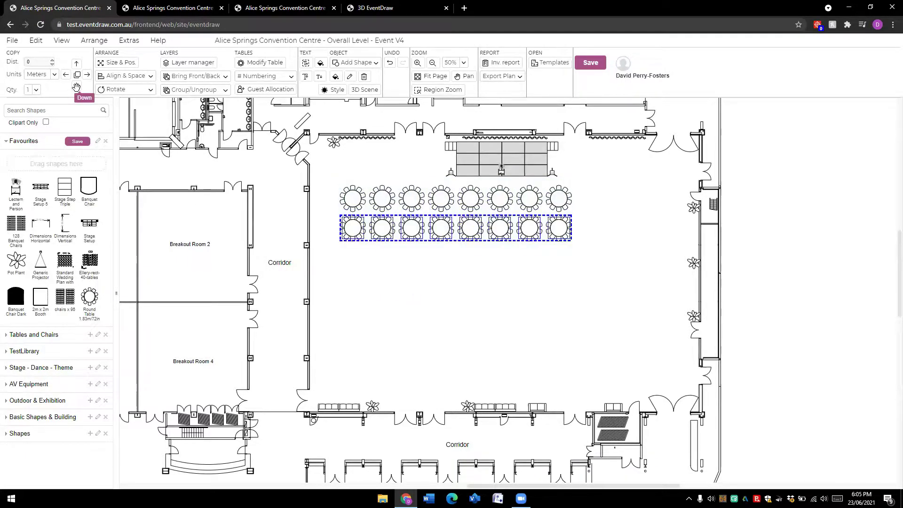
click(76, 86)
click(76, 85)
click(478, 346)
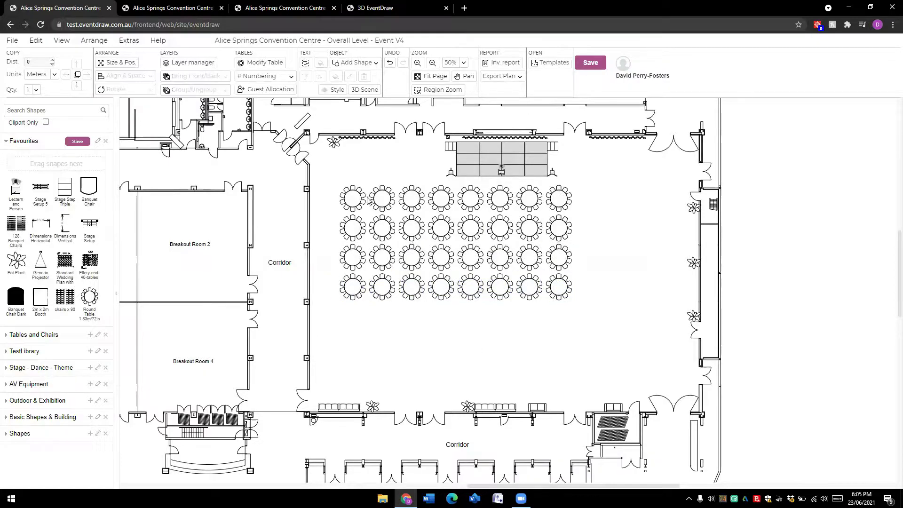
Move the block of tables toward the hall's centre below the stage and delete its three lower rows.
drag(333, 182, 588, 310)
drag(559, 198, 607, 202)
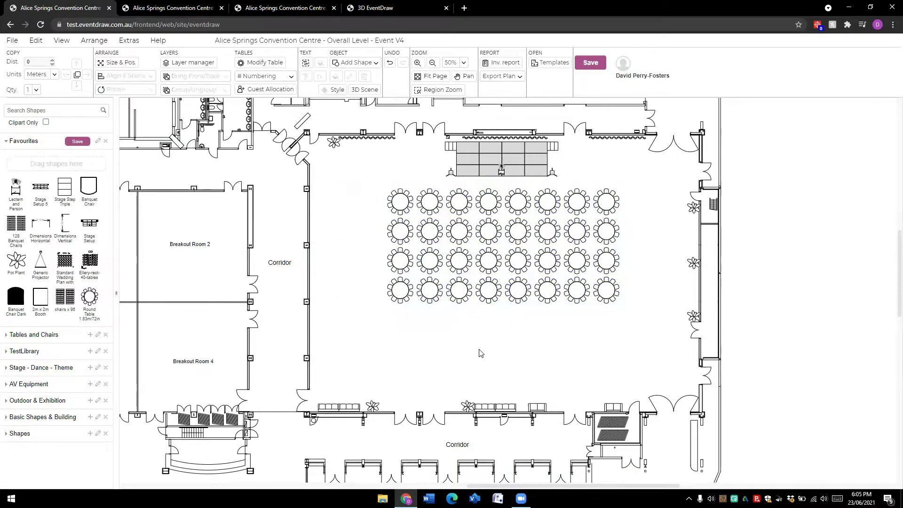
drag(370, 216, 637, 354)
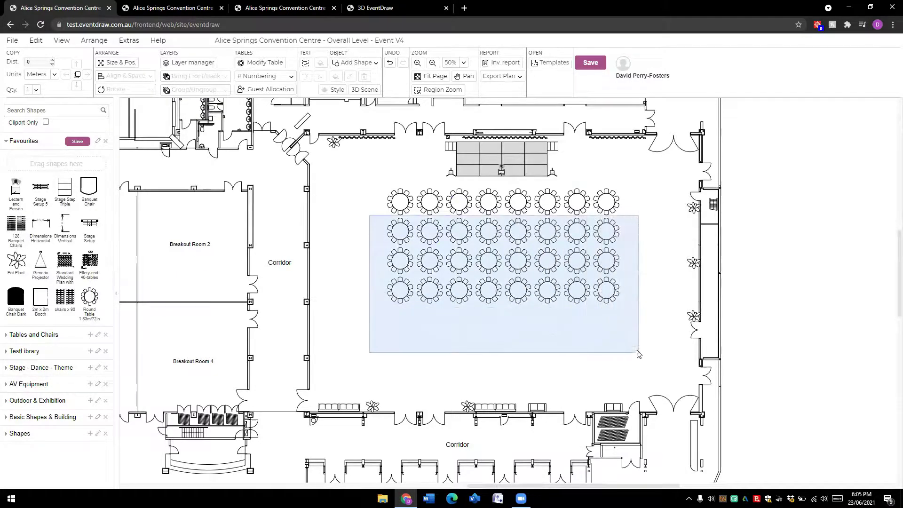
key(Delete)
Copy the row of eight round tables downward with the copy quantity set to 5.
drag(382, 188, 635, 263)
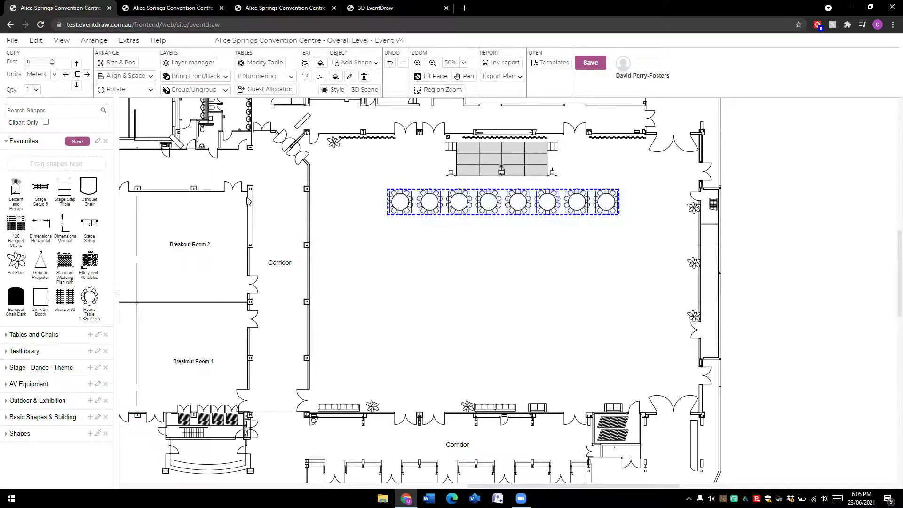
click(36, 90)
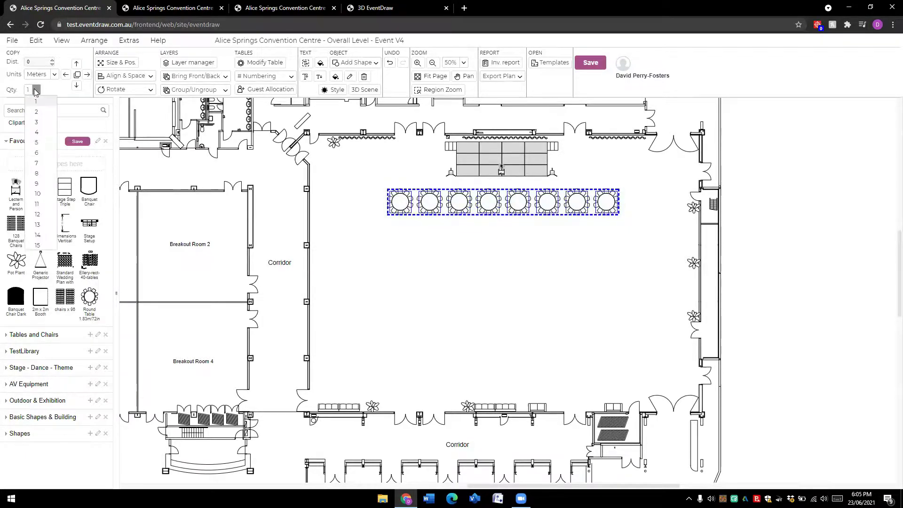
click(36, 143)
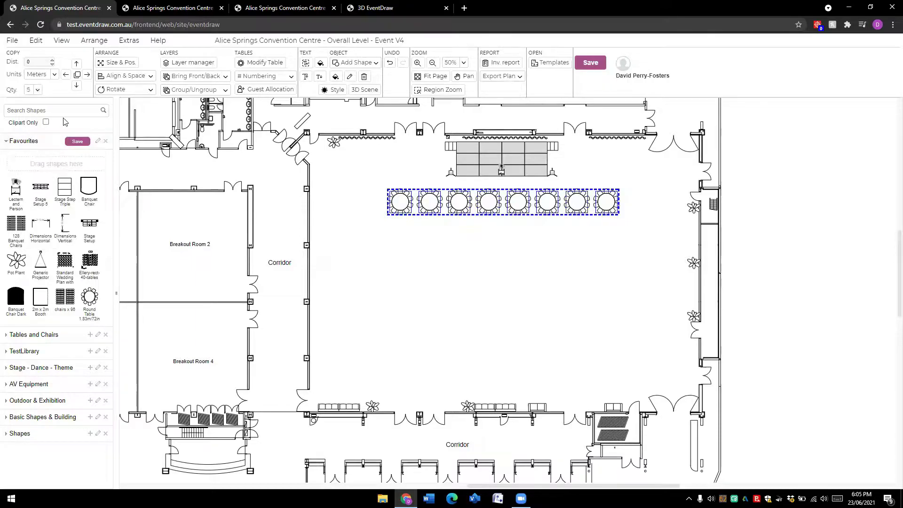
click(76, 86)
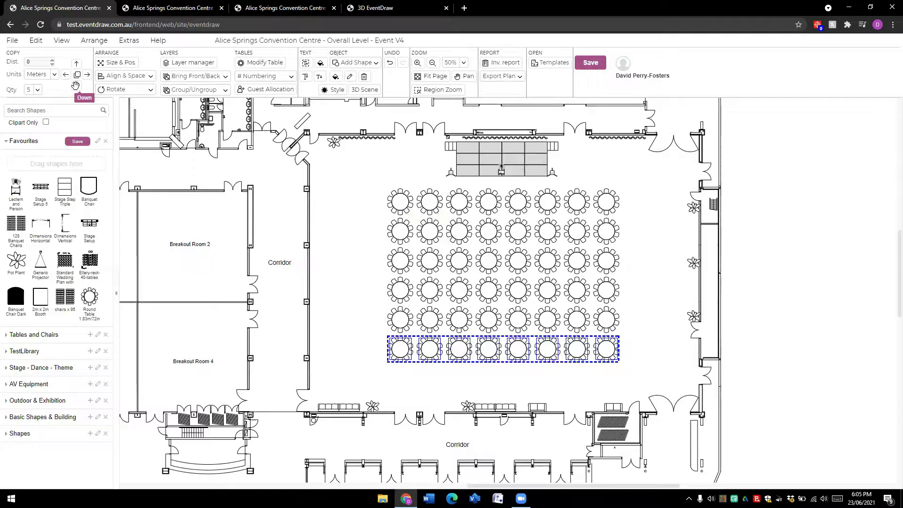
click(342, 240)
Delete every round table in the hall except the upper-left one.
drag(416, 187, 635, 374)
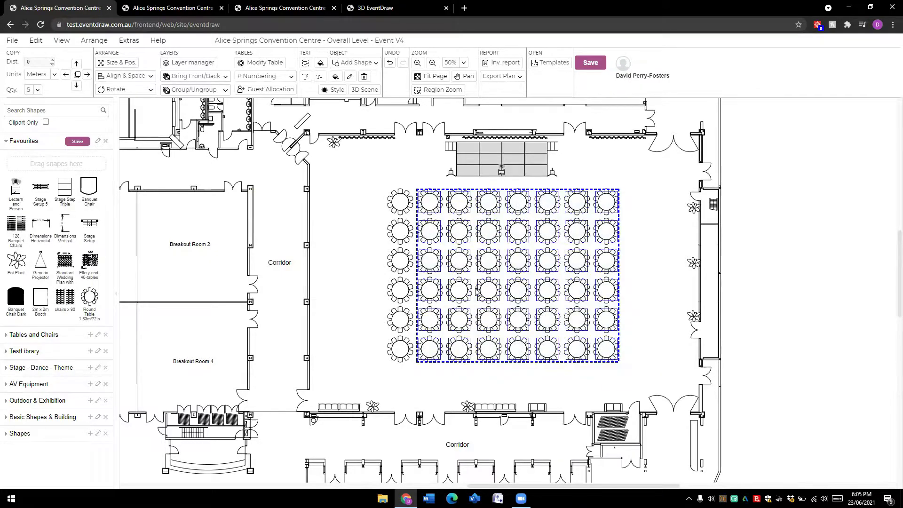
key(Delete)
drag(384, 217, 437, 379)
key(Delete)
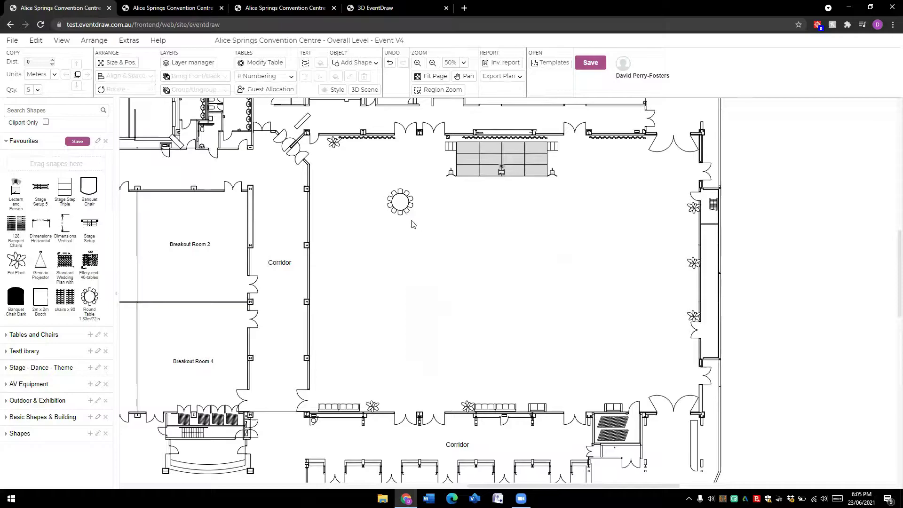
Set both the copy distance length and the copy distance width of the remaining round table to 1.8m.
click(407, 203)
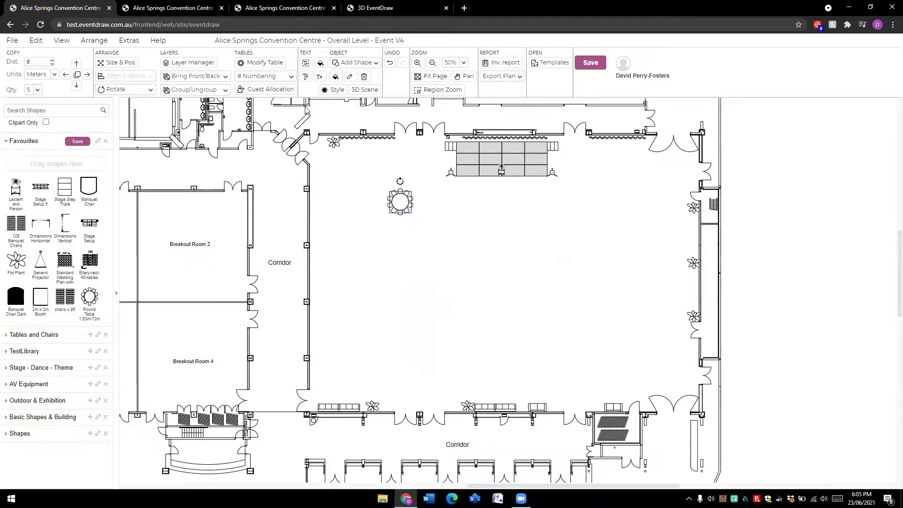
click(271, 63)
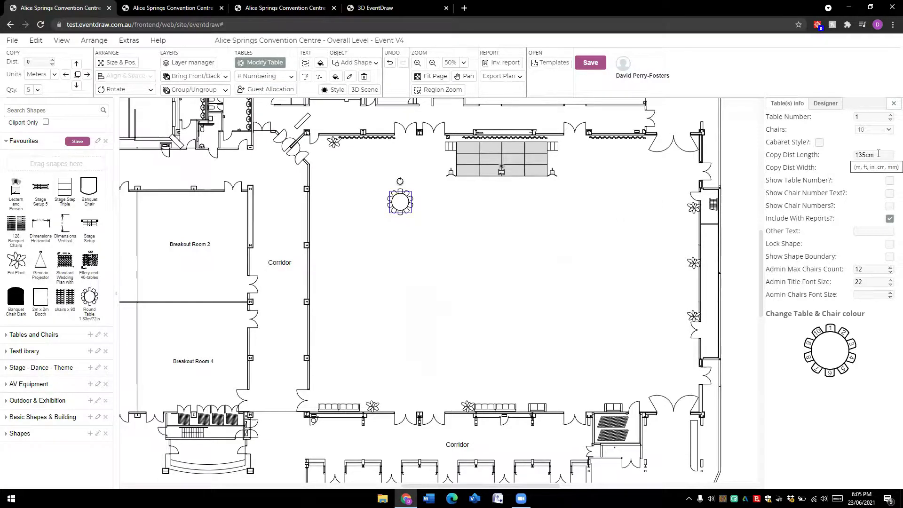
drag(879, 154, 842, 157)
text(1)
key(Tab)
drag(875, 168, 842, 171)
text(1.8)
click(873, 154)
click(441, 230)
click(402, 205)
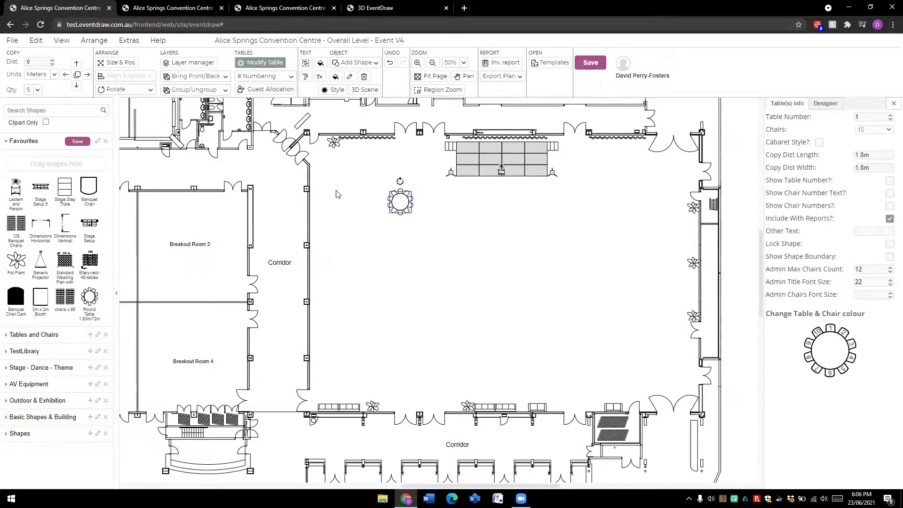
Copy the round table rightward with quantity 5, and copy the resulting row downward twice with quantity 1.
click(87, 77)
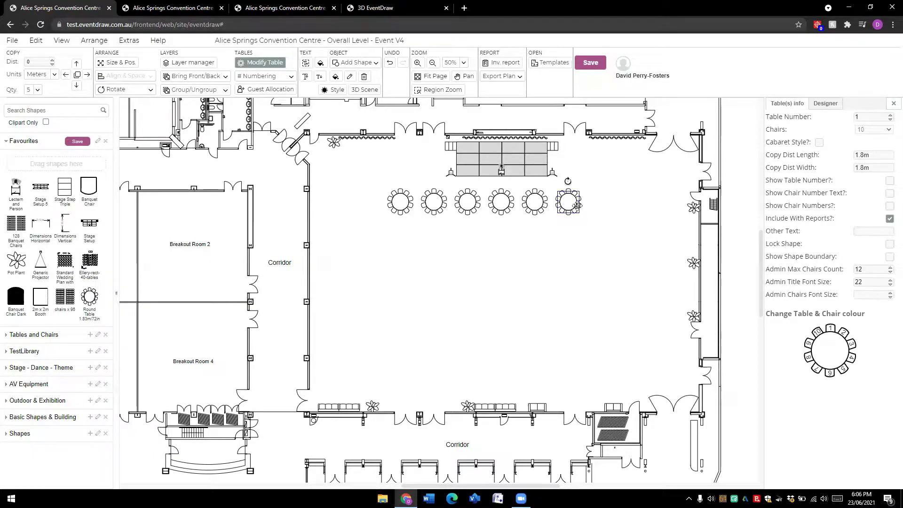
click(546, 245)
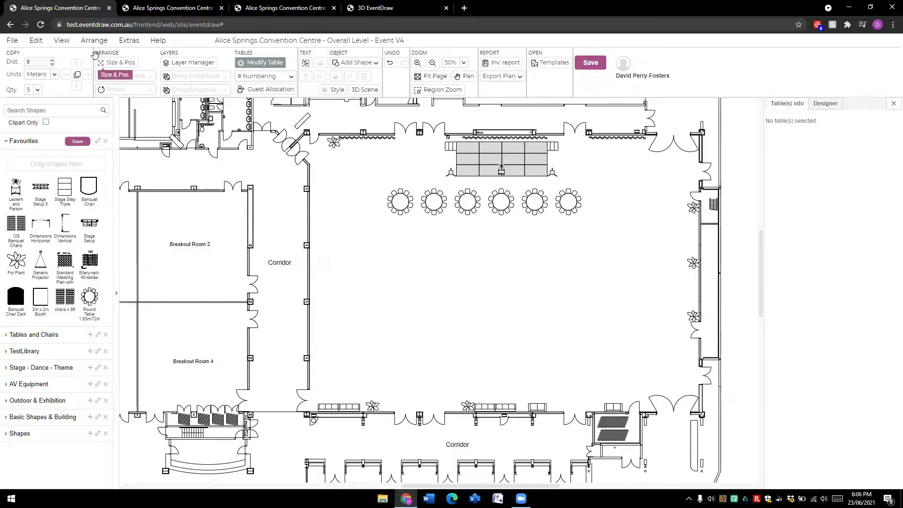
click(38, 90)
click(36, 102)
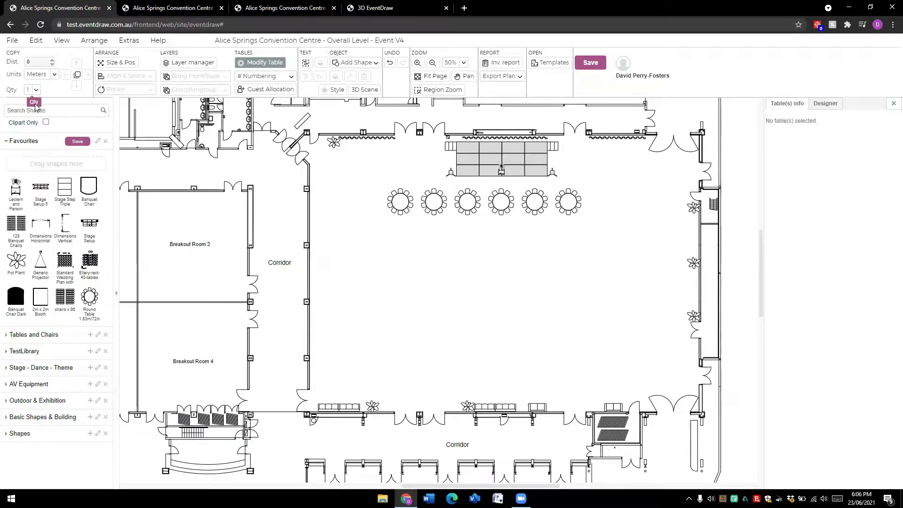
drag(378, 185, 606, 298)
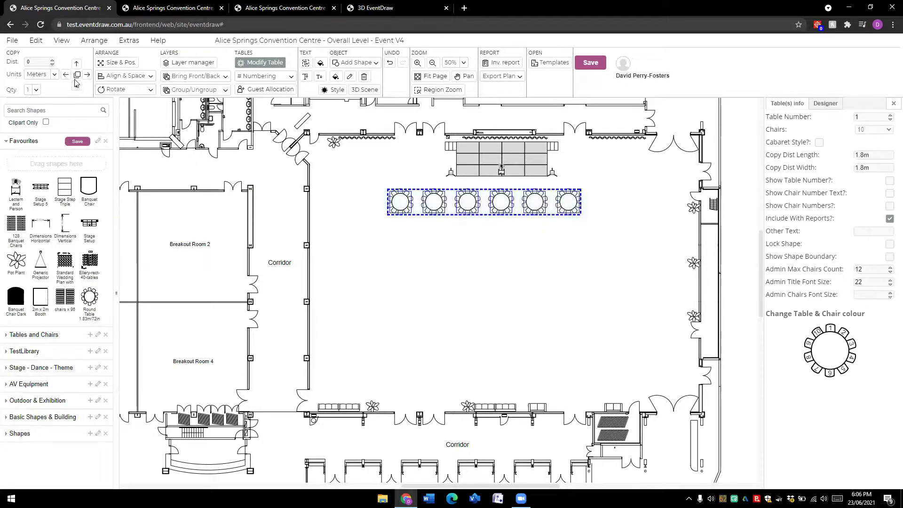
click(77, 86)
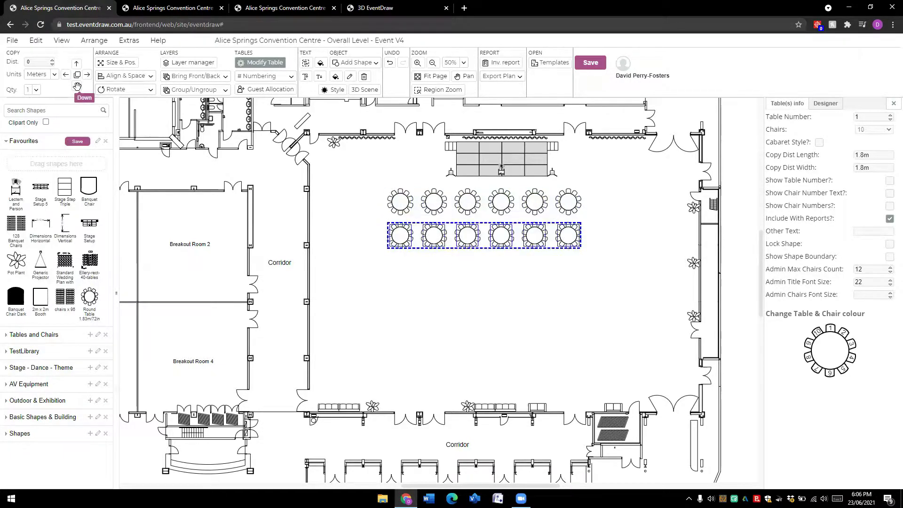
click(77, 86)
click(451, 315)
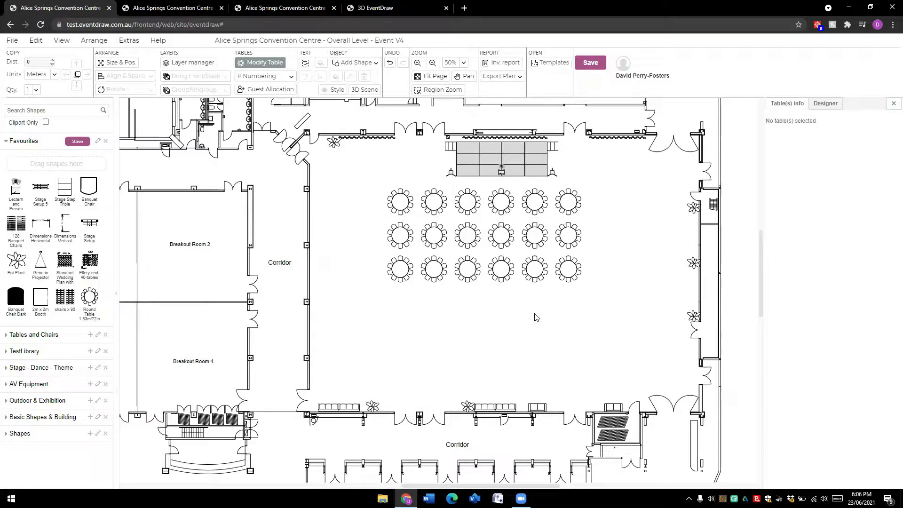
Delete the two lower rows of tables and all but the first table of the top row.
drag(376, 220, 599, 328)
key(Delete)
drag(418, 184, 609, 285)
key(Delete)
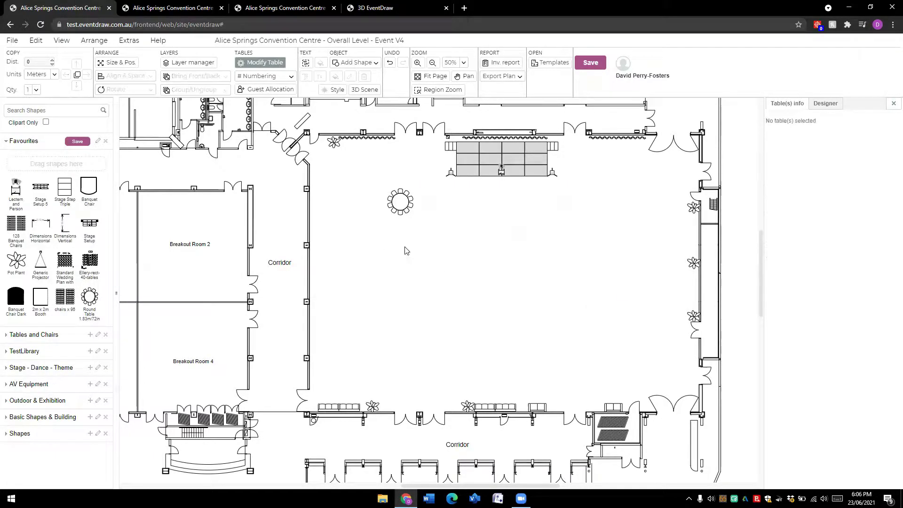
Move the table to the hall's upper-left corner and fill the area below the stage with an 8 x 5 grid of it.
drag(400, 205, 341, 187)
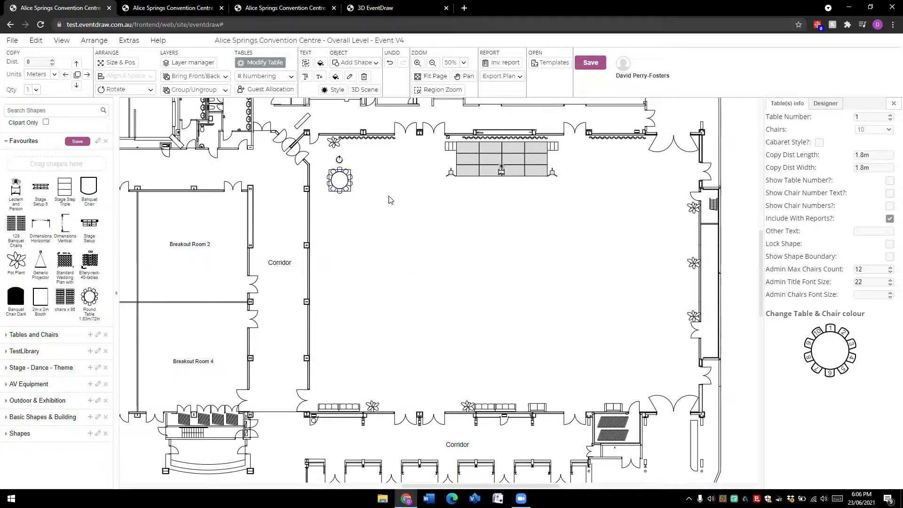
drag(380, 194, 645, 361)
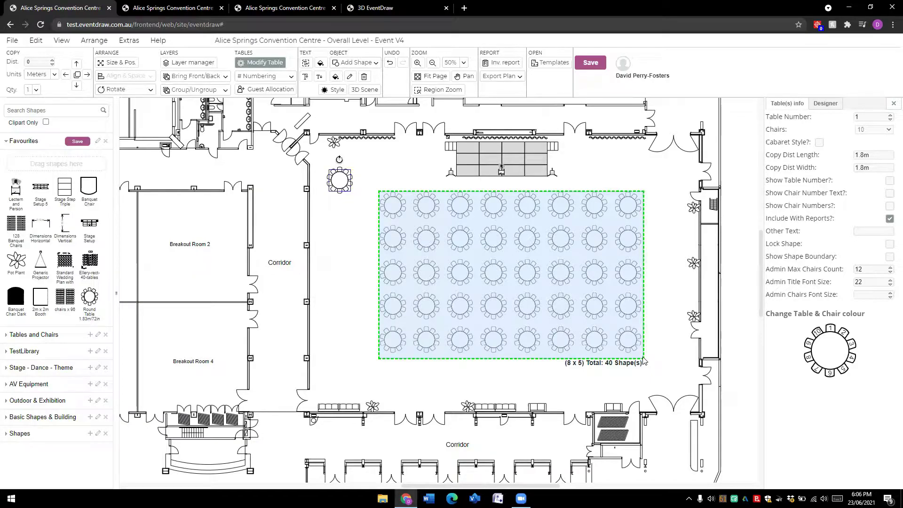
drag(643, 361, 640, 361)
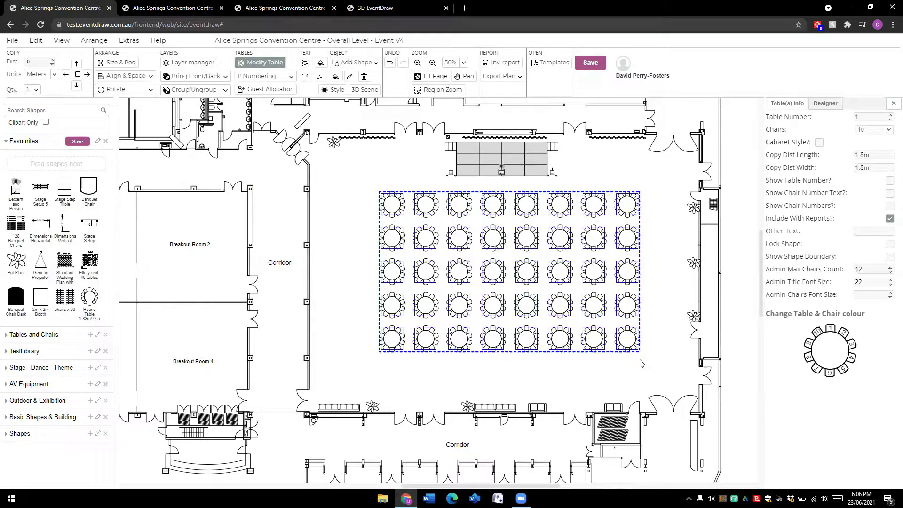
click(640, 372)
Delete all tables of the 8 x 5 grid except its upper-left one.
drag(373, 226, 653, 378)
key(Delete)
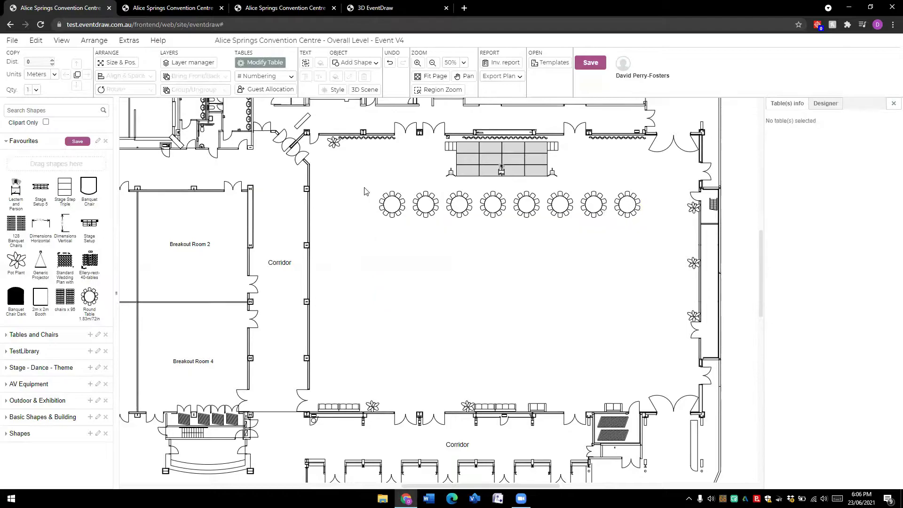
drag(405, 183, 654, 267)
key(Delete)
Move the remaining table to the hall's upper-left corner and generate a 7 x 4 grid of it in the hall's centre.
drag(397, 209, 342, 189)
drag(399, 205, 637, 358)
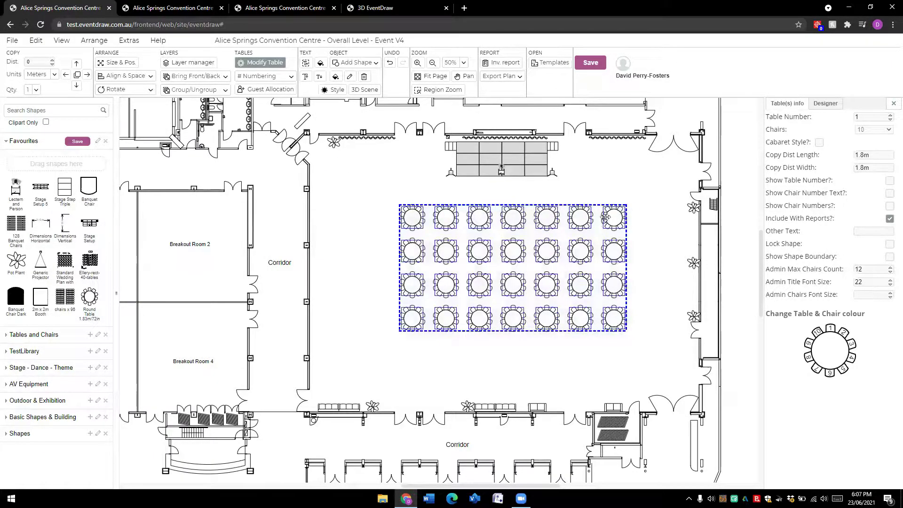
Move the grid's upper-left table to the hall's upper-left corner, delete all other tables, and select the remaining one.
click(406, 217)
drag(394, 202, 649, 358)
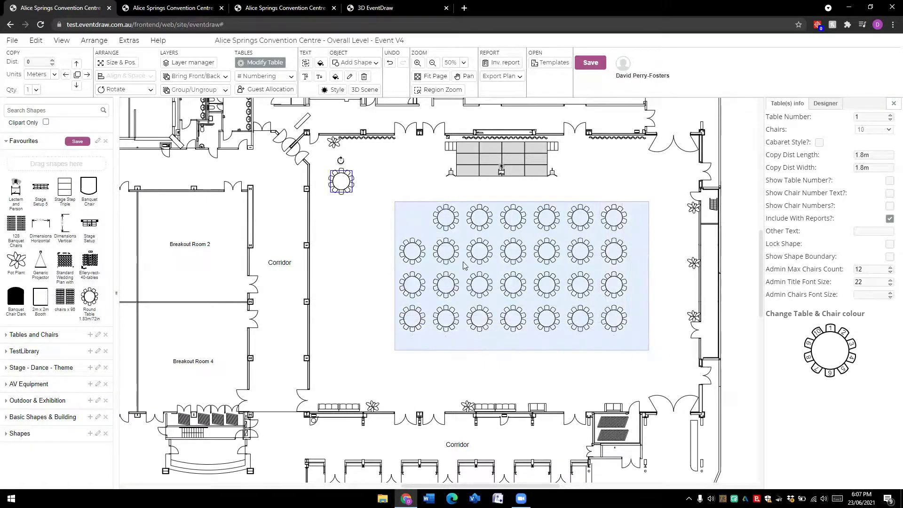
key(Delete)
click(344, 185)
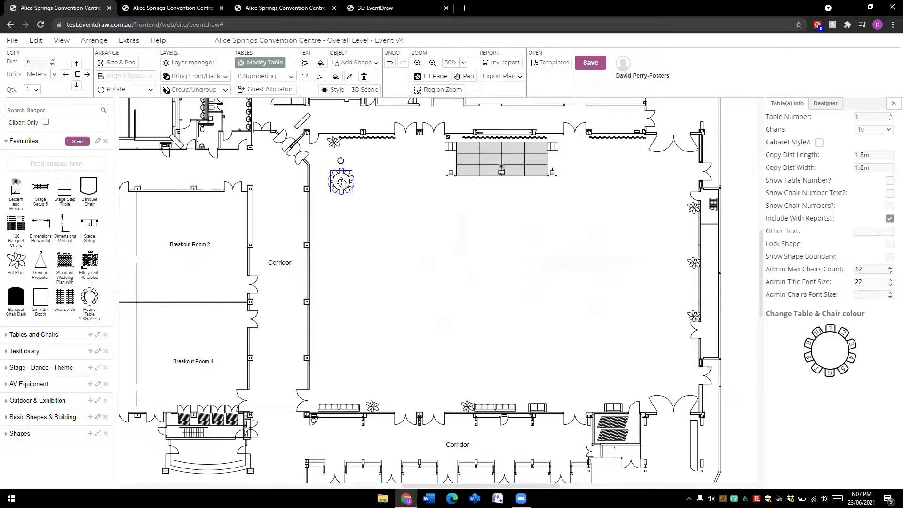
Generate a 9 x 5 grid of the table in the hall and move it up, just below the stage.
drag(364, 202, 662, 367)
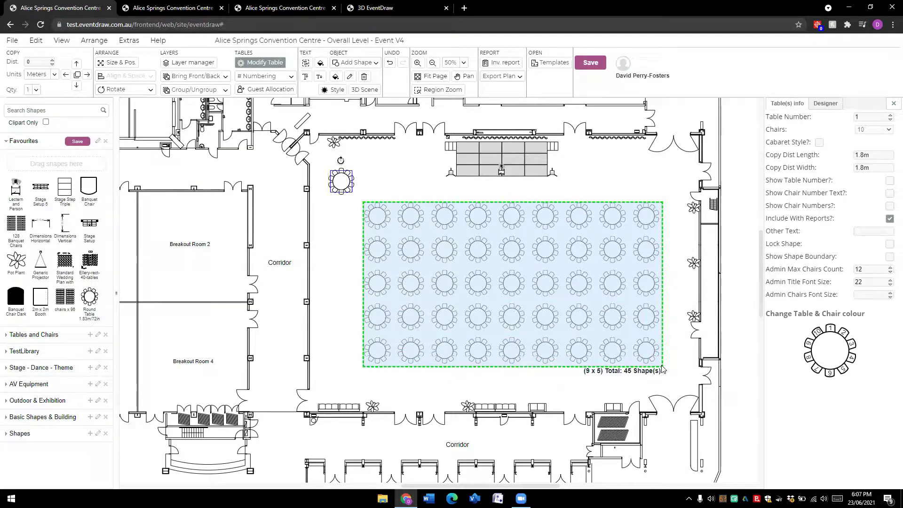
mouse_move(663, 369)
mouse_down()
mouse_move(538, 361)
mouse_move(661, 372)
mouse_up()
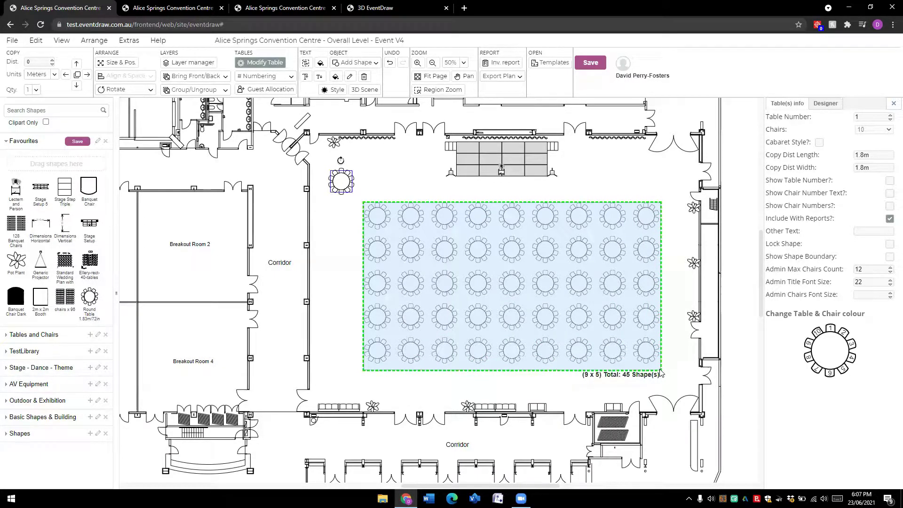
click(549, 217)
drag(549, 216, 539, 196)
drag(543, 243, 543, 243)
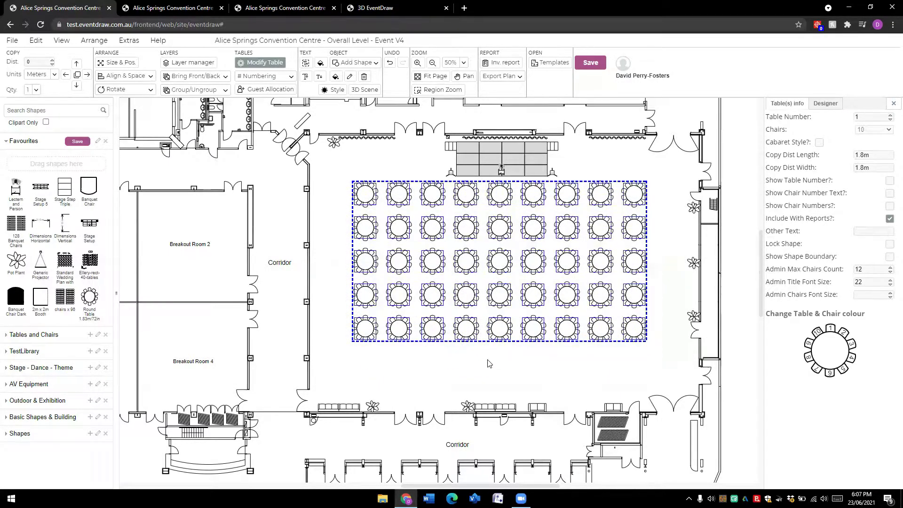
click(487, 360)
Delete the two lowest rows of the 9 x 5 grid and shift the remaining three rows slightly down from the stage.
drag(337, 277, 663, 361)
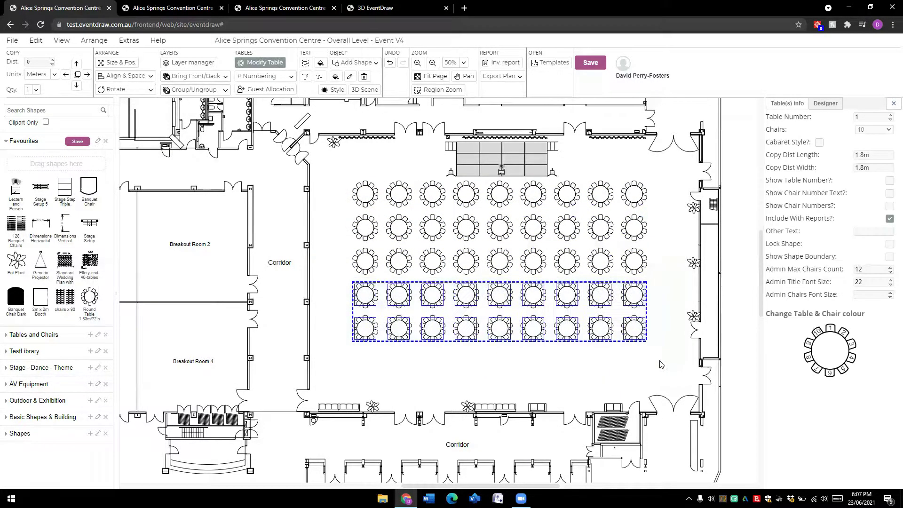
key(Delete)
drag(343, 180, 662, 306)
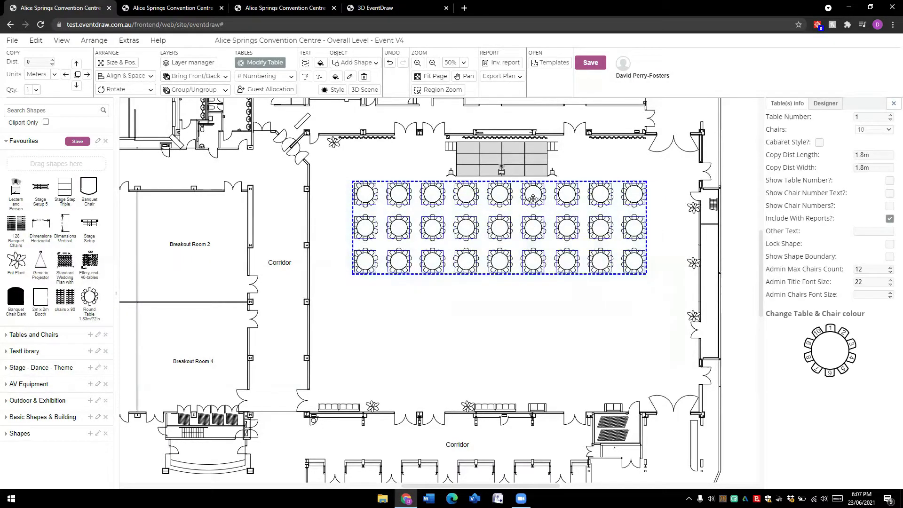
click(540, 335)
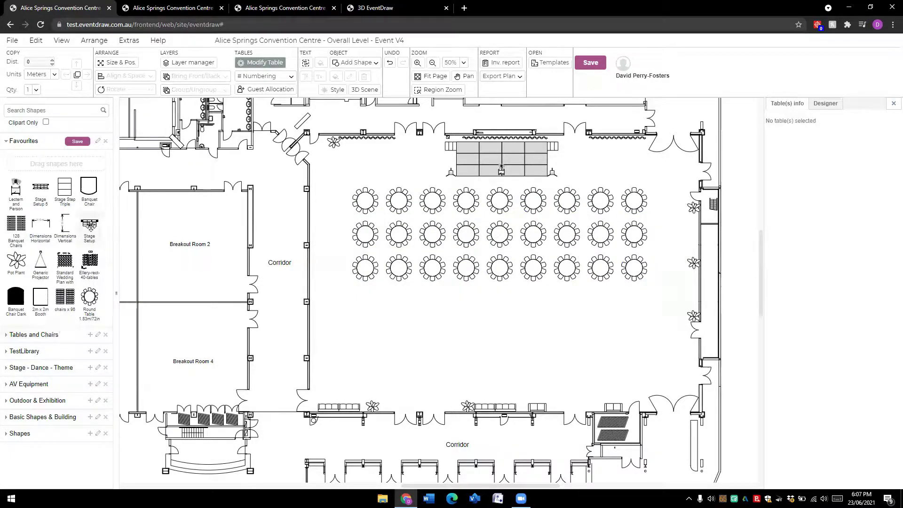
click(360, 196)
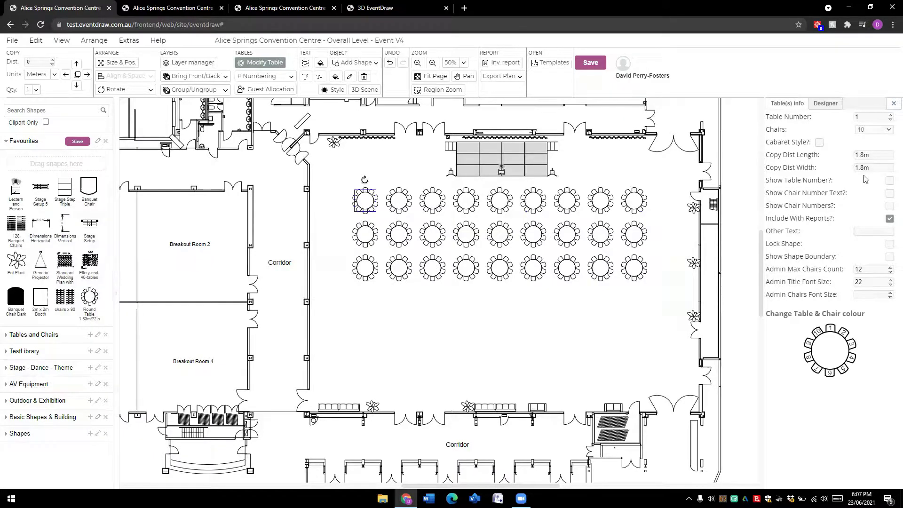
Delete all tables except the upper-left one and move that table to the hall's upper-left corner.
drag(349, 214, 666, 311)
key(Delete)
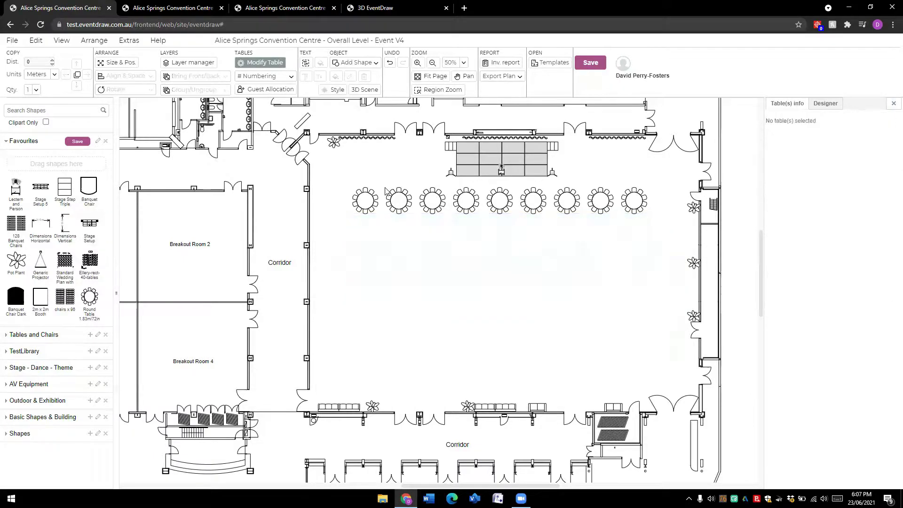
drag(380, 185, 668, 270)
key(Delete)
click(358, 195)
drag(357, 196, 332, 179)
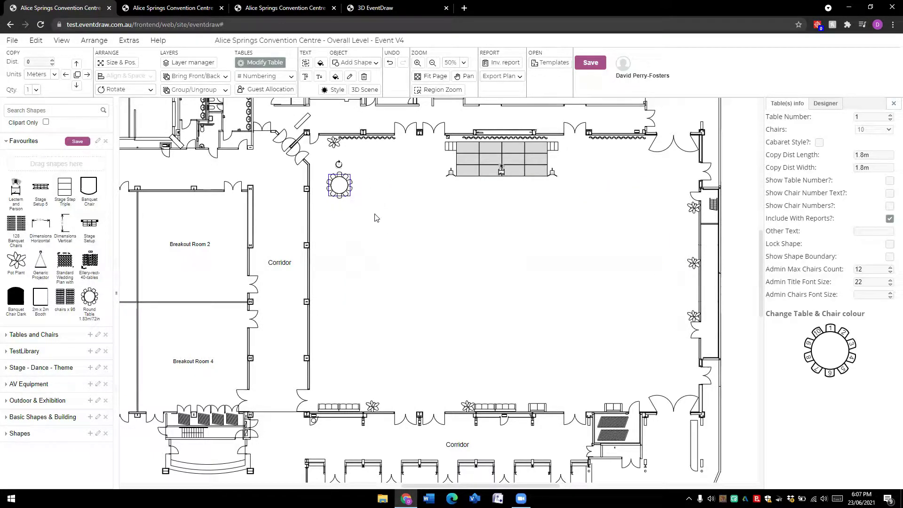
Fill the area below the stage with an 8 x 4 grid of the table and nudge the grid slightly to the right.
drag(367, 197, 637, 333)
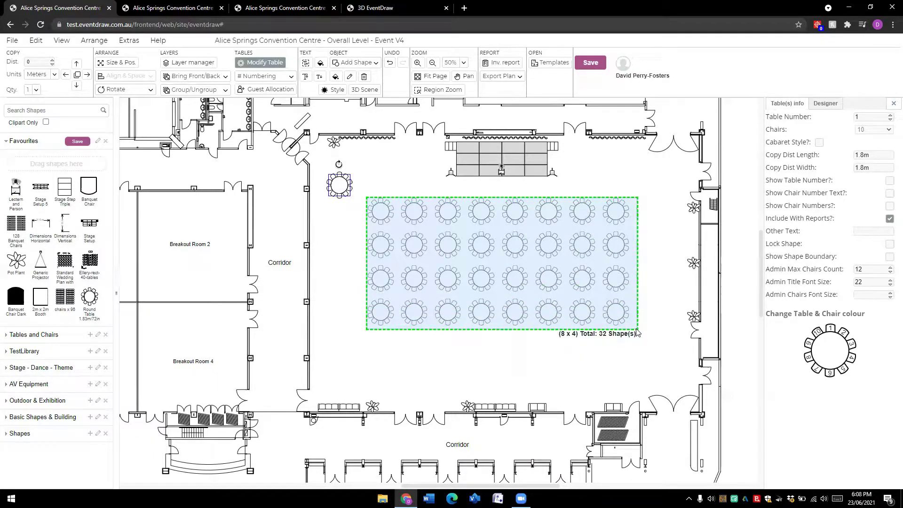
drag(637, 333, 638, 333)
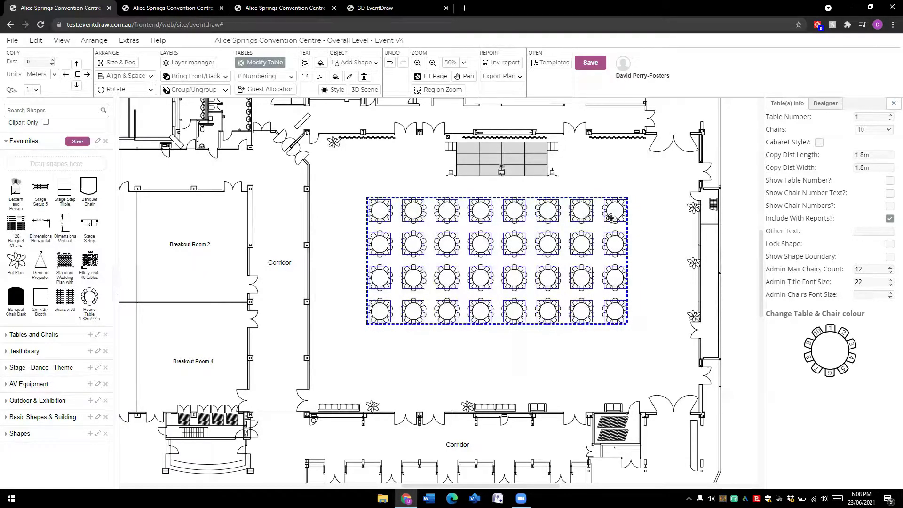
drag(612, 212, 618, 211)
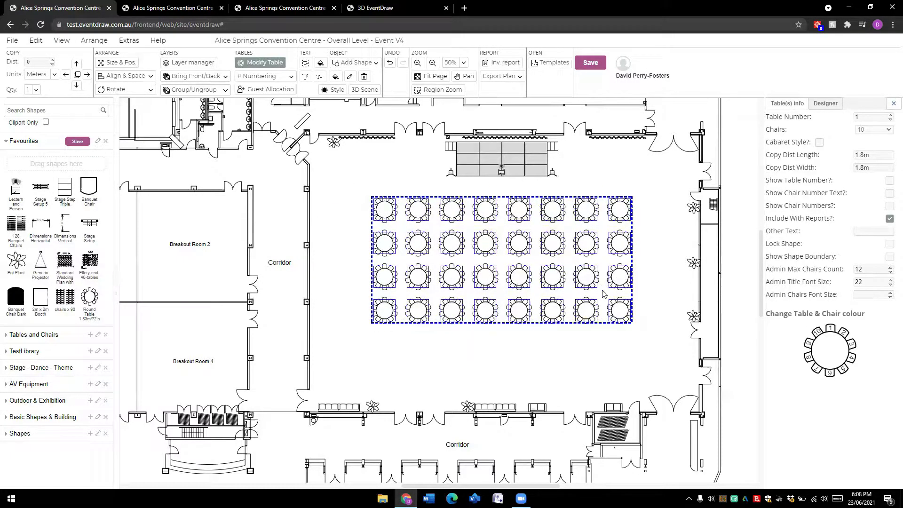
click(557, 367)
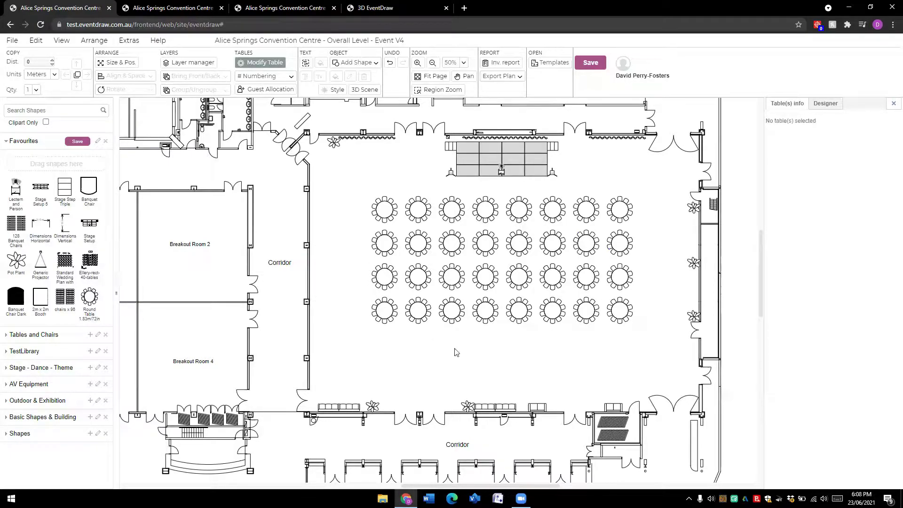
Delete the three lower rows of the 8 x 4 grid, keeping only the row nearest the stage.
drag(368, 291, 632, 360)
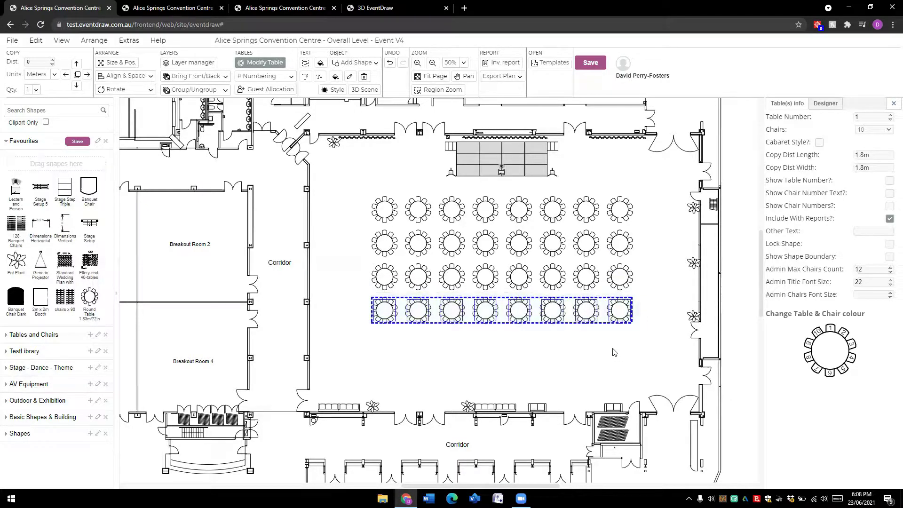
key(Delete)
drag(368, 222, 644, 315)
key(Delete)
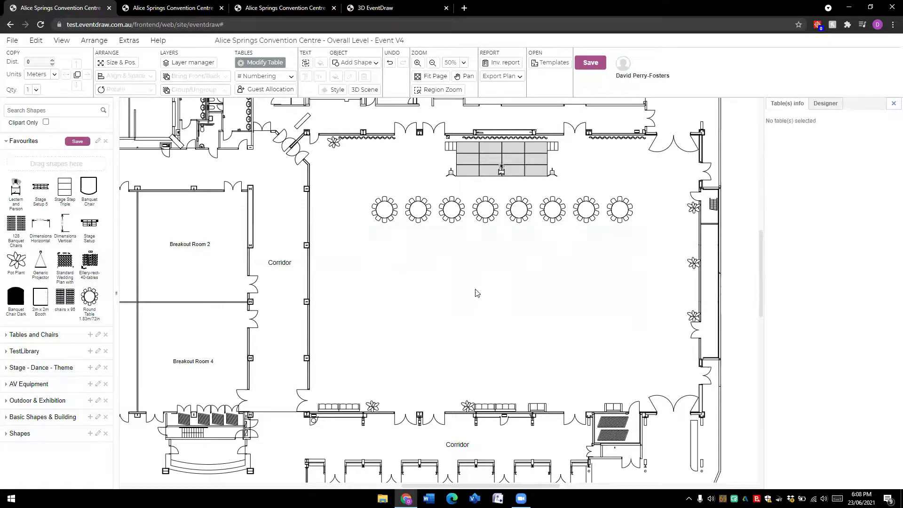
Place a Banquet Chair near the hall's left wall and fill the area below the table row with seven rows of it.
drag(88, 185, 339, 247)
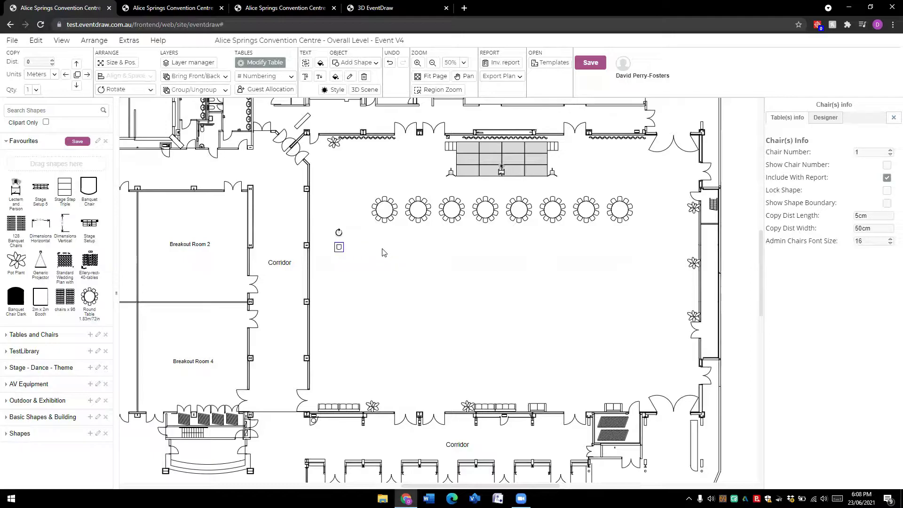
drag(379, 248, 626, 318)
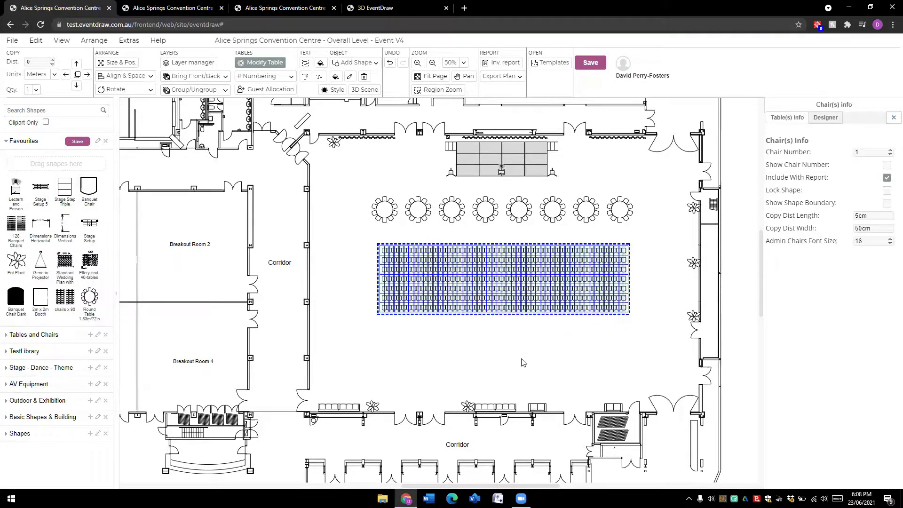
click(510, 339)
Delete one chair column near the block's middle to open an aisle and copy the leftmost column once to the left.
drag(484, 243, 490, 323)
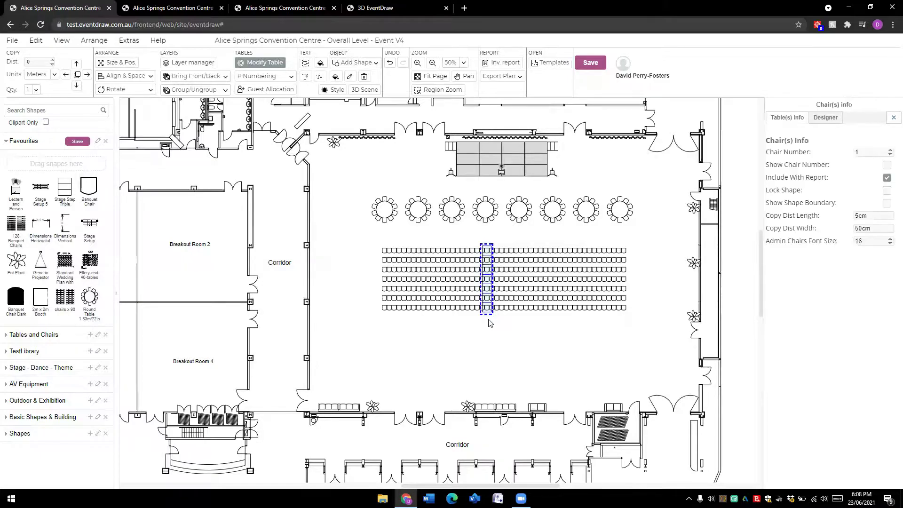
key(Delete)
drag(369, 234, 392, 343)
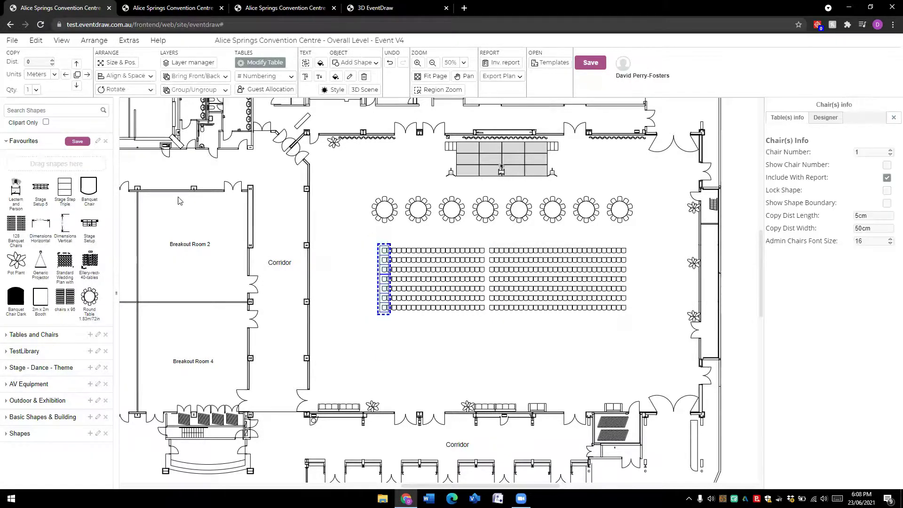
click(64, 72)
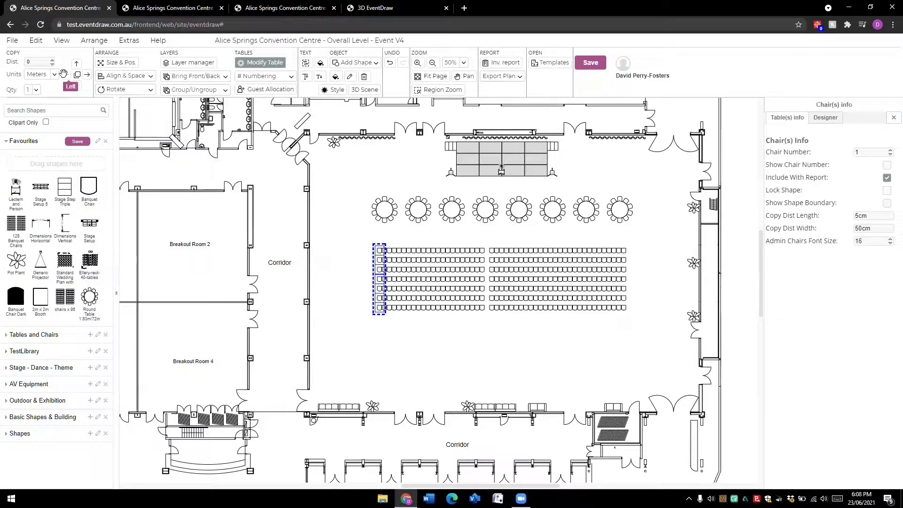
click(460, 343)
Delete all chairs except the upper-left one and move that chair toward the hall's left wall.
drag(375, 237, 646, 363)
key(Delete)
drag(364, 255, 420, 340)
key(Delete)
drag(375, 250, 342, 239)
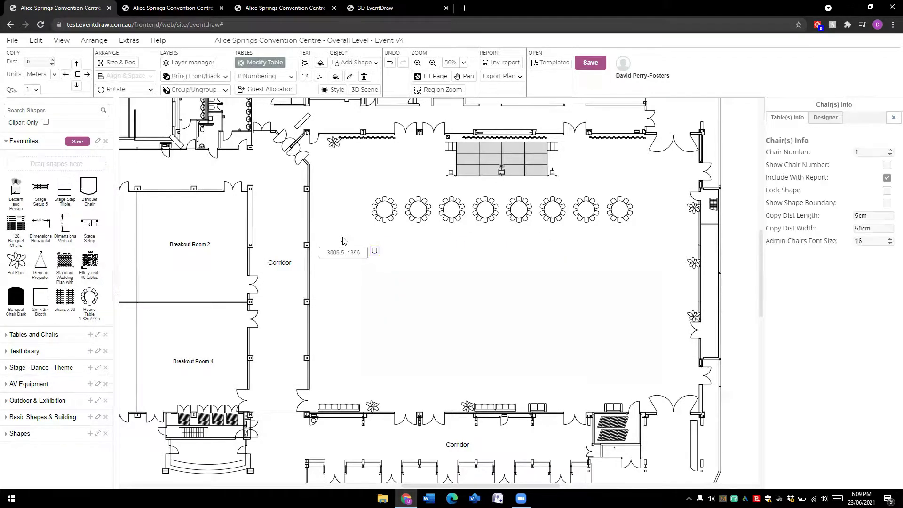
Generate an eight-row block of the chair below the table row and check the copy distances of its upper-left chair.
drag(402, 253, 609, 335)
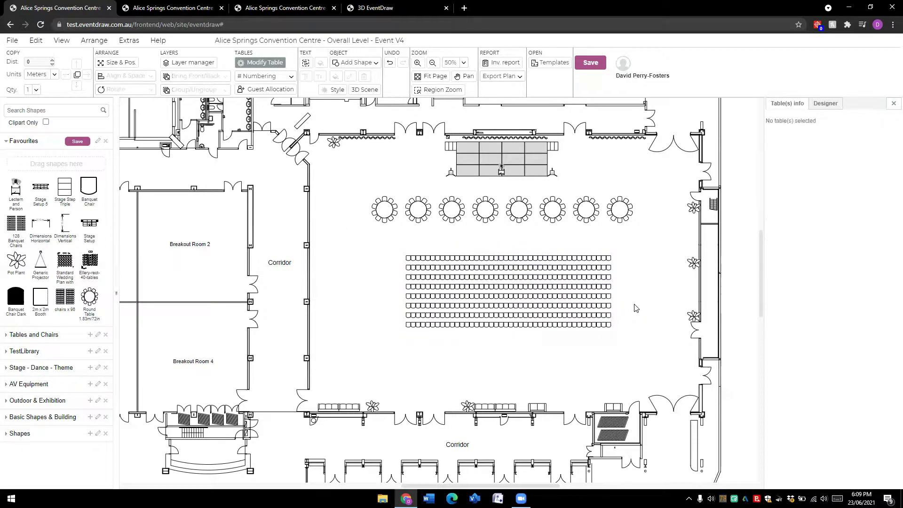
click(407, 258)
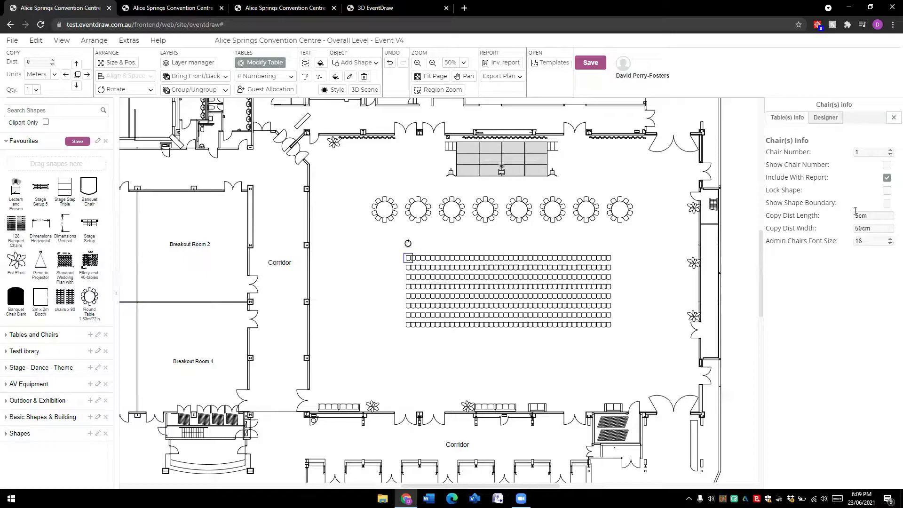
click(382, 294)
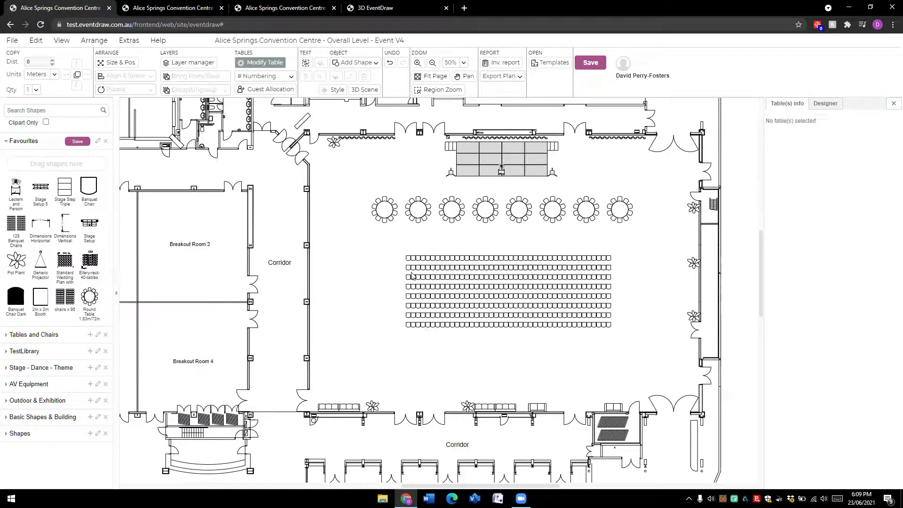
Delete the entire eight-row chair block below the table row.
drag(413, 248, 626, 363)
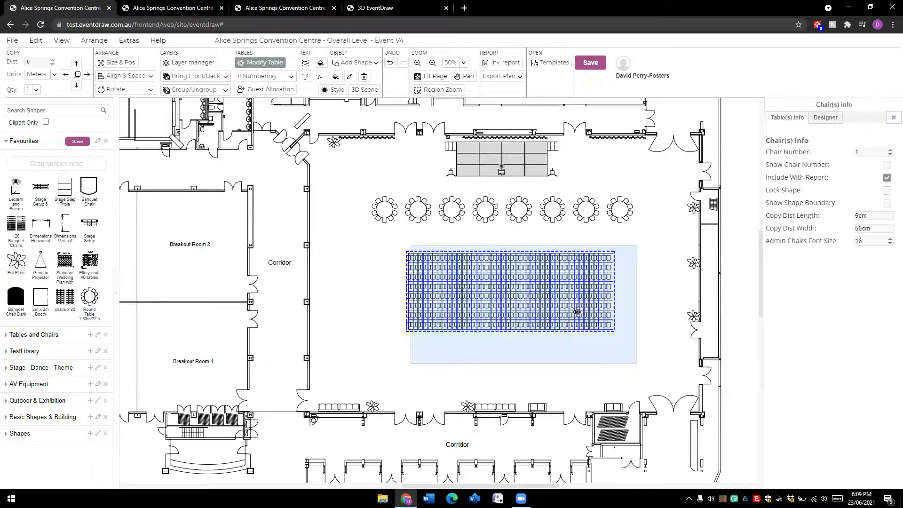
key(Delete)
drag(396, 244, 427, 350)
key(Delete)
Lay out a nine-row block of Banquet Chairs below the tables and copy it to the right at a distance of 2 meters.
drag(89, 186, 482, 356)
click(507, 348)
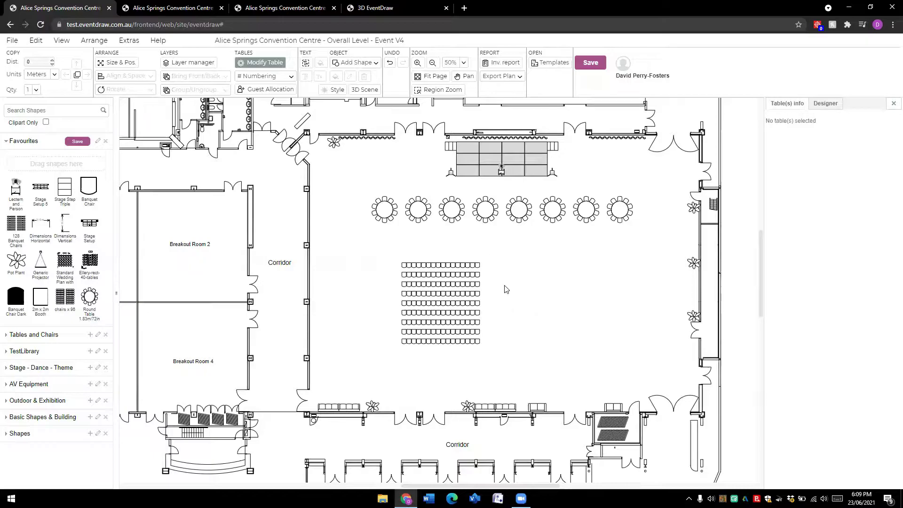
double_click(39, 62)
drag(382, 248, 524, 374)
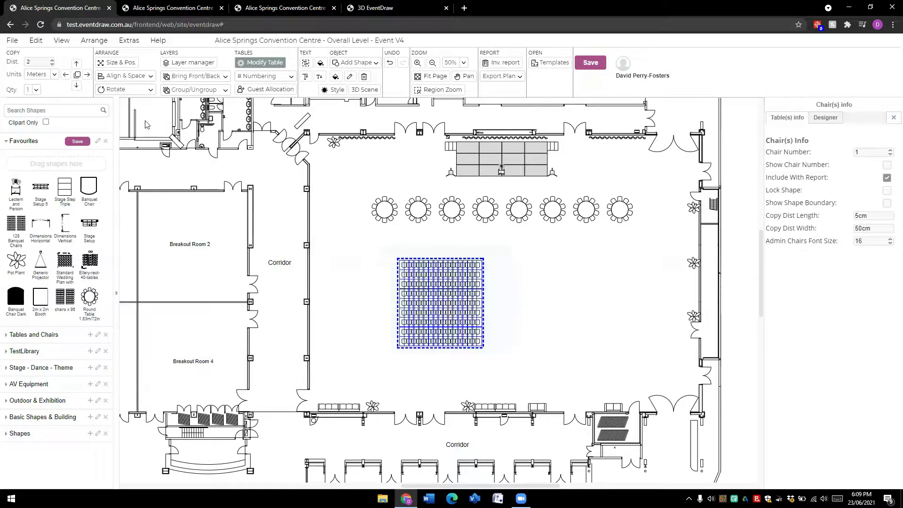
click(87, 75)
click(605, 343)
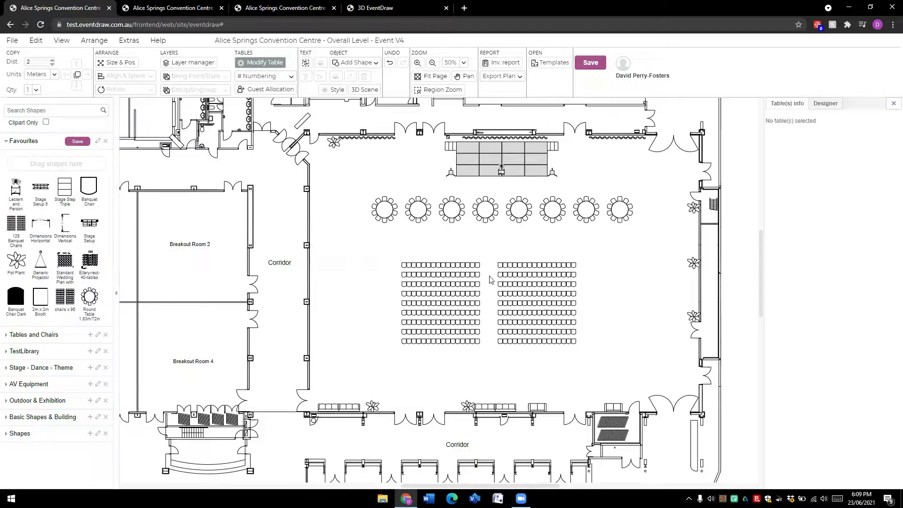
Copy the second chair block to the right with the same spacing and shift all three blocks up and left toward the tables.
drag(493, 251, 602, 352)
click(87, 75)
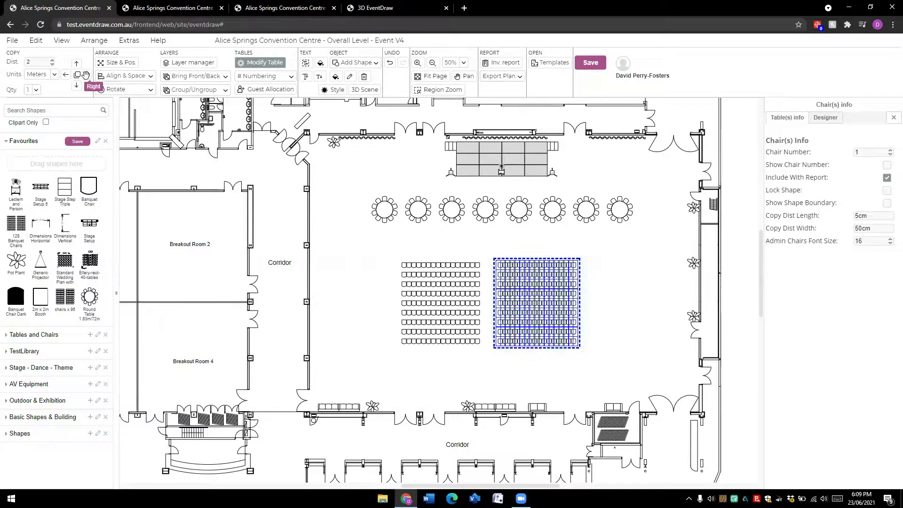
click(354, 272)
drag(374, 245, 679, 365)
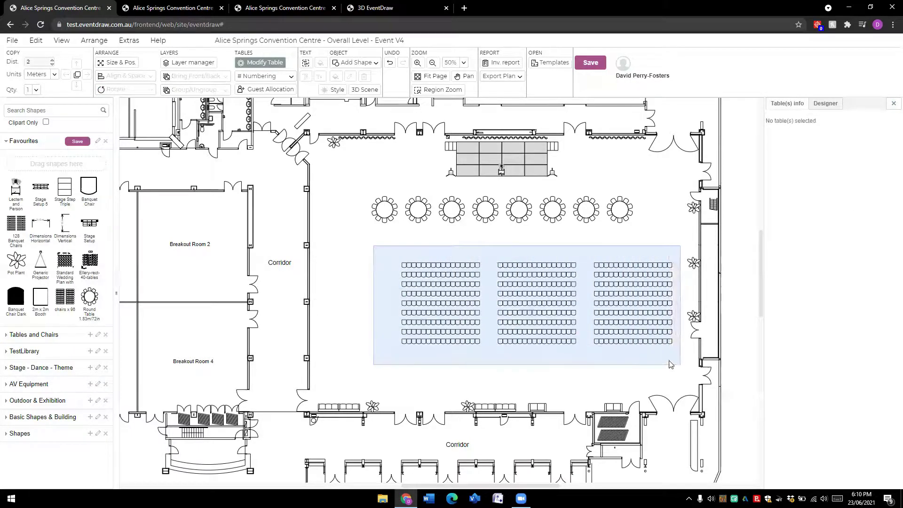
drag(540, 288, 517, 273)
click(540, 369)
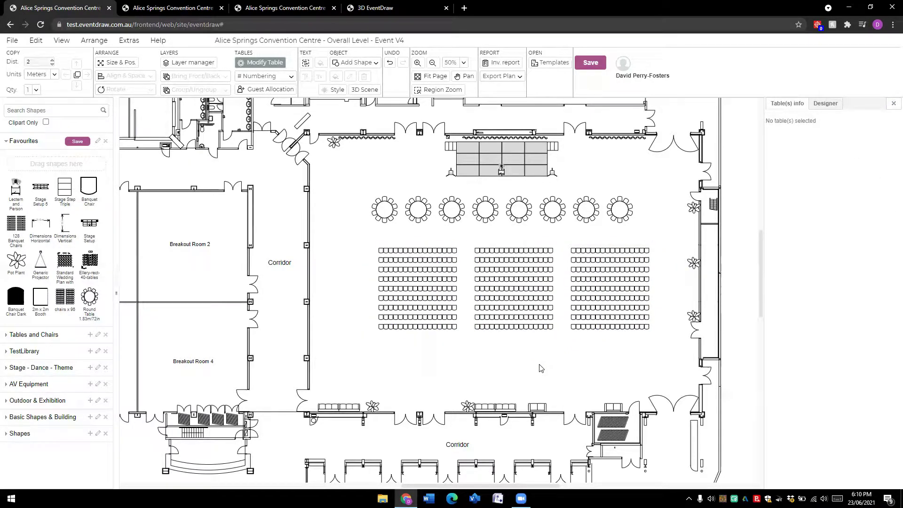
Delete the rightmost of the three chair blocks and set the copy distance to 0.
drag(566, 235, 656, 334)
key(Delete)
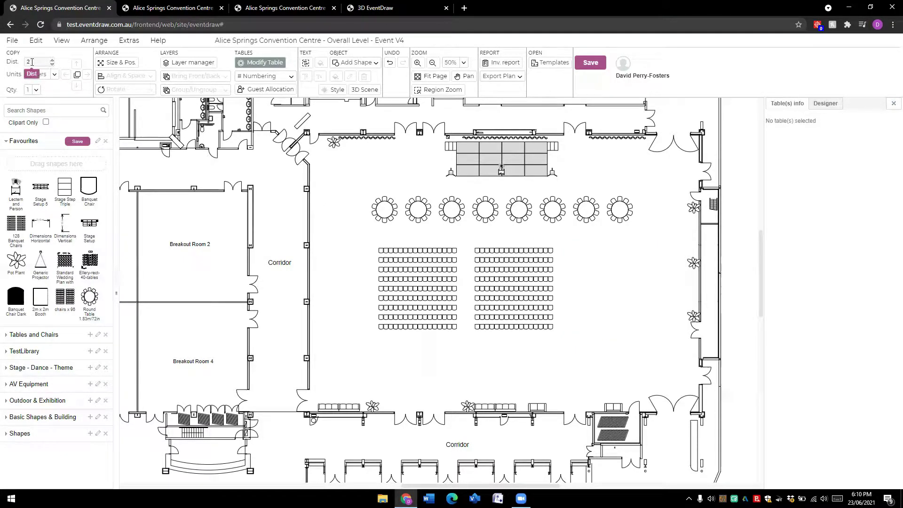
drag(31, 62, 23, 64)
Move the two remaining chair blocks together to the lower centre of the hall, in line with the stage.
drag(371, 238, 558, 331)
drag(522, 253, 556, 282)
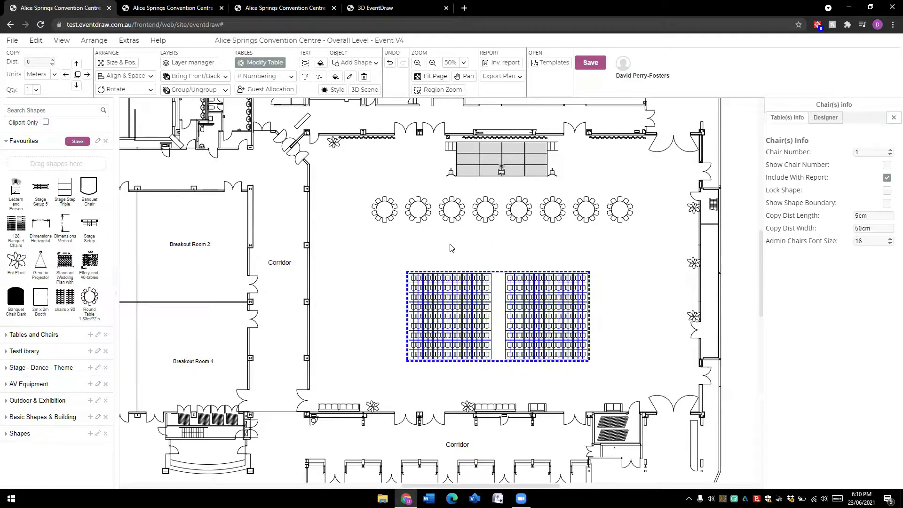
click(451, 245)
drag(392, 261, 621, 383)
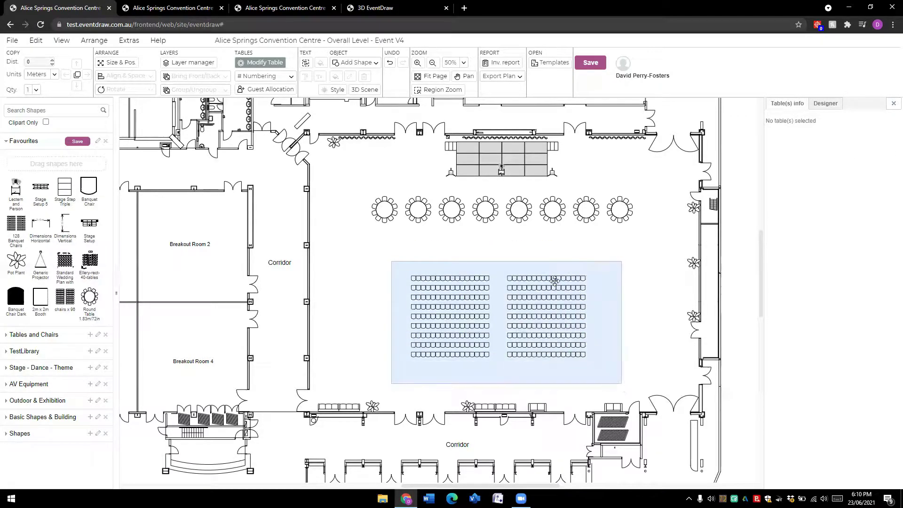
drag(553, 279, 555, 299)
scroll(494, 354, up, 1)
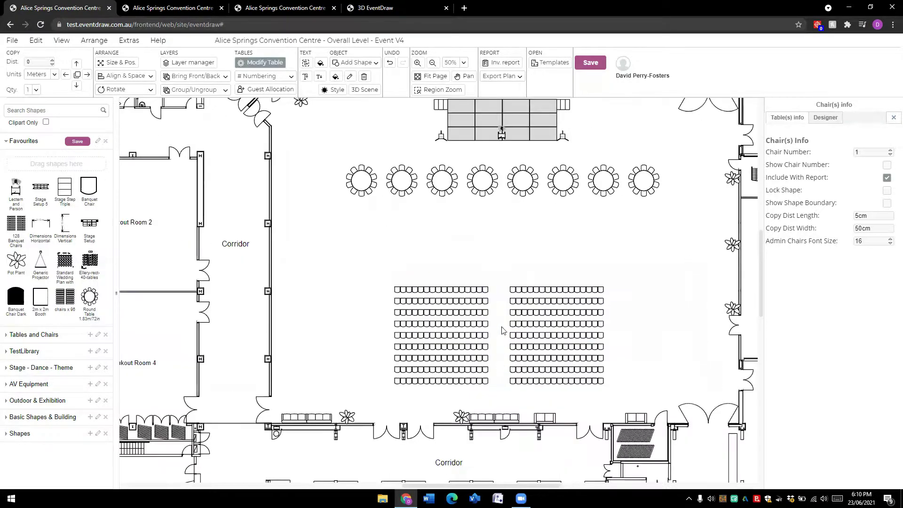
Apply theatre style numbering to both chair blocks, including row letters and showing chair numbers, starting from 1 with a left-to-right layout.
scroll(493, 238, down, 3)
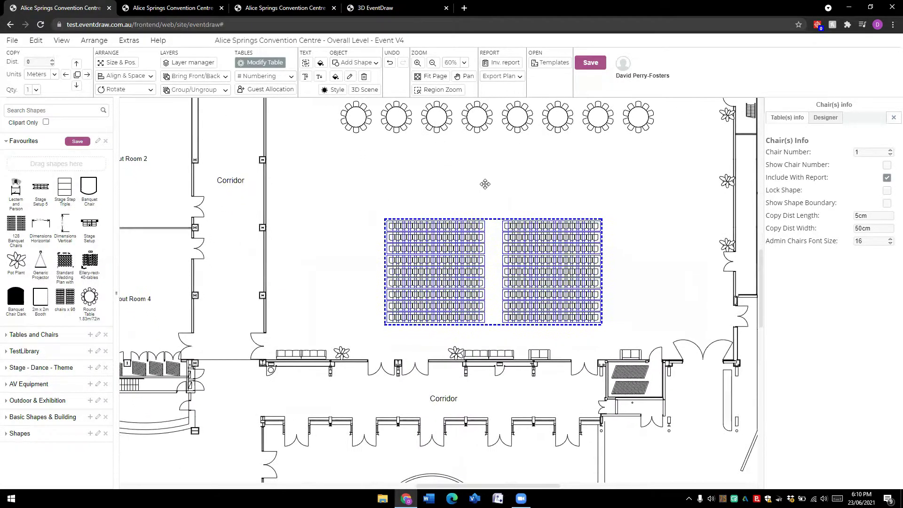
click(496, 241)
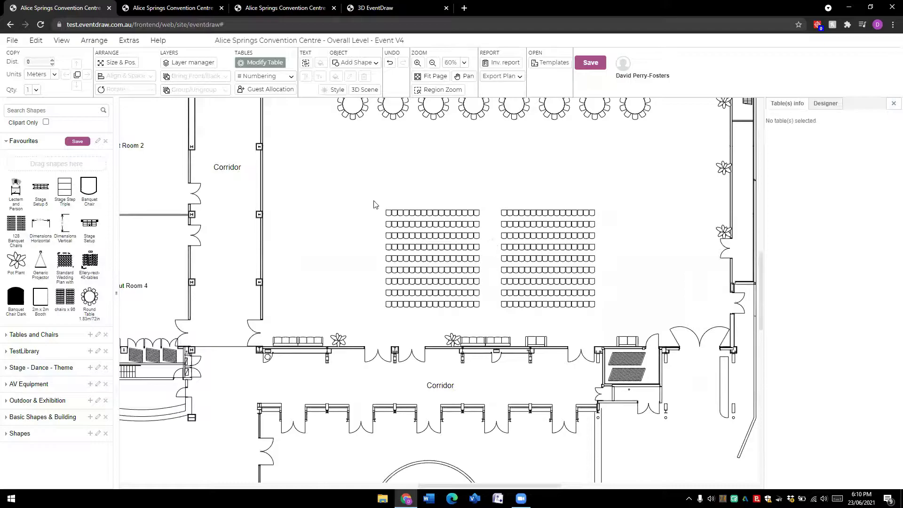
drag(383, 200, 607, 327)
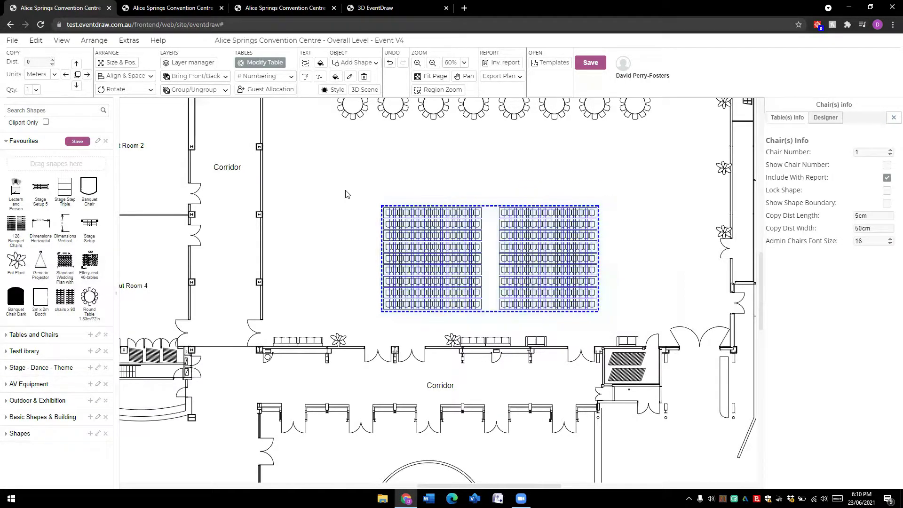
click(290, 77)
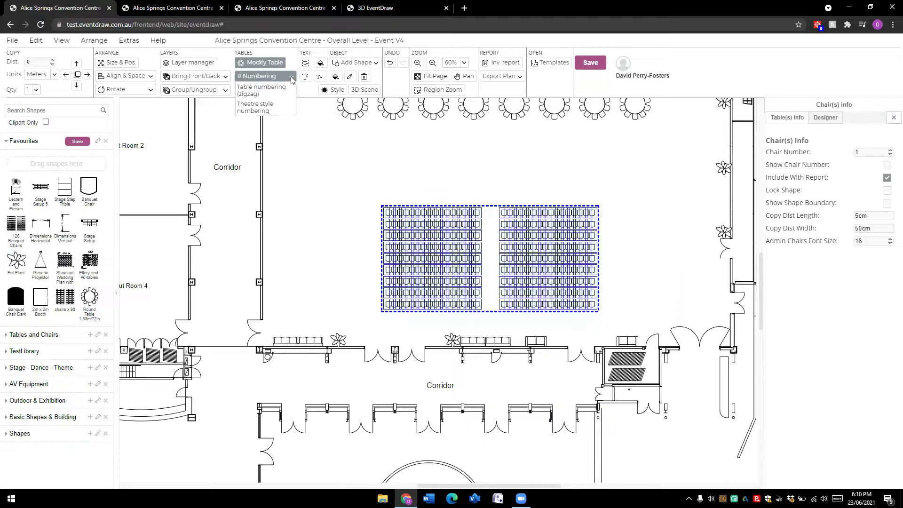
click(265, 110)
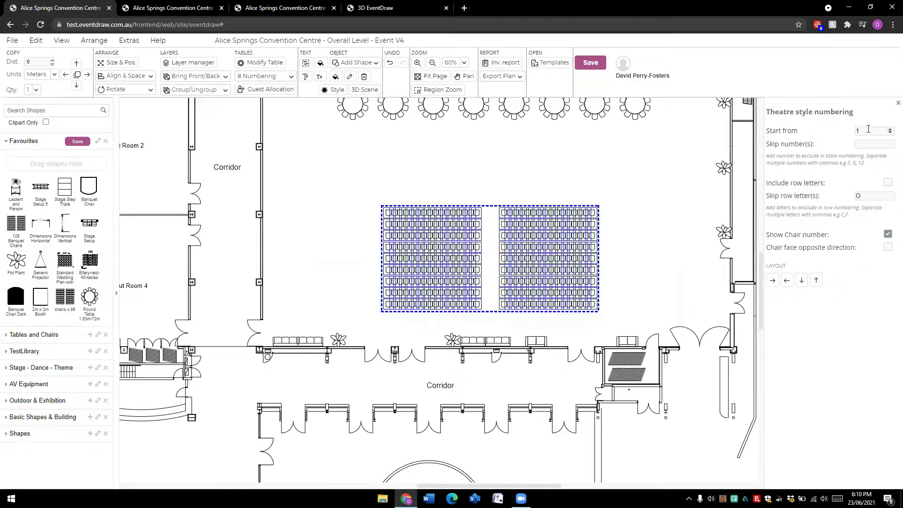
click(877, 146)
click(887, 183)
click(772, 281)
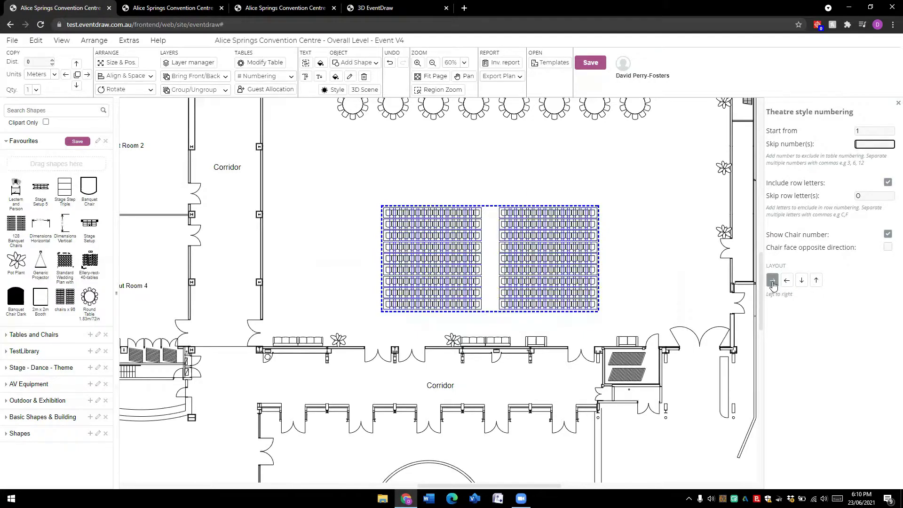
click(625, 289)
Delete the chair columns numbered 16 and 17 on either side of the centre aisle.
scroll(582, 273, up, 2)
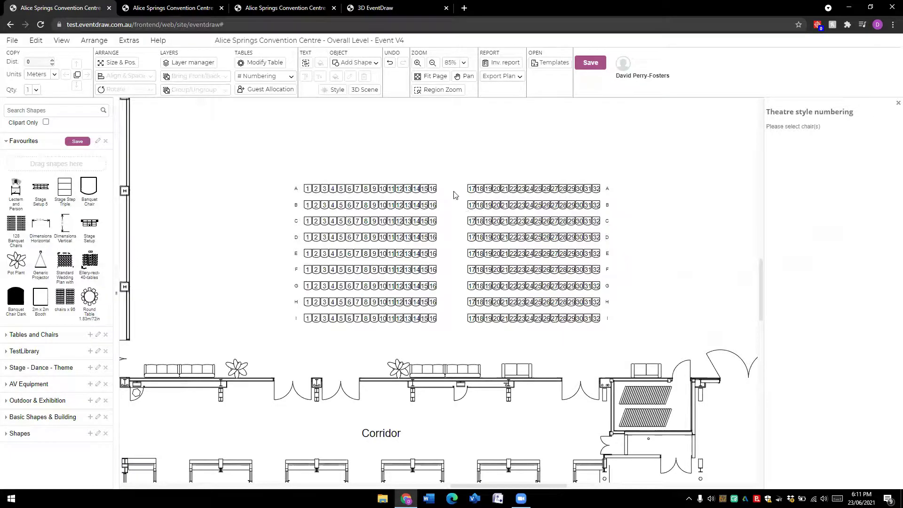
drag(429, 177, 449, 332)
key(Delete)
drag(454, 168, 478, 344)
key(Delete)
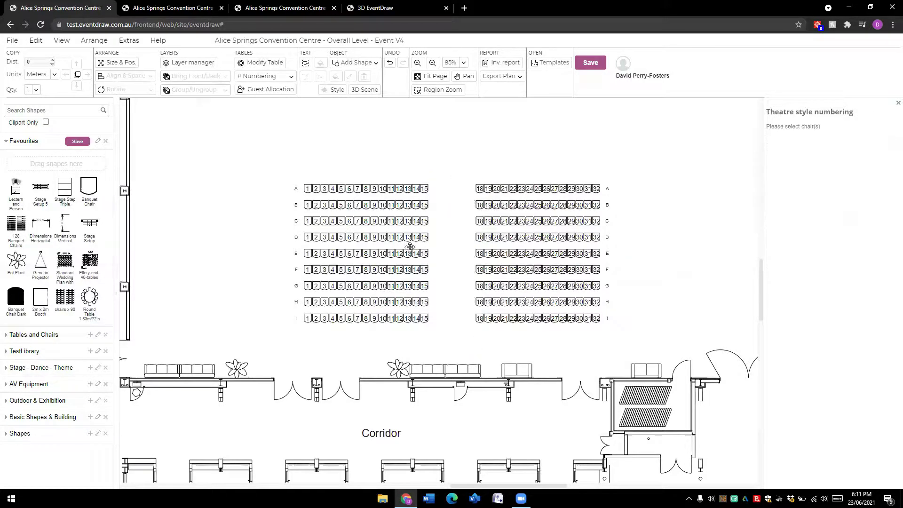
Renumber the remaining chairs of both blocks left to right, starting from 1 and keeping the row letters.
drag(280, 165, 646, 326)
click(773, 280)
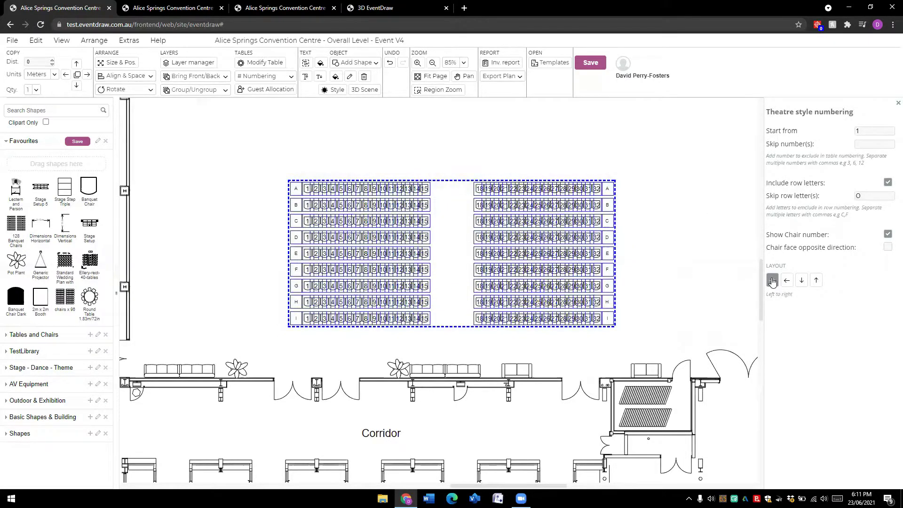
click(639, 227)
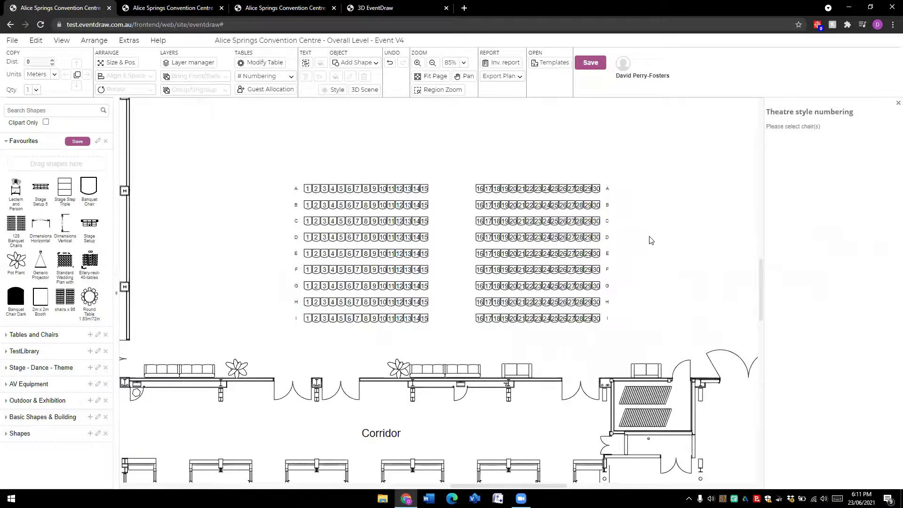
Copy the row of eight round tables downward twice at copy distance 0 to form three rows.
scroll(638, 251, down, 2)
drag(548, 151, 522, 207)
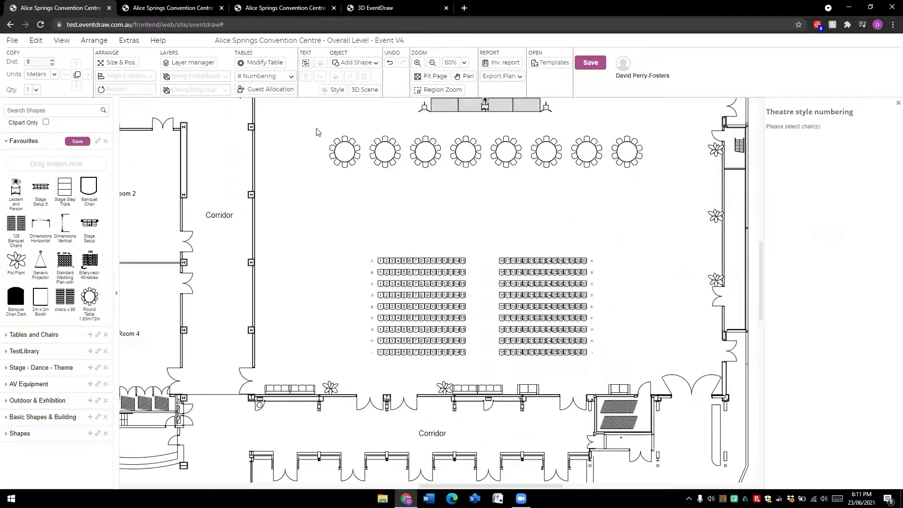
drag(321, 128, 652, 207)
click(78, 84)
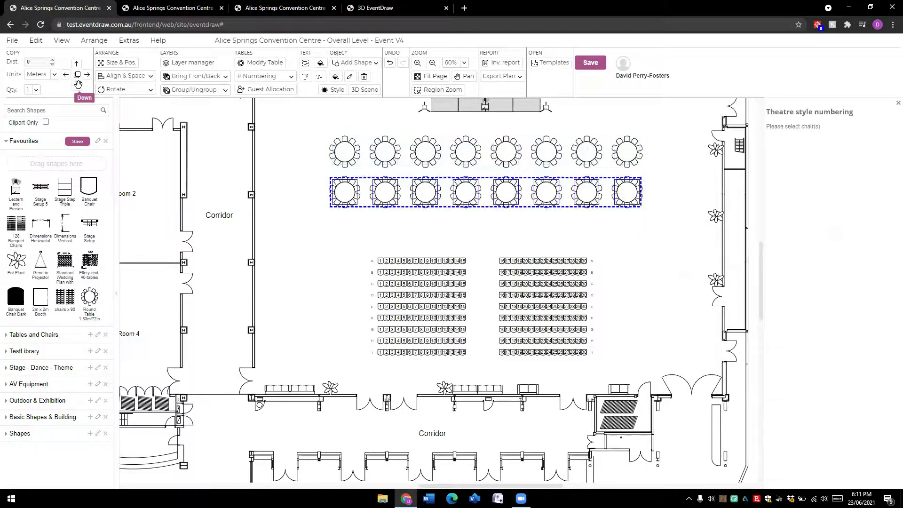
click(77, 85)
click(327, 218)
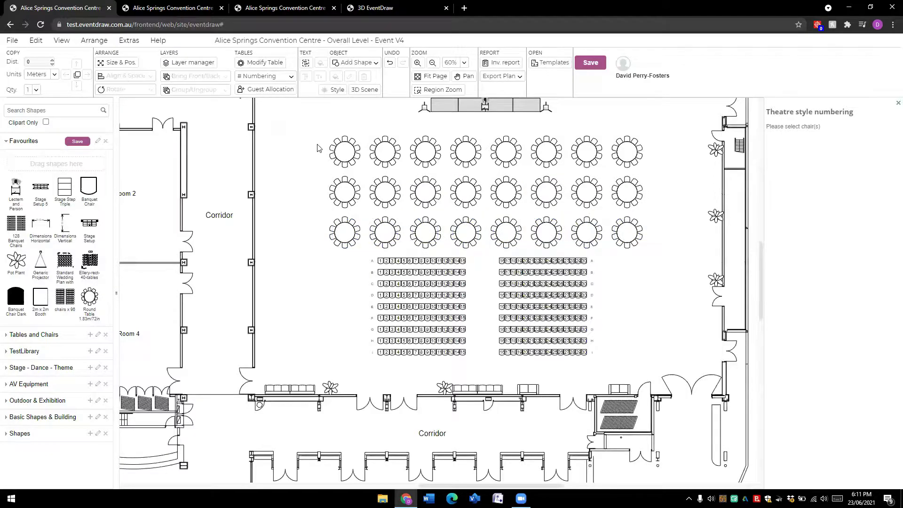
Number the three rows of tables in a zigzag from 1, skipping number 3, left to right and top to bottom.
drag(319, 134, 607, 240)
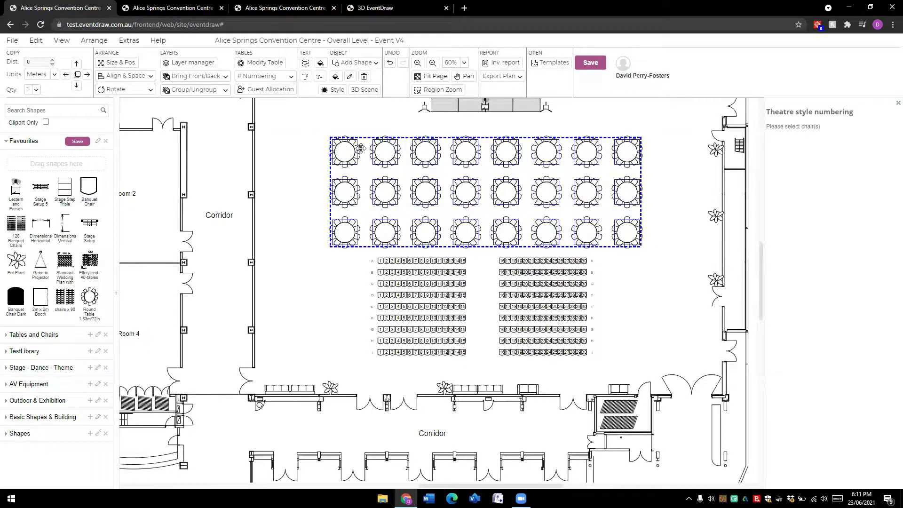
click(275, 77)
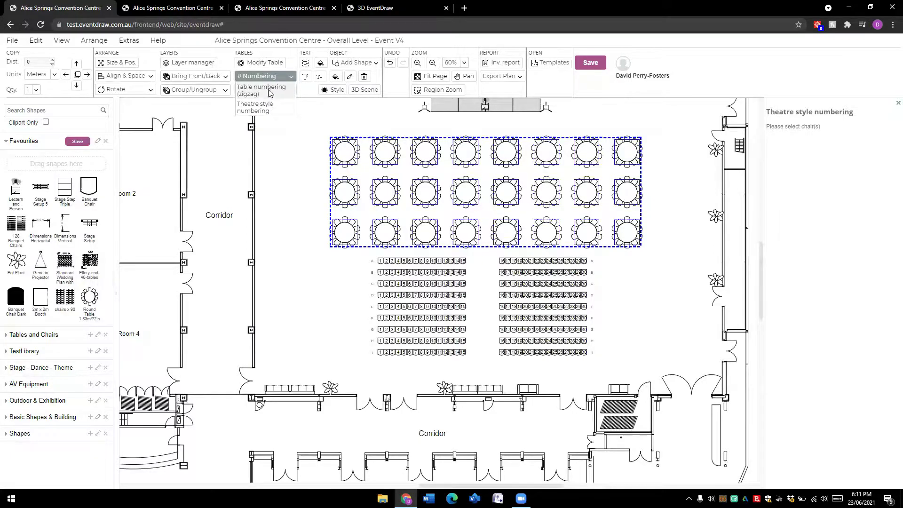
click(270, 94)
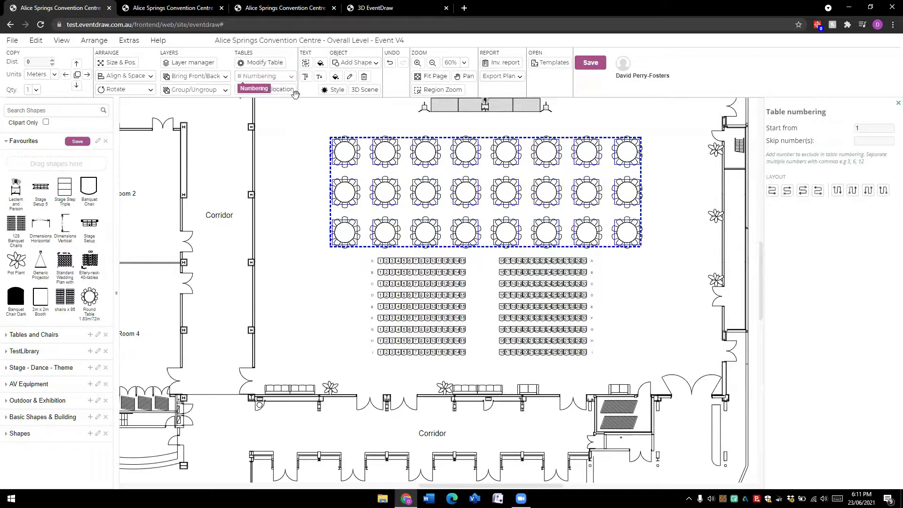
click(869, 140)
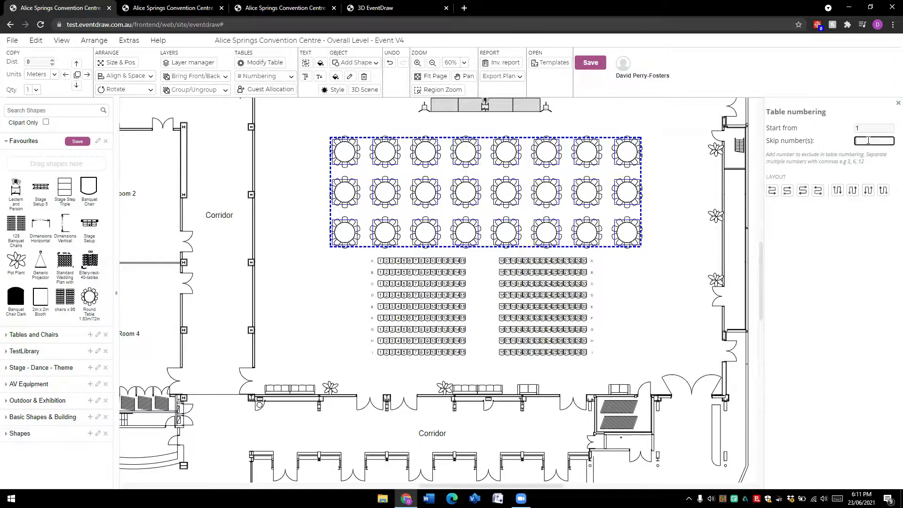
text(3)
click(771, 191)
click(787, 191)
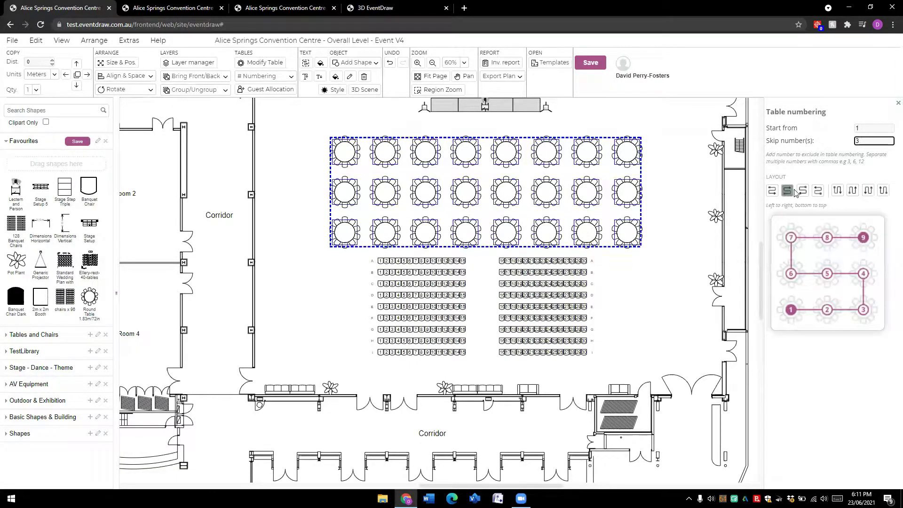
click(803, 190)
click(837, 190)
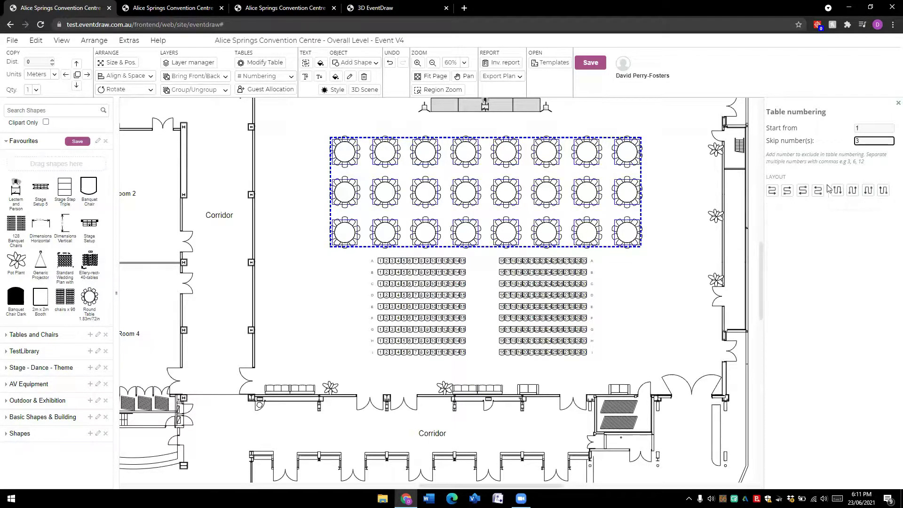
click(772, 191)
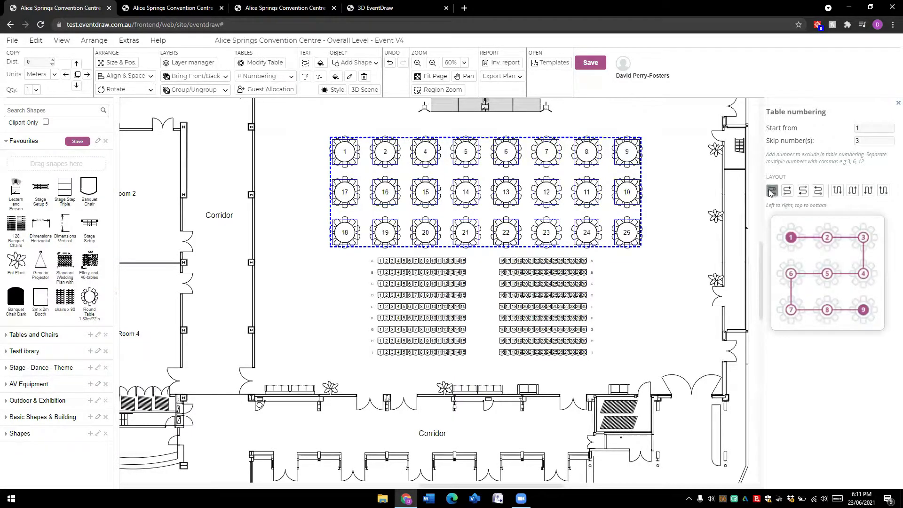
click(677, 240)
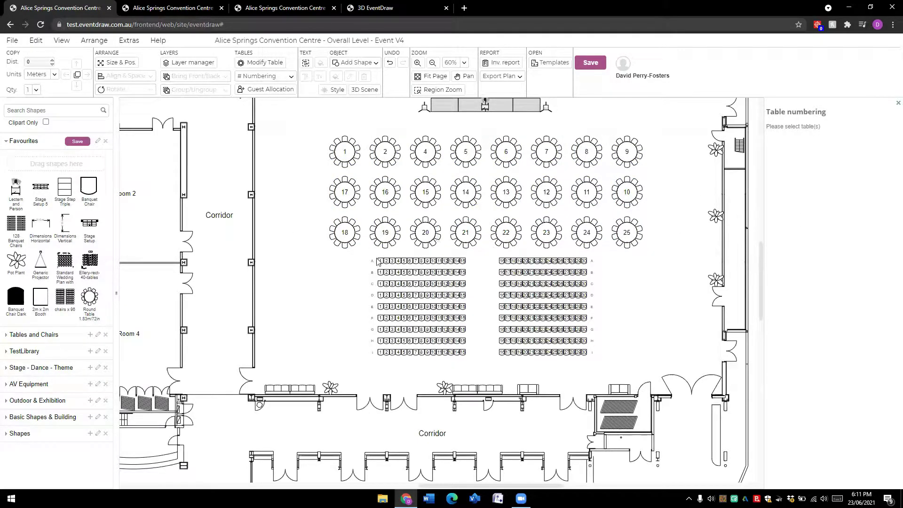
Shift both numbered chair blocks slightly down and right, away from the tables.
drag(365, 255, 602, 371)
drag(544, 271, 550, 275)
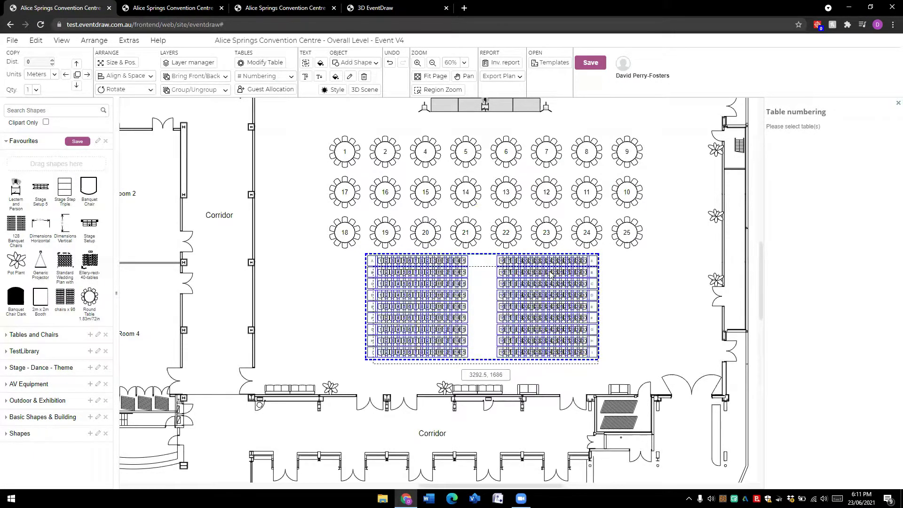
click(630, 292)
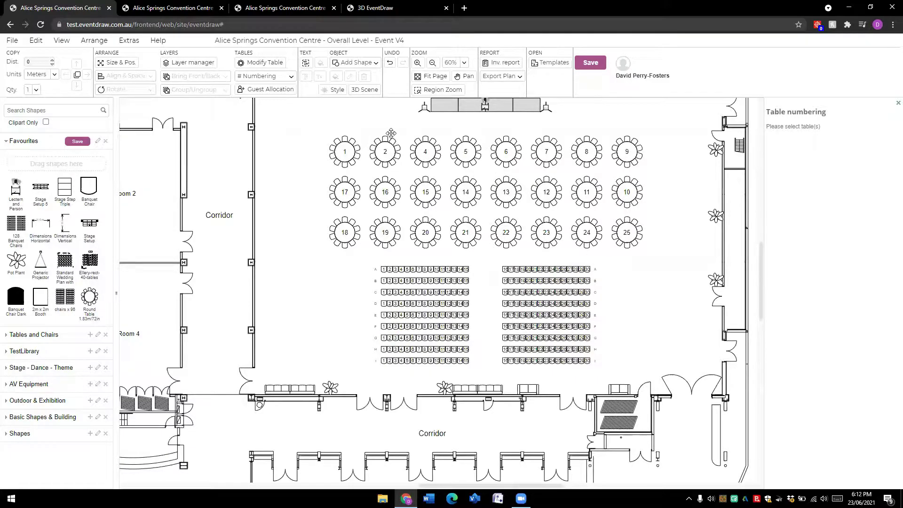
Delete all the round tables except table 1.
drag(321, 165, 649, 256)
key(Delete)
drag(368, 129, 656, 206)
key(Delete)
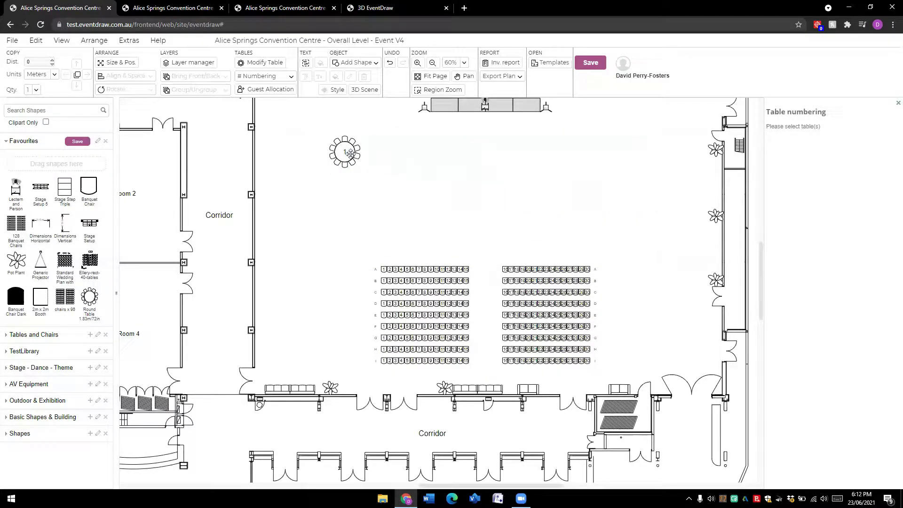
Open the table designer with nothing selected, preview the rectangular and oval table types, and return to Round.
click(349, 152)
click(434, 180)
click(268, 62)
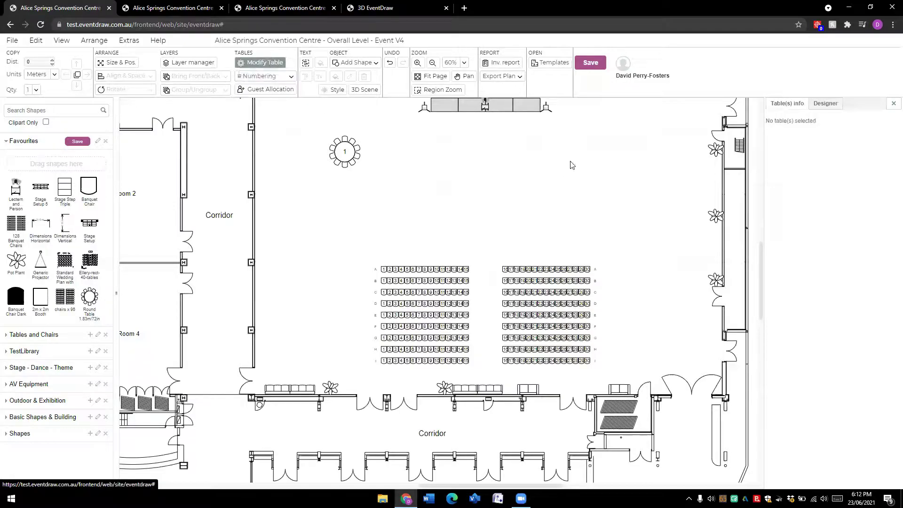
click(826, 104)
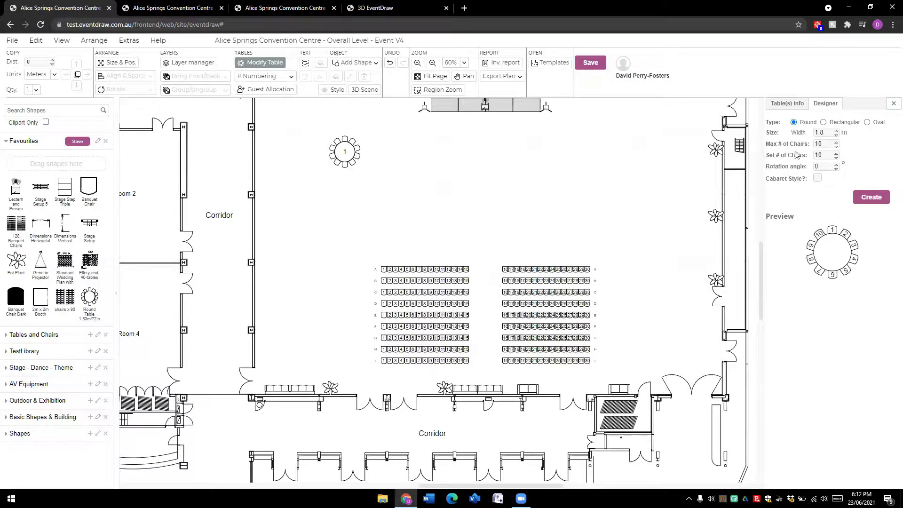
click(824, 123)
click(867, 123)
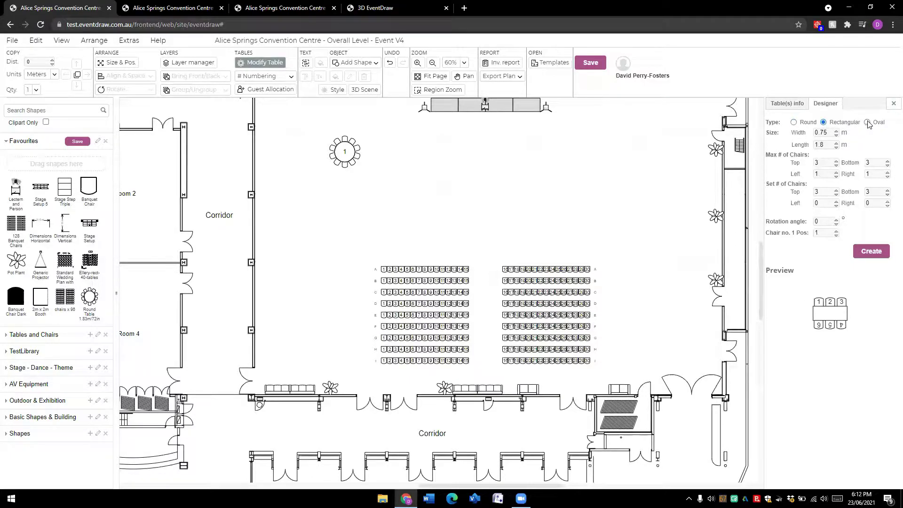
click(794, 123)
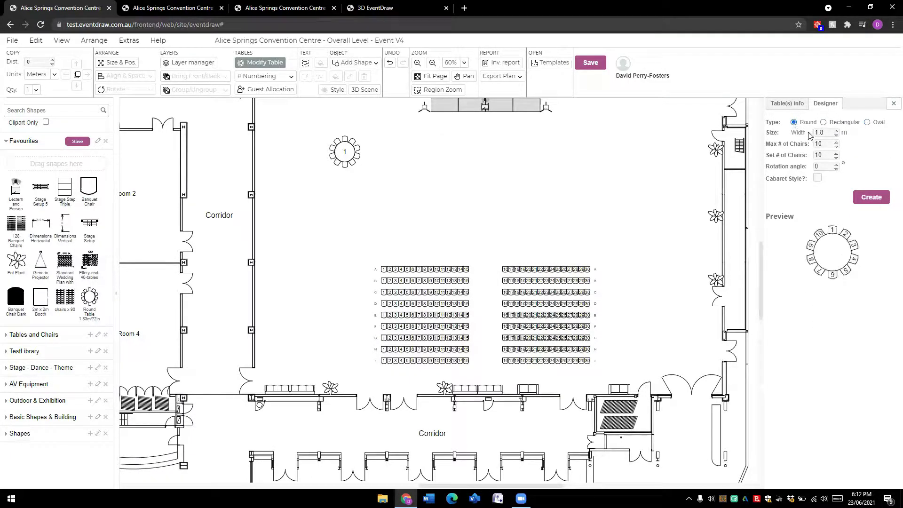
Set the width of the round table being designed to 2.4 m.
click(837, 131)
click(836, 131)
click(837, 132)
click(837, 131)
click(837, 131)
click(837, 131)
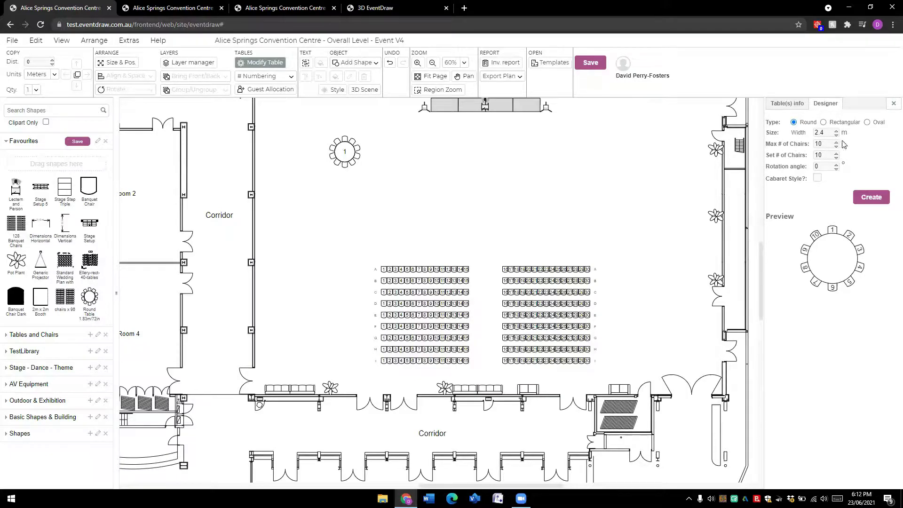
Set the designed table's maximum number of chairs to 14 and its set number of chairs to 12.
click(836, 142)
click(836, 158)
click(837, 153)
click(837, 153)
click(837, 153)
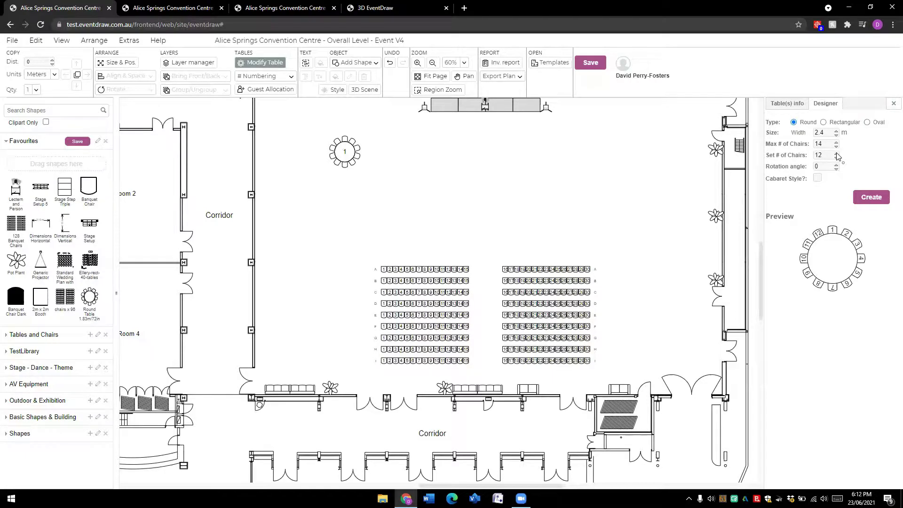
Enable cabaret style for the designed table and reduce its set number of chairs to 7.
click(818, 179)
click(837, 159)
click(837, 159)
click(837, 159)
click(837, 159)
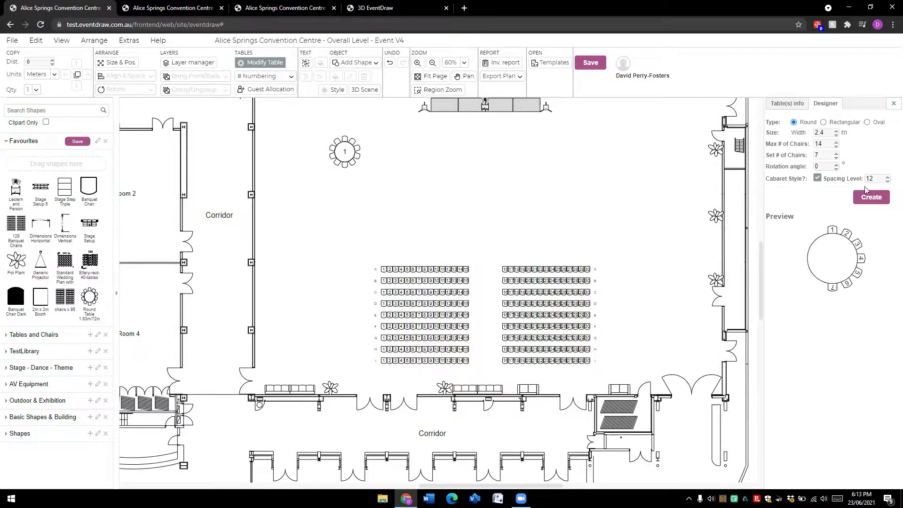
Try lower spacing levels for the cabaret chairs and return the spacing level to 12.
click(888, 181)
click(888, 182)
click(888, 181)
click(887, 177)
click(888, 177)
click(888, 176)
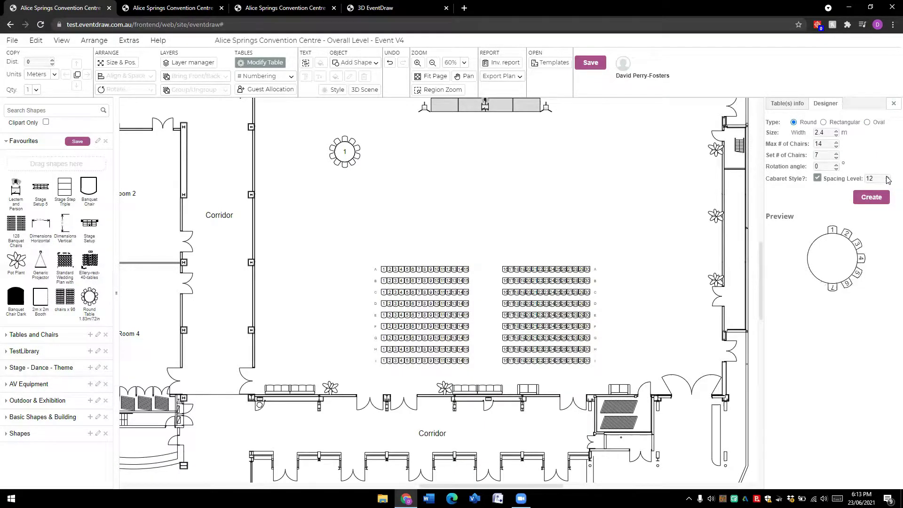
Disable cabaret style for the designed table and set its number of chairs to 10.
click(838, 159)
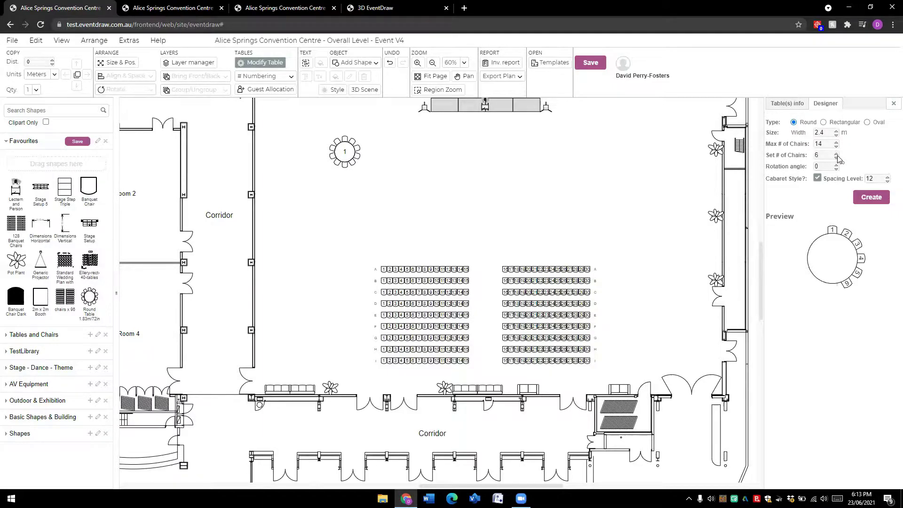
click(818, 177)
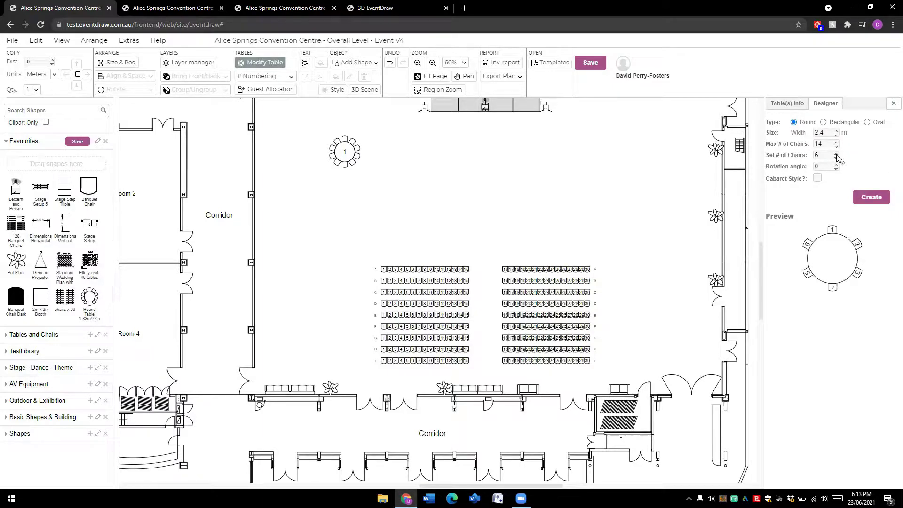
click(836, 153)
click(836, 153)
click(836, 153)
click(836, 153)
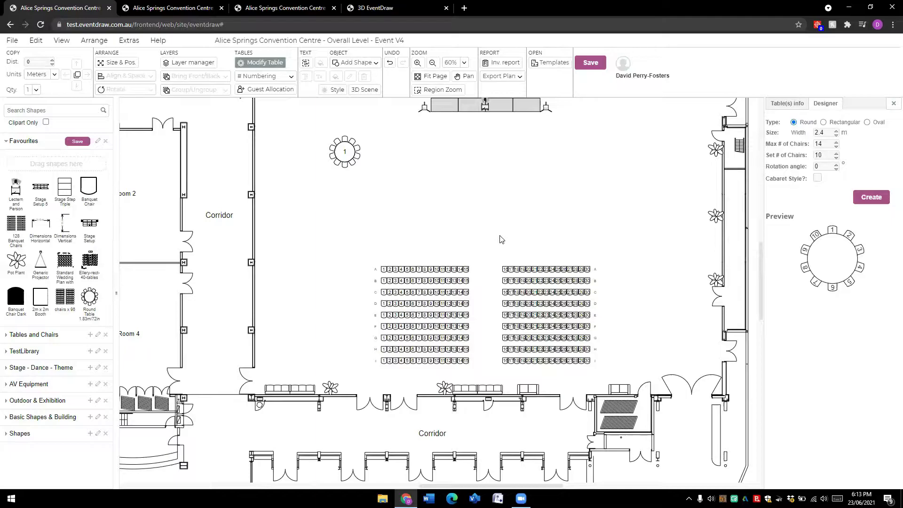
Place the newly created 2.4 m round table beside the existing round table and set its number of chairs to 12.
drag(282, 204, 421, 168)
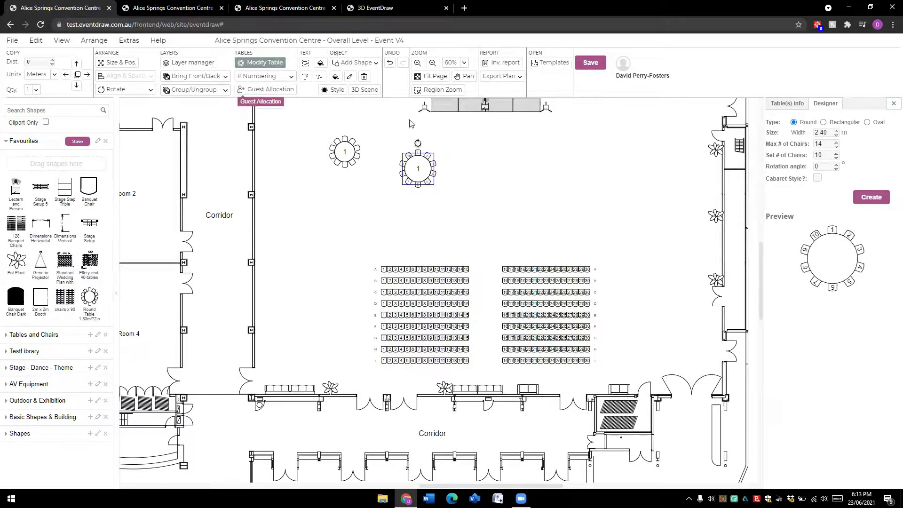
click(778, 105)
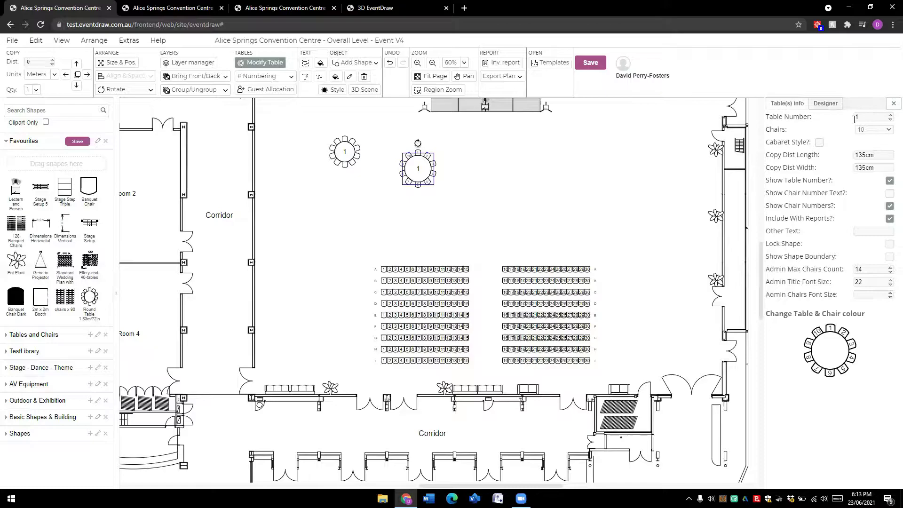
click(889, 131)
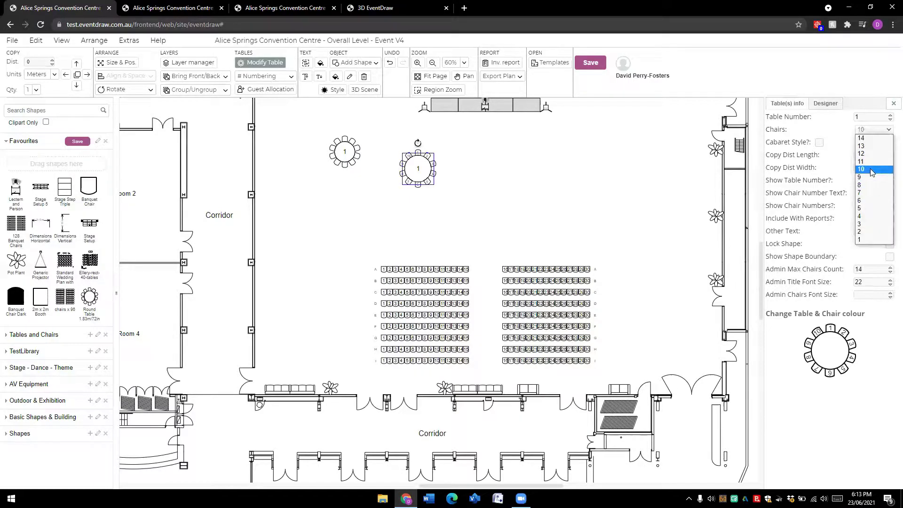
click(872, 170)
click(874, 131)
click(871, 185)
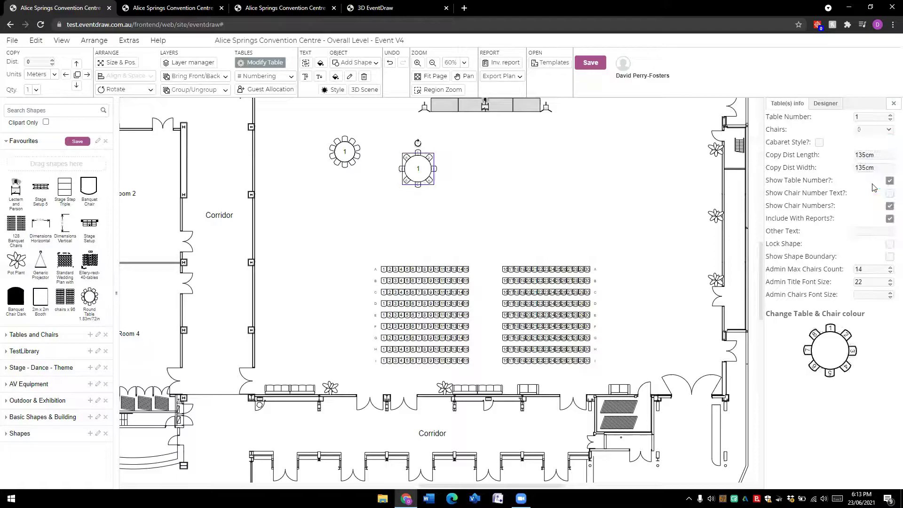
click(874, 133)
click(870, 139)
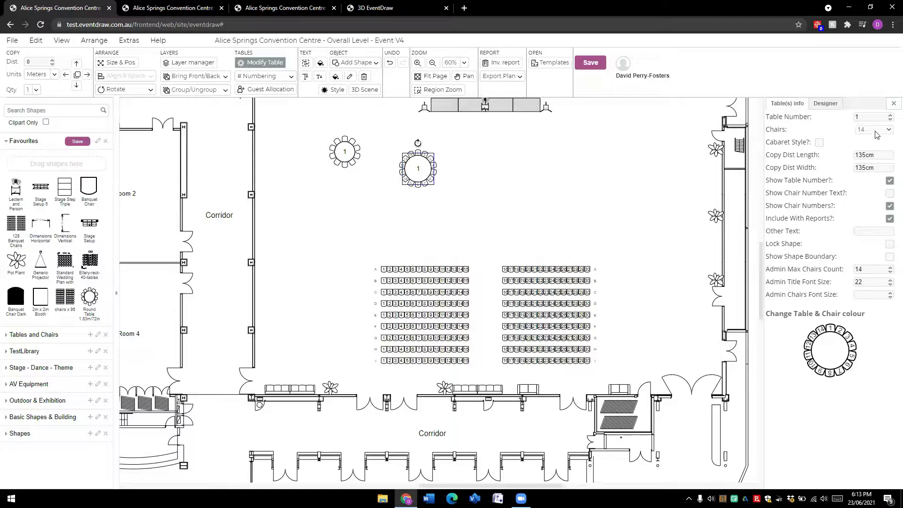
click(876, 133)
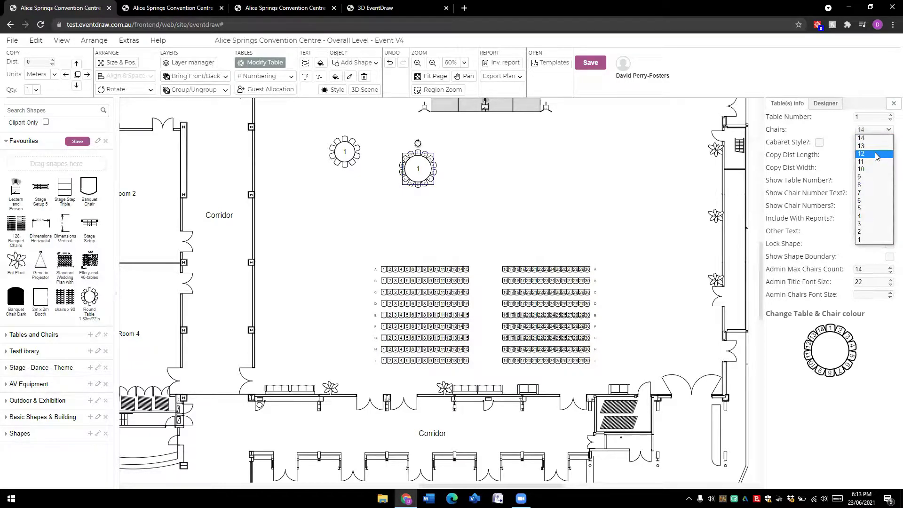
click(876, 154)
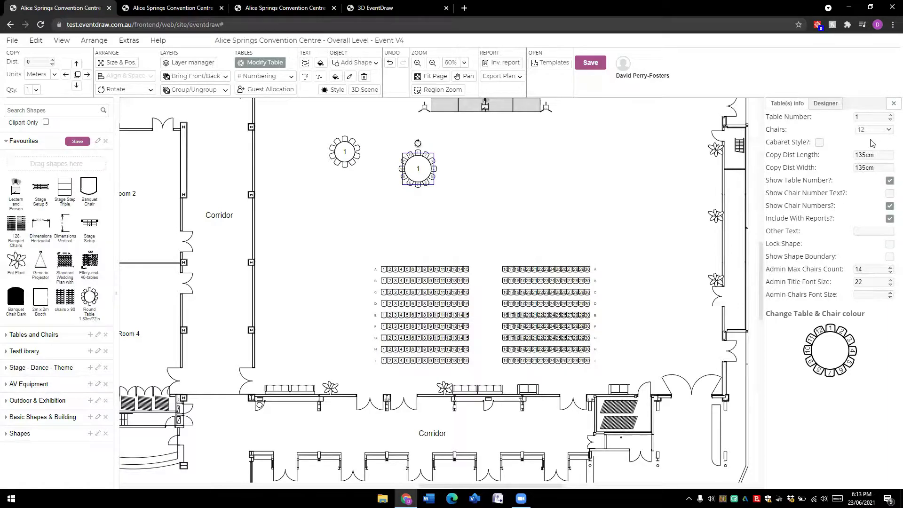
click(426, 249)
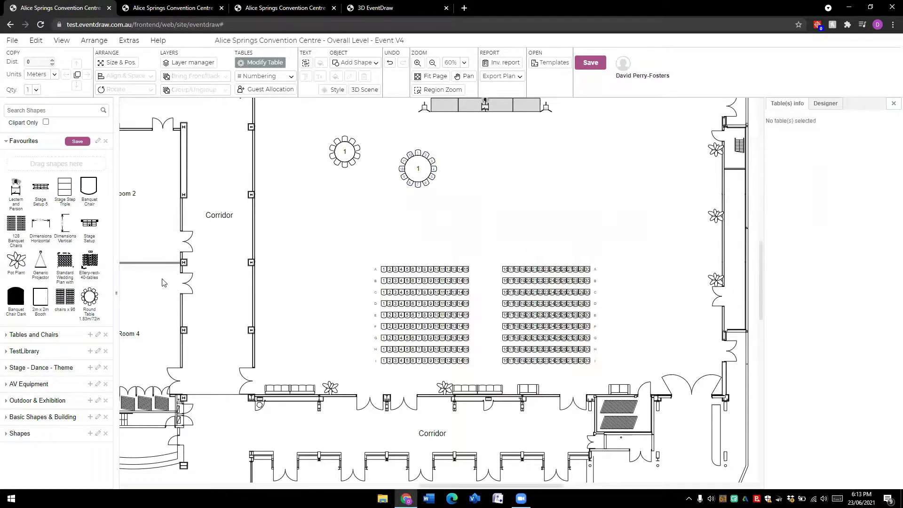
Save the 12-chair round table to Favourites as "Large Banquet Table" and place another one from there beside the original.
click(420, 171)
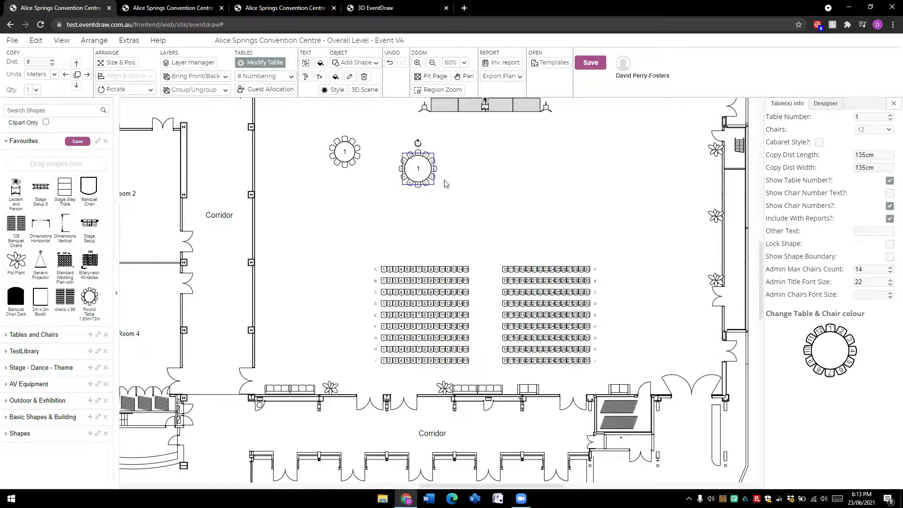
drag(423, 171, 78, 268)
click(452, 196)
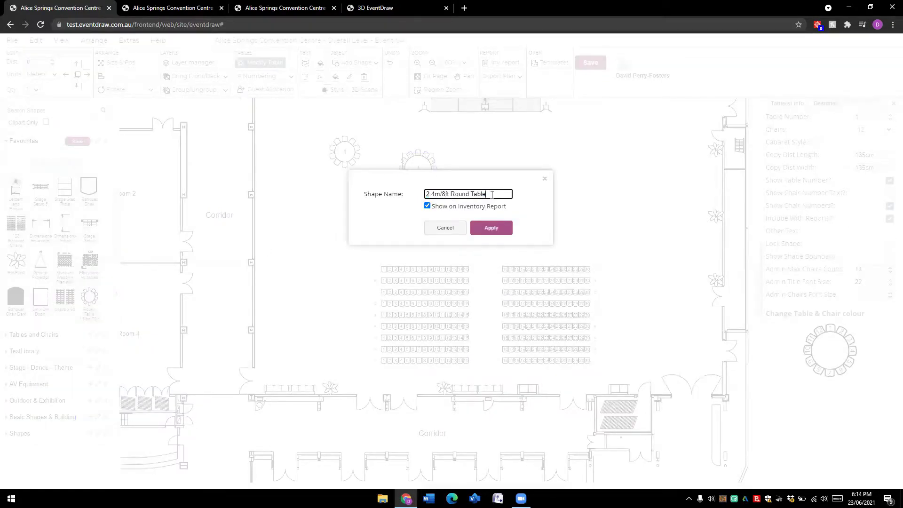
drag(492, 195, 429, 190)
text(Large Banquet)
click(503, 230)
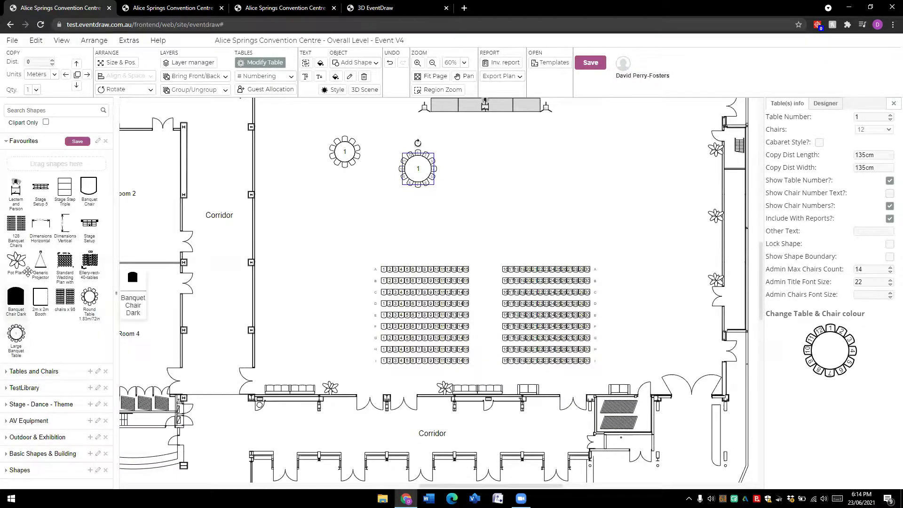
drag(16, 335, 480, 167)
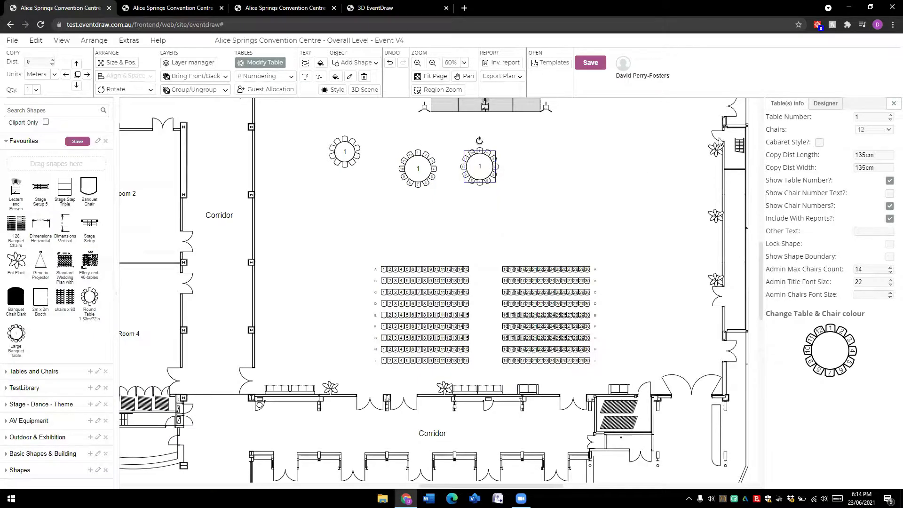
click(677, 134)
Start a rectangular table design with a width of 1.2 m and a length of 2.4 m.
click(827, 104)
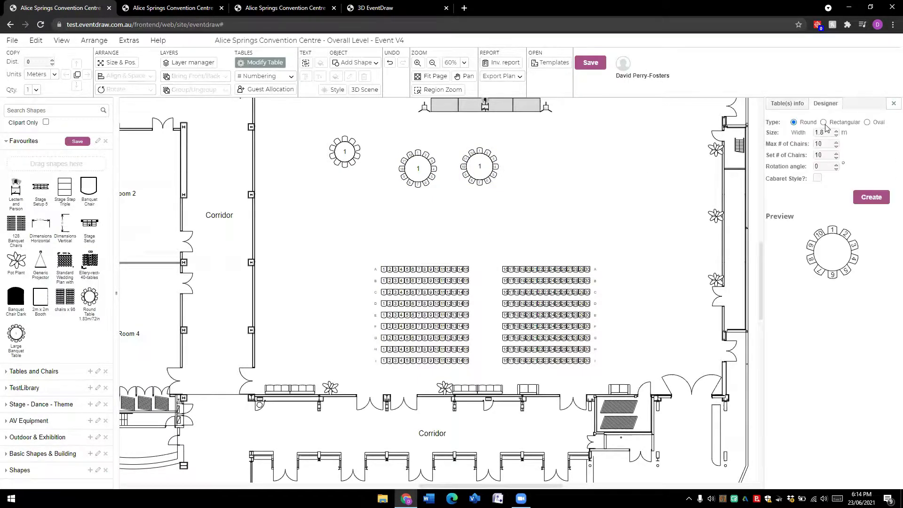
click(823, 122)
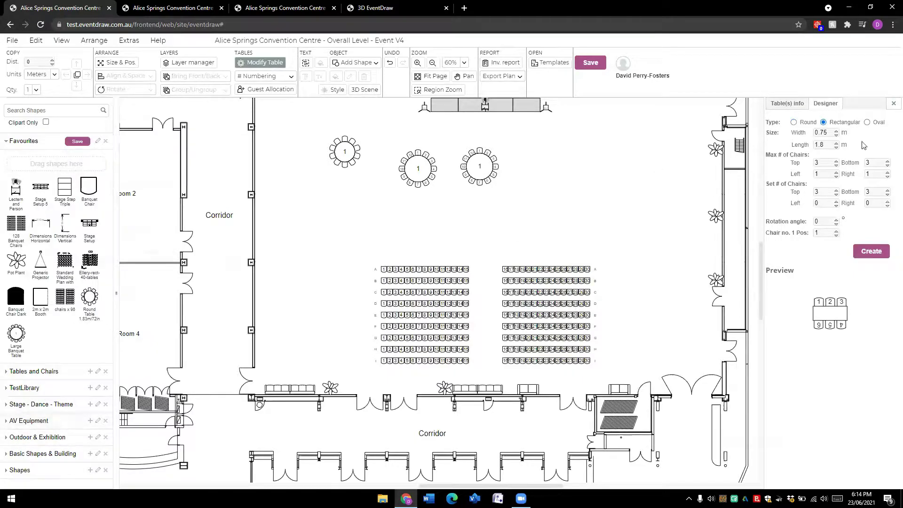
click(836, 146)
click(837, 143)
click(836, 142)
click(836, 143)
click(837, 143)
click(836, 143)
click(837, 142)
click(836, 142)
click(836, 130)
click(836, 131)
click(836, 130)
click(837, 131)
click(836, 131)
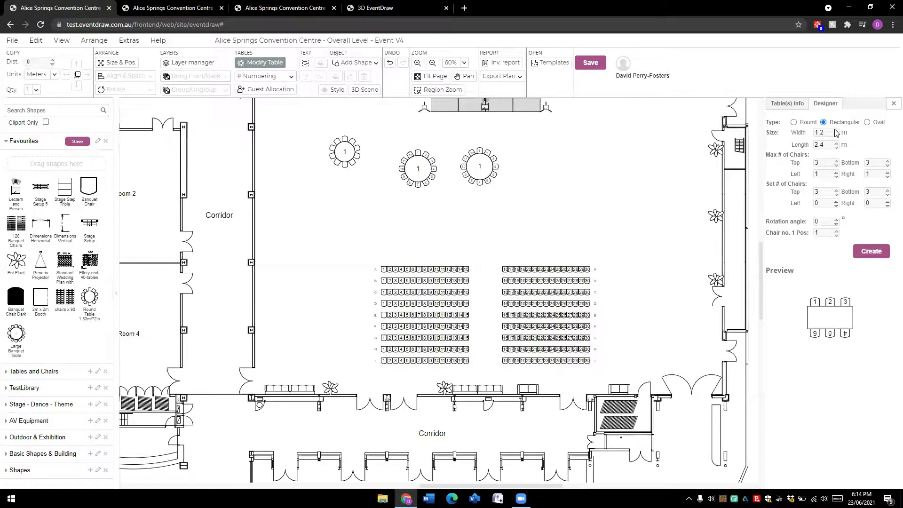
Set the chair maximums to 4 top, 2 left and 2 right, seat one chair at each end, and create the rectangular table.
click(836, 201)
click(837, 161)
click(865, 255)
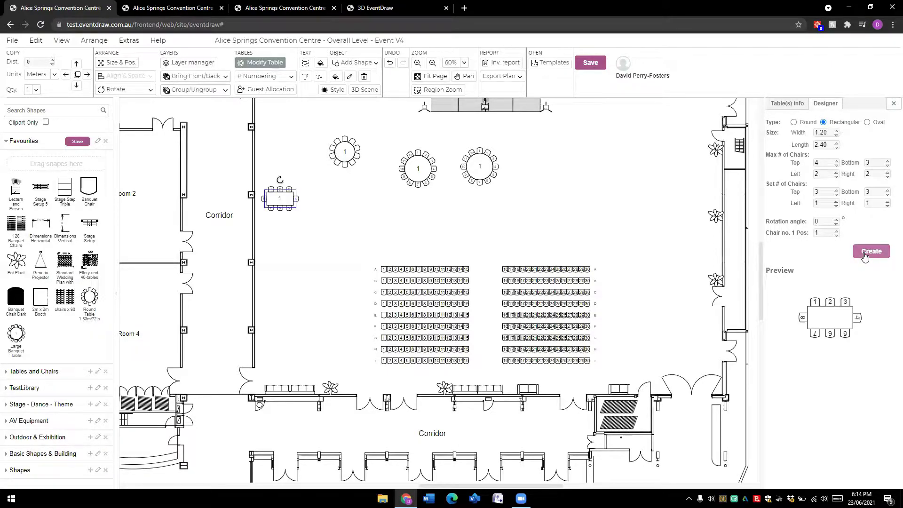
Move the rectangular table below the round tables and save it to Favourites under its suggested name, included in the inventory report.
click(381, 216)
drag(377, 210, 55, 334)
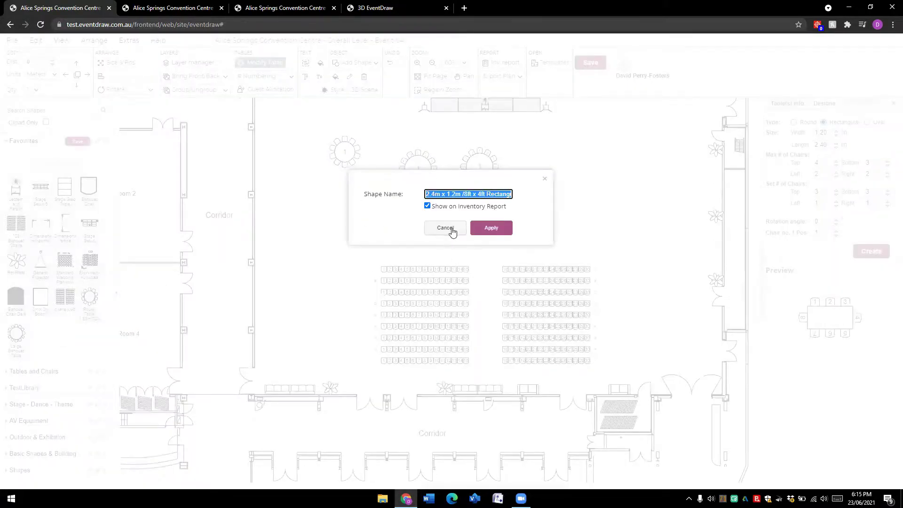
click(485, 229)
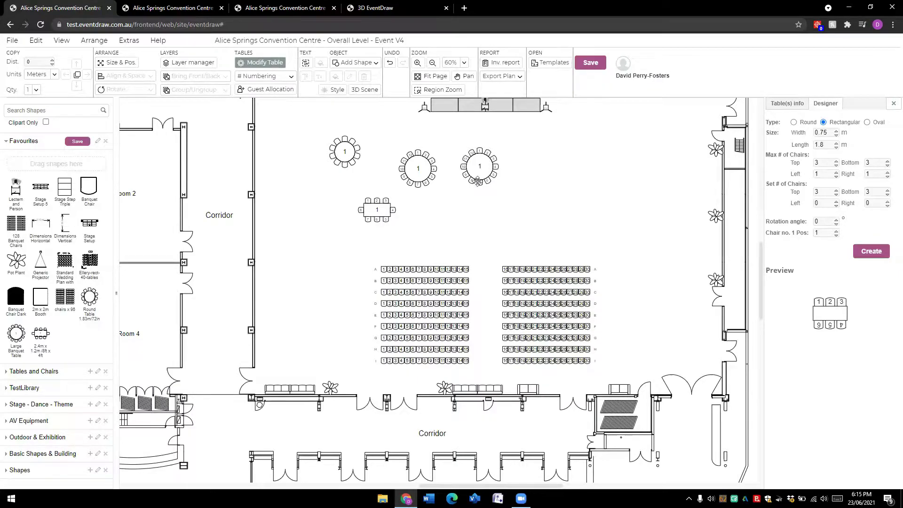
Delete the two large round tables and the rectangular table, and reposition the remaining 1.83 m round table below the stage.
drag(351, 150, 546, 167)
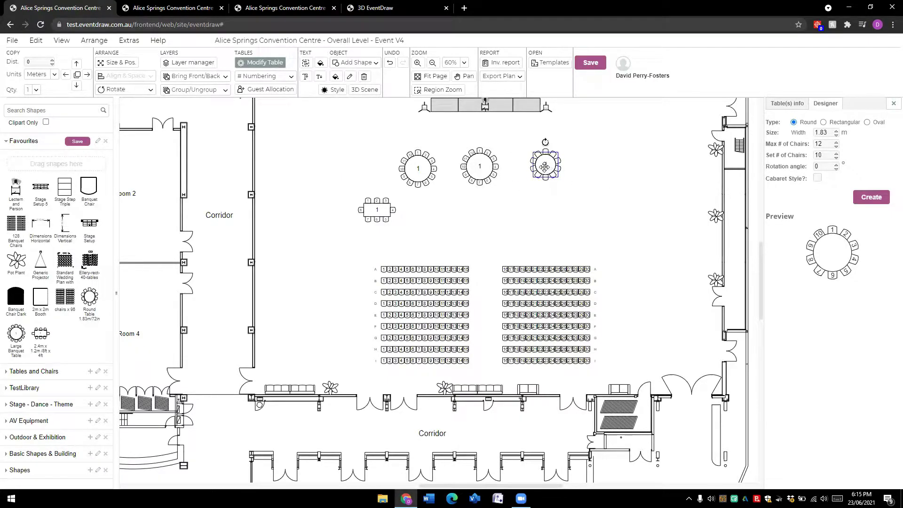
drag(332, 131, 510, 245)
key(Delete)
drag(546, 164, 376, 158)
Show the round table's chair numbers and colour chair 1 pale green (D5E8D4) and chair 7 a stronger green.
click(793, 107)
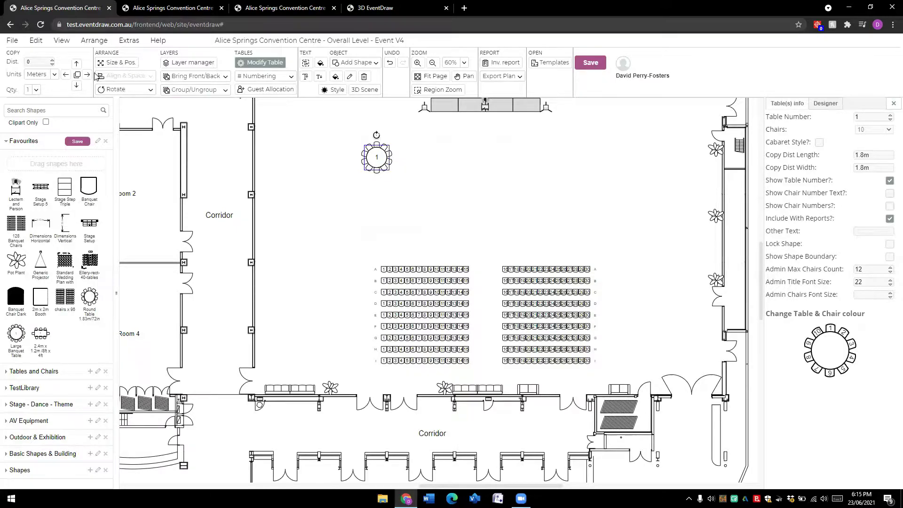
click(832, 332)
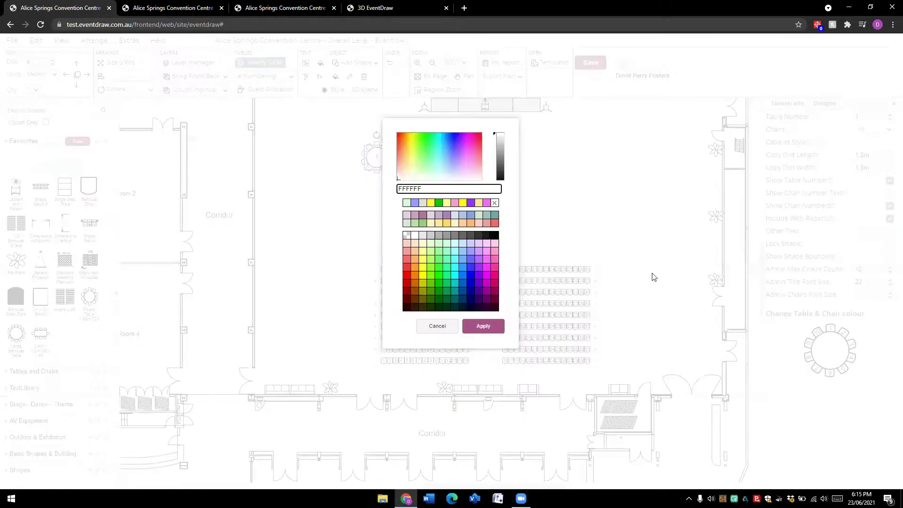
click(426, 203)
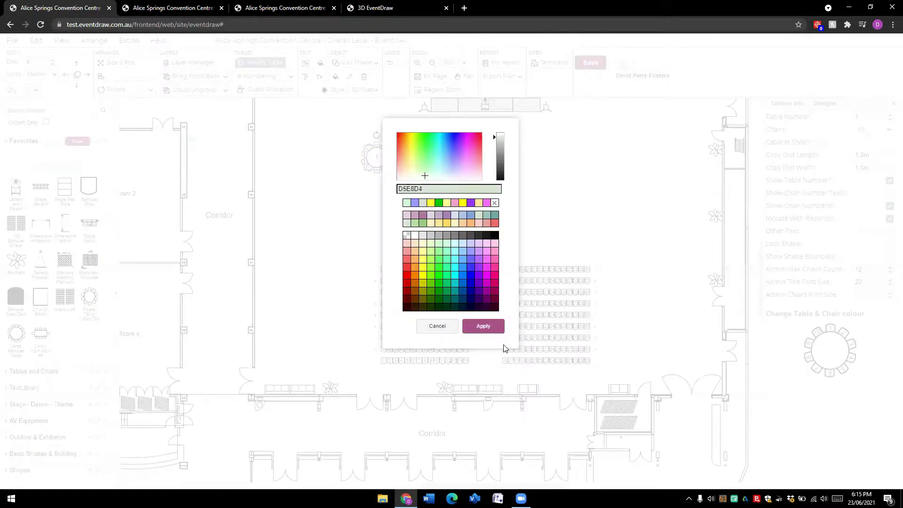
click(484, 326)
scroll(381, 158, up, 3)
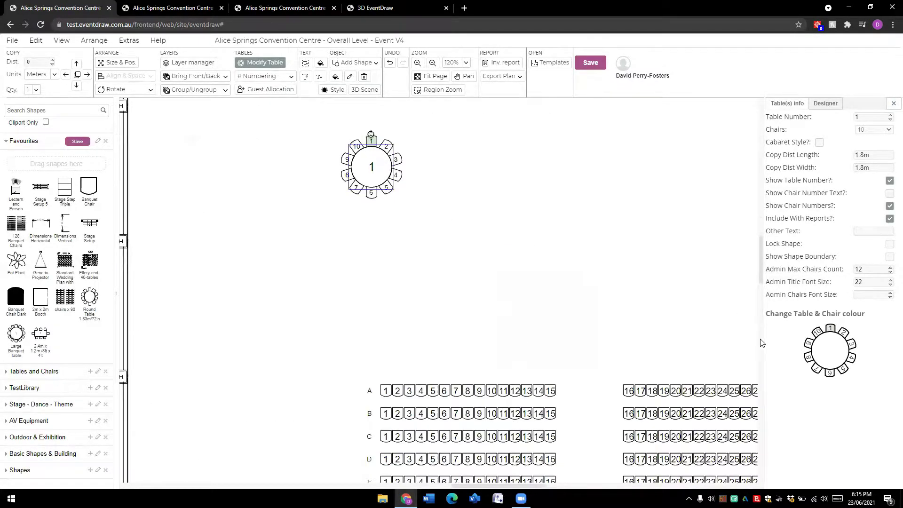
click(817, 374)
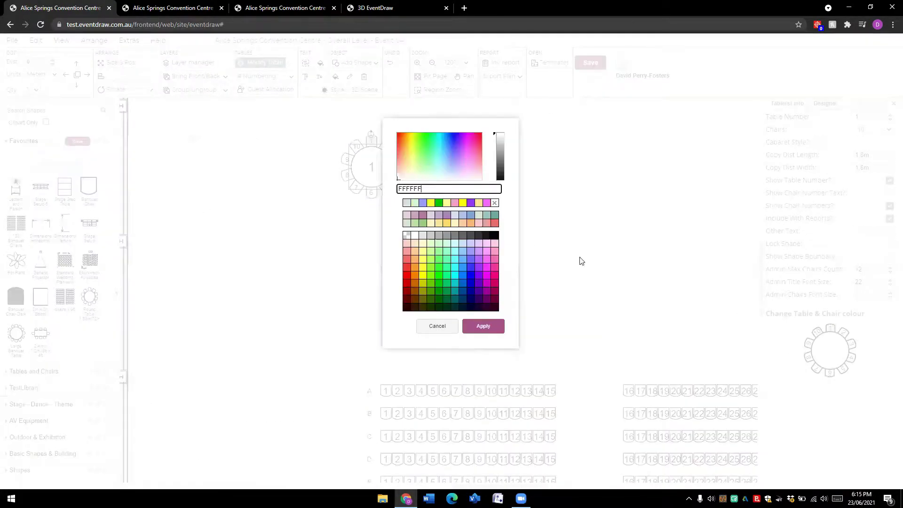
click(414, 224)
click(493, 327)
click(399, 214)
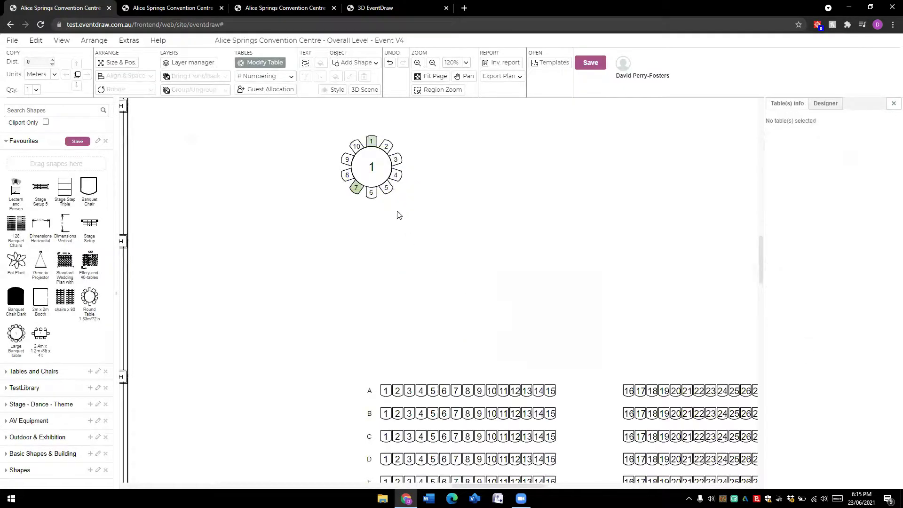
Move the coloured round table toward the corridor wall and copy it five times to the right to form a row.
drag(372, 168, 290, 165)
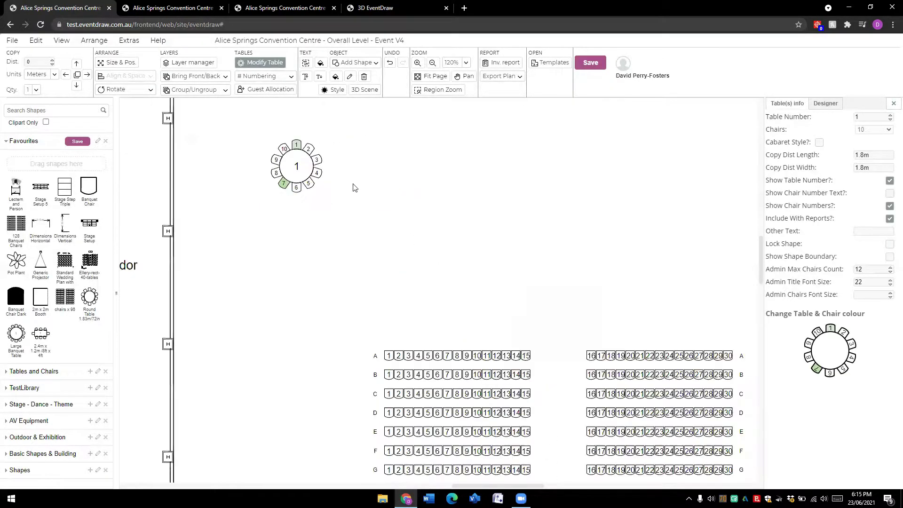
click(87, 74)
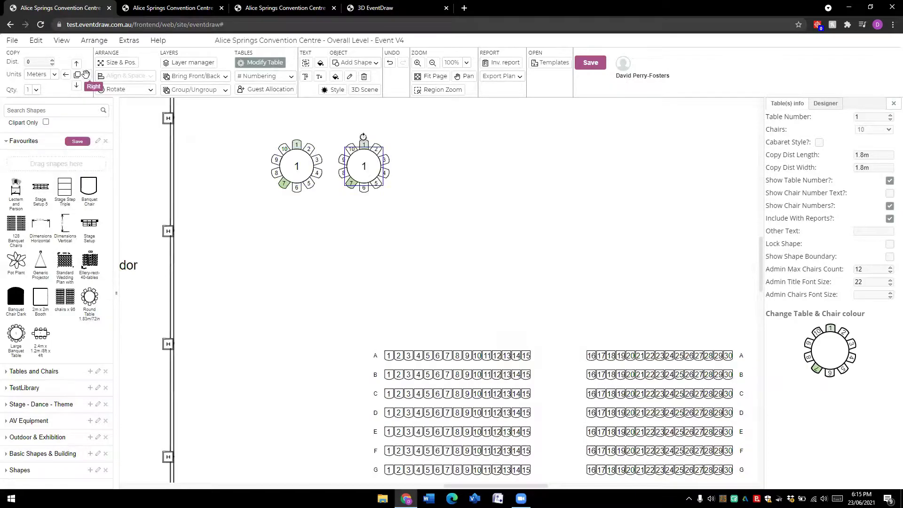
click(86, 75)
click(86, 75)
click(87, 74)
click(87, 74)
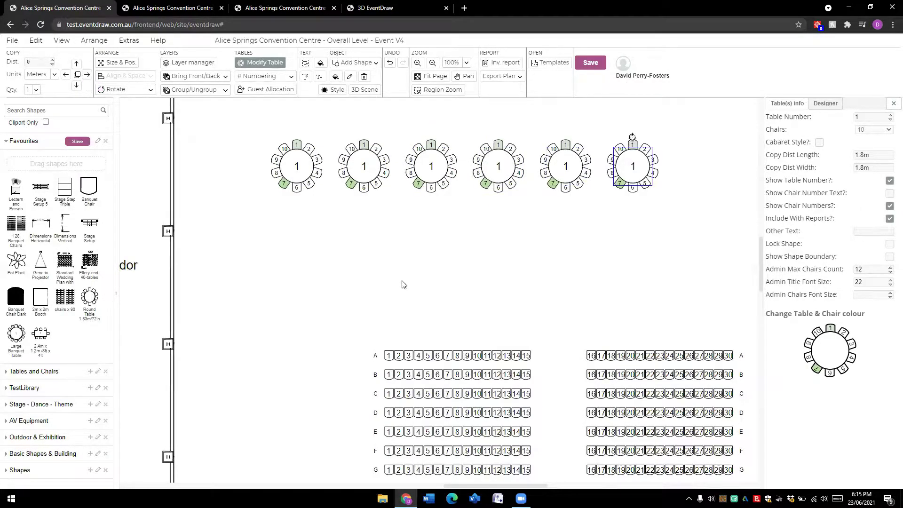
Copy the whole row of six round tables once downward to make a second row.
click(404, 284)
drag(250, 124, 704, 290)
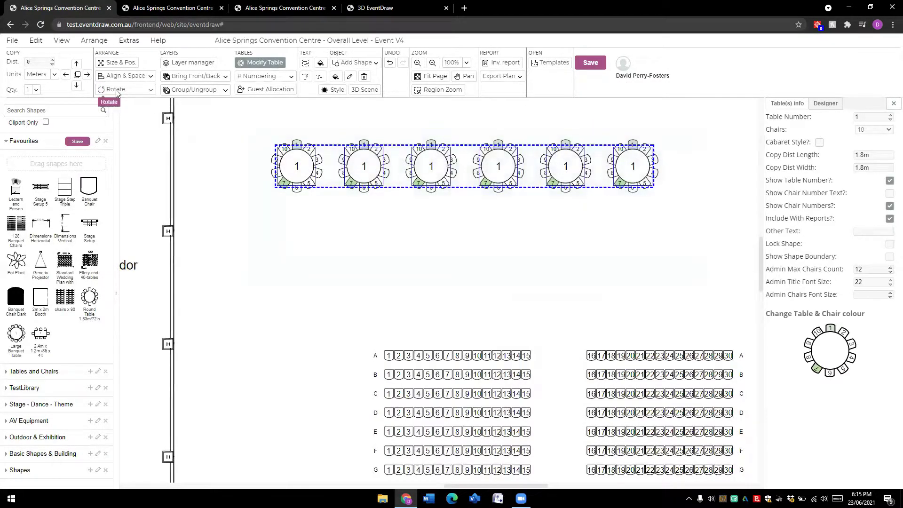
click(78, 85)
click(253, 178)
Colour chair 3 yellow on all twelve round tables at once.
drag(247, 124, 686, 290)
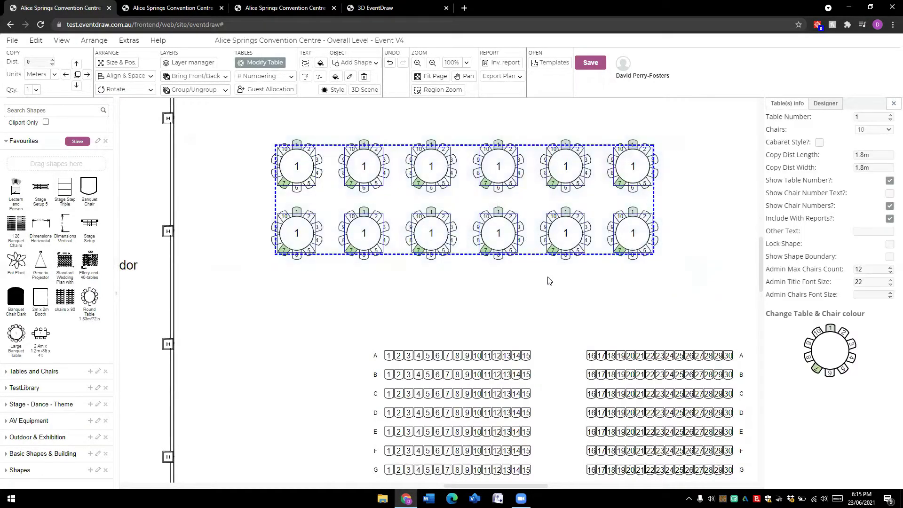
click(852, 346)
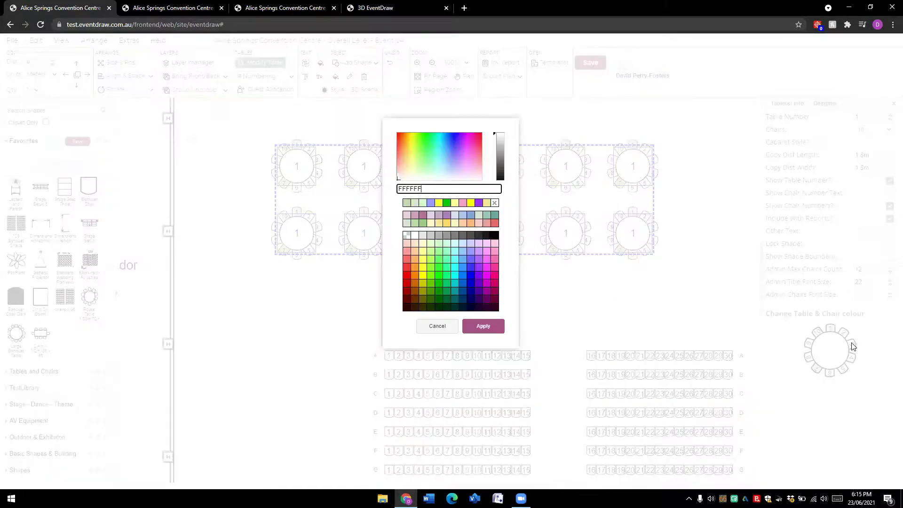
click(484, 326)
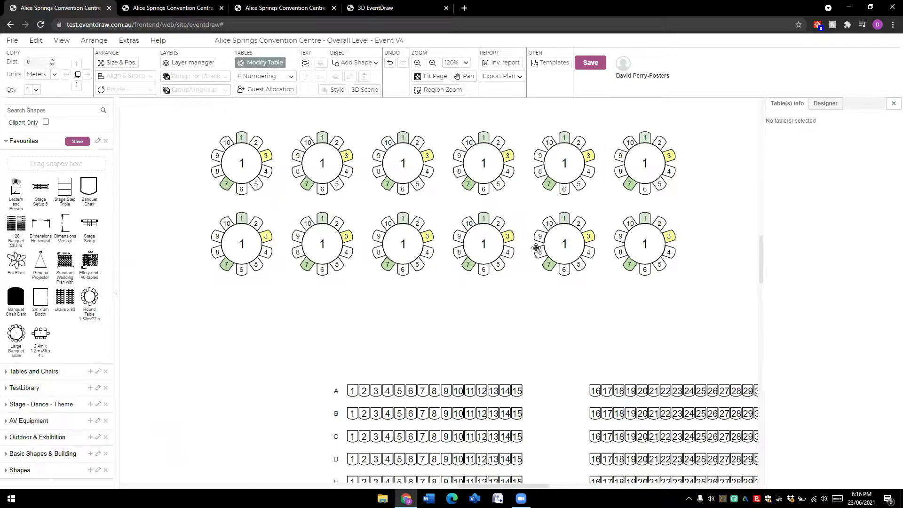
Move the block of twelve round tables to the right so it sits centred below the stage.
scroll(485, 218, down, 1)
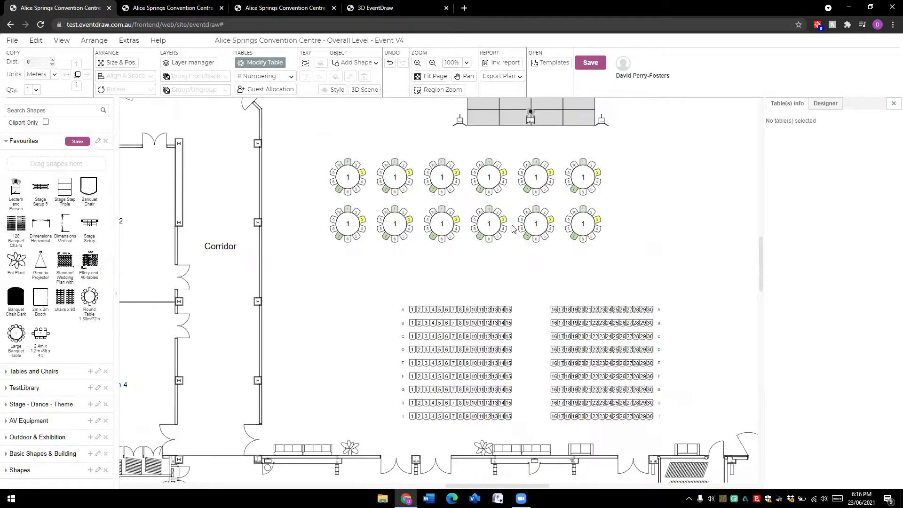
drag(312, 151, 645, 281)
drag(490, 179, 549, 180)
click(516, 274)
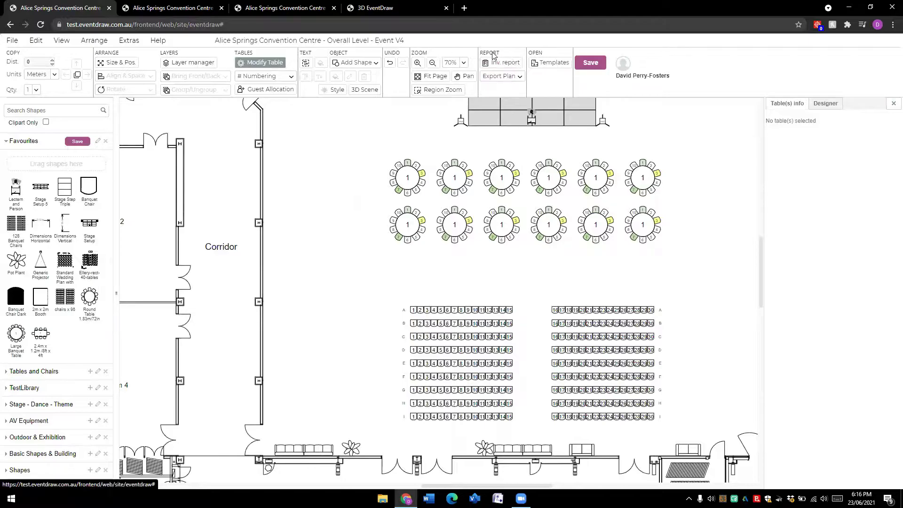
Open the inventory report for the event plan.
click(504, 63)
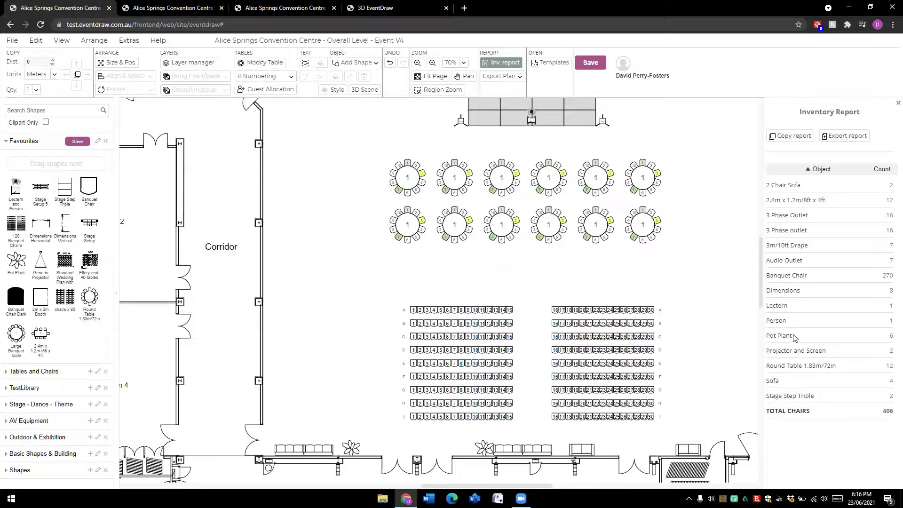
Select the chair block with seats 1 to 15 together with all twelve round tables to check their combined inventory.
scroll(497, 251, down, 1)
drag(411, 256, 518, 383)
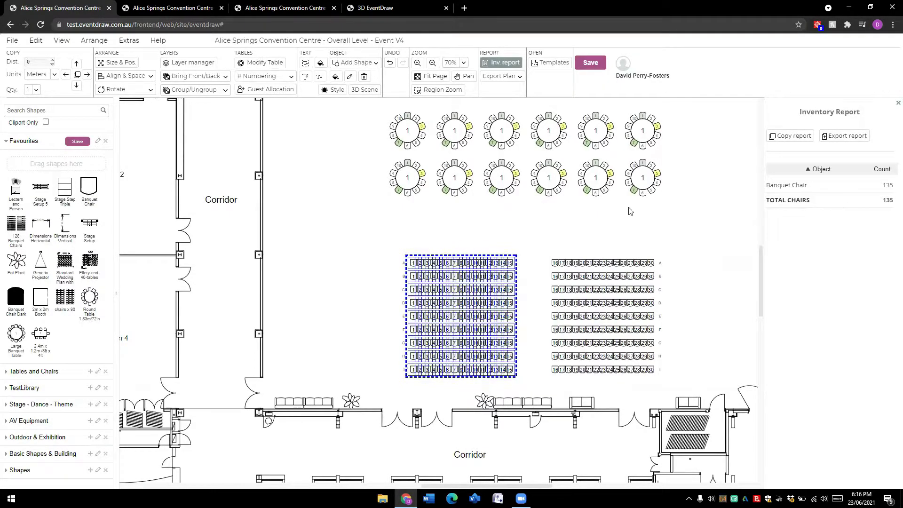
scroll(637, 211, up, 1)
shift+click(642, 226)
shift+click(646, 178)
shift+click(598, 180)
shift+click(600, 217)
shift+click(551, 221)
shift+click(551, 183)
shift+click(494, 181)
shift+click(497, 212)
shift+click(454, 175)
shift+click(455, 221)
shift+click(413, 182)
shift+click(415, 218)
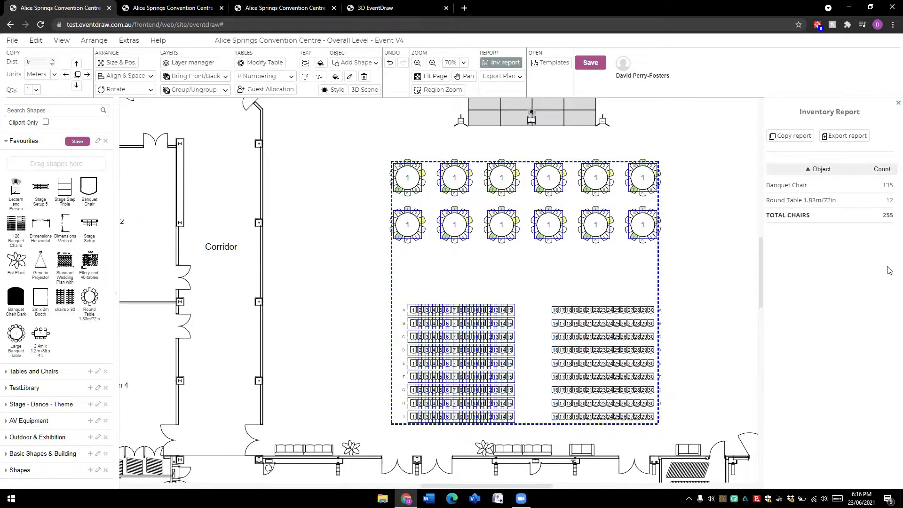
click(528, 265)
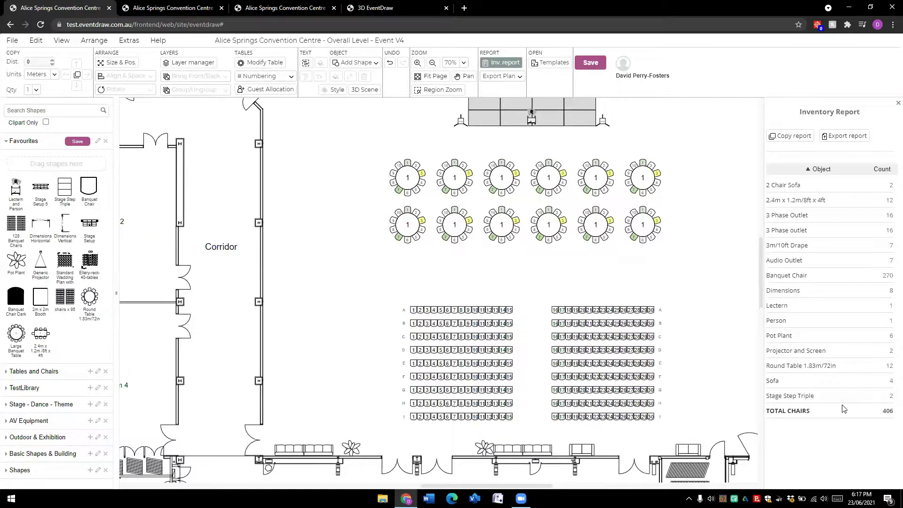
Check the inventory of the twelve round tables alone, of both chair blocks, and of both blocks combined with all twelve tables.
drag(370, 145, 692, 271)
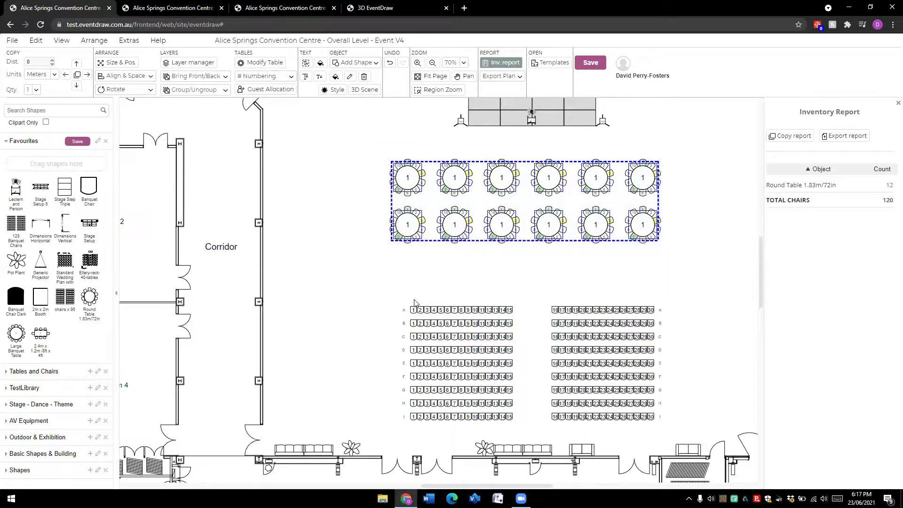
drag(411, 299, 656, 426)
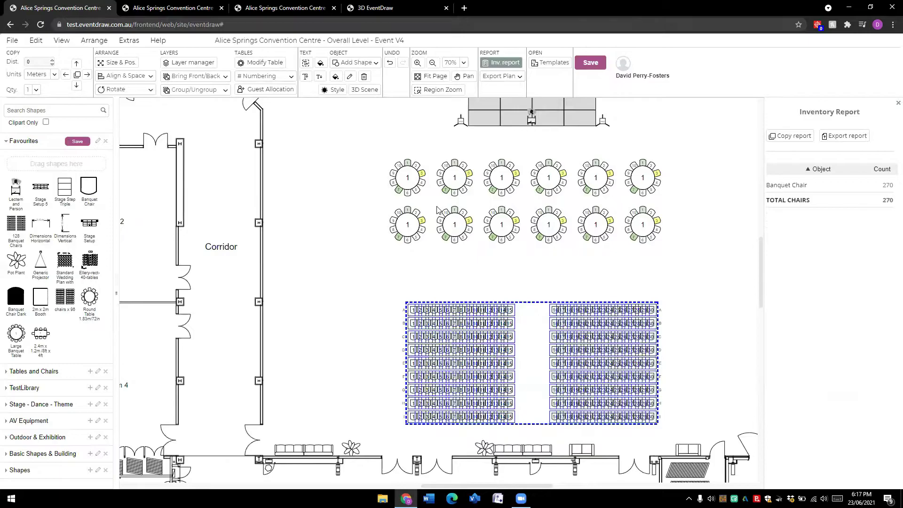
shift+click(415, 175)
shift+click(412, 219)
shift+click(457, 226)
shift+click(452, 183)
shift+click(500, 179)
shift+click(501, 226)
shift+click(553, 224)
shift+click(566, 182)
shift+click(597, 178)
shift+click(596, 216)
shift+click(642, 227)
shift+click(639, 179)
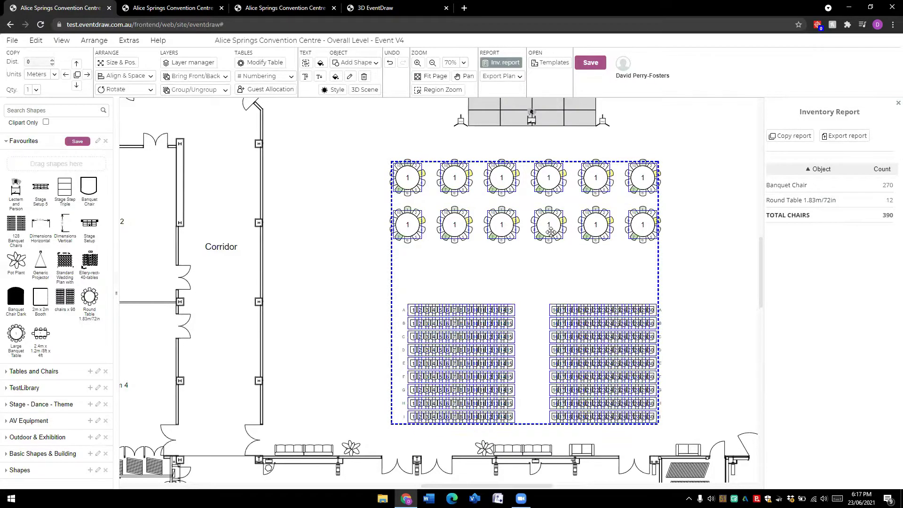
scroll(555, 233, down, 3)
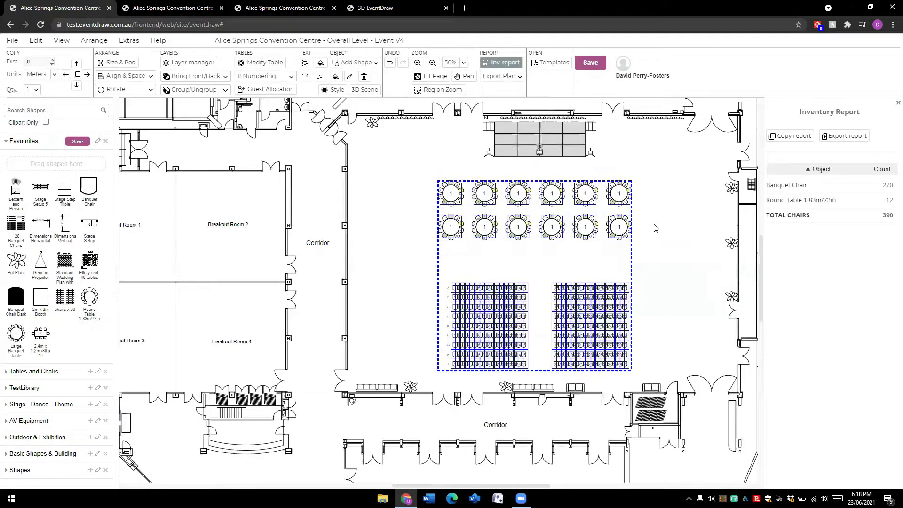
click(656, 228)
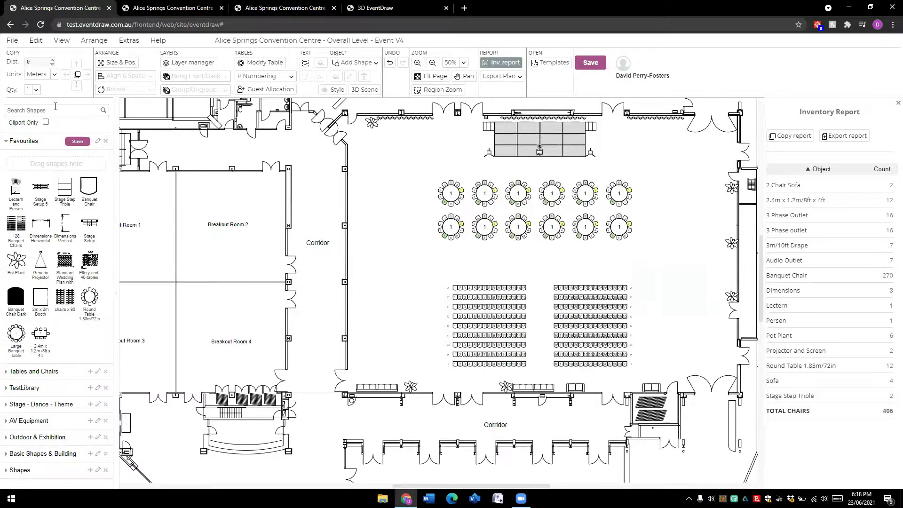
Search the shapes for "cocktail" and place seven plain Cocktail Tables around the breakout rooms and the main hall.
text(cockta)
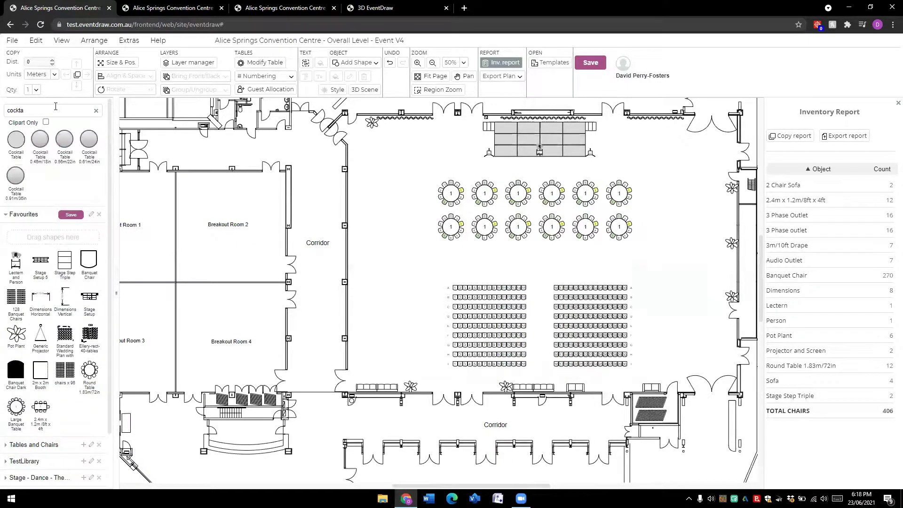
drag(15, 144, 163, 312)
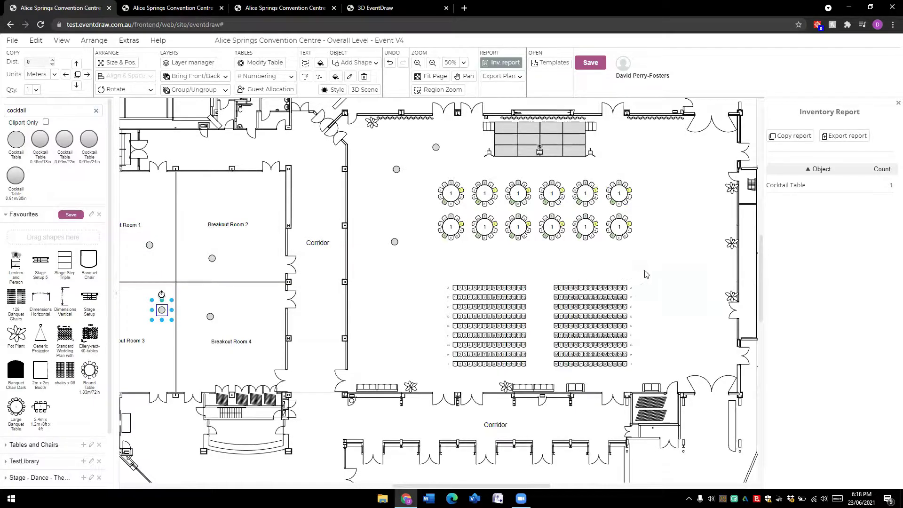
click(665, 255)
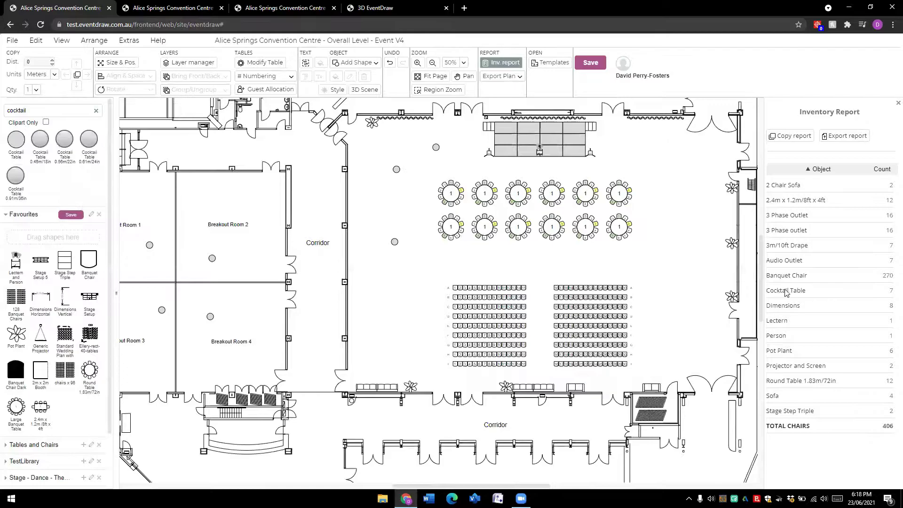
Use the inventory report entries Cocktail Table, Round Table 1.83m/72in and 2 Chair Sofa to locate each object type on the plan.
click(805, 293)
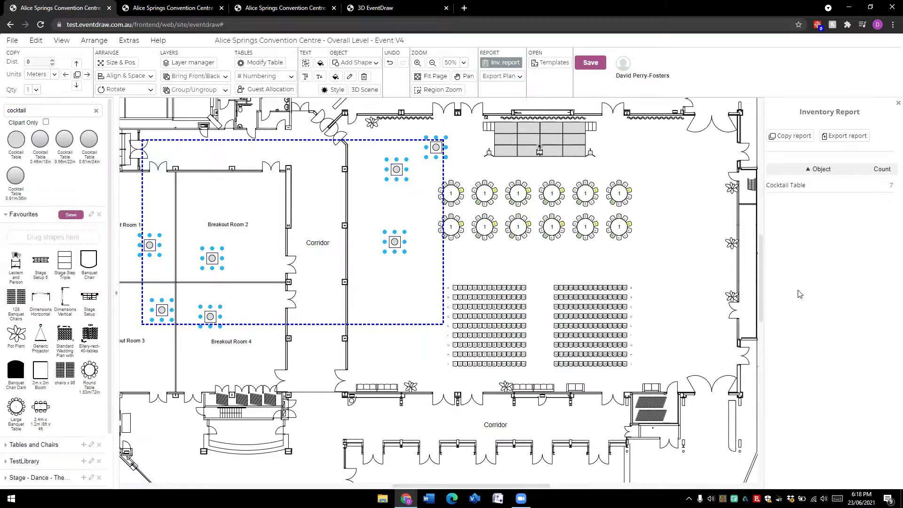
click(677, 244)
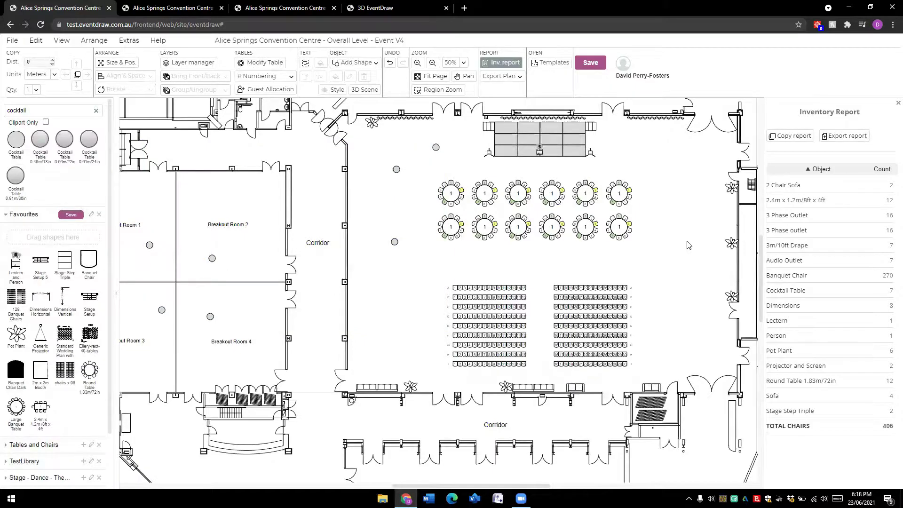
click(797, 292)
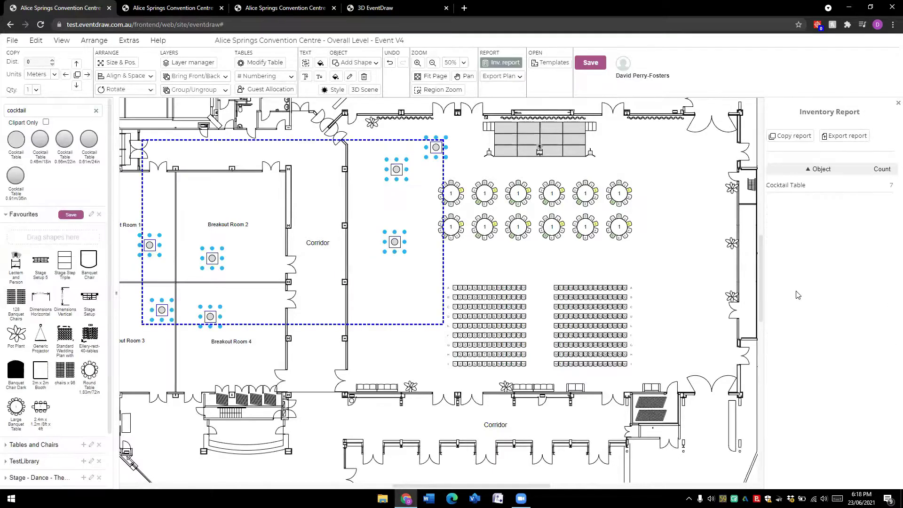
click(708, 267)
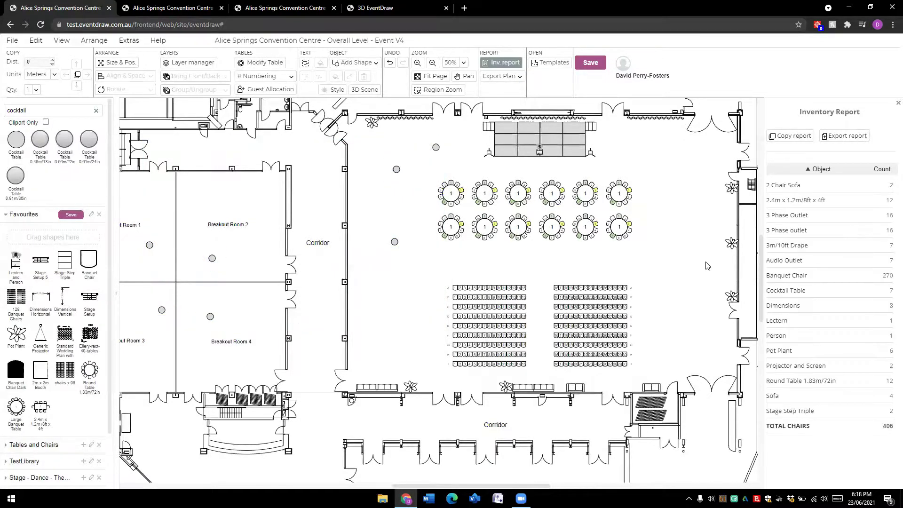
click(809, 382)
click(695, 296)
click(787, 186)
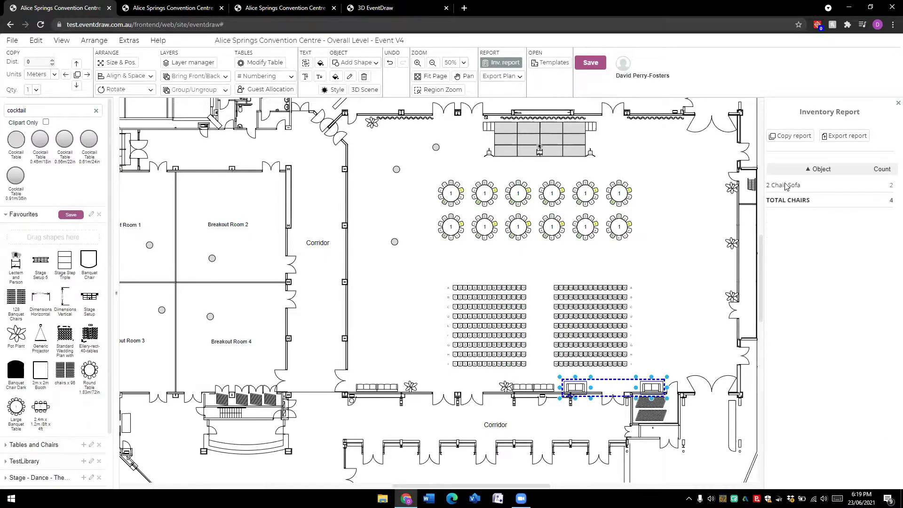
click(683, 300)
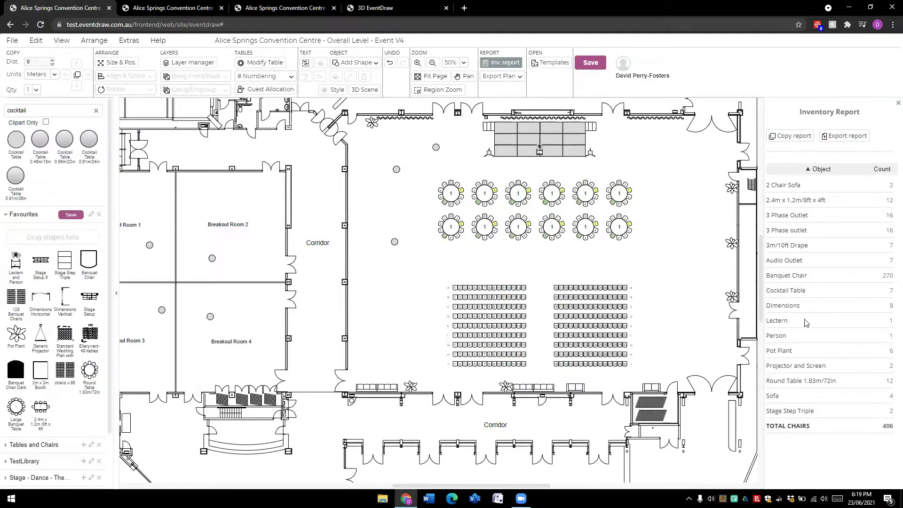
Delete all Cocktail Tables at once by selecting them through the inventory report.
click(804, 292)
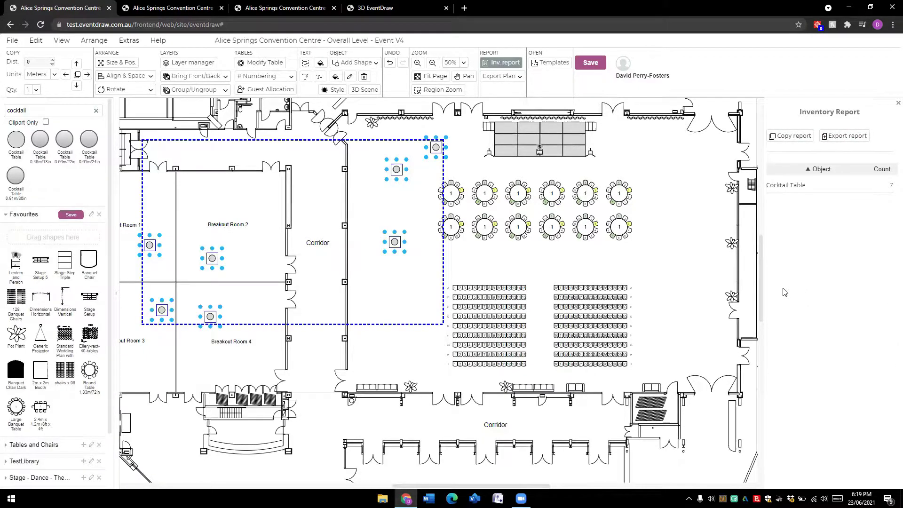
key(Delete)
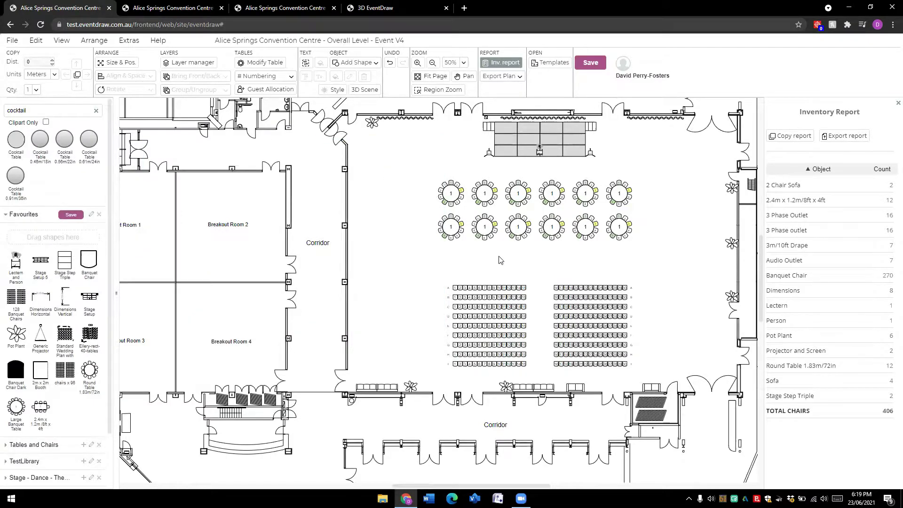
Delete the second row of six round tables, the one nearer the chair blocks.
drag(438, 221, 643, 257)
key(Delete)
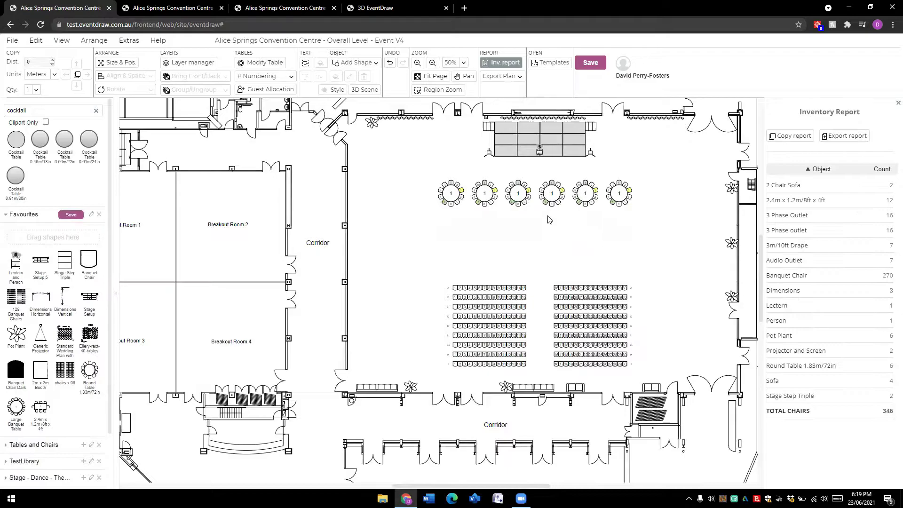
Scatter the remaining six round tables below the stage so they sit at uneven heights and spacings.
scroll(538, 216, up, 3)
drag(446, 186, 441, 204)
click(505, 180)
drag(505, 181, 506, 169)
drag(558, 181, 551, 200)
drag(617, 181, 619, 173)
drag(671, 188, 689, 225)
drag(622, 181, 631, 180)
drag(558, 202, 569, 200)
drag(687, 223, 674, 218)
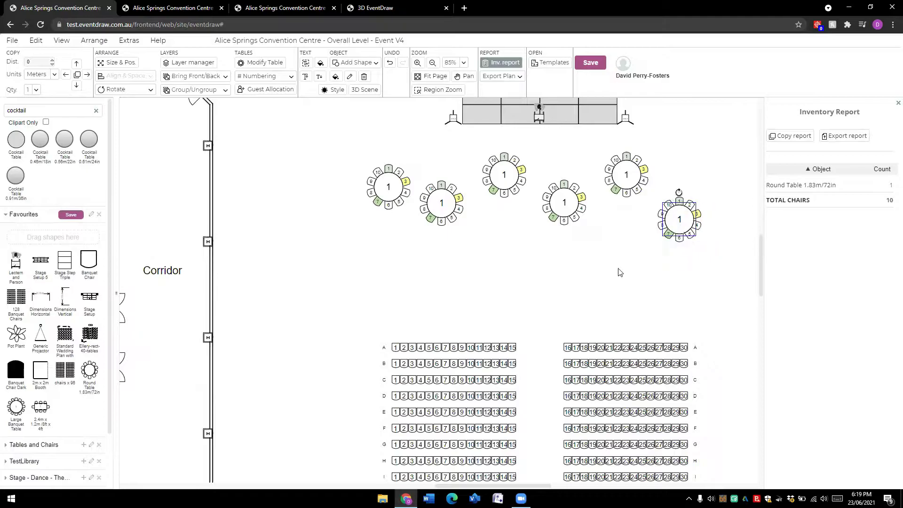
click(619, 272)
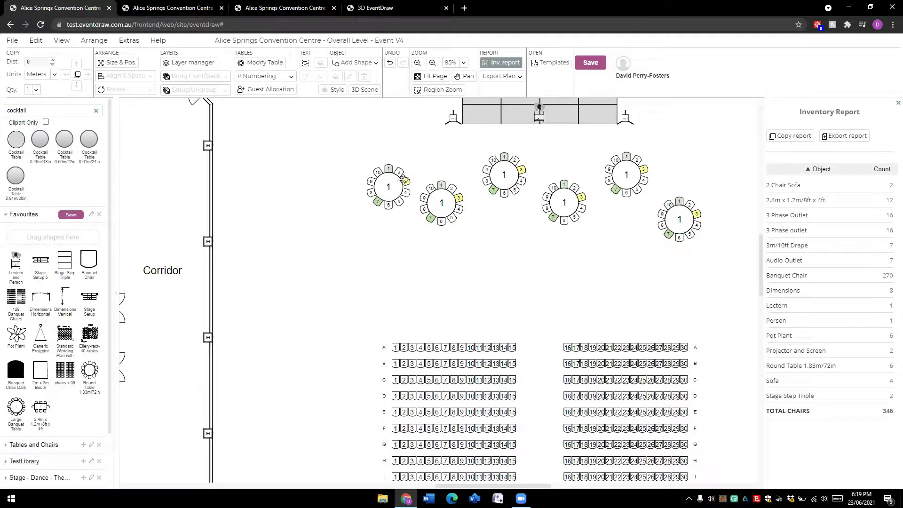
Straighten the six scattered round tables into one horizontal row with Align Across.
drag(346, 140, 729, 296)
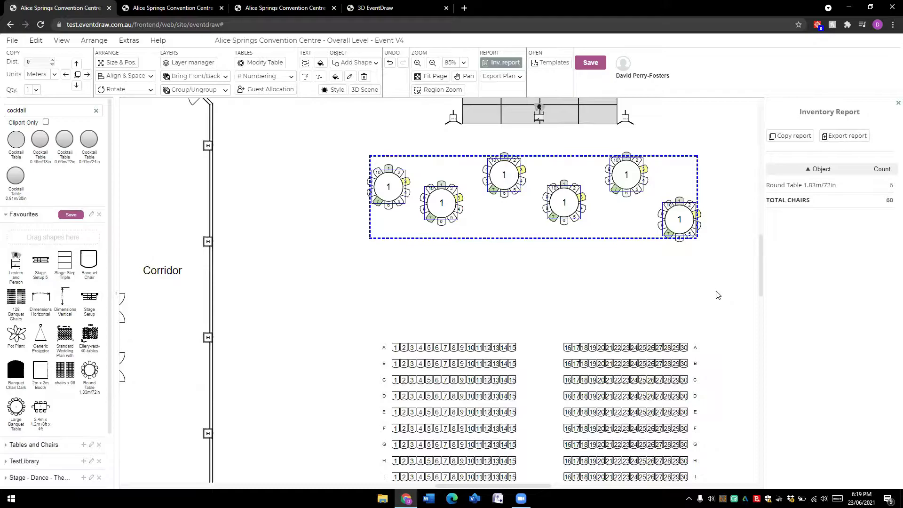
click(151, 77)
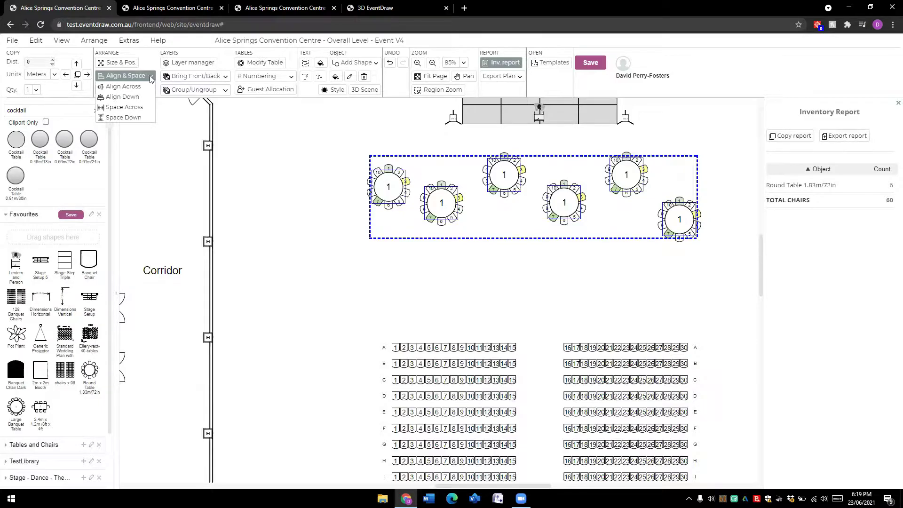
click(123, 87)
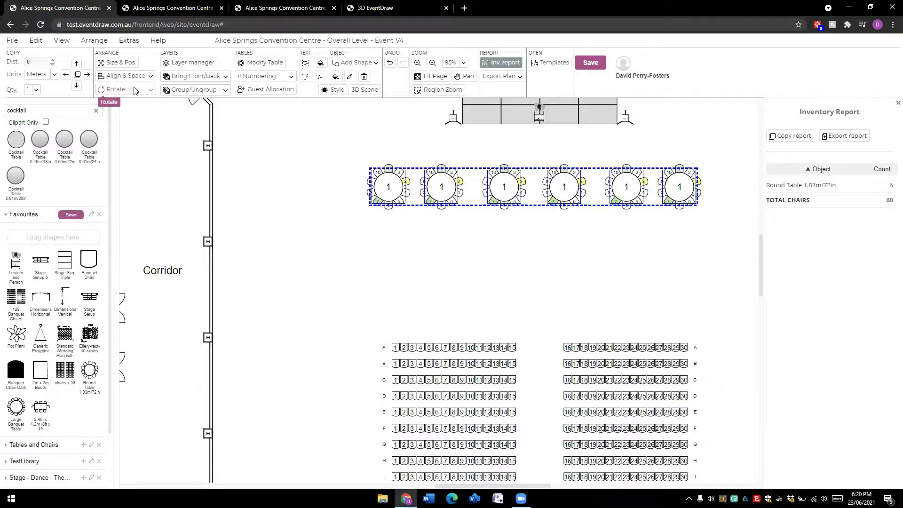
Move the first round table well toward the corridor, nudge the second the same way, and distribute all six evenly with Space Across.
click(487, 256)
drag(388, 192, 297, 190)
drag(437, 190, 423, 191)
drag(319, 189, 289, 189)
drag(243, 156, 725, 264)
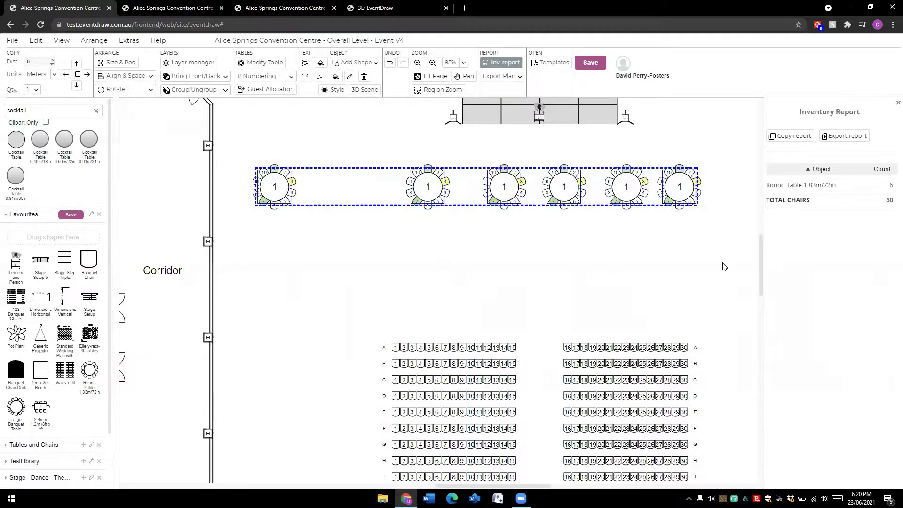
click(149, 77)
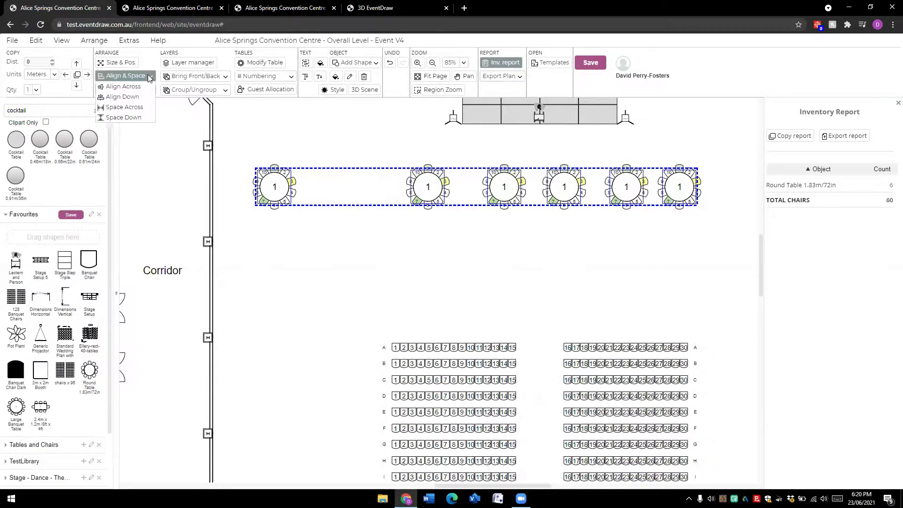
click(123, 107)
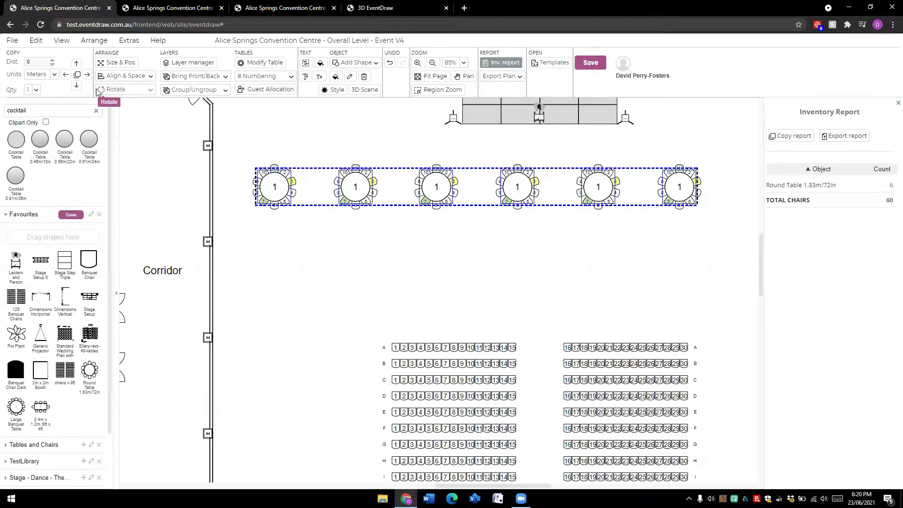
Copy the evenly spaced row of six round tables downward twice to make three rows.
click(76, 86)
click(77, 86)
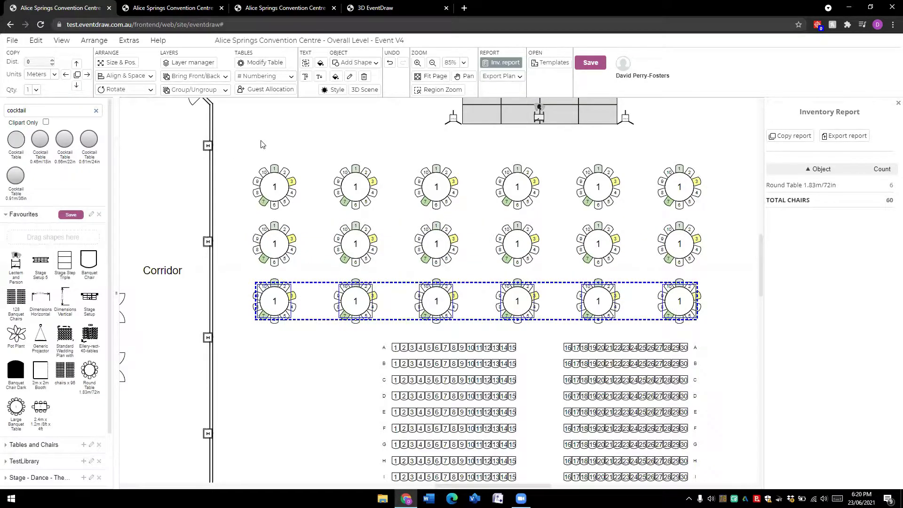
click(314, 135)
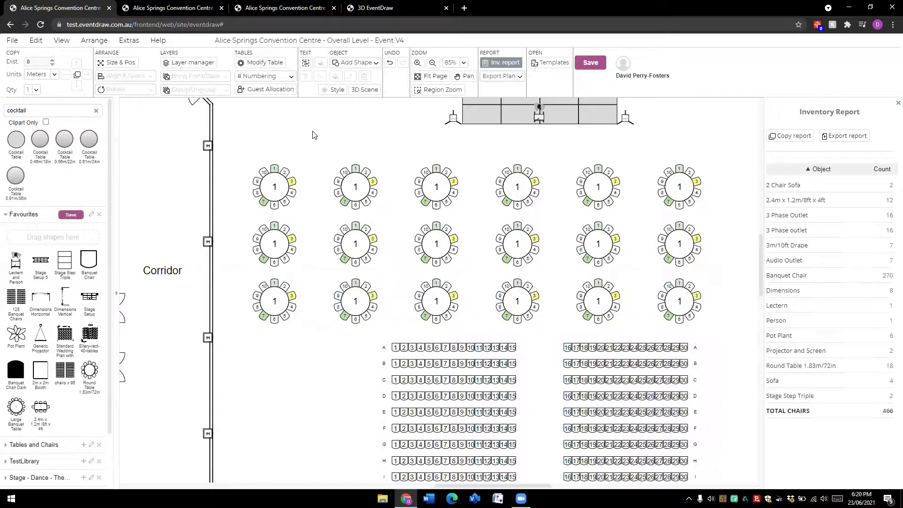
Spread the 30 chairs of row A evenly over the full row width with Space Across, closing the aisle gap.
scroll(468, 229, down, 2)
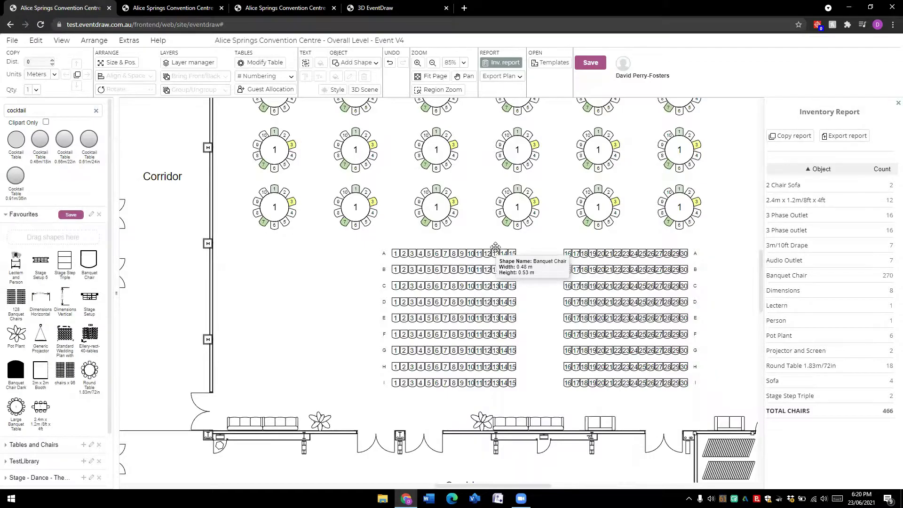
drag(388, 233, 690, 264)
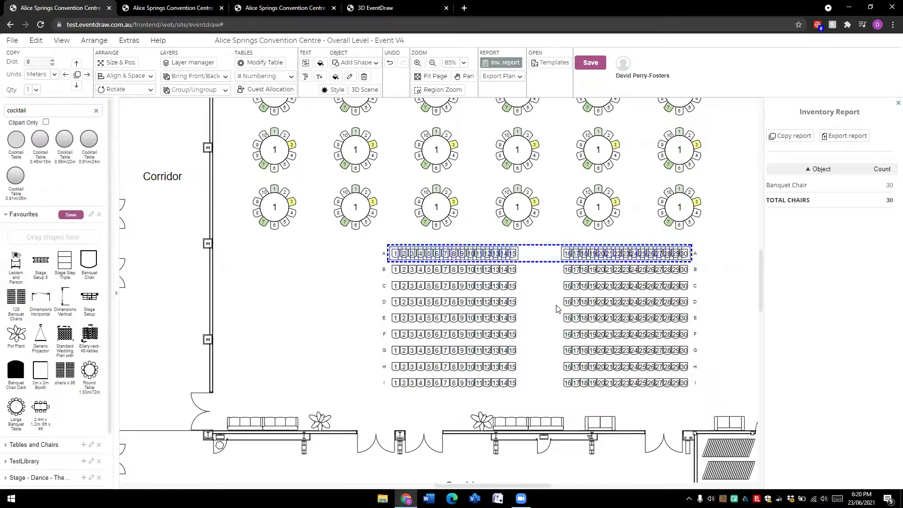
click(144, 76)
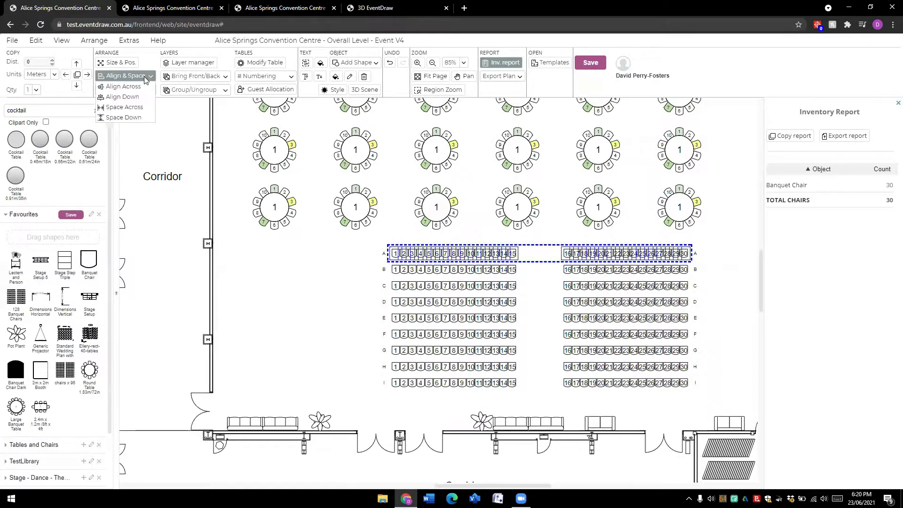
click(124, 108)
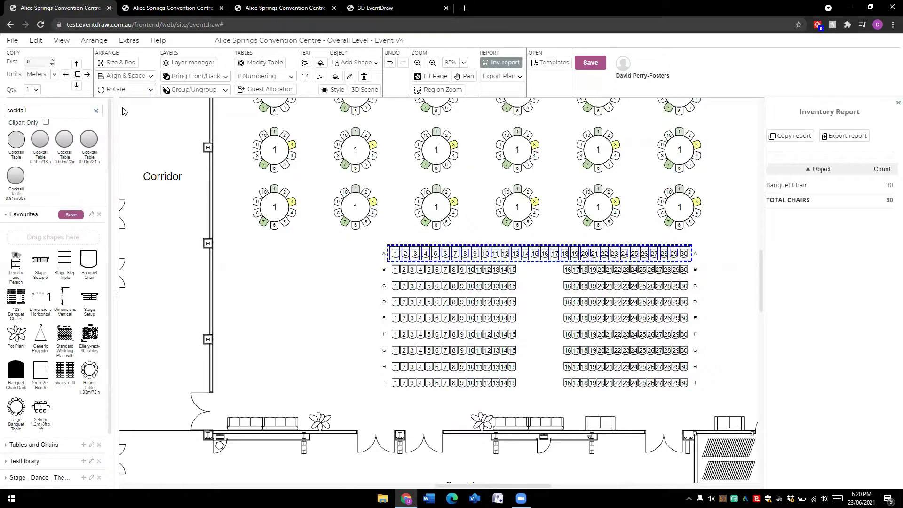
click(324, 290)
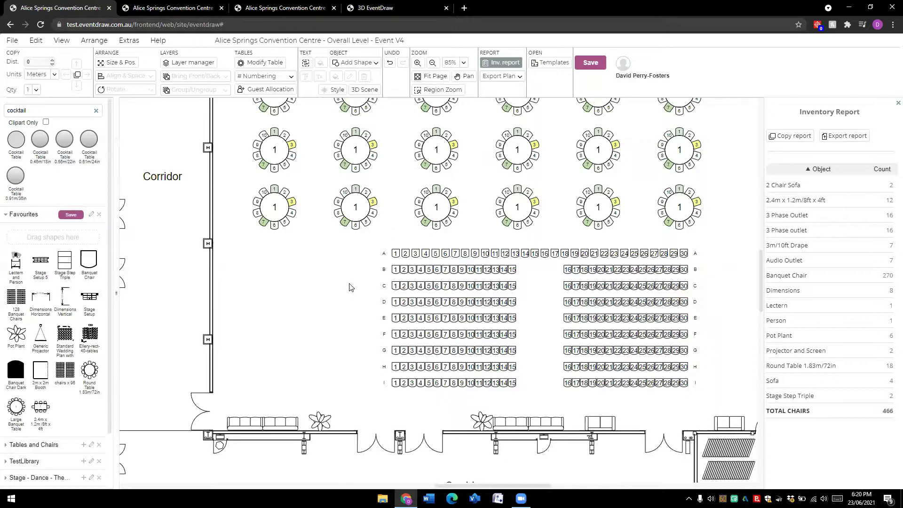
Copy the stage's front corner 2.4m x 1.2m section to just below the stage and fill the copy with light red.
scroll(350, 286, up, 1)
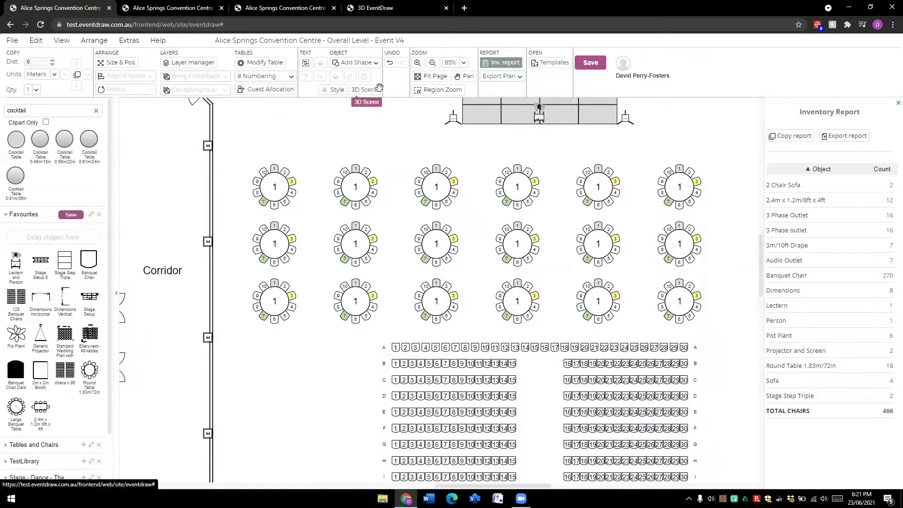
scroll(480, 156, up, 1)
scroll(487, 188, up, 2)
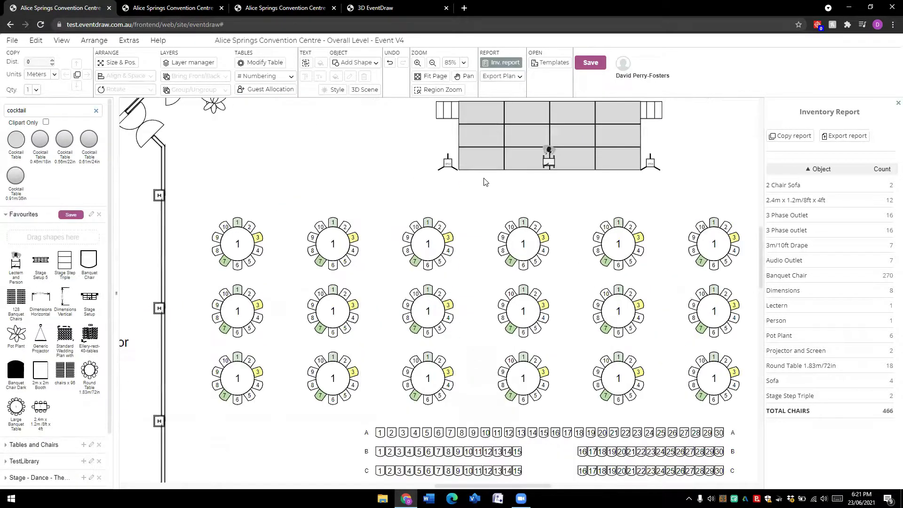
click(486, 163)
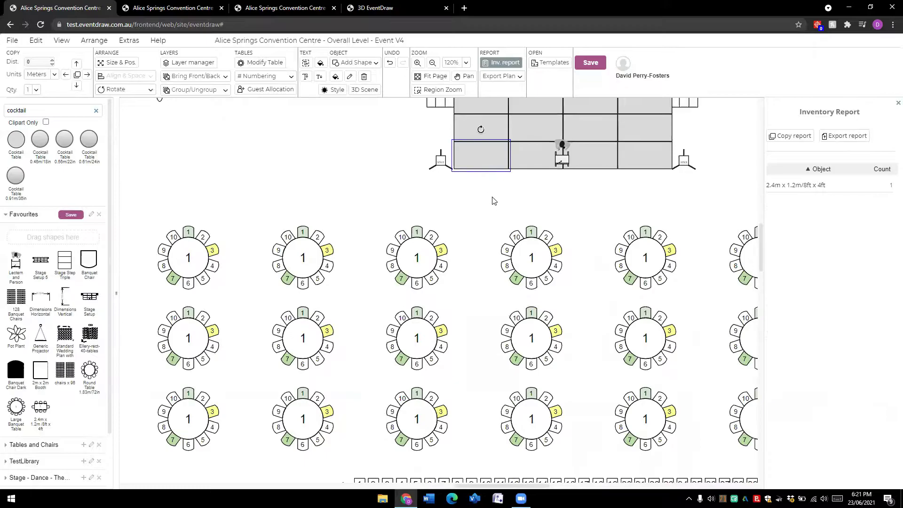
drag(481, 160, 470, 202)
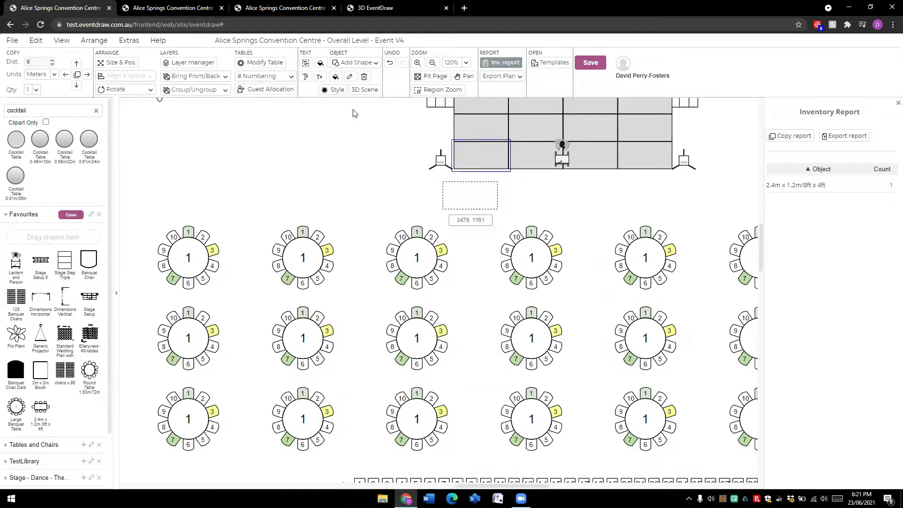
click(335, 77)
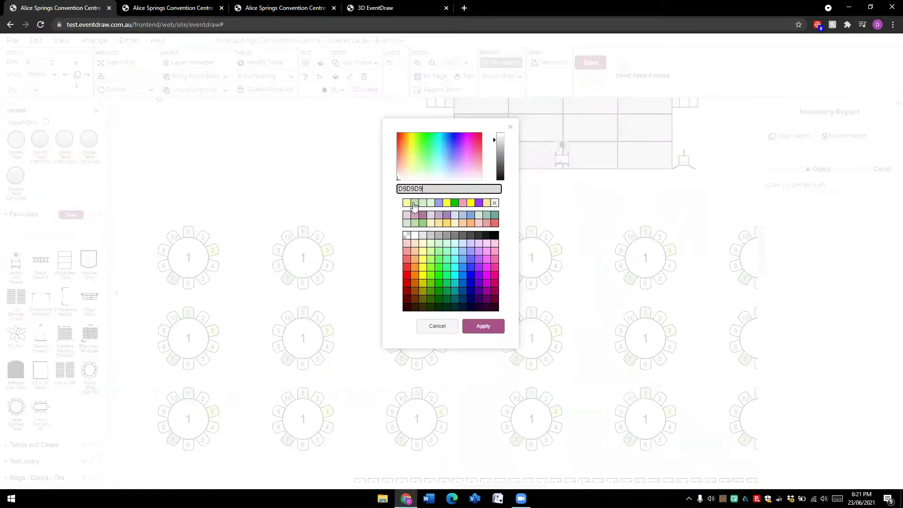
click(406, 258)
click(480, 325)
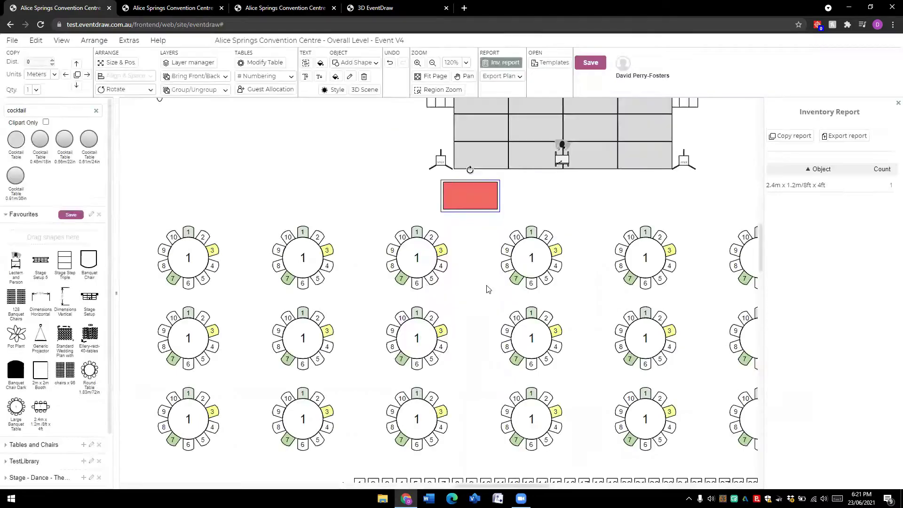
Move the red section so it overlaps the stage's front edge and send it behind the stage with Bring Back.
drag(476, 196, 488, 176)
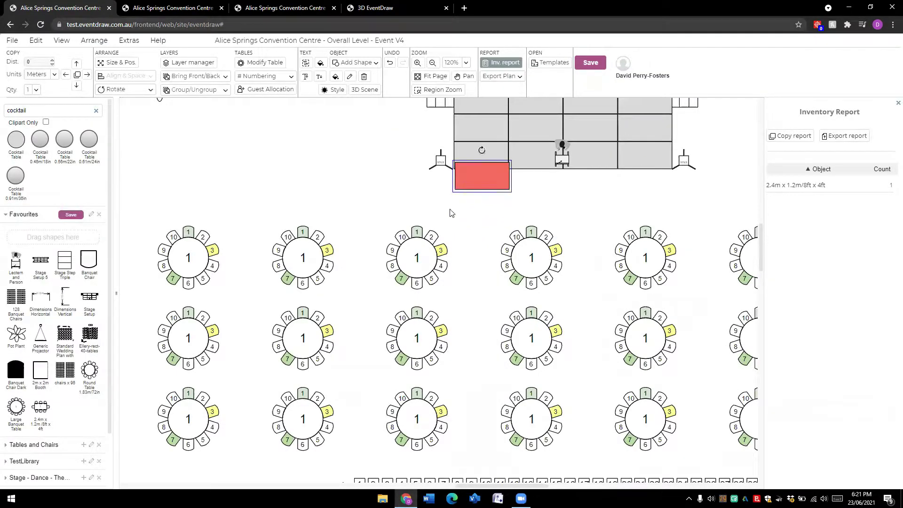
click(199, 78)
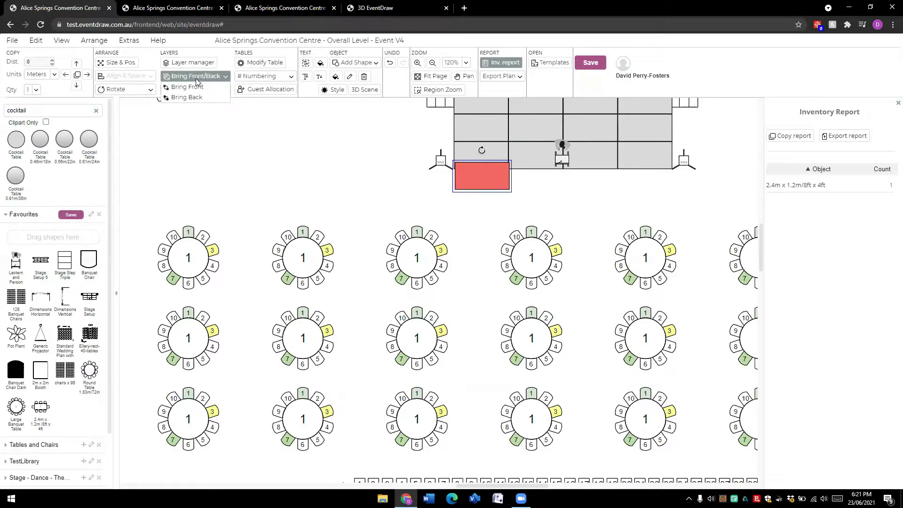
click(190, 98)
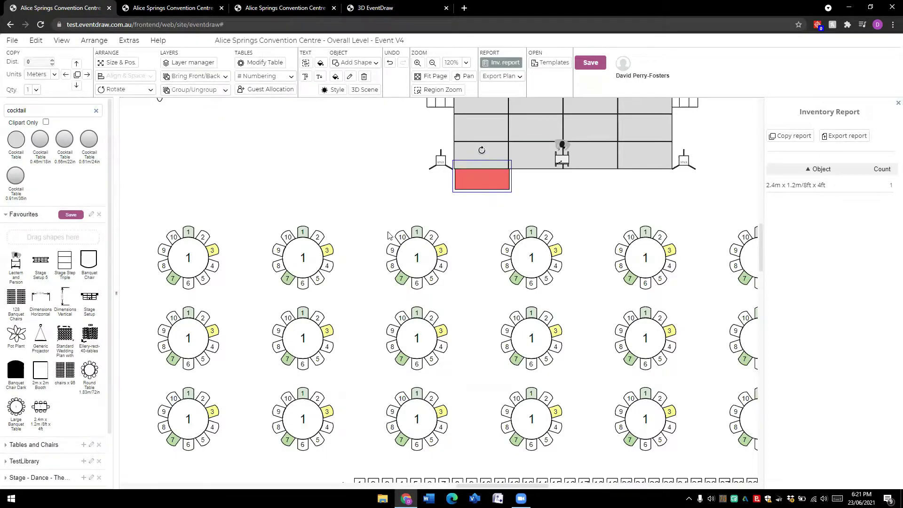
click(494, 203)
scroll(476, 181, up, 3)
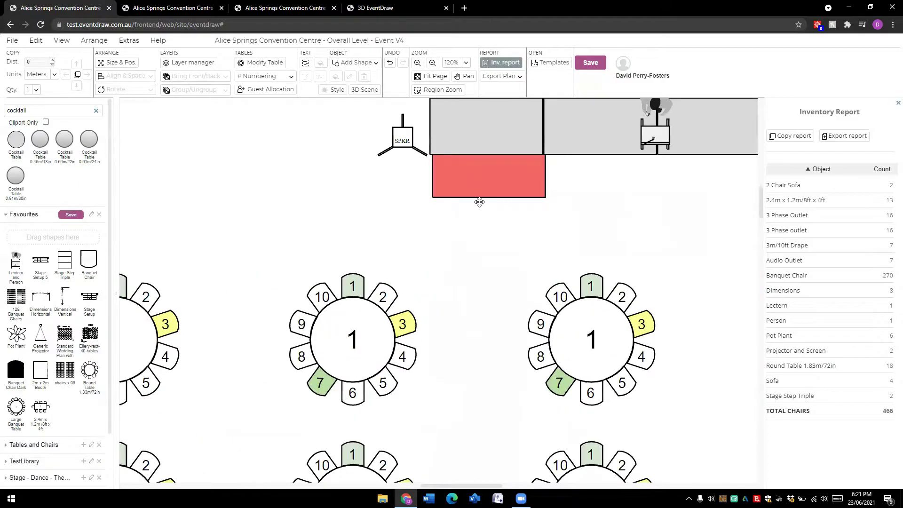
Delete the red stage section at the stage's front edge.
click(464, 178)
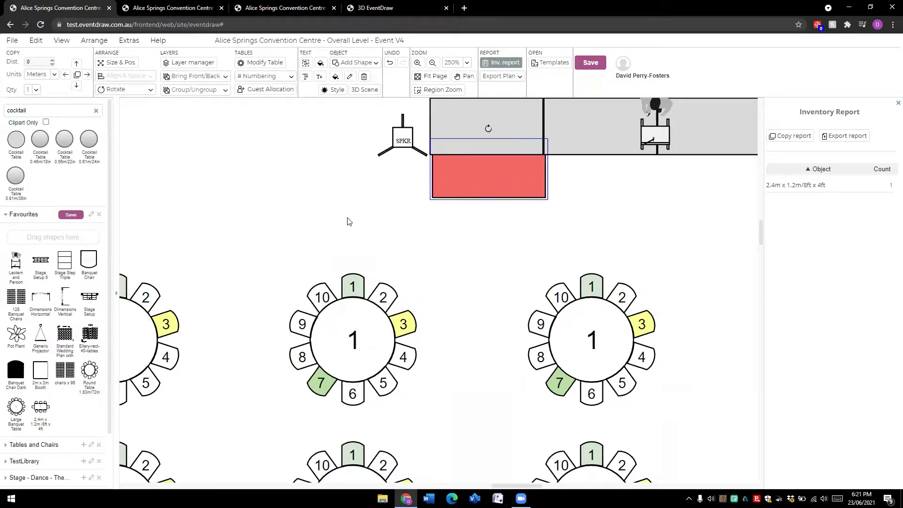
scroll(349, 221, down, 2)
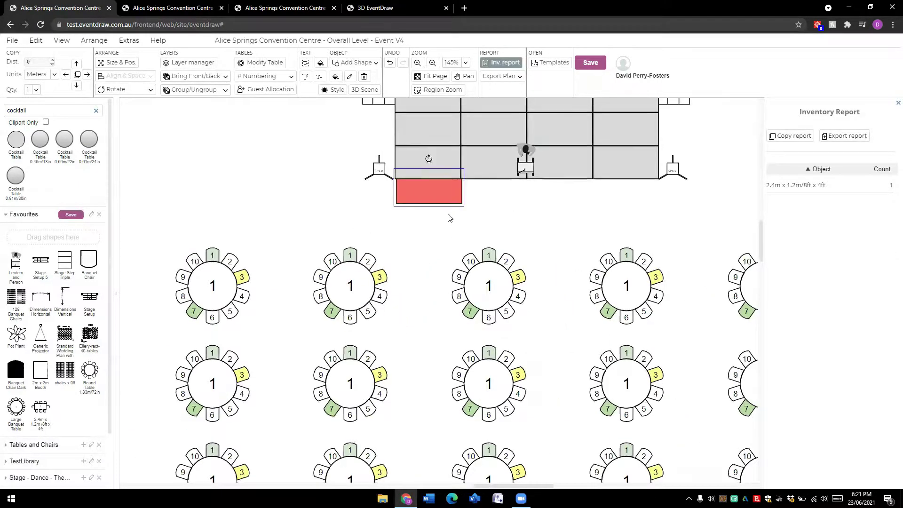
key(Delete)
Group the whole stage set, including the sections, steps, speakers, lectern and person, into one object.
scroll(522, 200, up, 1)
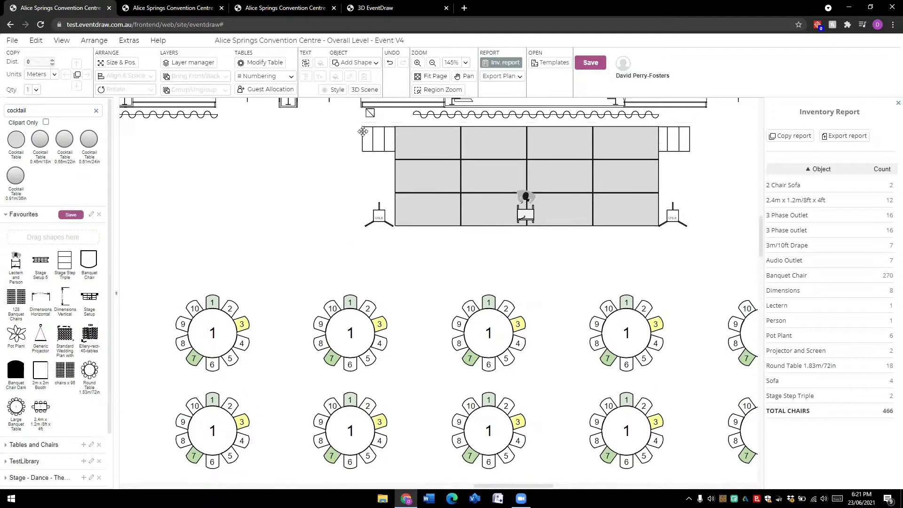
drag(342, 124, 712, 269)
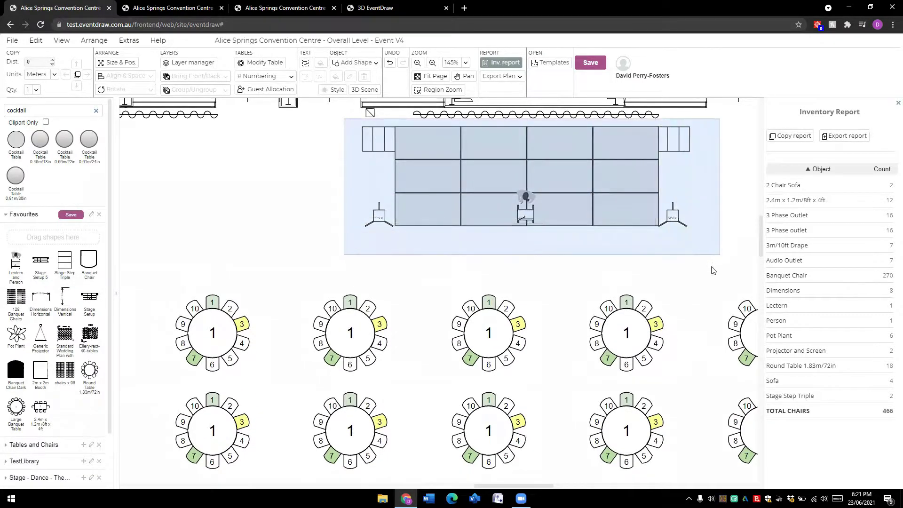
scroll(466, 241, down, 3)
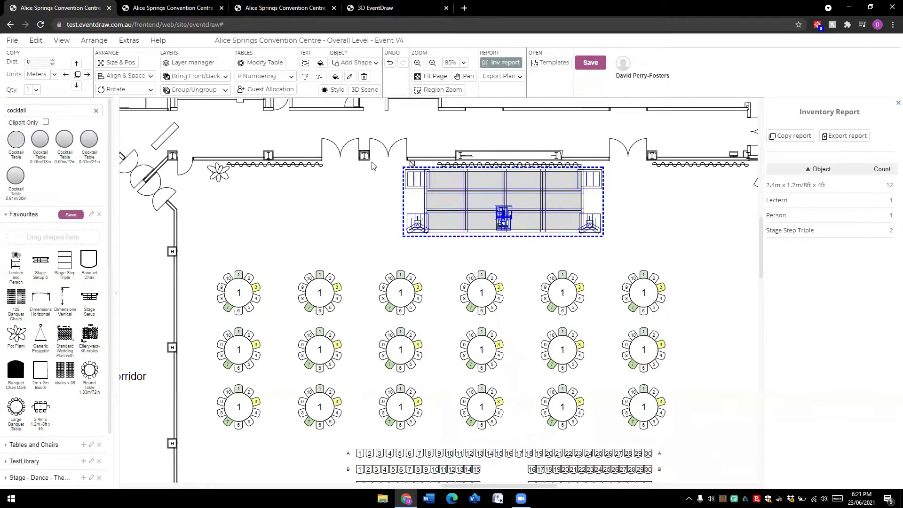
click(224, 93)
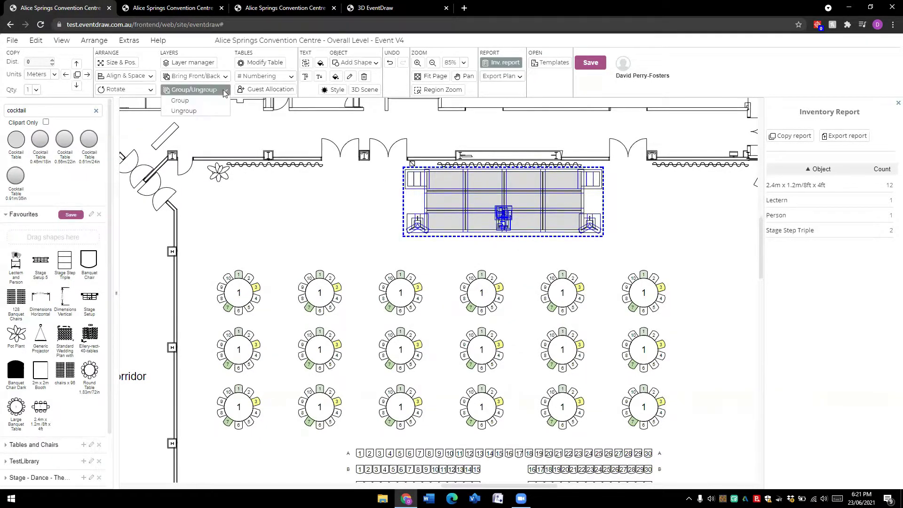
click(191, 102)
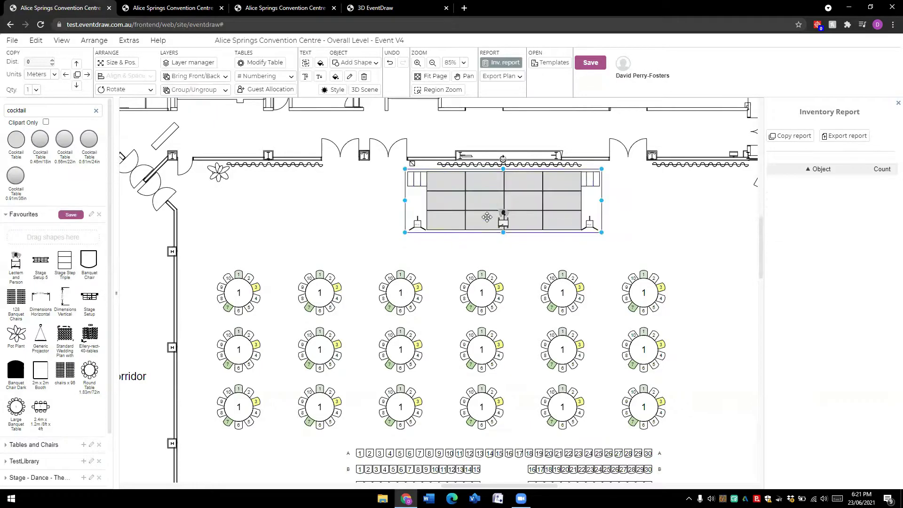
Place a copy of the grouped stage, rotated left 90°, against the corridor wall beside the chair block.
scroll(490, 208, down, 3)
drag(512, 202, 365, 411)
click(126, 89)
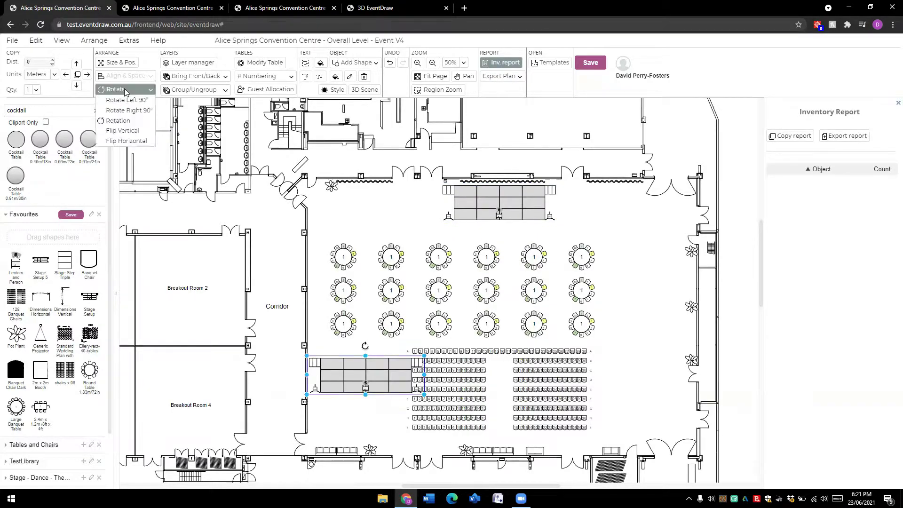
click(125, 100)
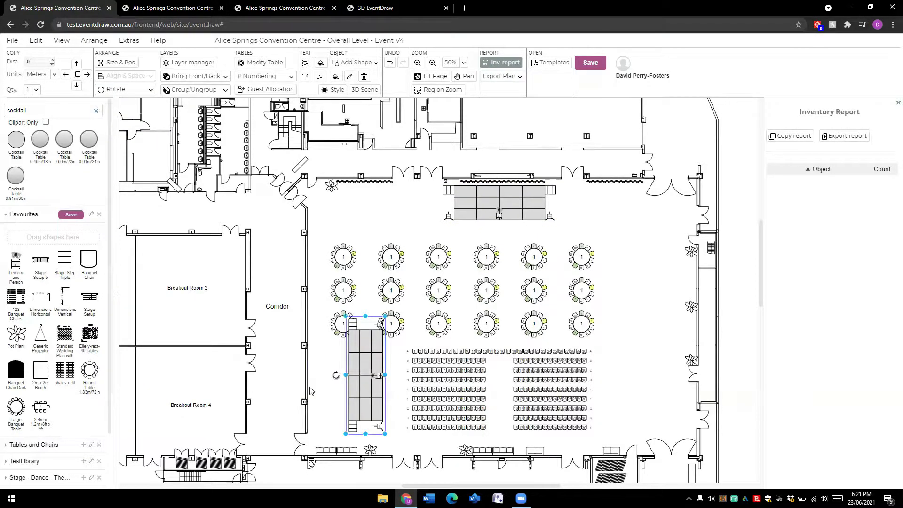
drag(364, 363, 324, 372)
click(379, 375)
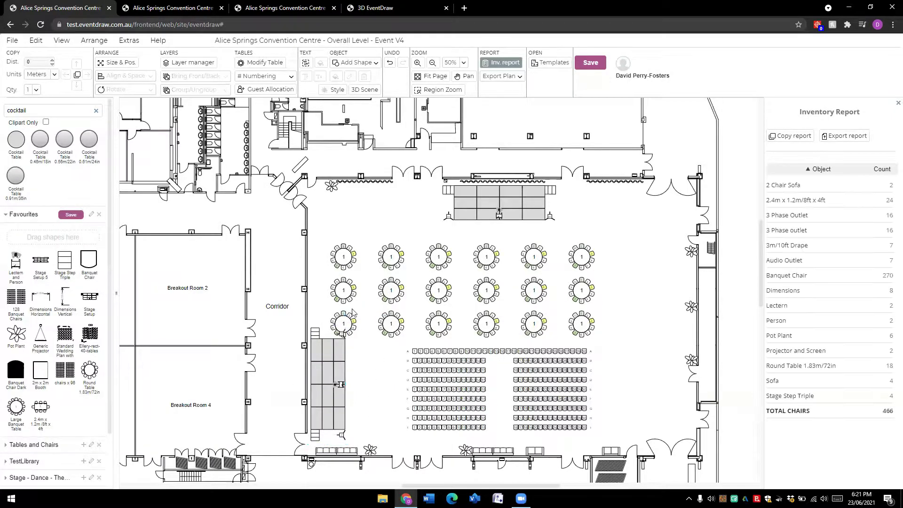
Delete all the round tables between the main stage and the chair block.
click(351, 317)
key(Delete)
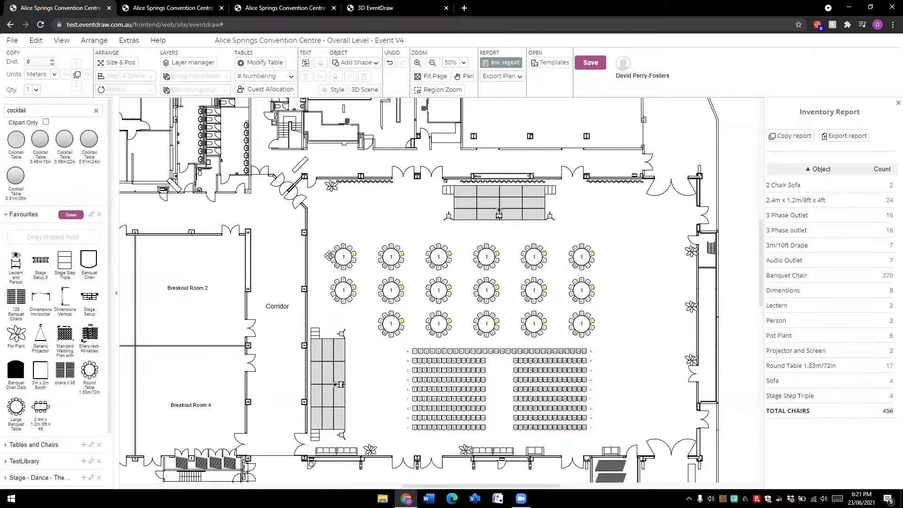
drag(318, 233, 438, 312)
key(Delete)
drag(366, 231, 606, 341)
key(Delete)
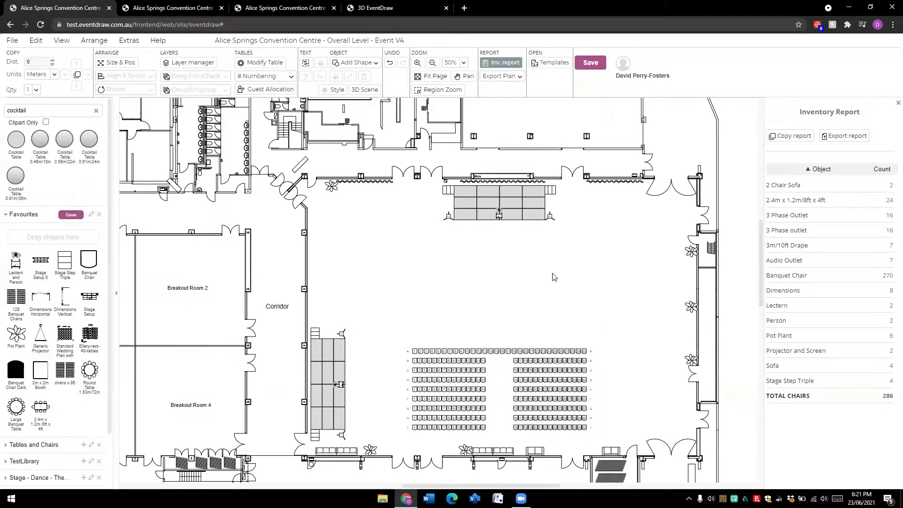
Add a rectangle shape and place it in the open floor between the main stage and the chair block.
scroll(502, 309, down, 1)
ctrl+scroll(486, 284, up, 2)
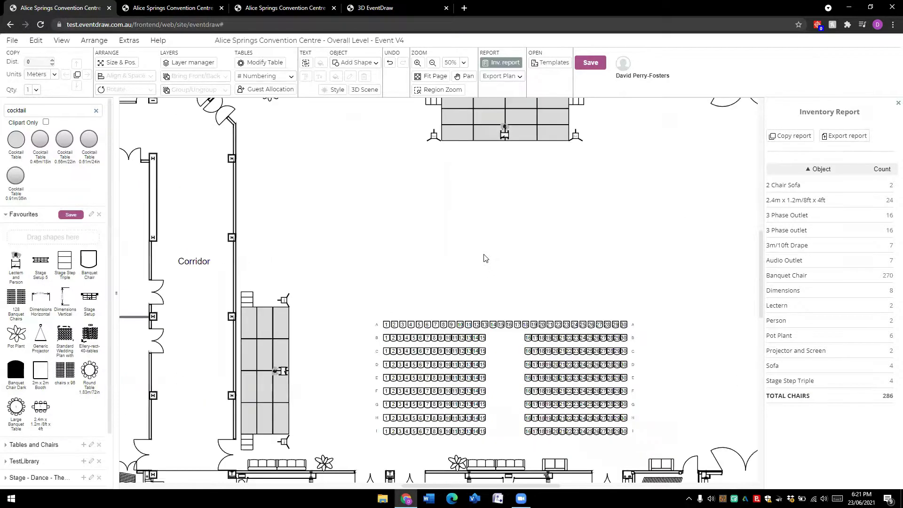
scroll(483, 252, down, 1)
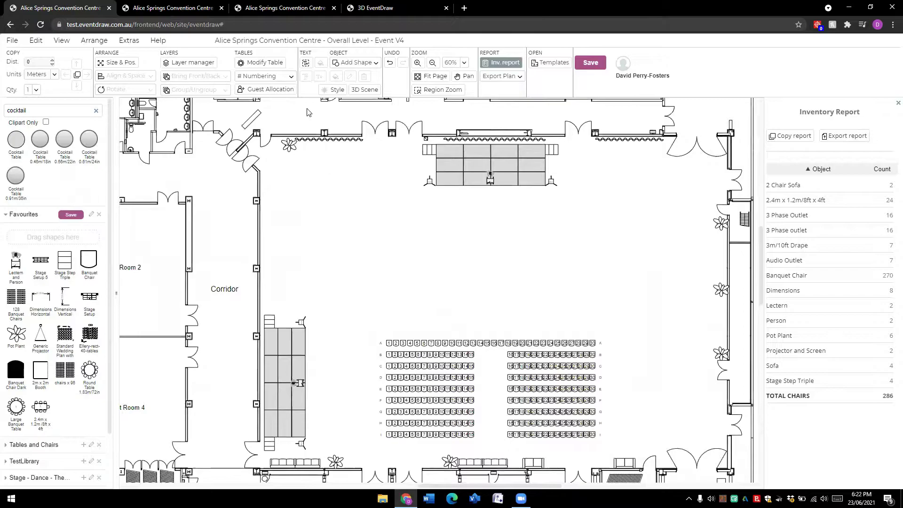
click(377, 66)
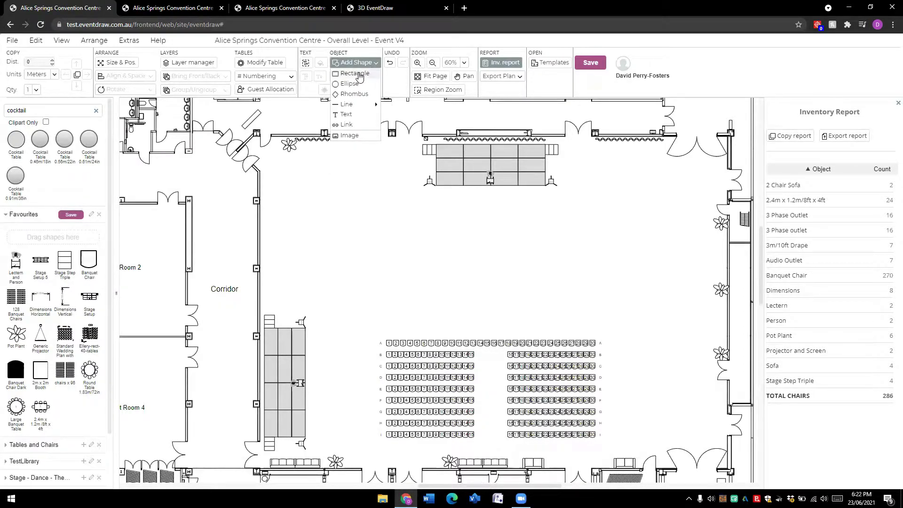
click(357, 74)
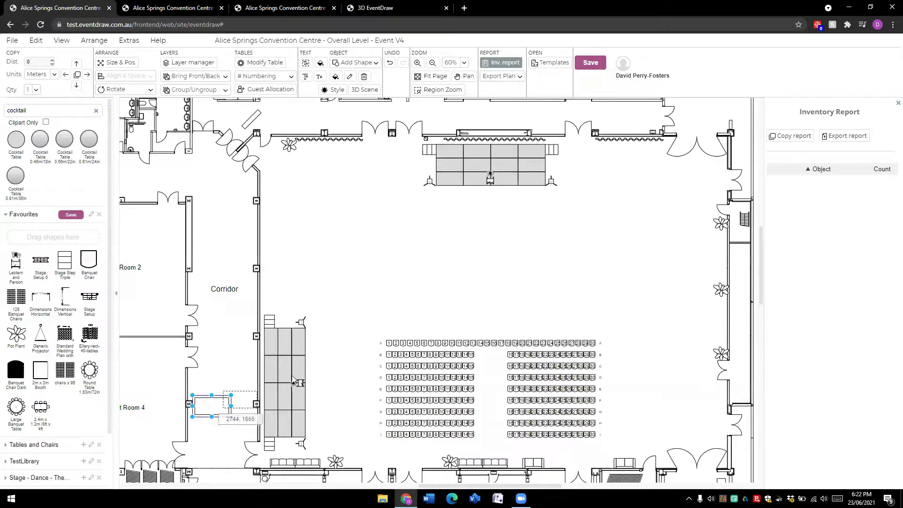
click(457, 255)
scroll(455, 240, up, 3)
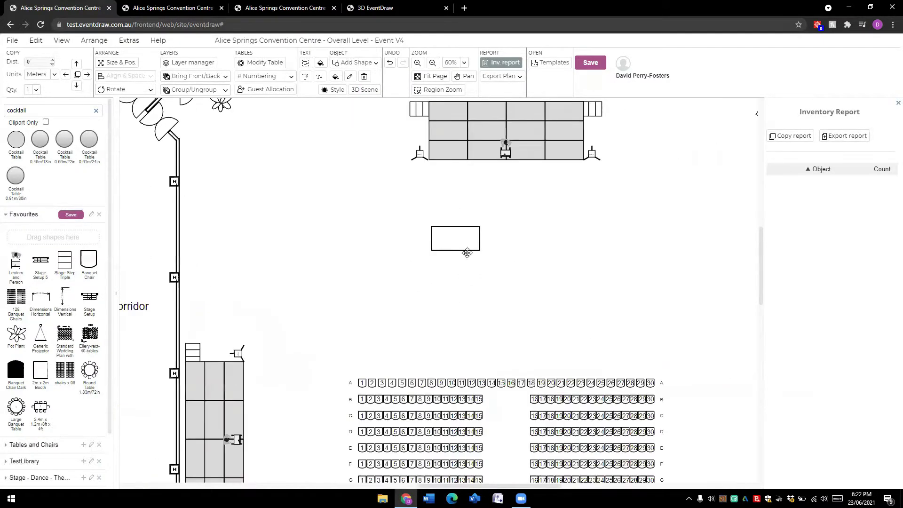
click(456, 238)
drag(455, 238, 442, 260)
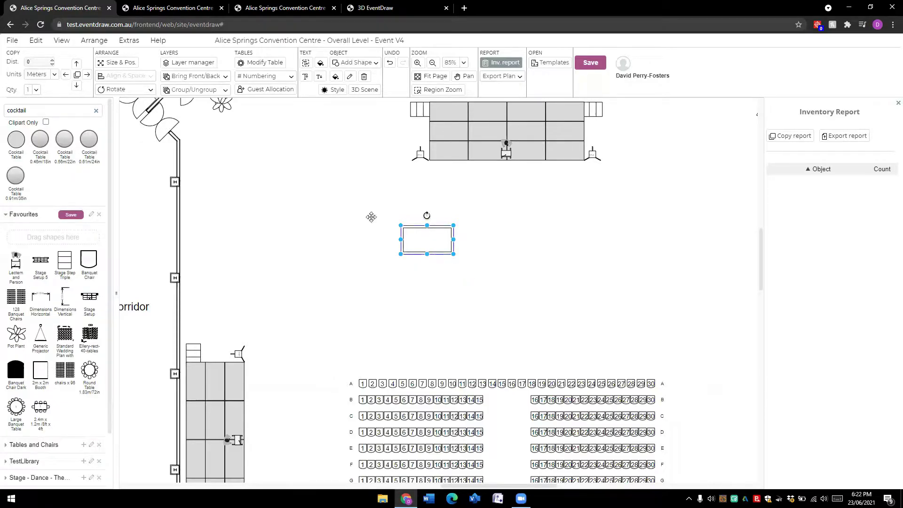
Set the rectangle's length to 10 m and its width to 5 m in Size & Pos.
click(127, 61)
click(345, 313)
drag(347, 313, 301, 317)
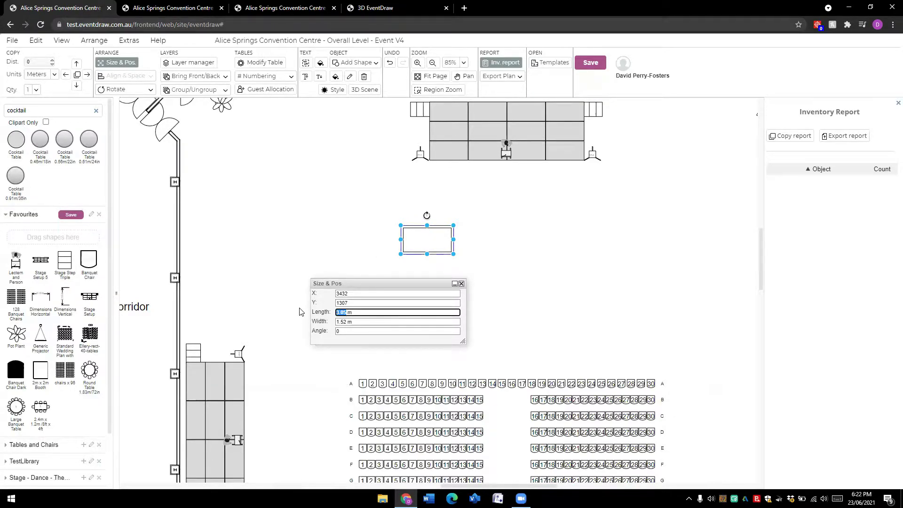
key(Return)
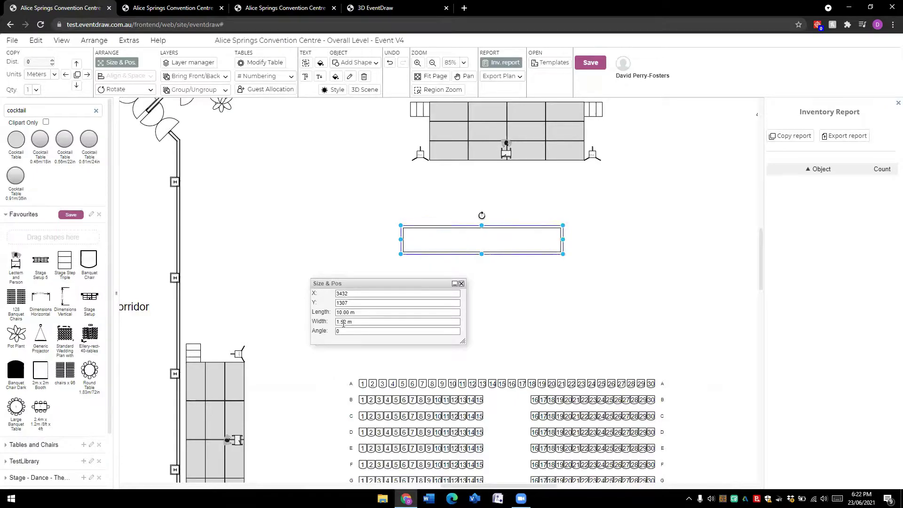
drag(348, 322, 304, 327)
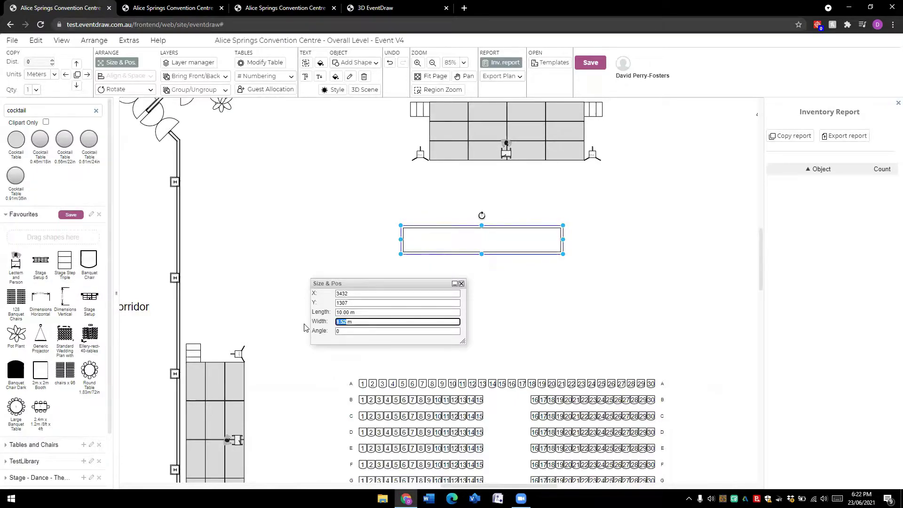
text(5)
key(Return)
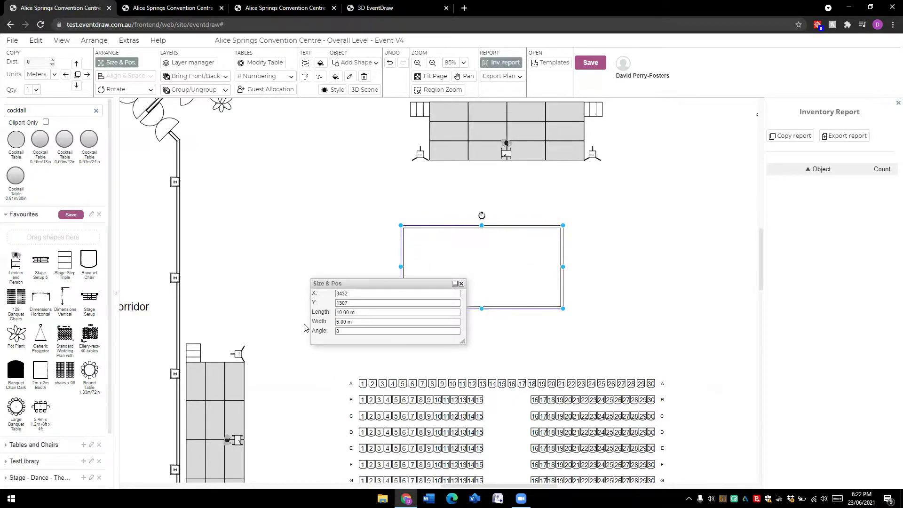
click(462, 285)
Rotate the rectangle upright and place it against the corridor wall above the rotated stage copy.
click(516, 264)
click(503, 265)
drag(503, 265, 480, 259)
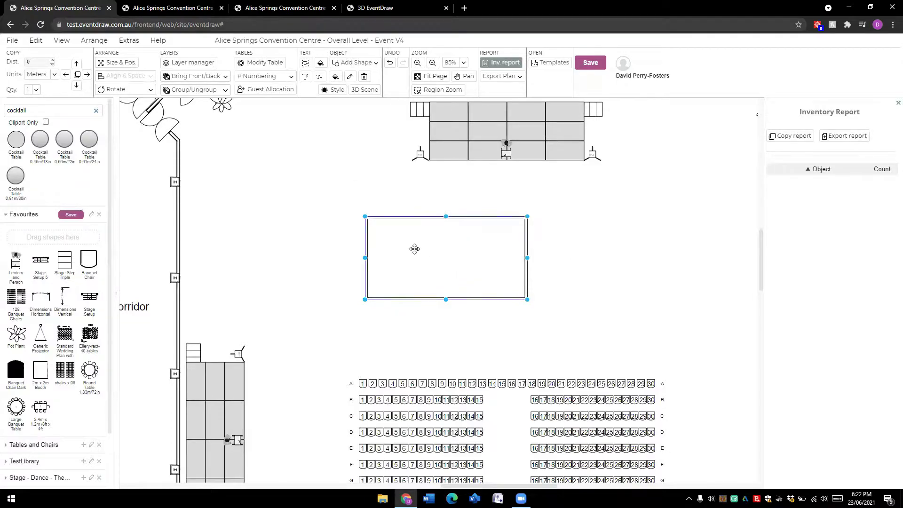
drag(415, 249, 344, 247)
drag(374, 204, 218, 221)
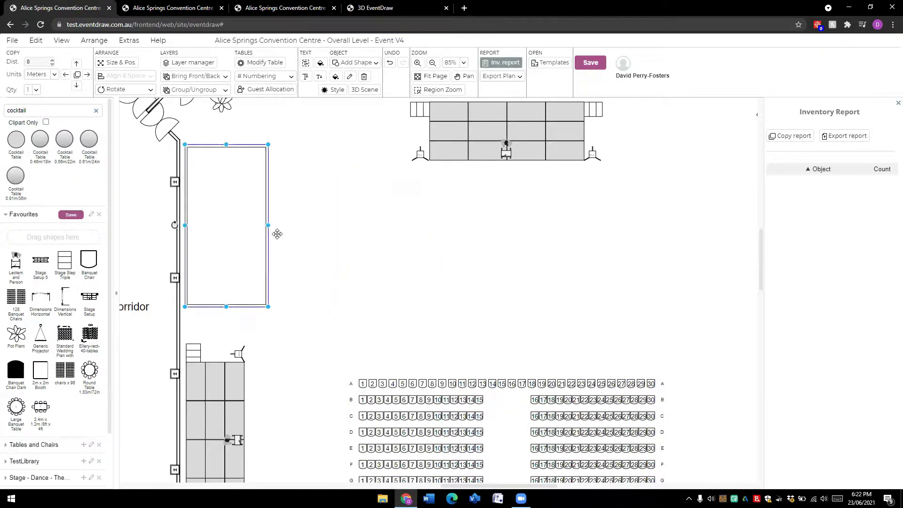
click(340, 277)
click(231, 235)
click(302, 291)
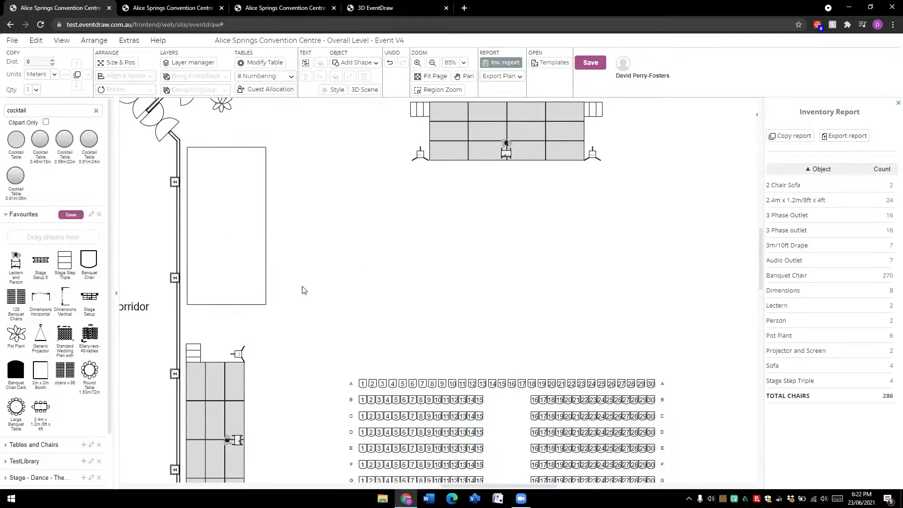
Resize the upright rectangle by the corridor wall to about 2.82 m by 2.74 m and place it in the open floor.
click(259, 264)
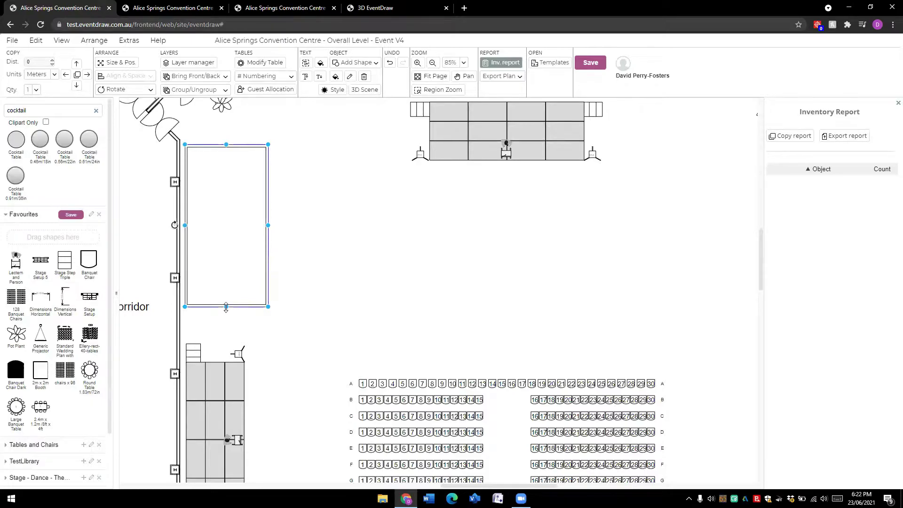
drag(226, 307, 226, 226)
drag(267, 187, 313, 244)
click(406, 275)
click(360, 260)
drag(289, 286, 296, 256)
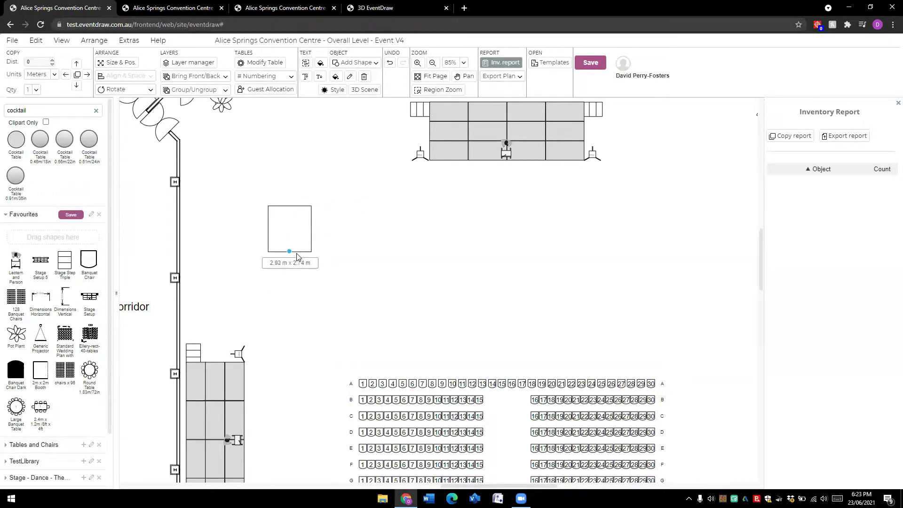
click(366, 273)
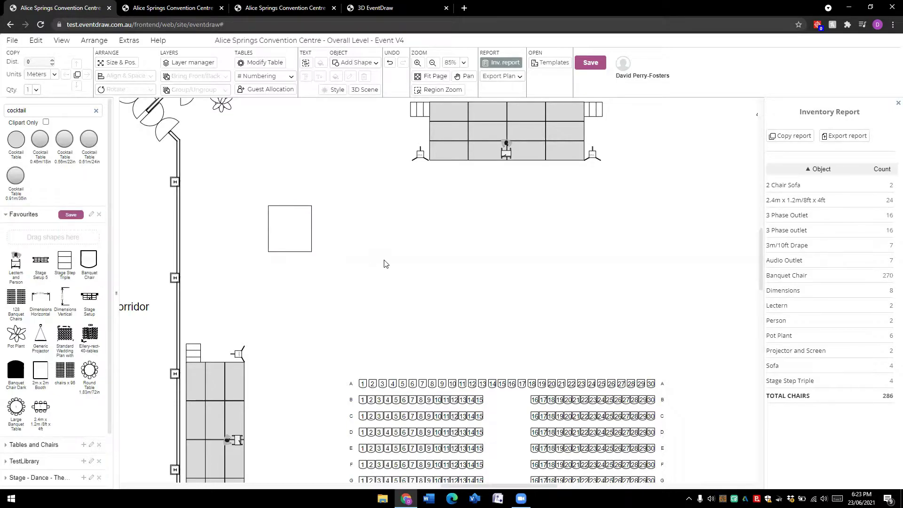
Open the layer manager and show the Roof Heights layer across the hall.
click(201, 62)
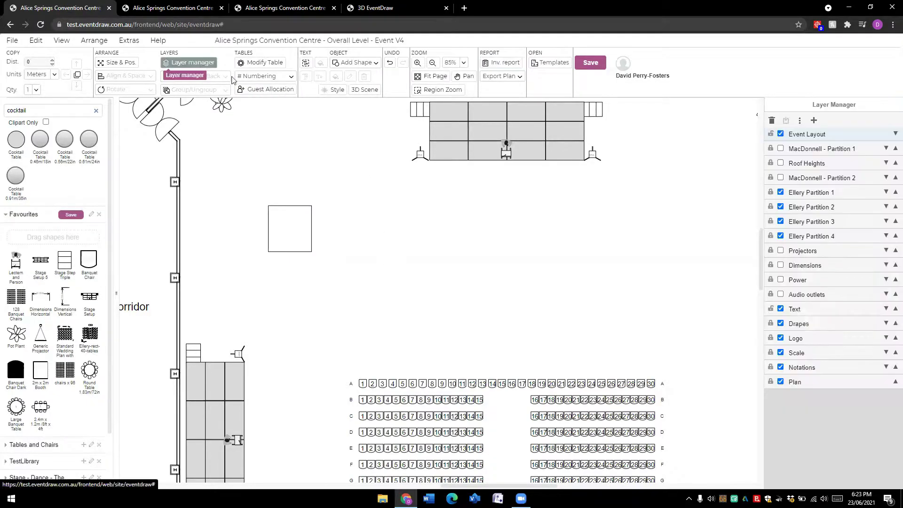
click(296, 233)
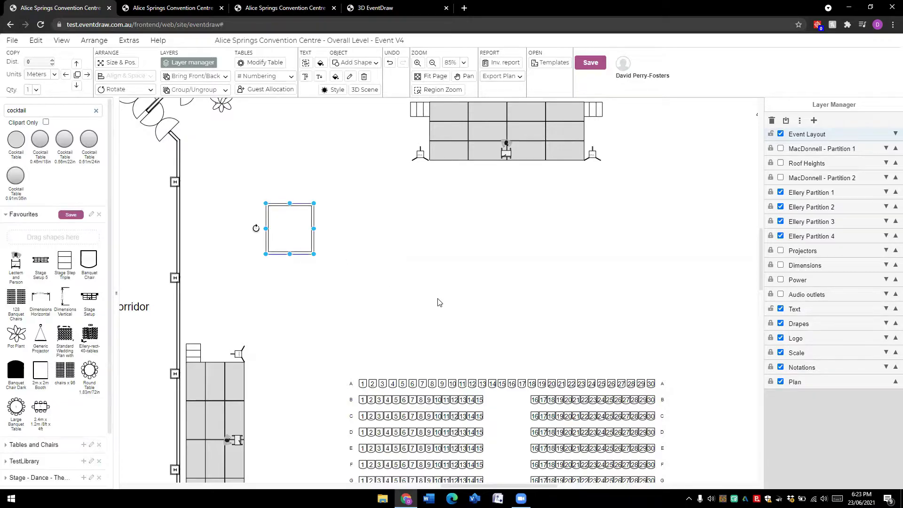
scroll(408, 242, down, 2)
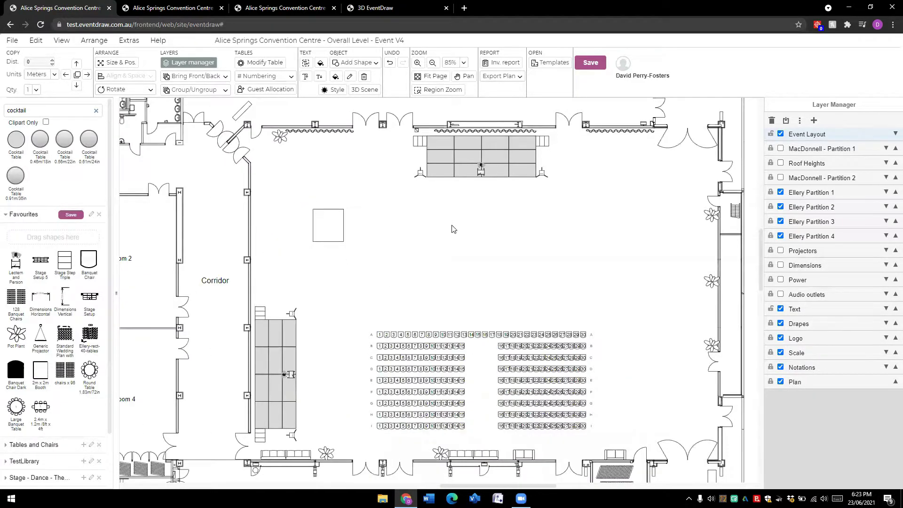
scroll(455, 226, down, 1)
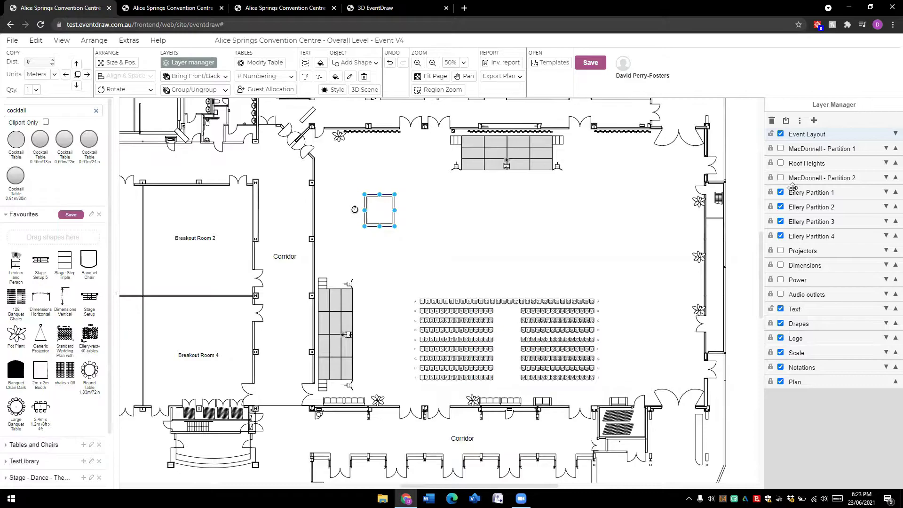
click(781, 163)
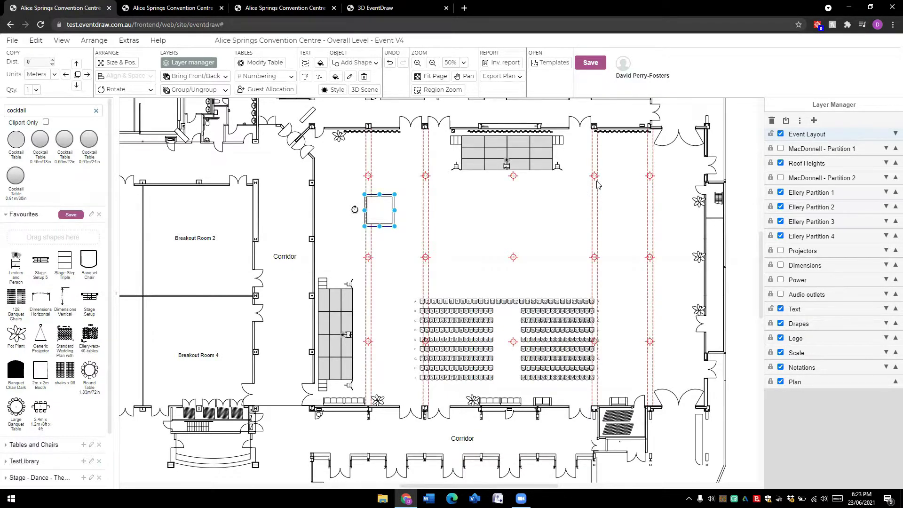
scroll(597, 184, up, 3)
scroll(597, 184, down, 3)
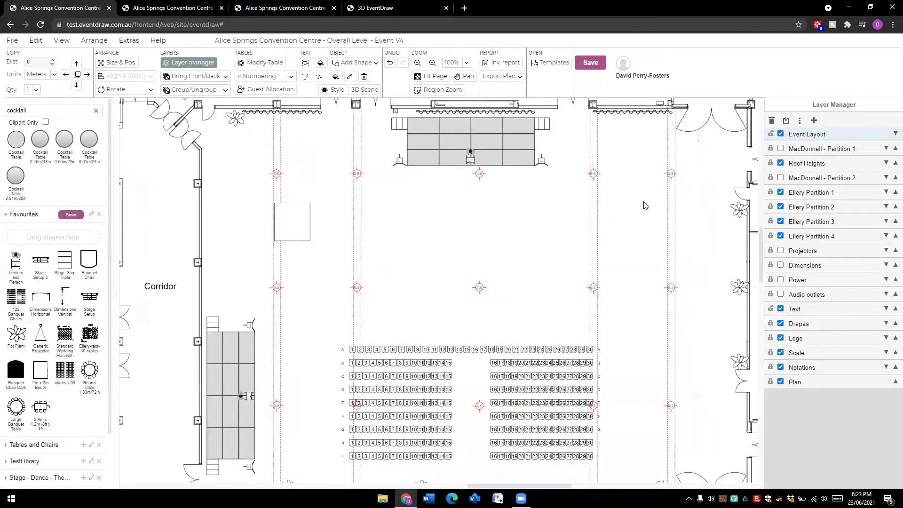
scroll(646, 207, down, 2)
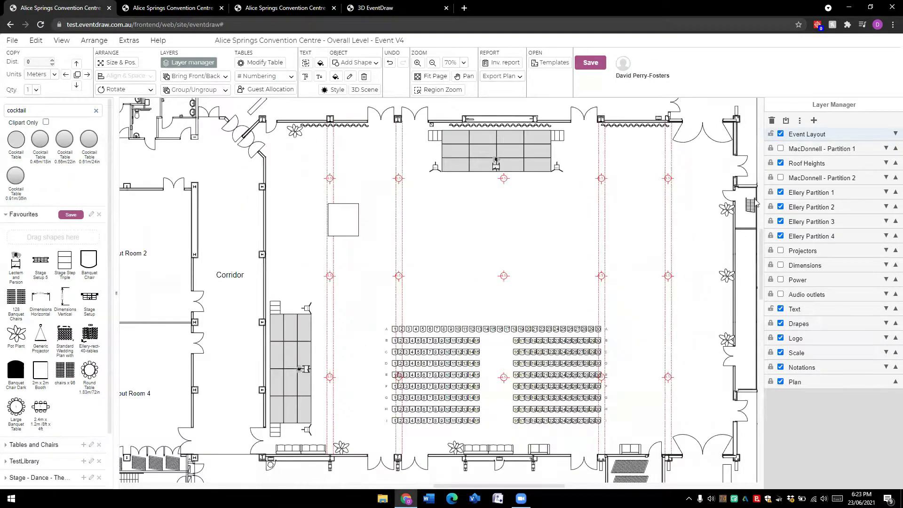
Preview the MacDonnell - Partition 2 and Partition 1 layers, and hide both together with Roof Heights.
click(781, 179)
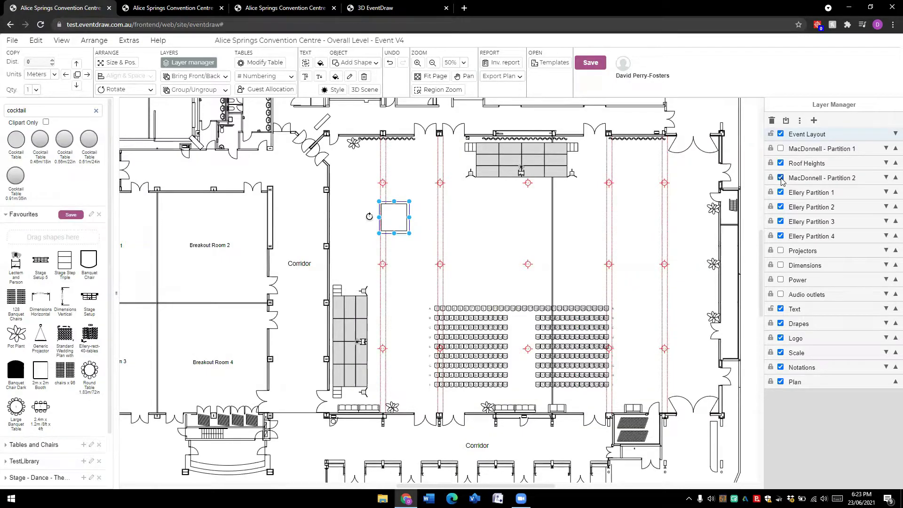
click(782, 149)
click(782, 149)
click(782, 164)
click(781, 179)
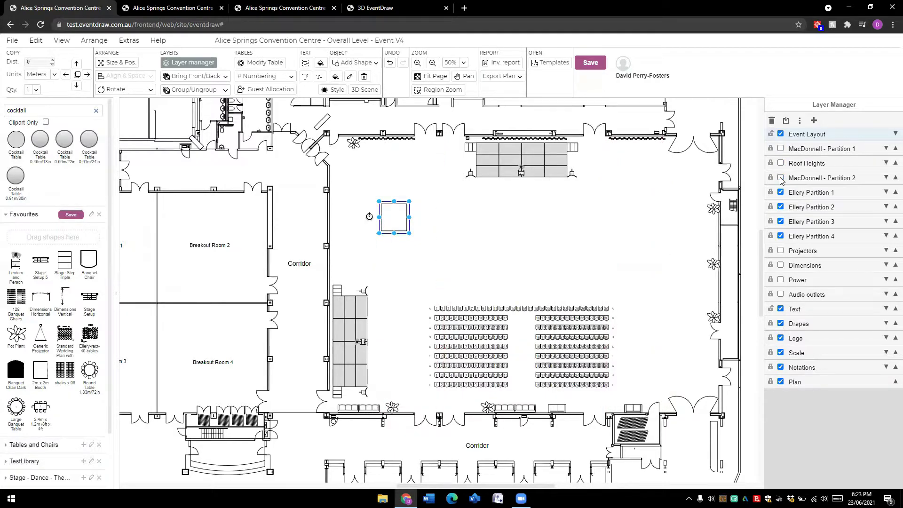
Show the Projectors, Dimensions, Audio outlets and Power layers on the plan.
click(781, 251)
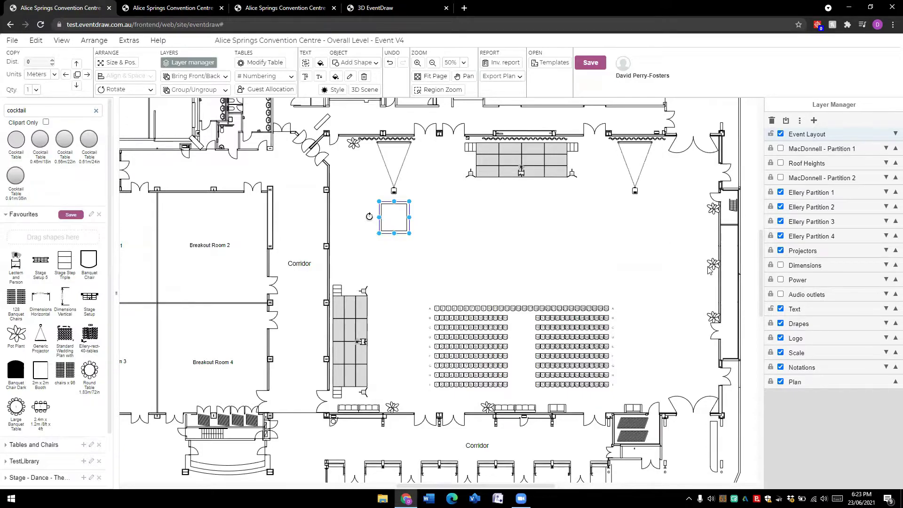
click(782, 266)
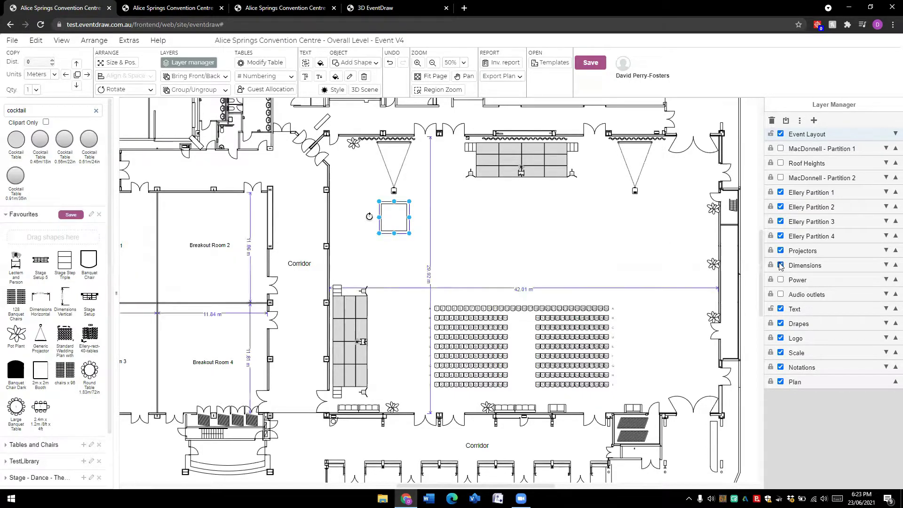
drag(509, 241, 565, 239)
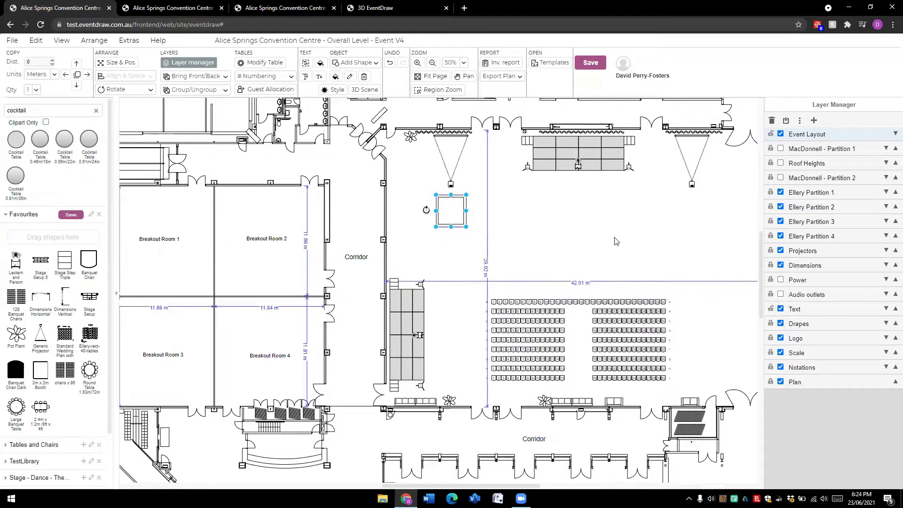
click(781, 295)
click(781, 280)
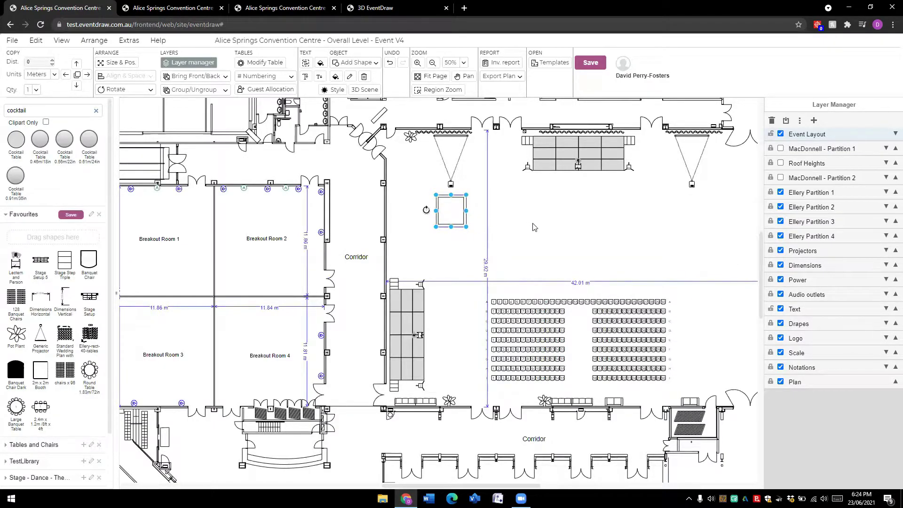
Hide the Audio outlets, Power and Dimensions layers on the floor plan, keeping the Projectors layer shown.
drag(505, 224, 581, 221)
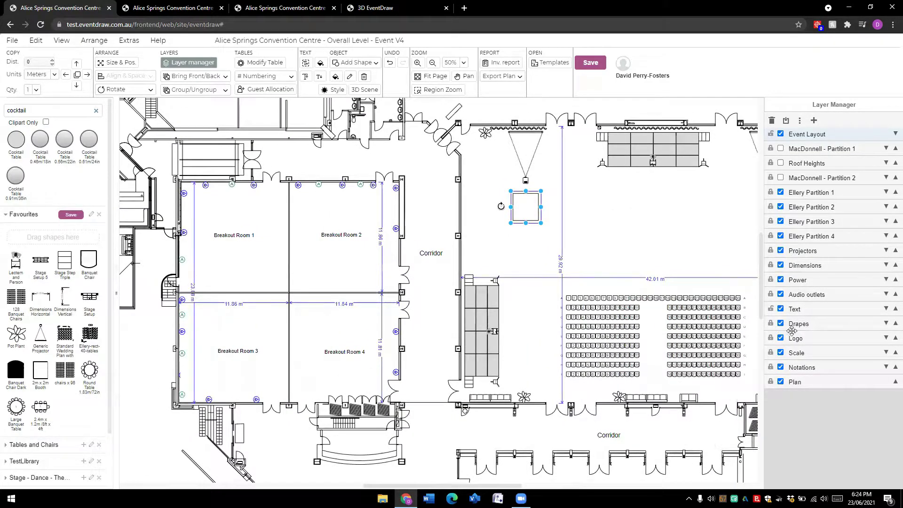
click(781, 294)
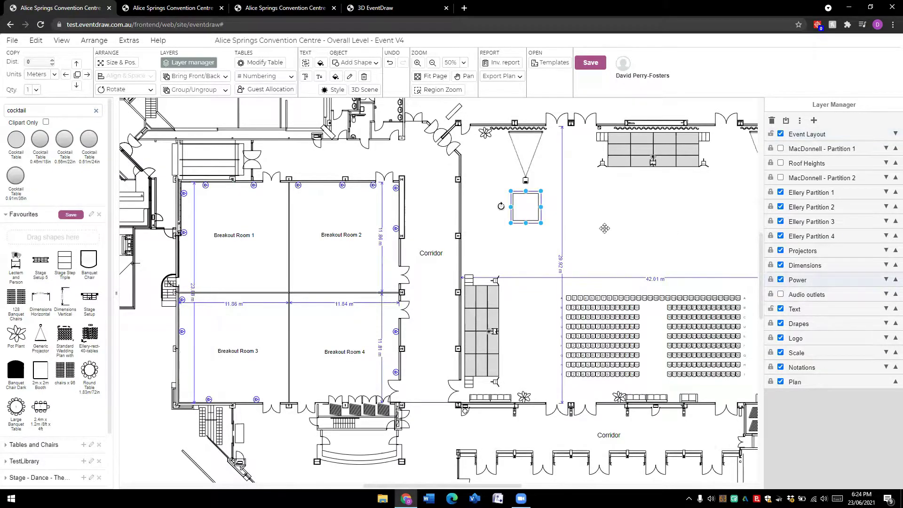
scroll(687, 225, right, 3)
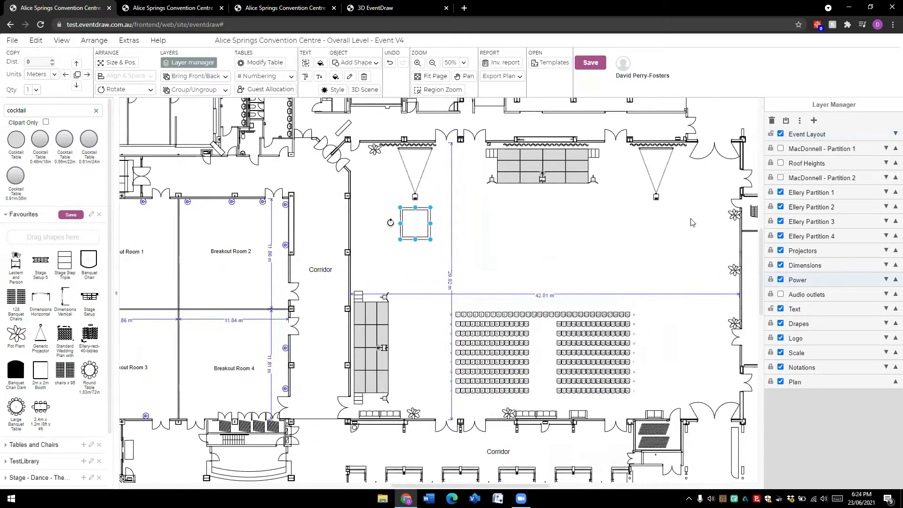
click(781, 280)
click(781, 265)
click(781, 251)
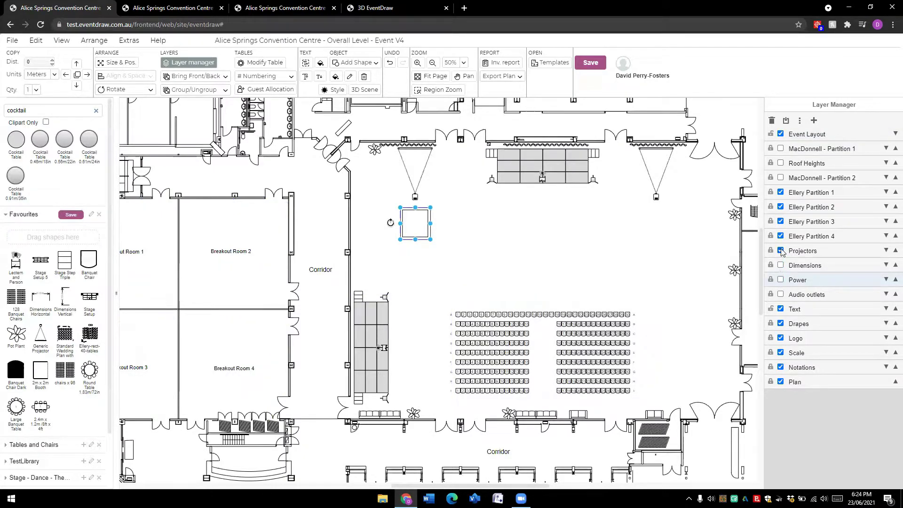
click(781, 251)
Move the square booth slightly down from the projector and copy it five times to the right at a distance of 2 metres.
click(487, 241)
drag(417, 224, 424, 240)
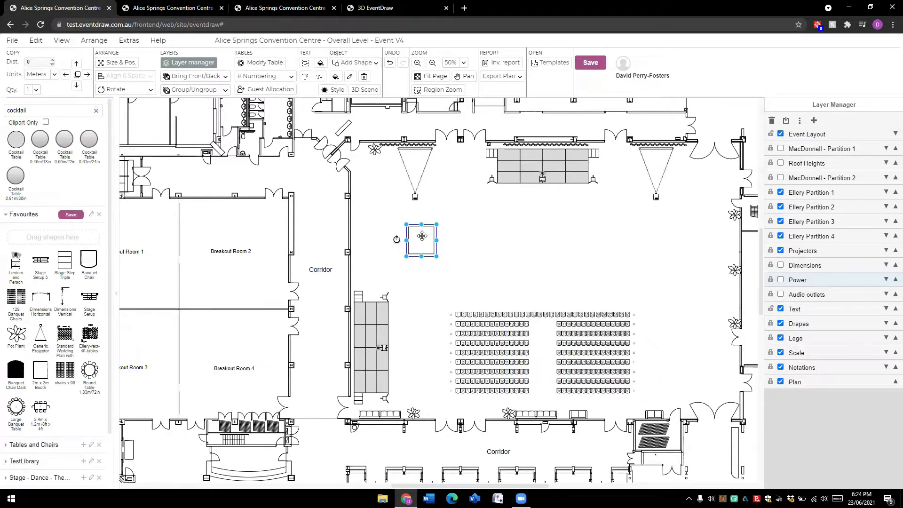
double_click(40, 64)
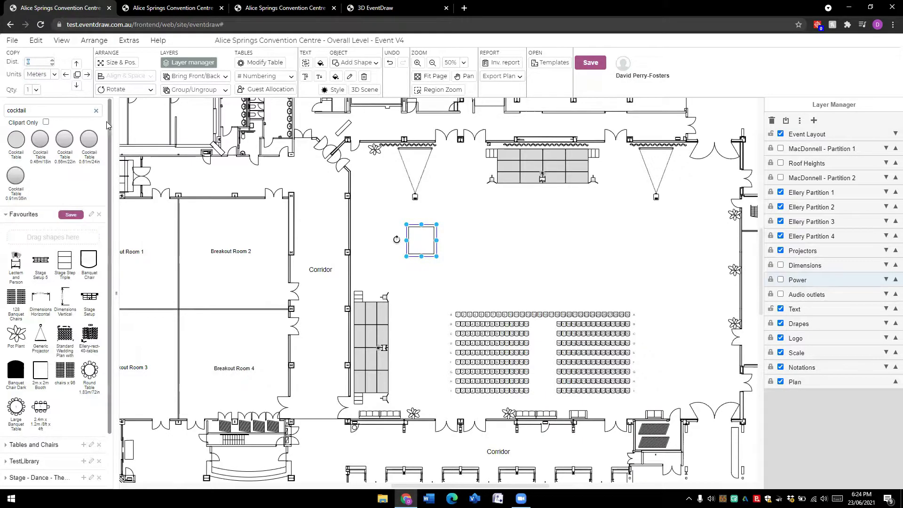
text(2)
click(87, 74)
click(87, 74)
click(87, 74)
click(87, 75)
click(87, 74)
click(444, 276)
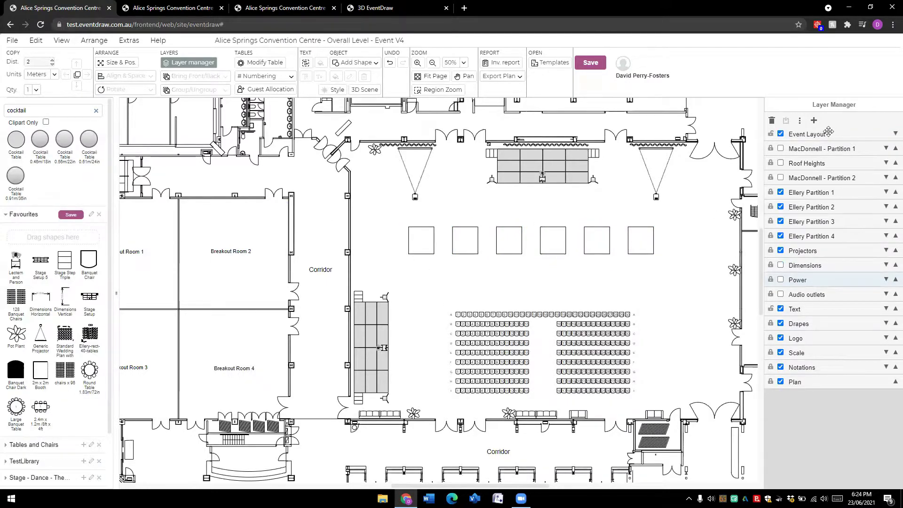
Add a new layer and name it Expo Booths.
click(815, 123)
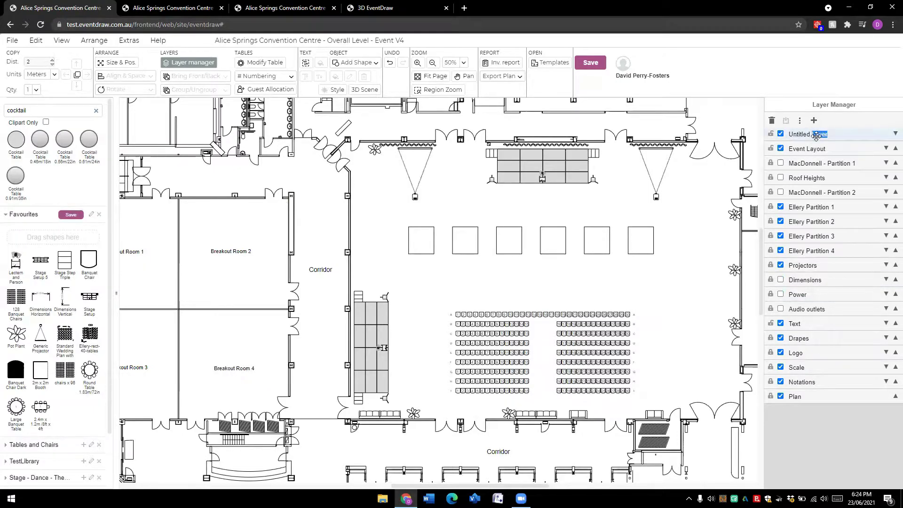
double_click(816, 135)
text(Expo Booths)
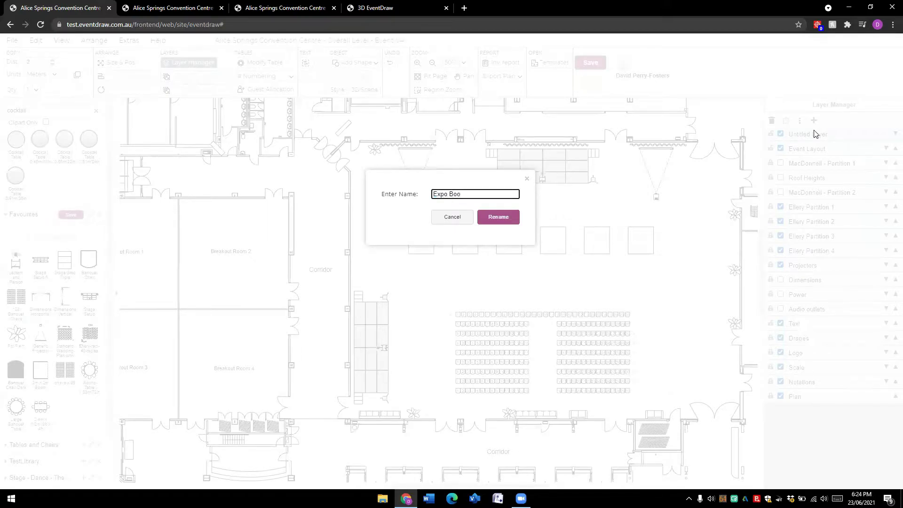
click(497, 217)
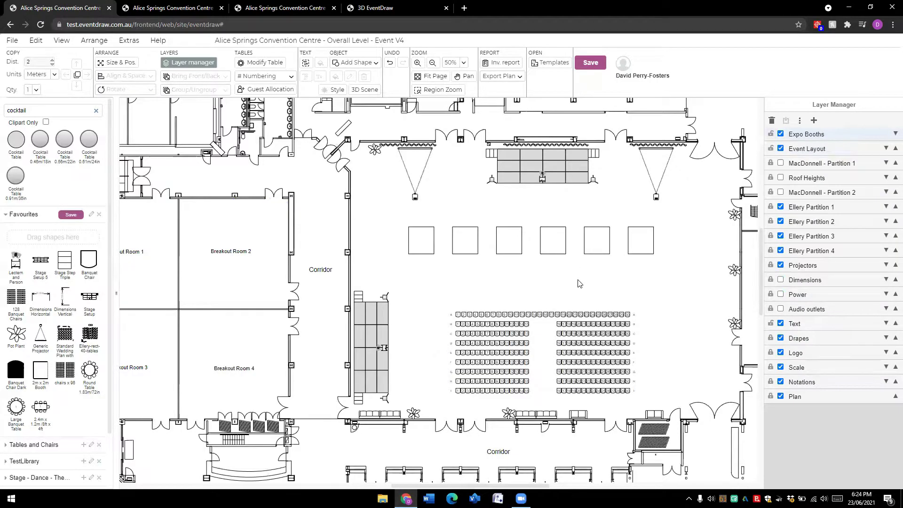
Assign the six square booths to the Expo Booths layer and check the assignment by toggling that layer's visibility.
drag(394, 212, 672, 287)
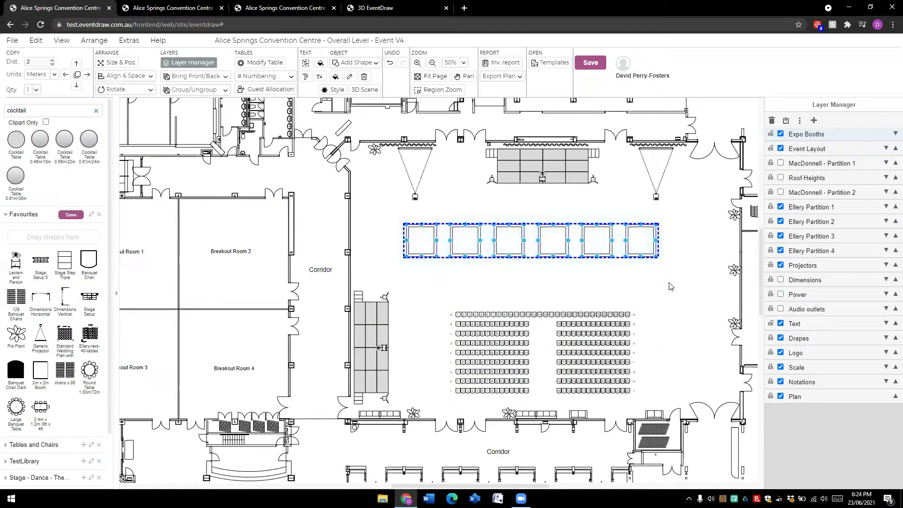
click(786, 121)
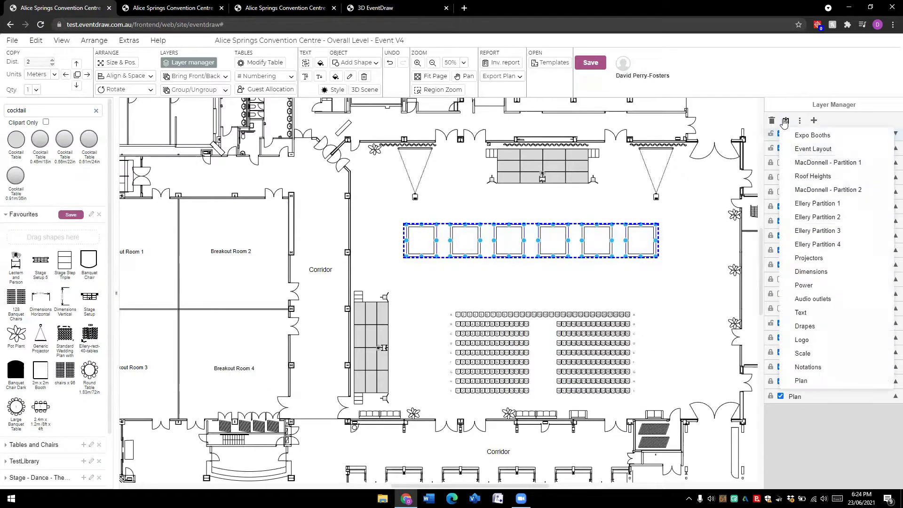
click(808, 137)
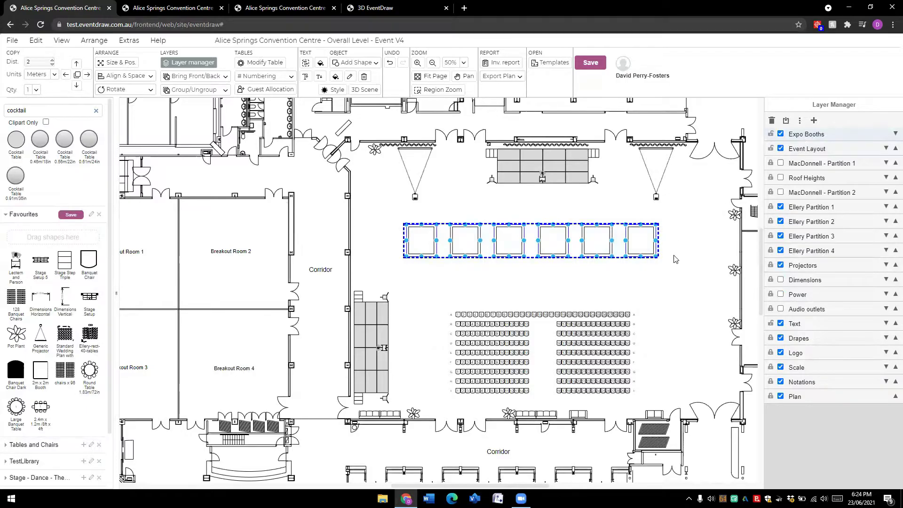
click(685, 234)
drag(384, 213, 676, 280)
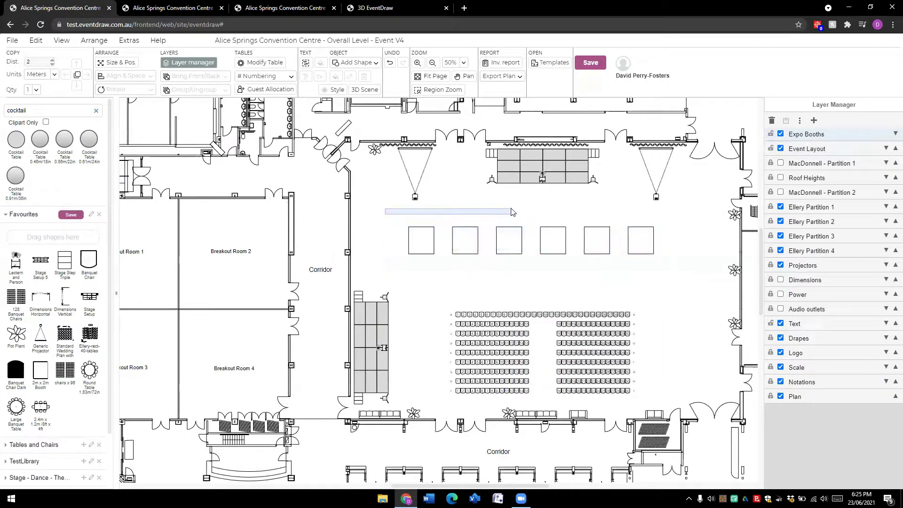
click(781, 135)
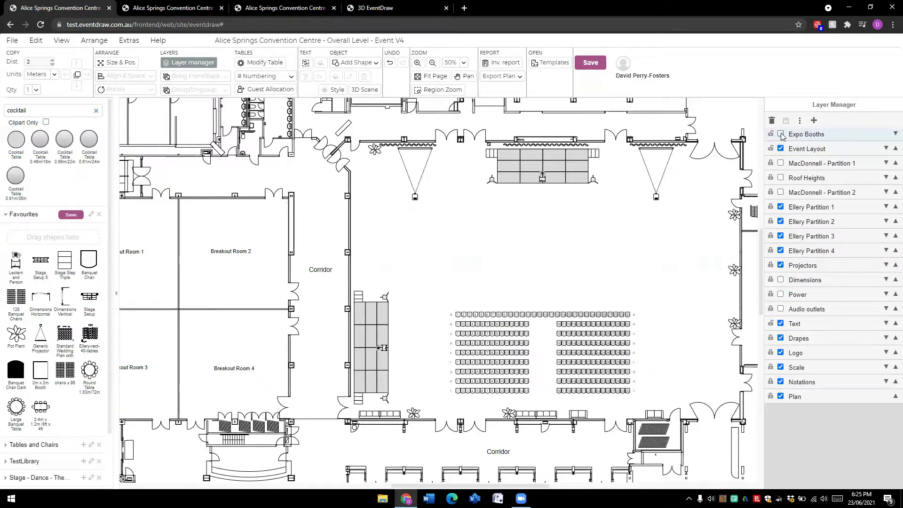
click(781, 135)
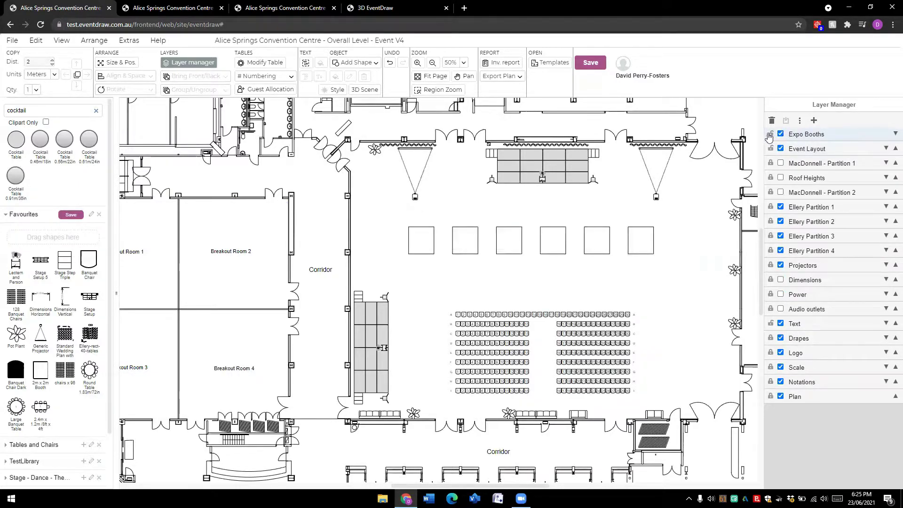
Lock and hide the Expo Booths layer, and place the active Event Layout layer above it in the layer order.
click(796, 150)
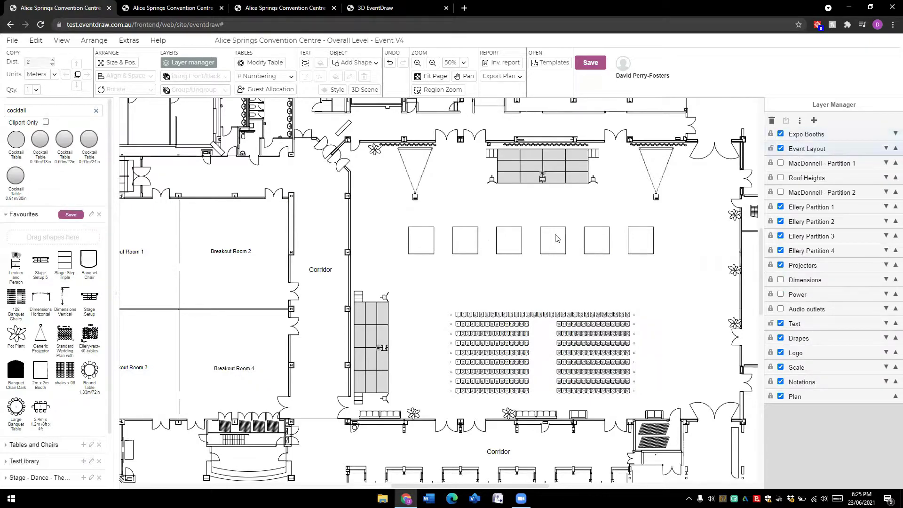
drag(666, 217, 501, 278)
drag(800, 147, 799, 136)
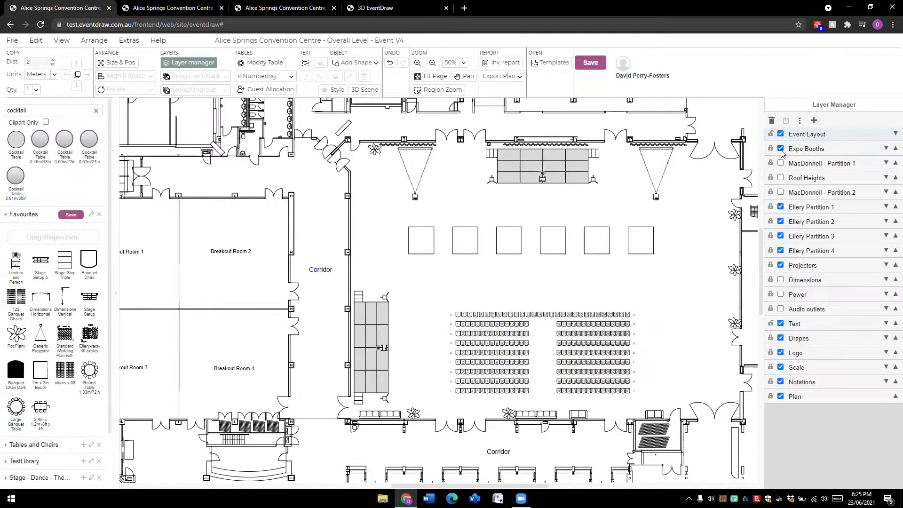
click(781, 150)
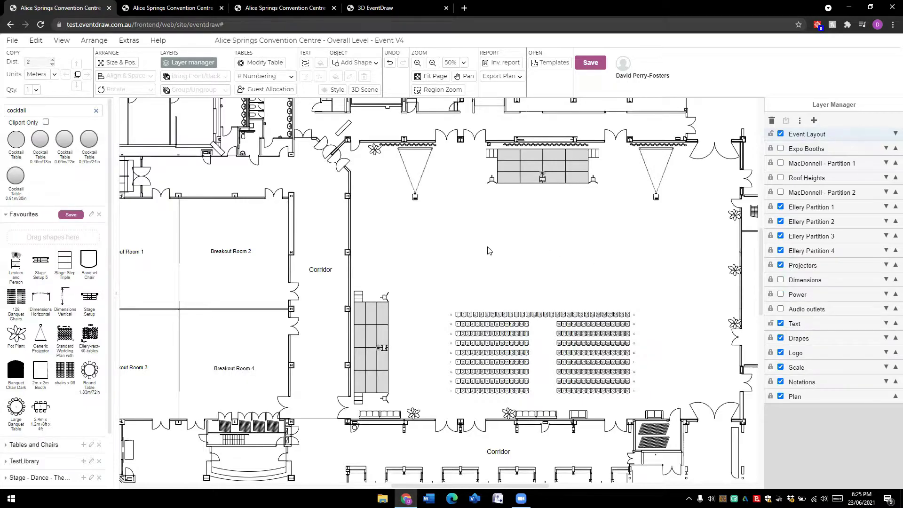
Switch to the Ellery Room - Wedding plan and open its 3D scene.
click(299, 9)
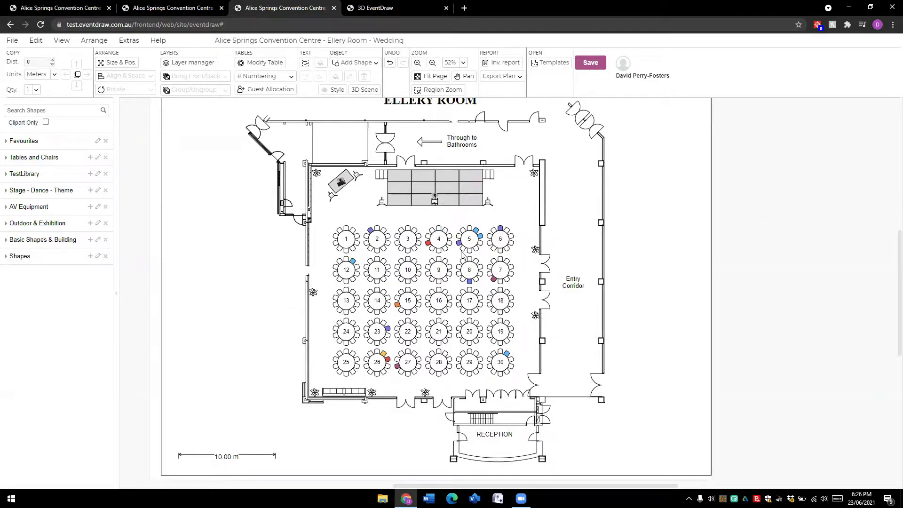
click(183, 12)
click(62, 8)
drag(433, 237, 594, 209)
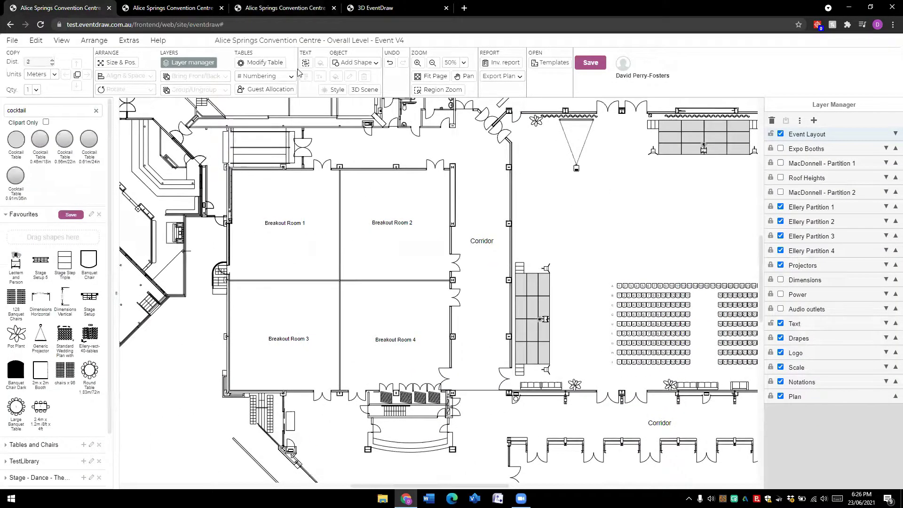
click(265, 9)
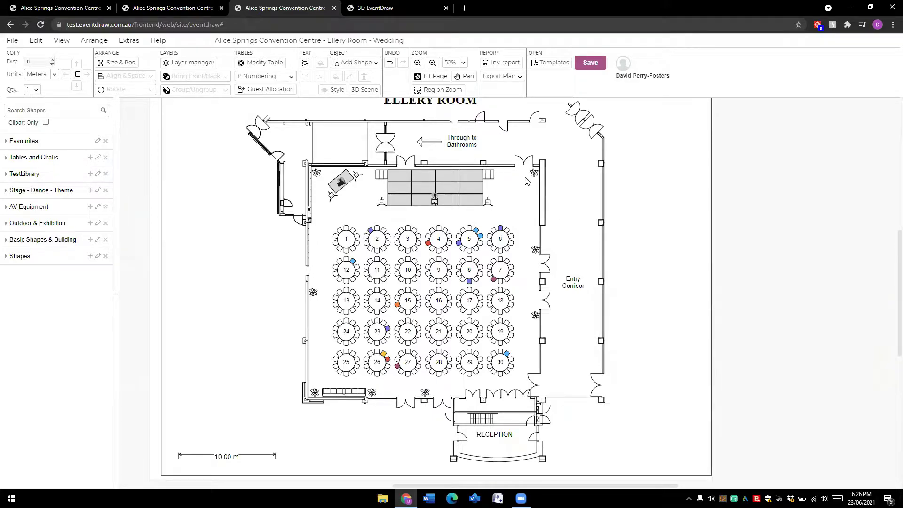
click(361, 90)
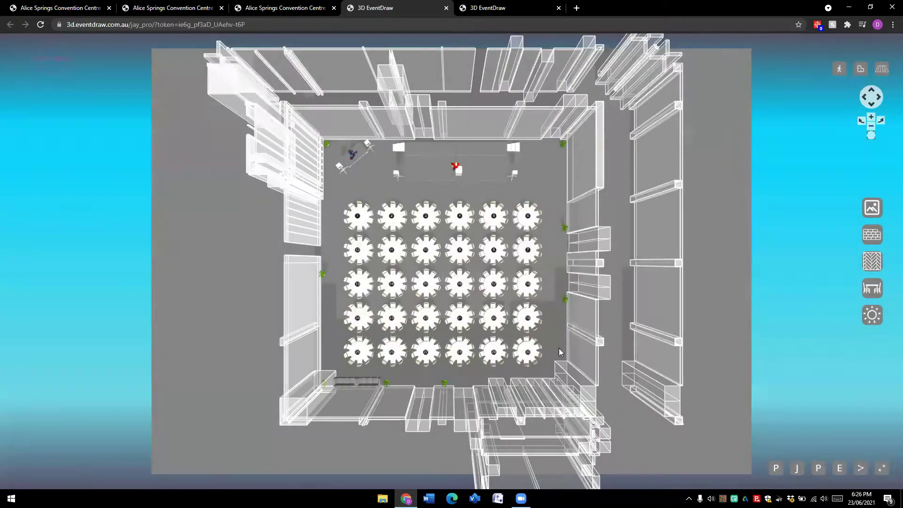
Set the background of the wedding plan's 3D scene to the black preset.
drag(559, 340, 612, 289)
scroll(374, 253, up, 5)
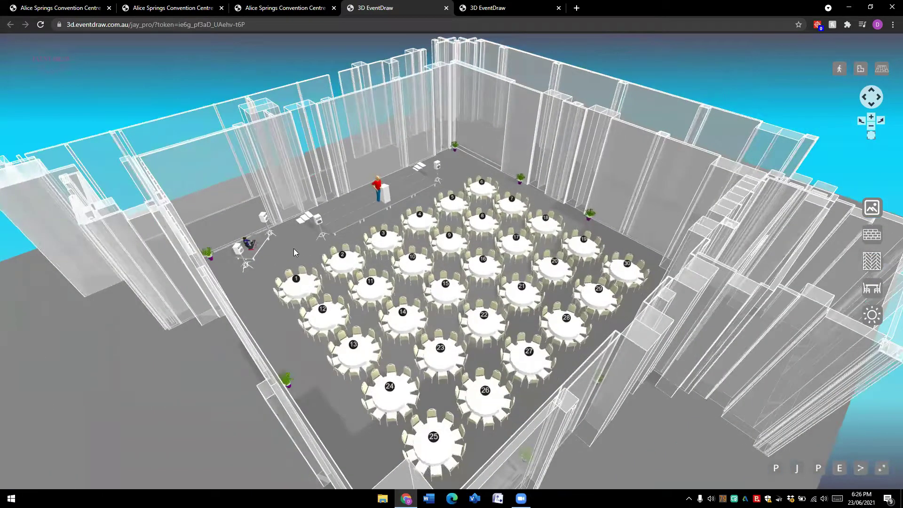
mouse_move(294, 248)
mouse_down()
mouse_move(345, 252)
mouse_move(291, 252)
mouse_up()
scroll(292, 253, down, 8)
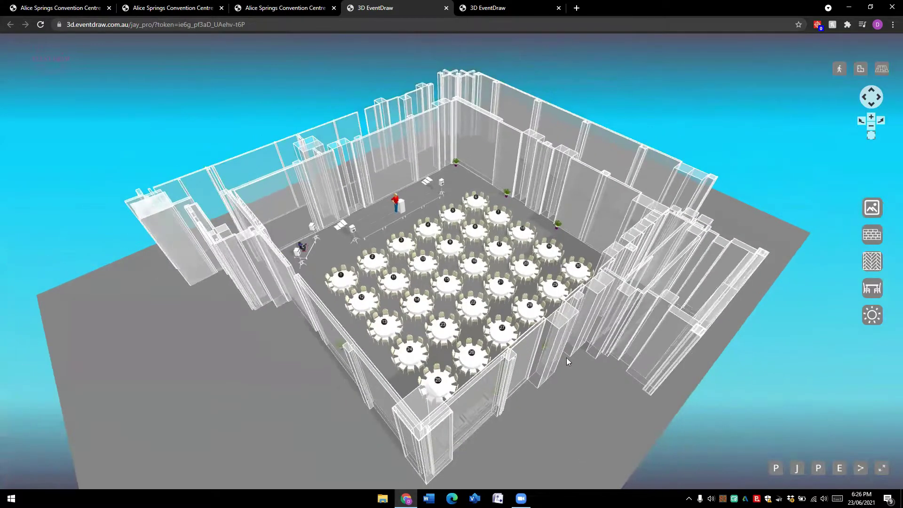
scroll(560, 354, down, 3)
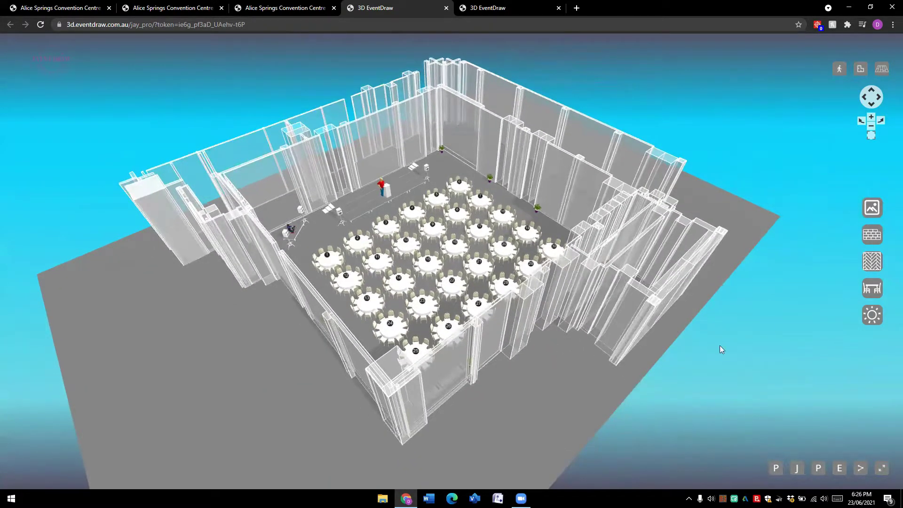
click(872, 207)
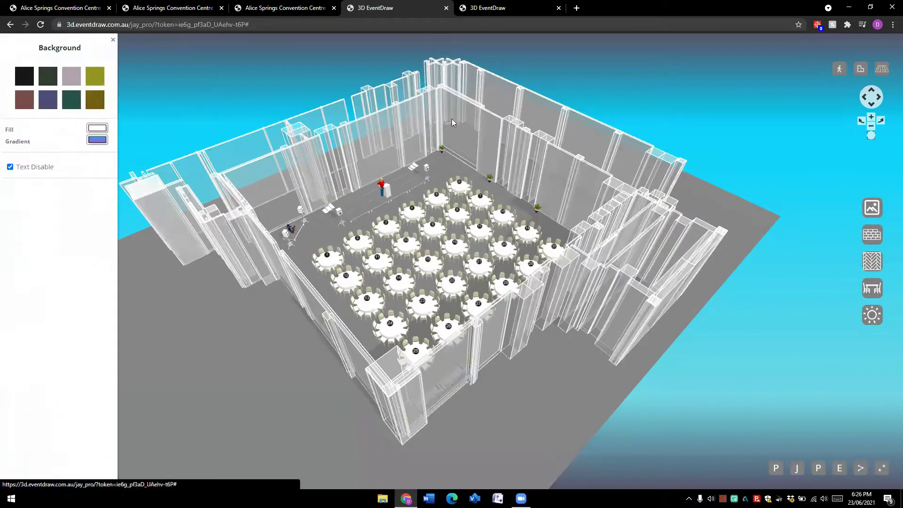
click(24, 76)
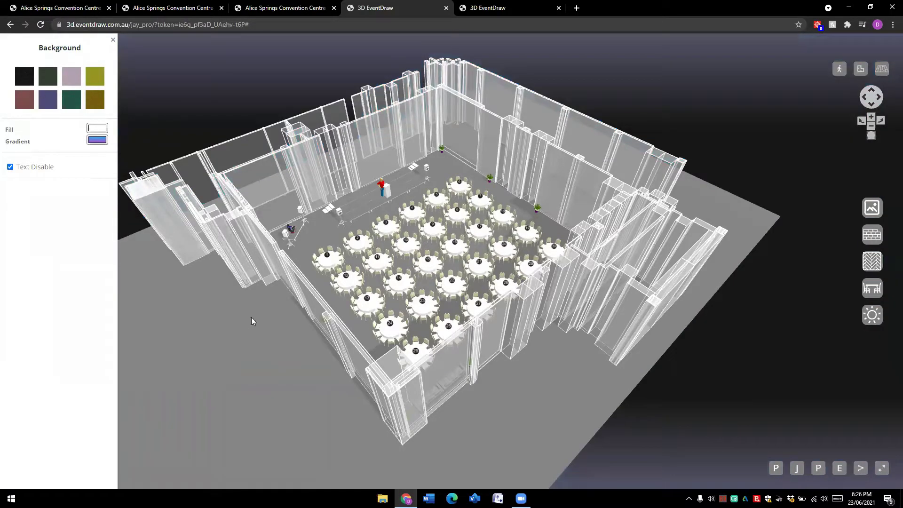
drag(247, 321, 285, 340)
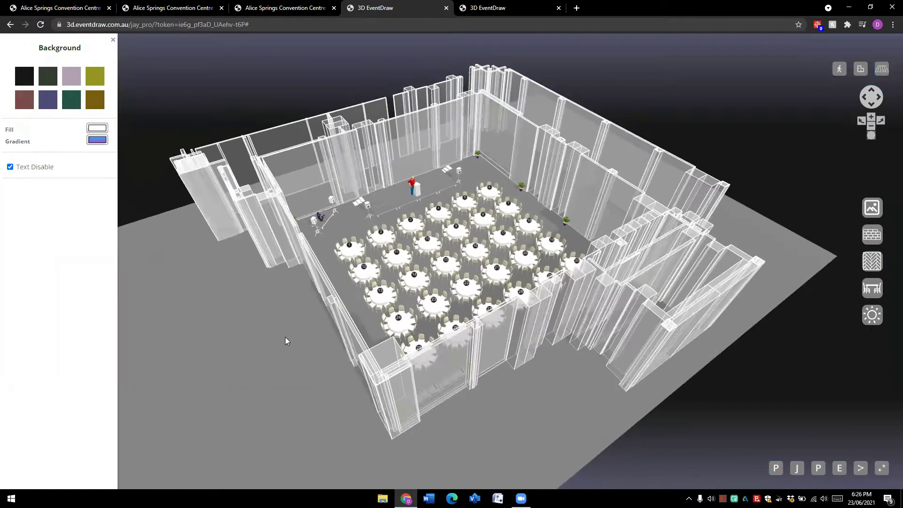
click(112, 43)
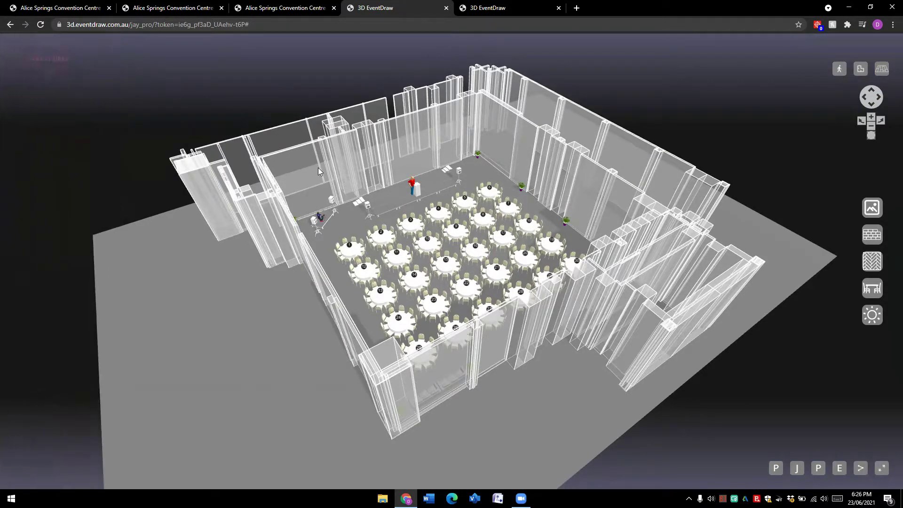
drag(318, 300, 314, 312)
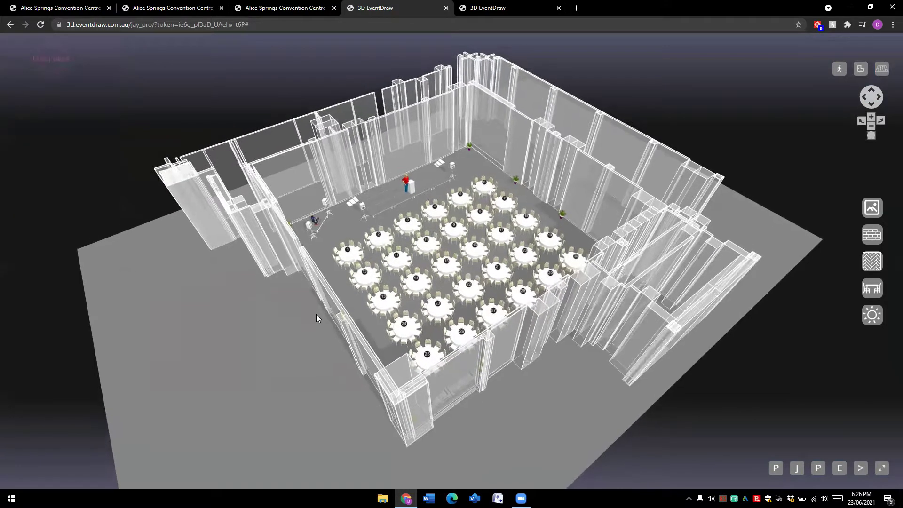
click(872, 207)
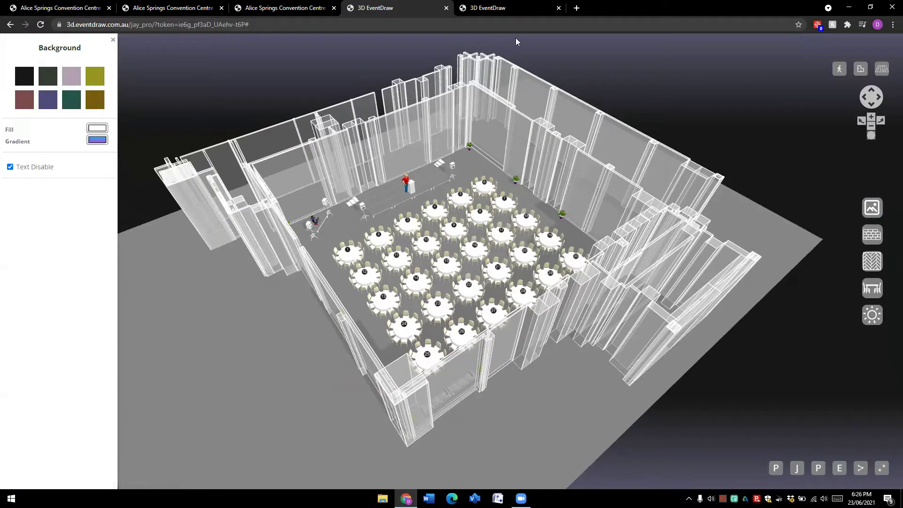
click(113, 41)
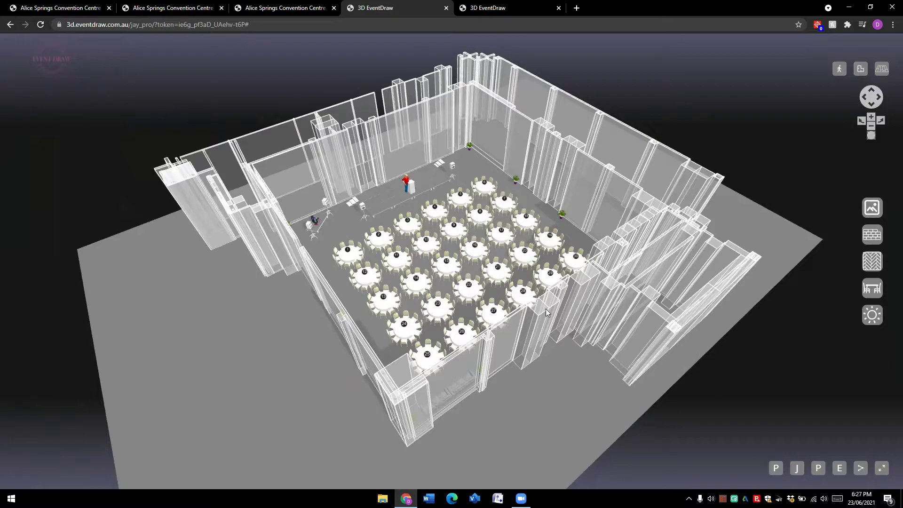
scroll(362, 183, up, 3)
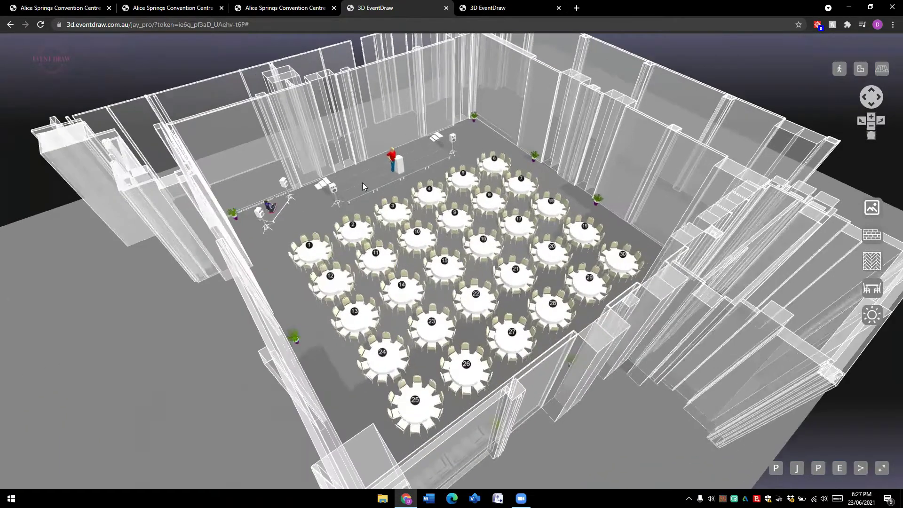
drag(362, 182, 378, 191)
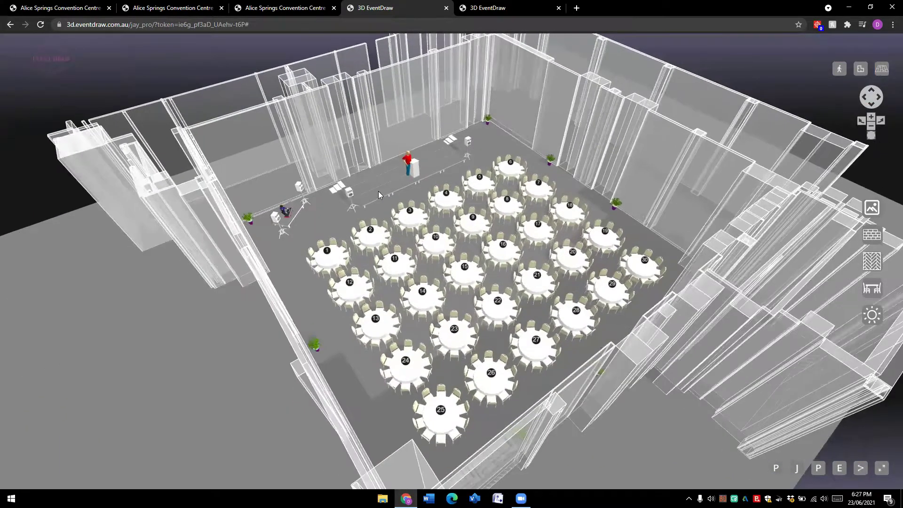
Raise the height of the walls in the 3D scene to 366 and close the wall settings.
scroll(378, 191, down, 2)
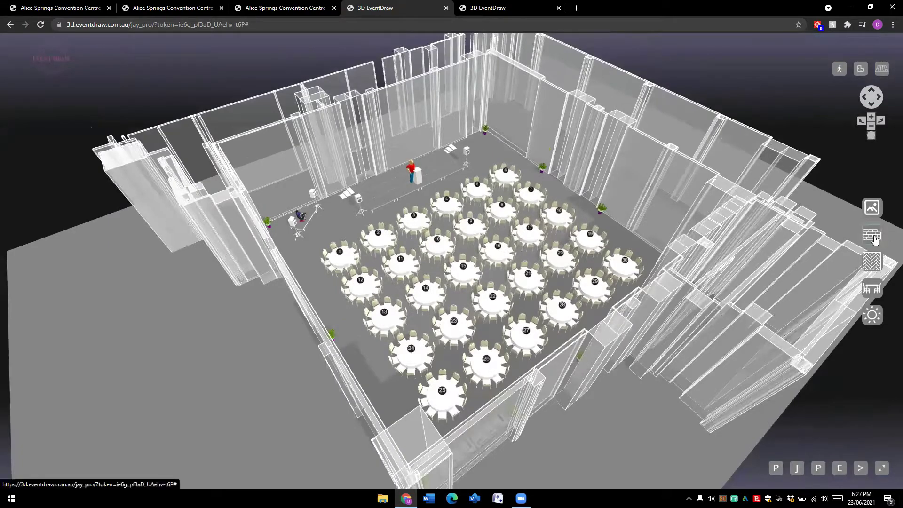
click(875, 241)
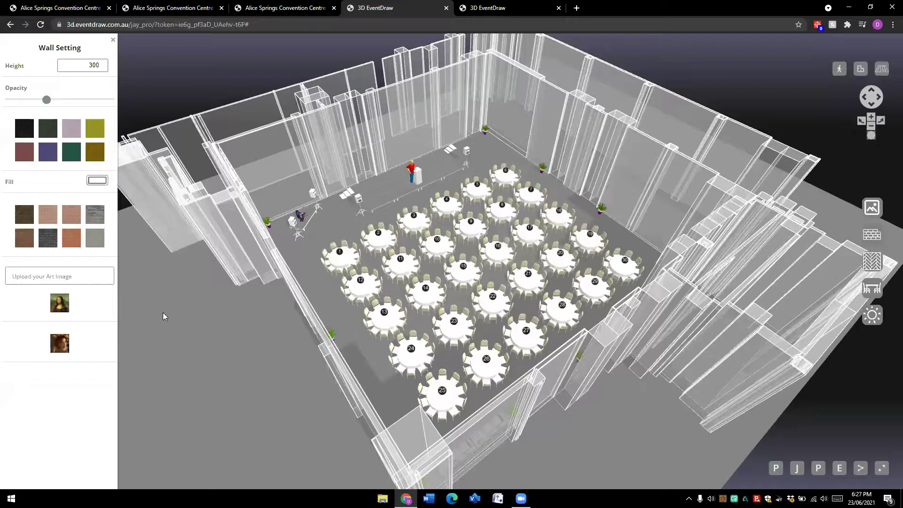
scroll(181, 331, down, 2)
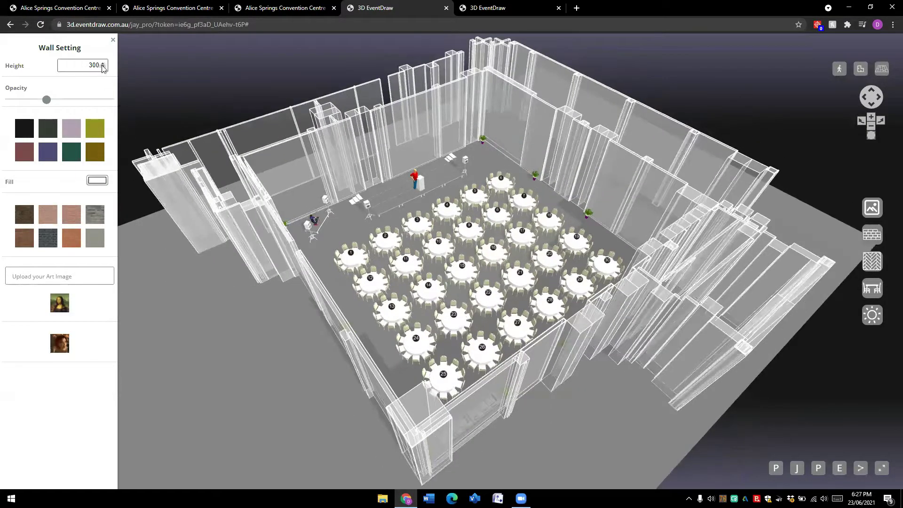
click(103, 64)
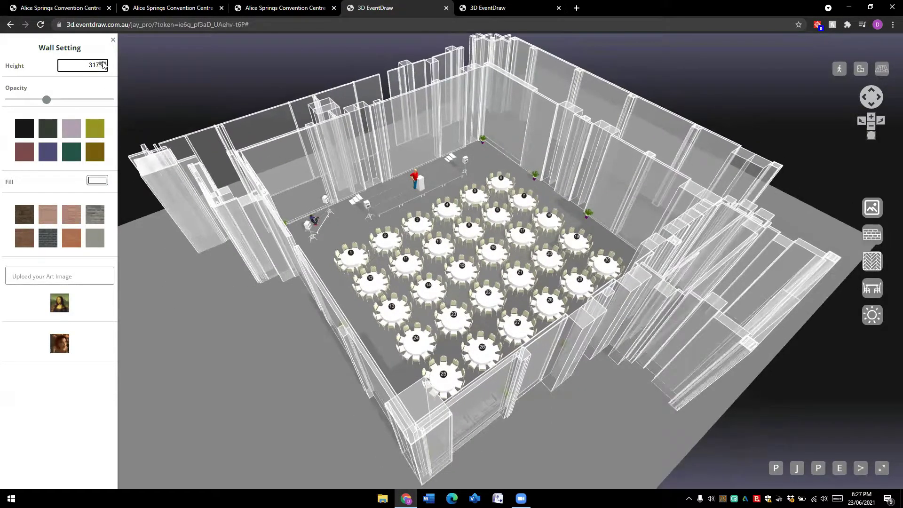
drag(103, 63, 104, 66)
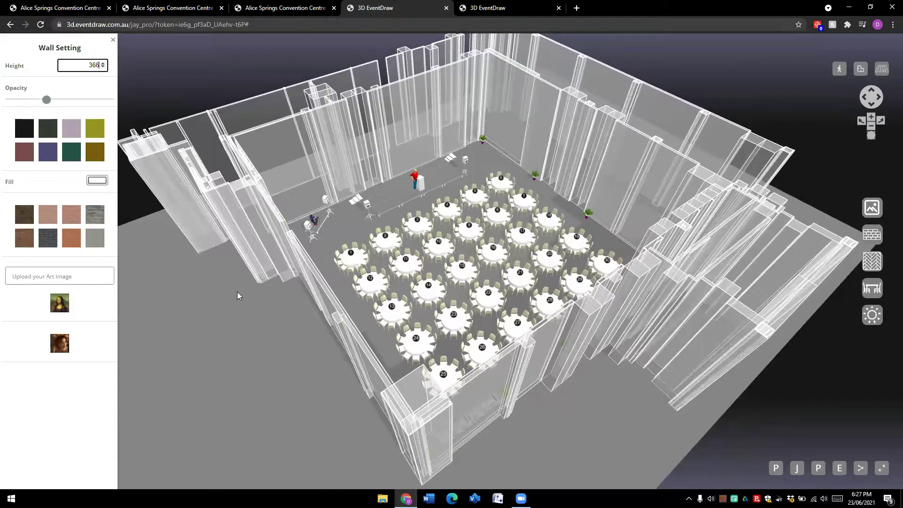
click(113, 40)
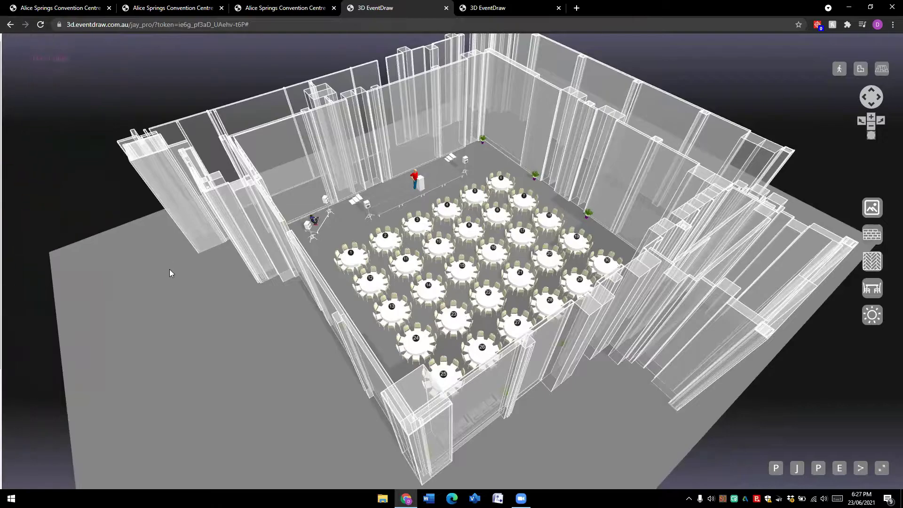
Add the second sample wall artwork, the video screen, and place it on the wall behind the stage.
click(870, 238)
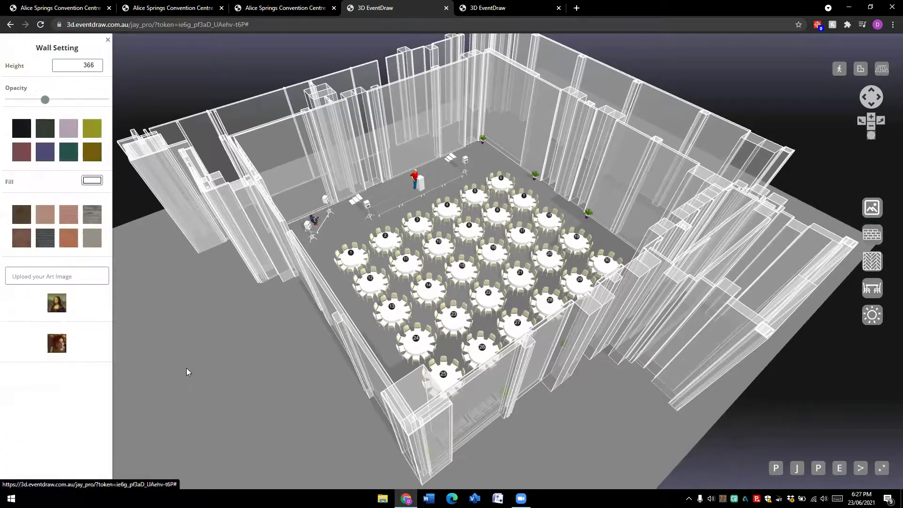
click(66, 346)
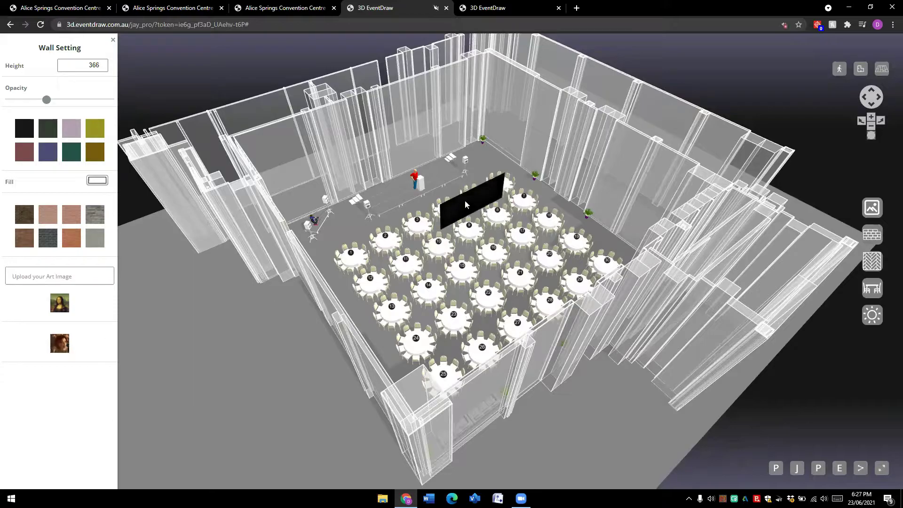
drag(465, 201, 401, 204)
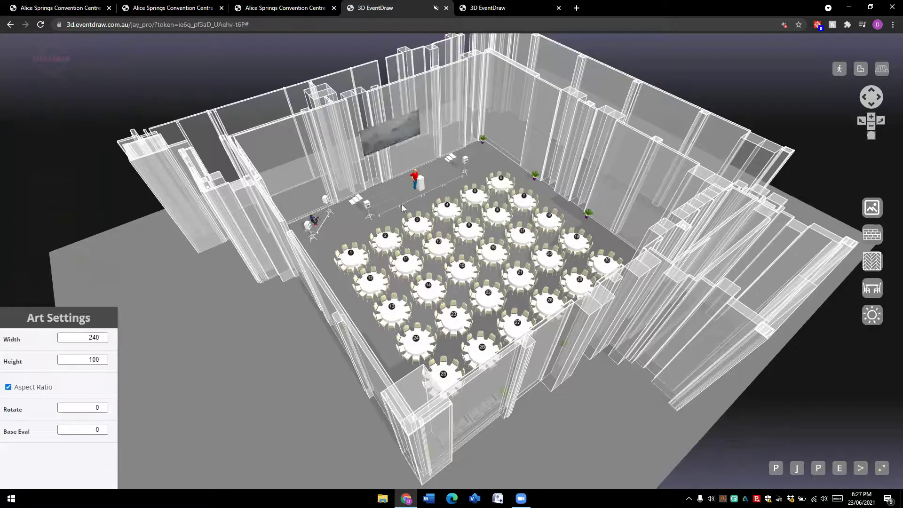
click(331, 364)
drag(314, 358, 522, 309)
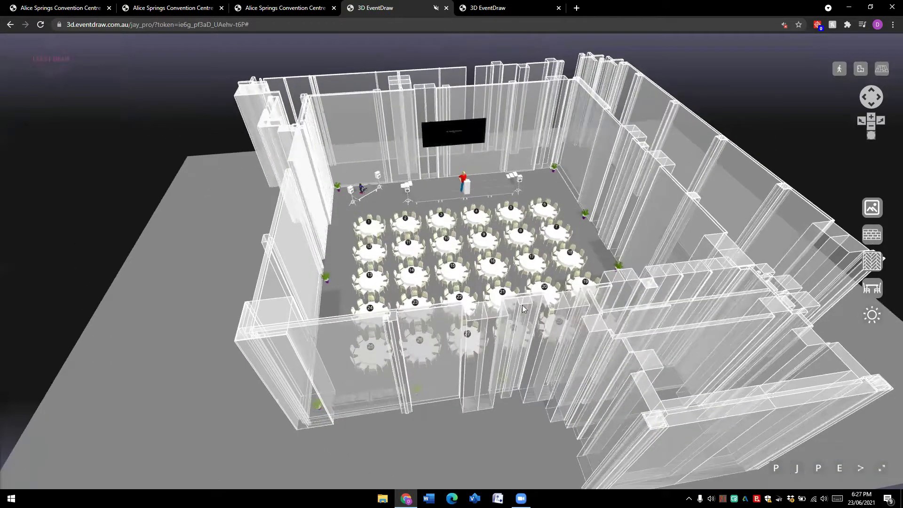
Add another copy of the video artwork and place it on the stage wall beside the first screen.
click(874, 237)
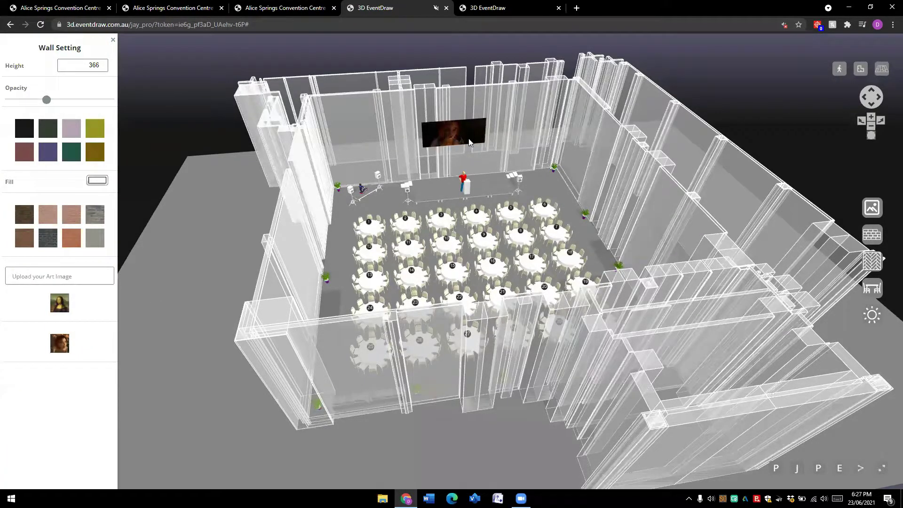
click(62, 343)
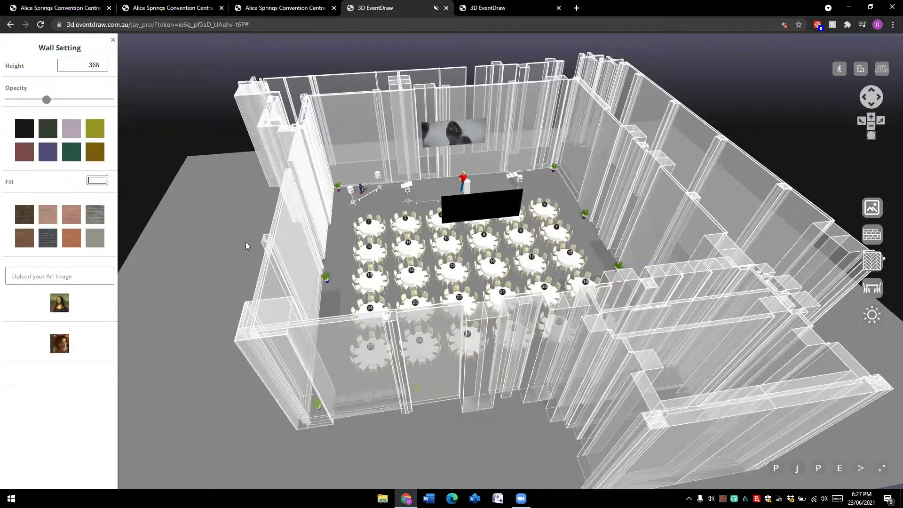
drag(472, 214, 373, 190)
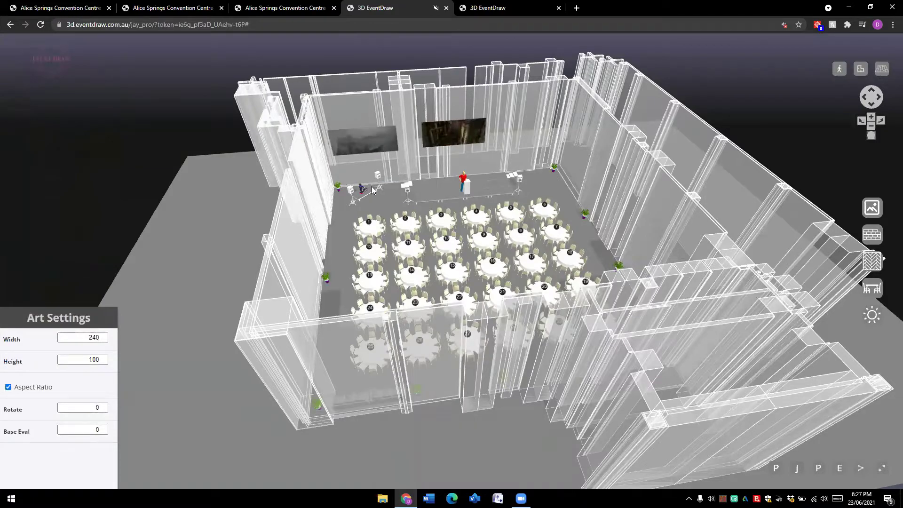
Set the second video screen's width to 300 with the aspect ratio kept, and move it to the side wall near tables 7 and 18.
key(ctrl+plus)
key(ctrl+plus)
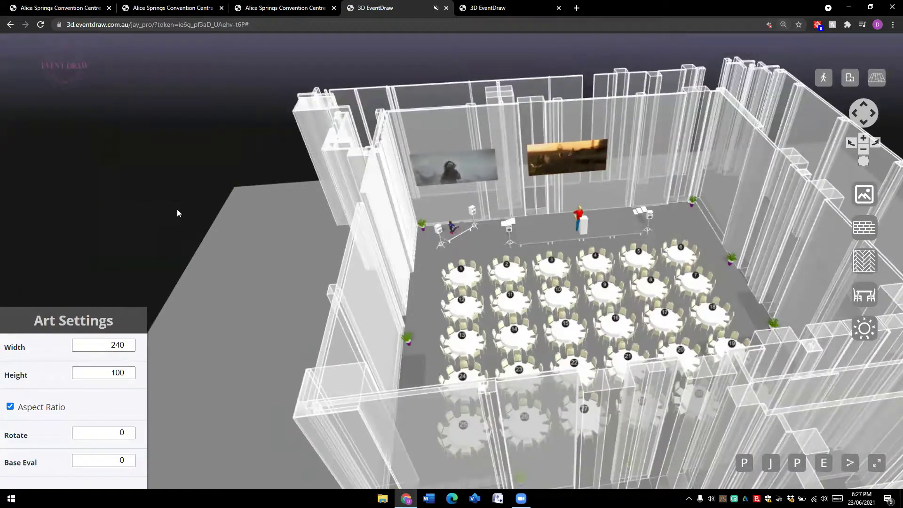
key(ctrl+minus)
key(ctrl+minus)
double_click(96, 338)
text(300)
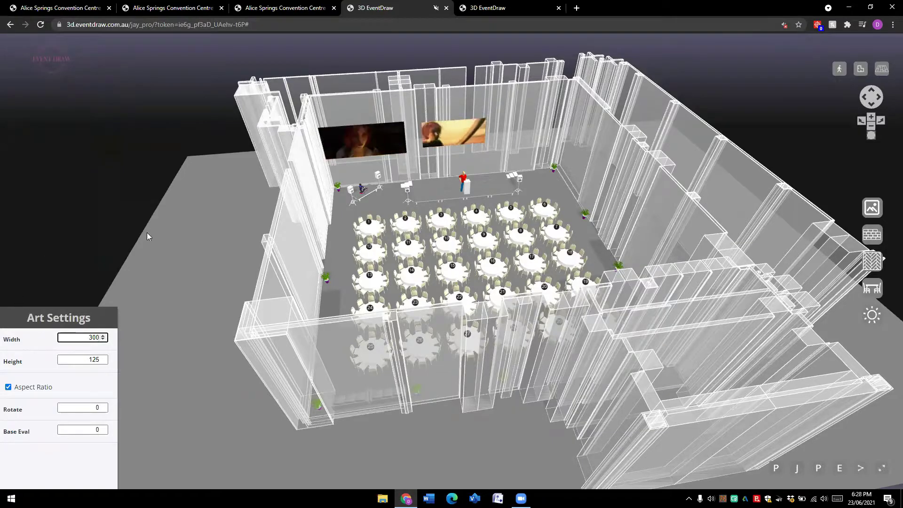
click(178, 232)
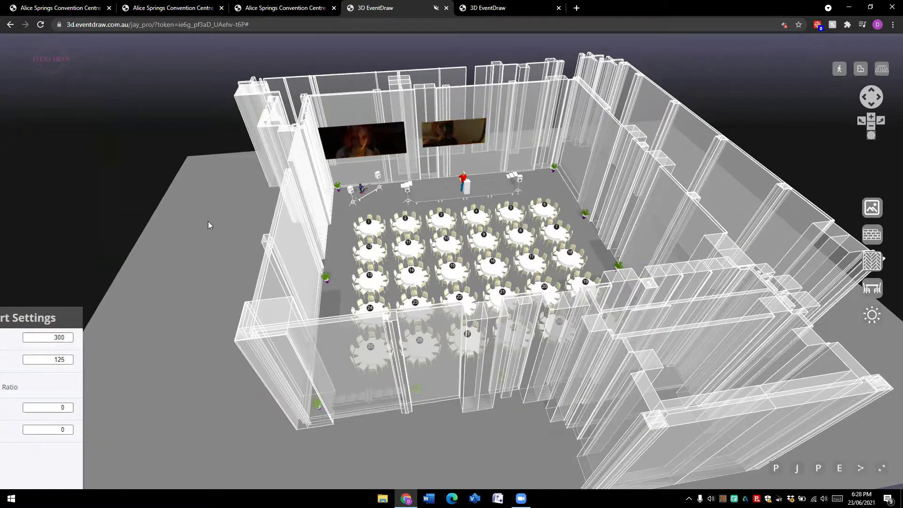
click(382, 149)
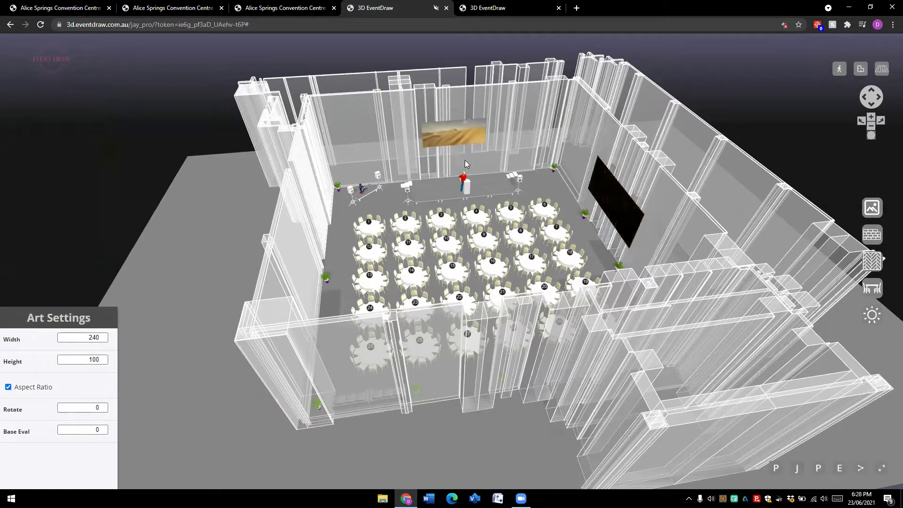
click(164, 304)
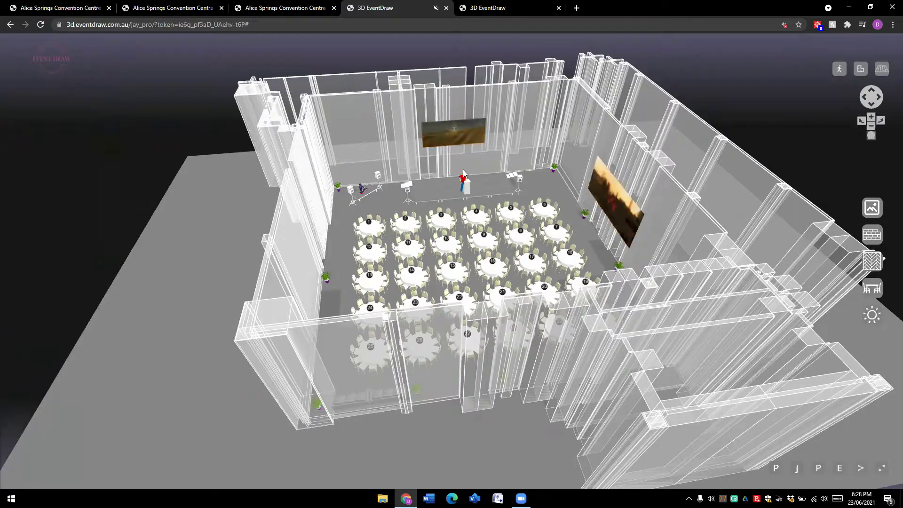
Examine the two wall-mounted video screens and the table layout from several angles and distances.
scroll(464, 174, up, 5)
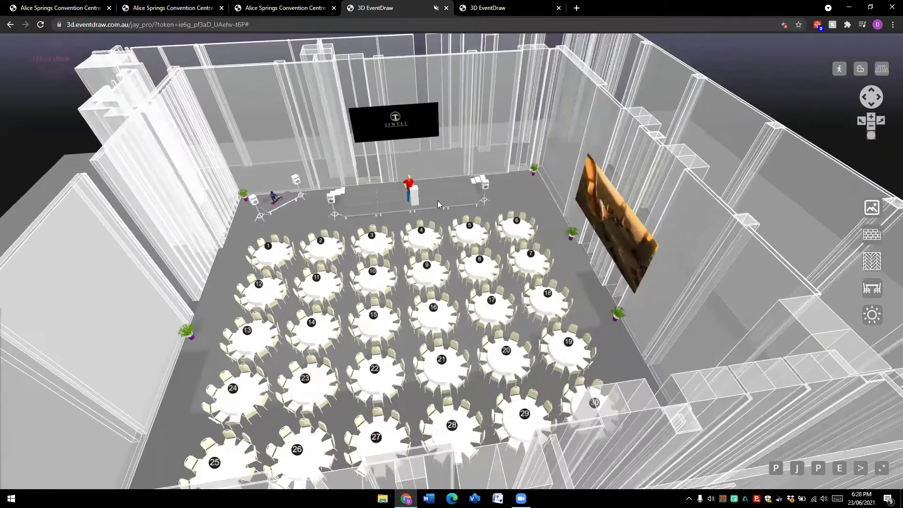
drag(437, 200, 401, 193)
scroll(364, 144, up, 3)
drag(369, 144, 445, 175)
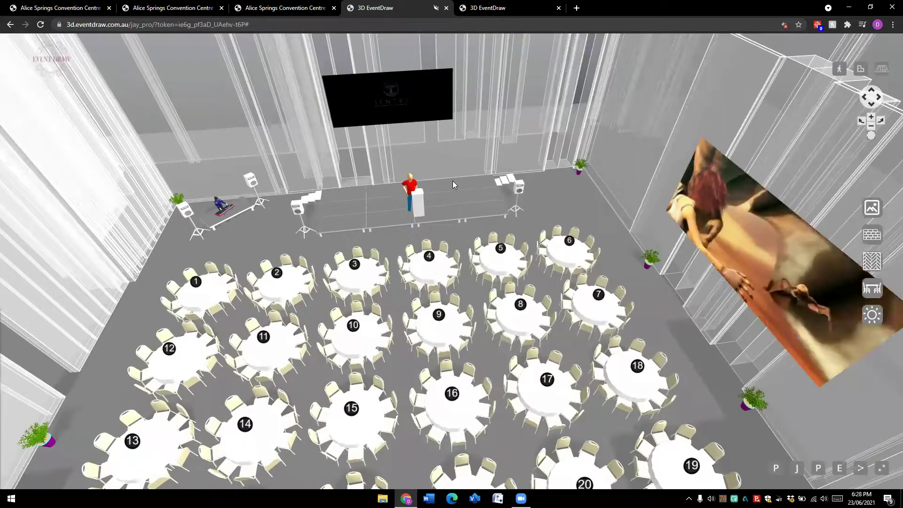
scroll(452, 181, down, 6)
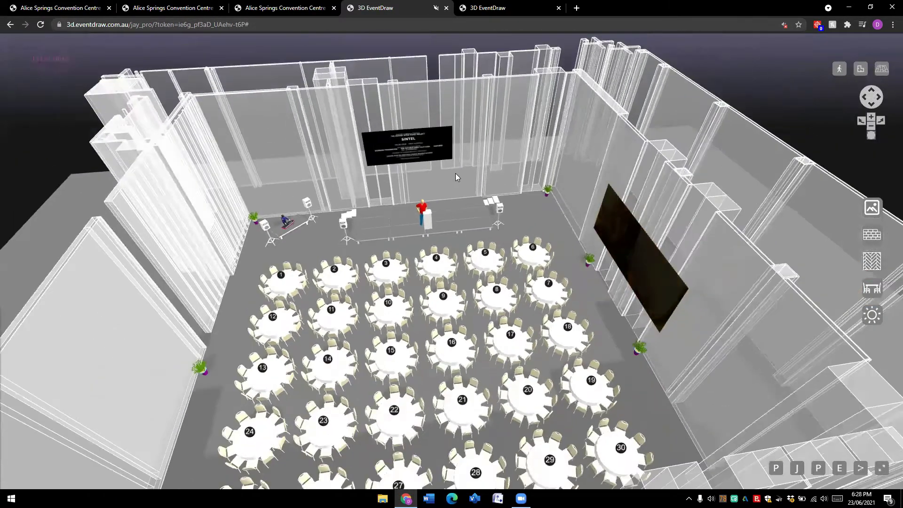
drag(425, 195, 505, 180)
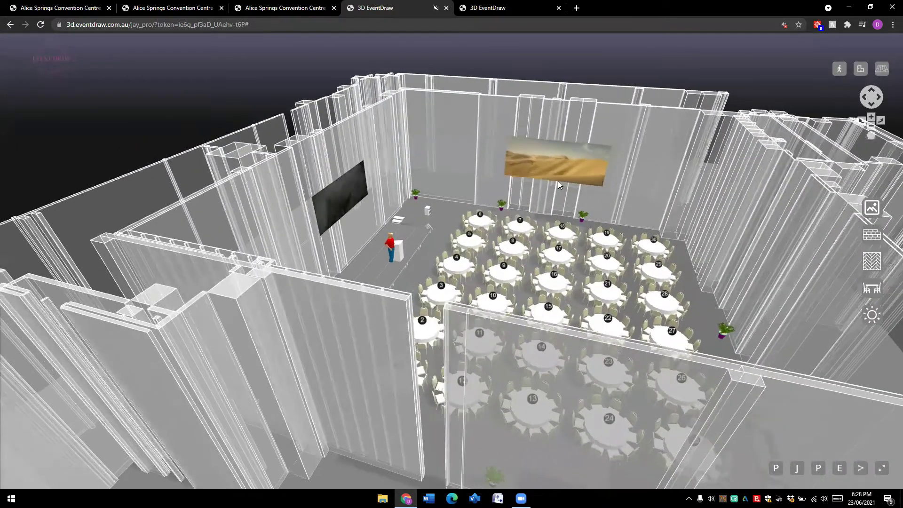
scroll(558, 183, up, 5)
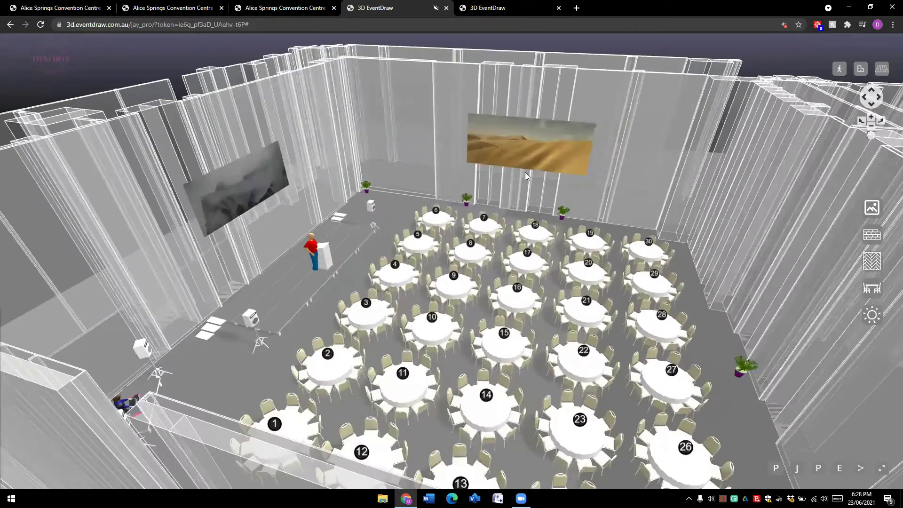
scroll(525, 175, up, 4)
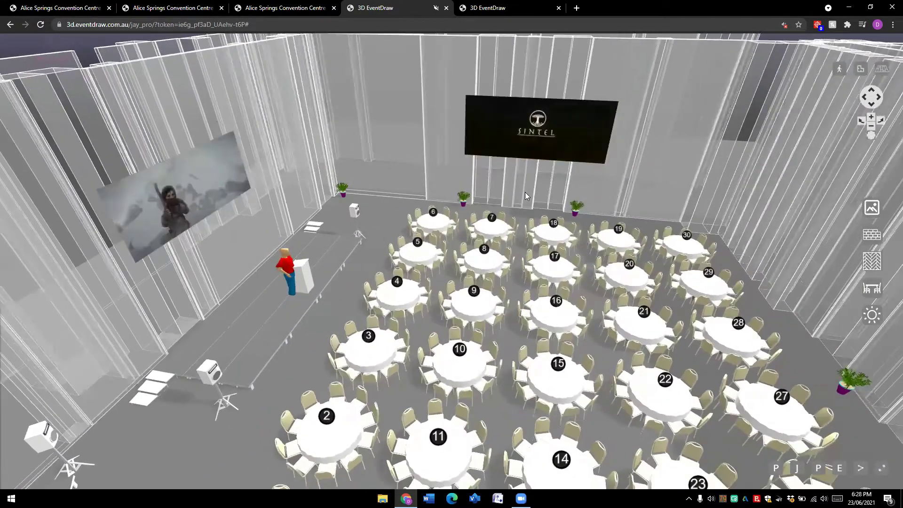
scroll(479, 191, down, 8)
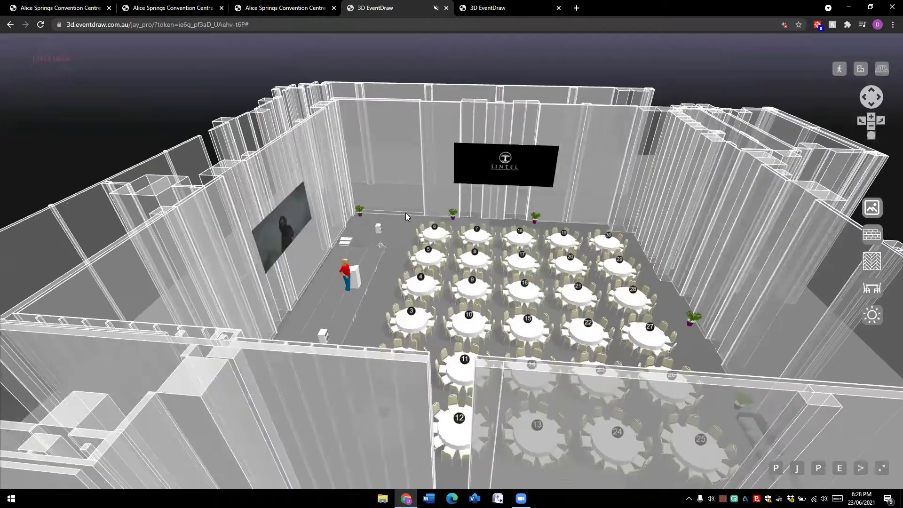
drag(405, 213, 397, 235)
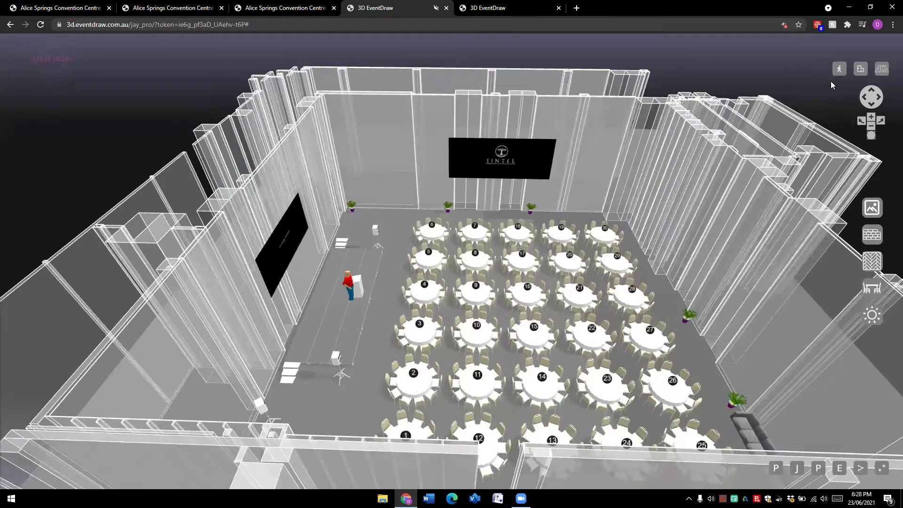
Switch to the walk-through view and look around the room from among the tables.
click(839, 70)
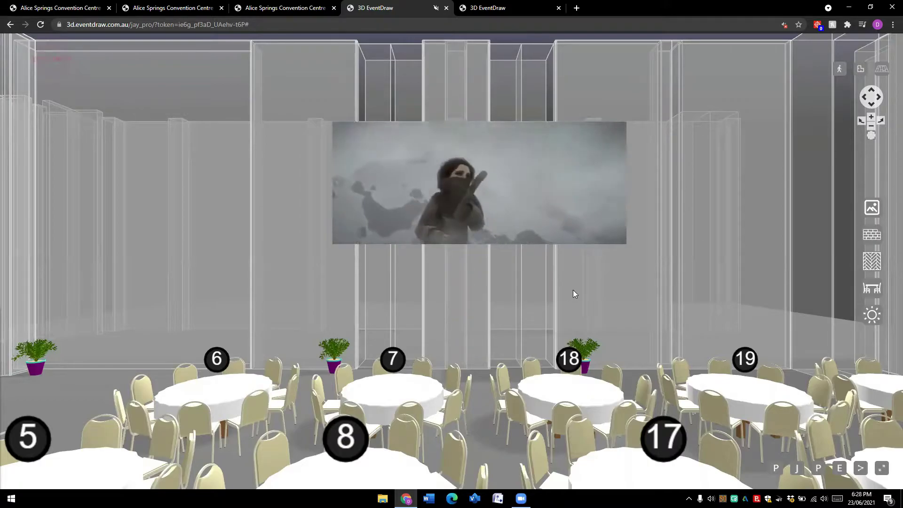
drag(594, 297, 567, 355)
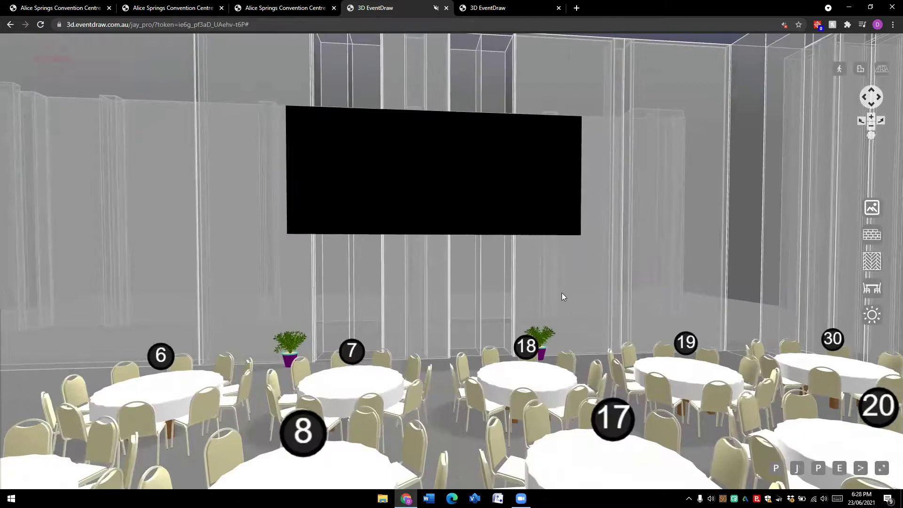
drag(562, 289, 434, 309)
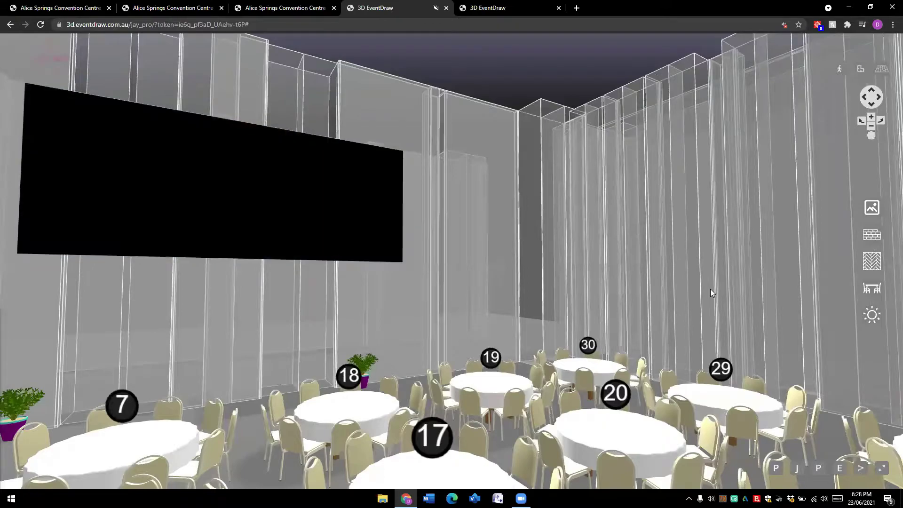
drag(711, 289, 487, 279)
drag(791, 275, 670, 275)
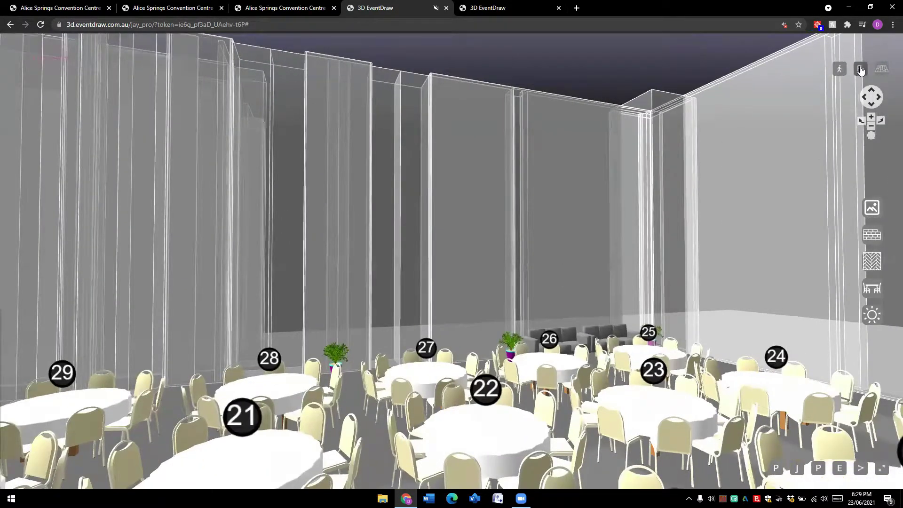
View the room from directly above, return to the perspective view and inspect the stage area with both screens.
click(861, 70)
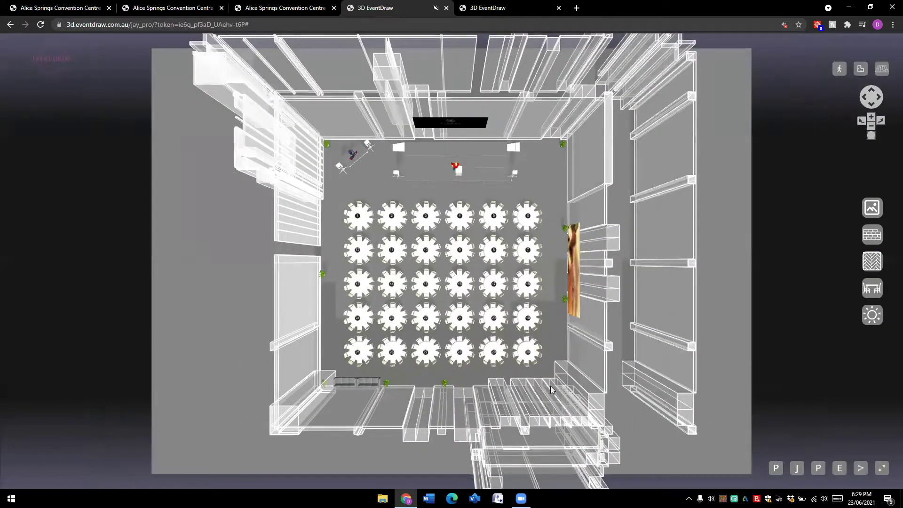
drag(547, 376, 600, 351)
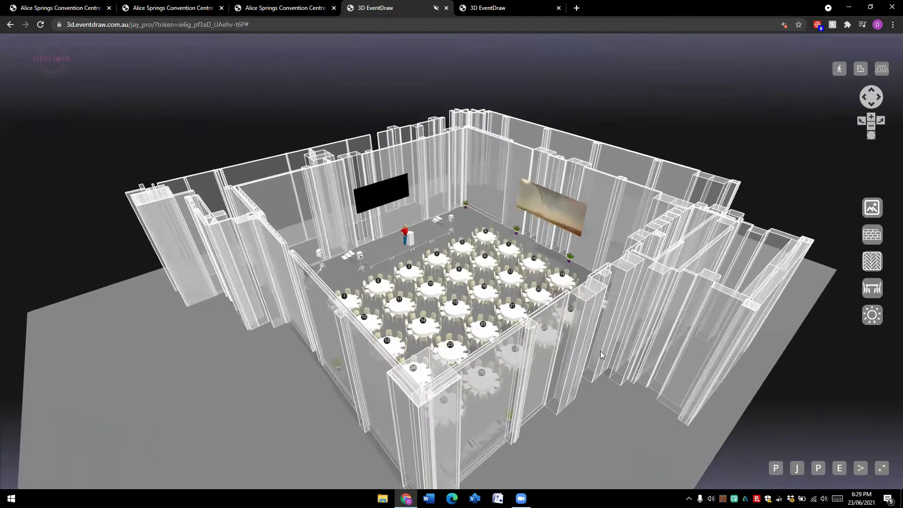
scroll(430, 260, up, 5)
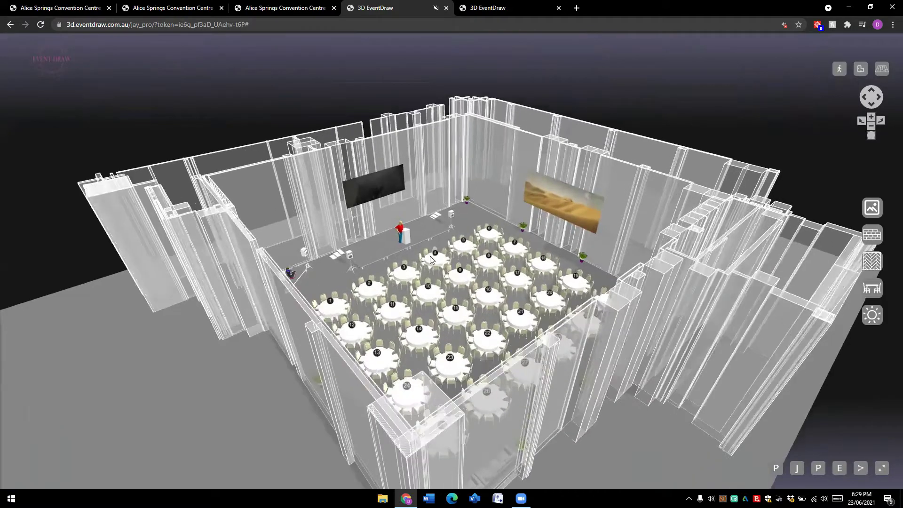
scroll(431, 260, up, 3)
drag(432, 238, 469, 304)
scroll(463, 276, down, 3)
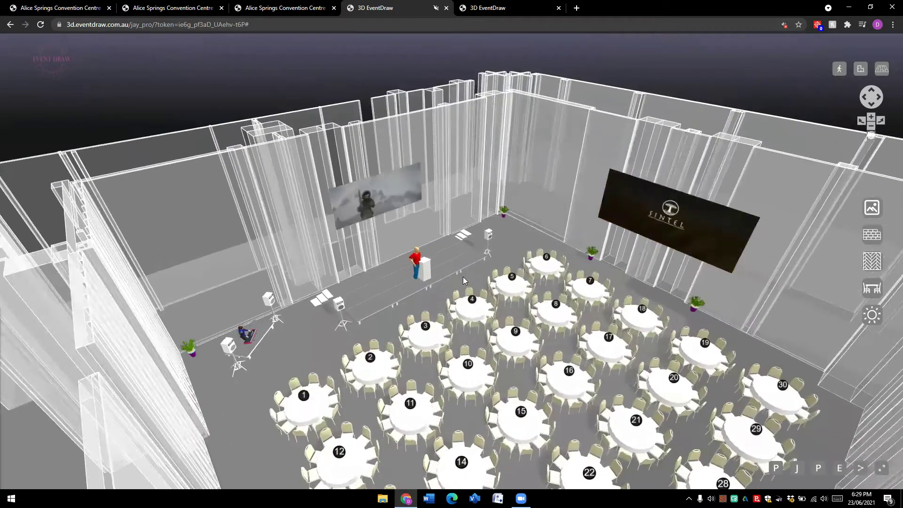
scroll(463, 281, up, 3)
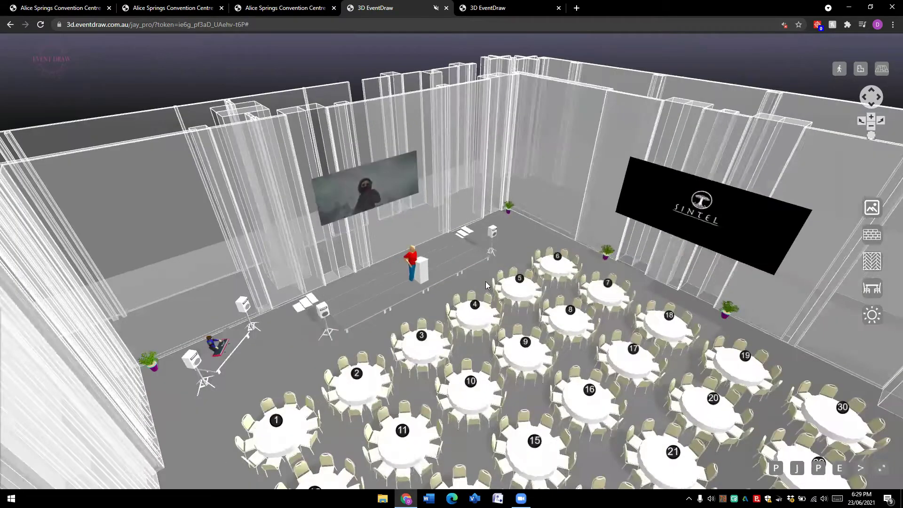
Try the 3D scene's export options and cancel the file-name and save prompts.
scroll(479, 281, up, 3)
mouse_move(473, 281)
mouse_down()
mouse_move(429, 279)
mouse_move(464, 274)
mouse_up()
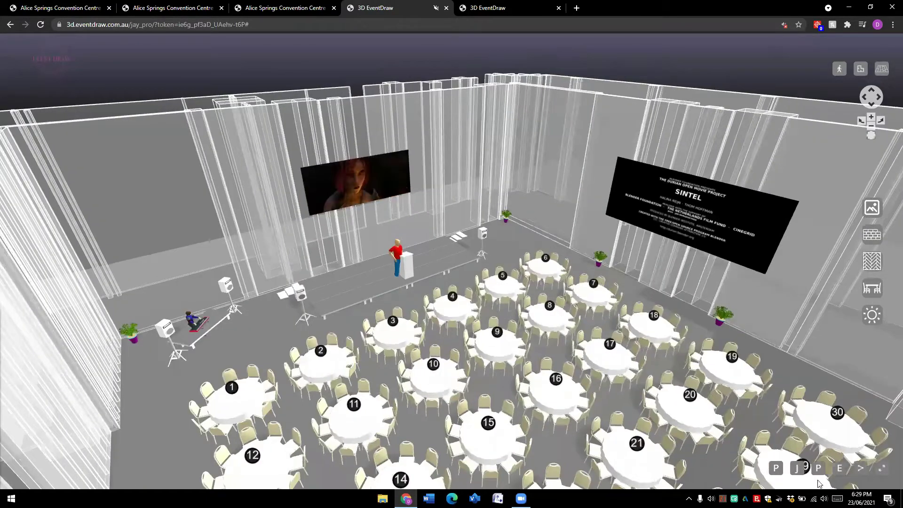
click(775, 468)
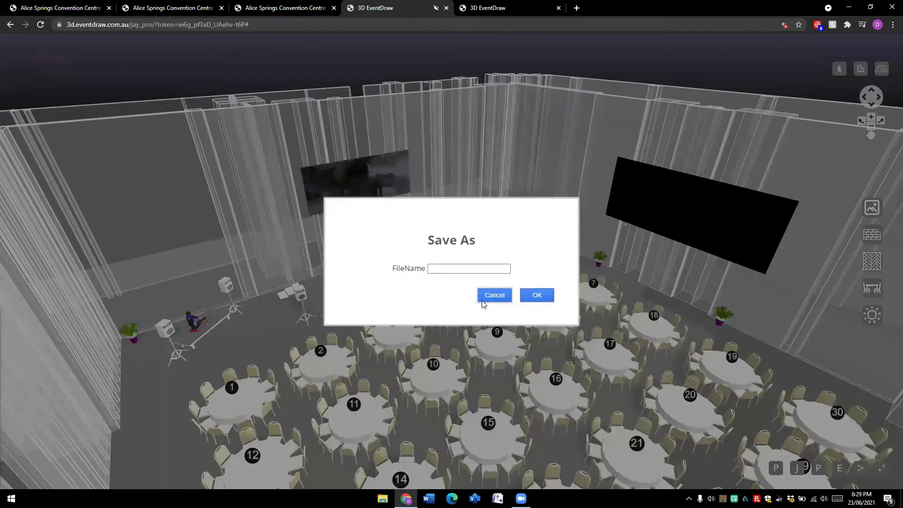
click(483, 300)
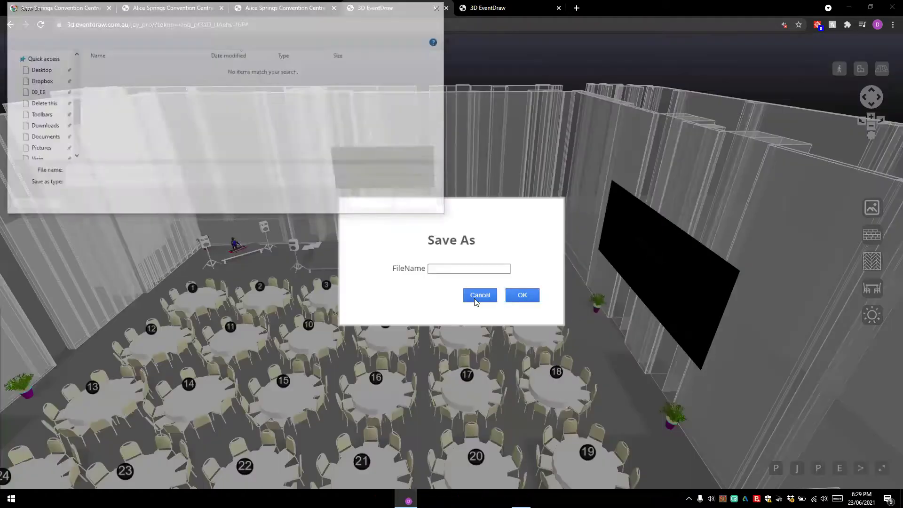
click(418, 204)
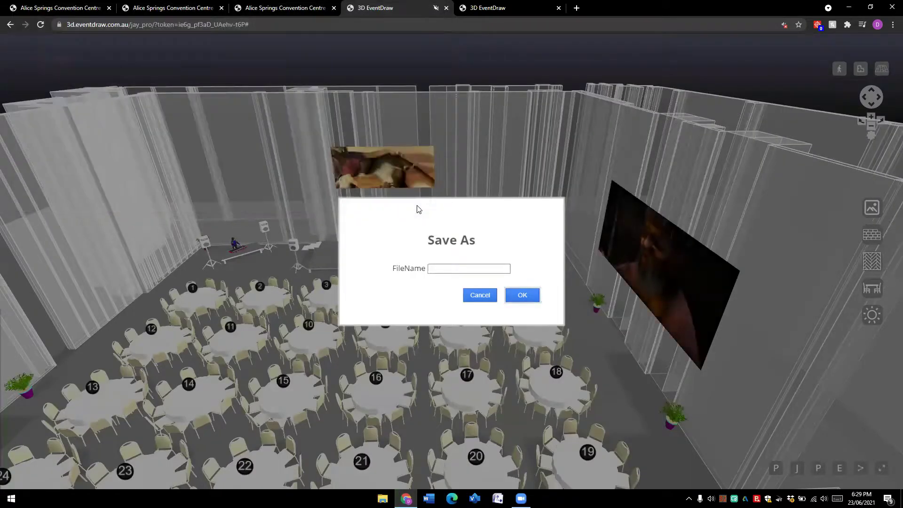
click(479, 295)
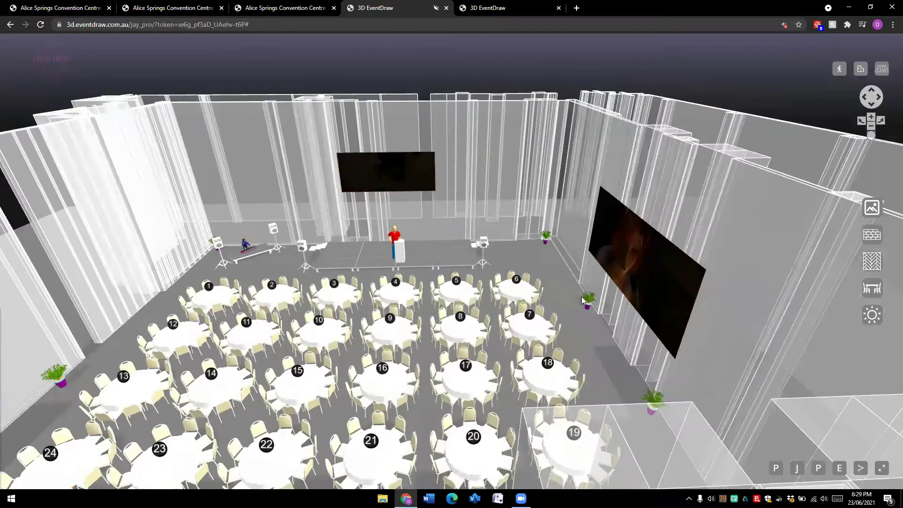
Look through the floor, object property and lighting settings of the 3D scene.
scroll(562, 307, down, 4)
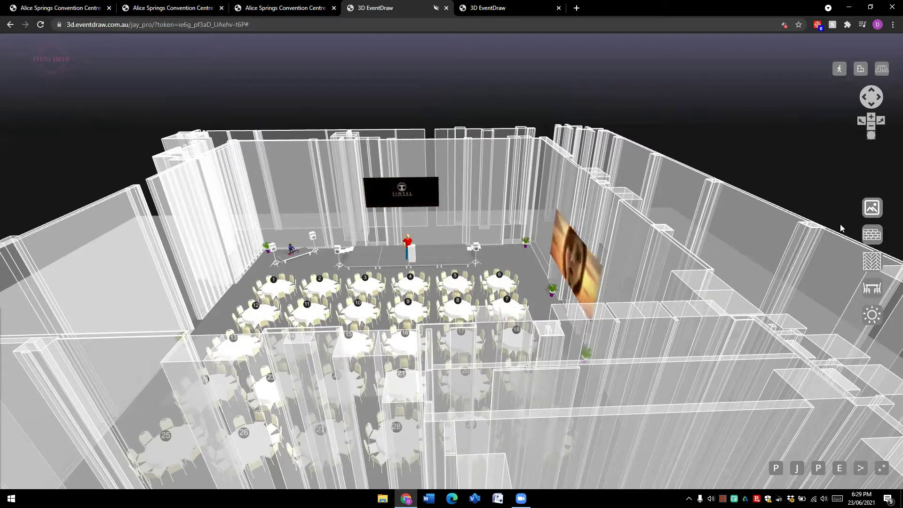
click(869, 266)
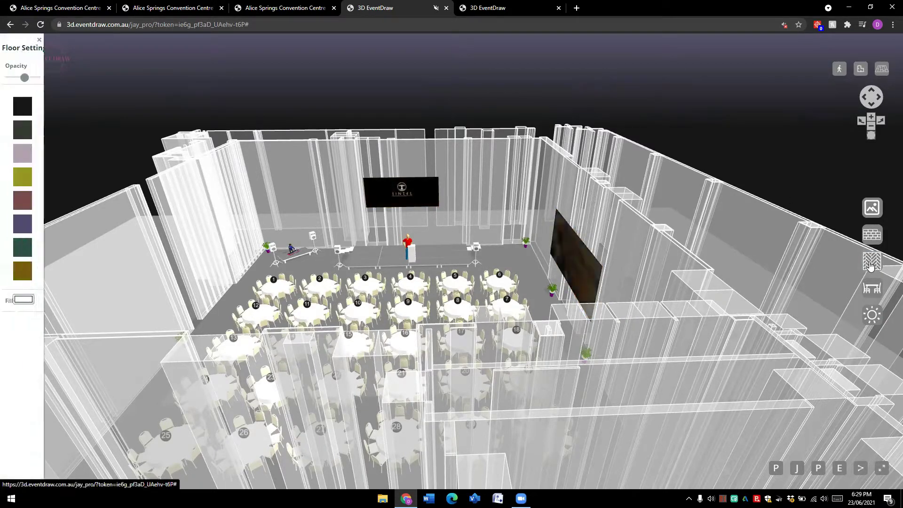
click(871, 293)
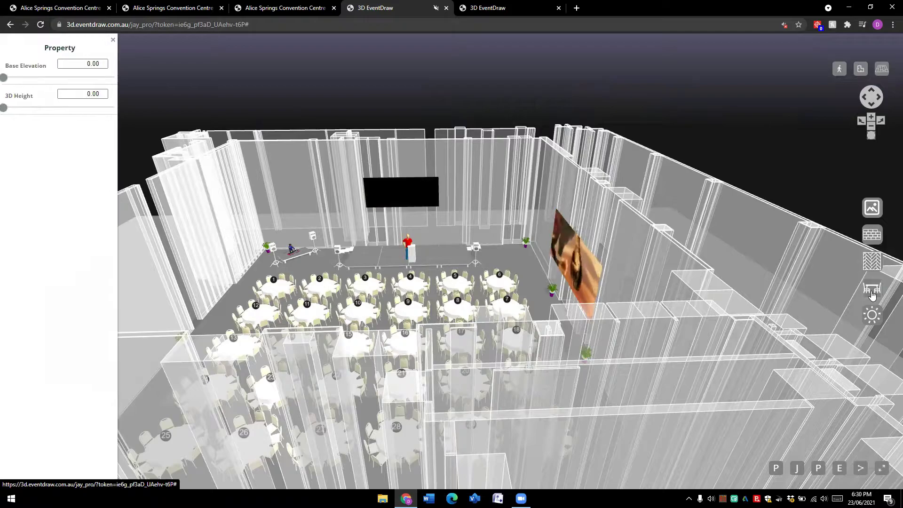
click(873, 319)
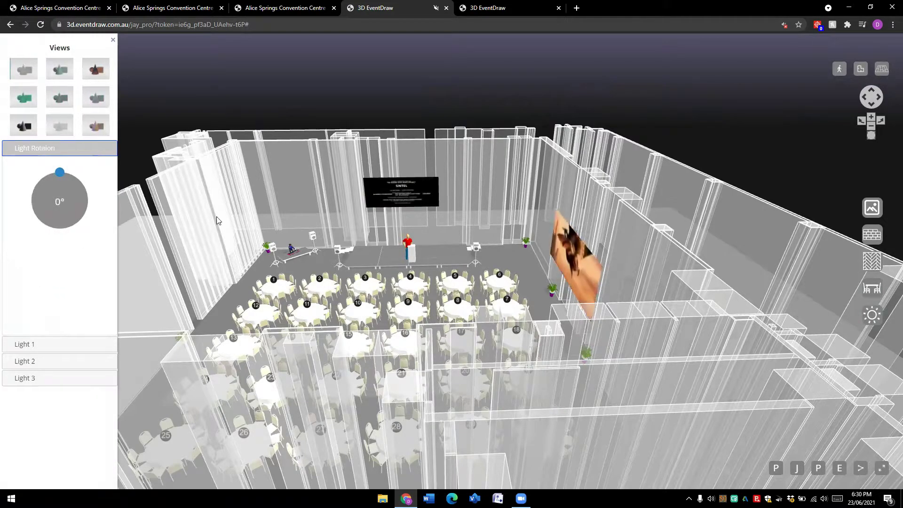
drag(303, 113, 340, 116)
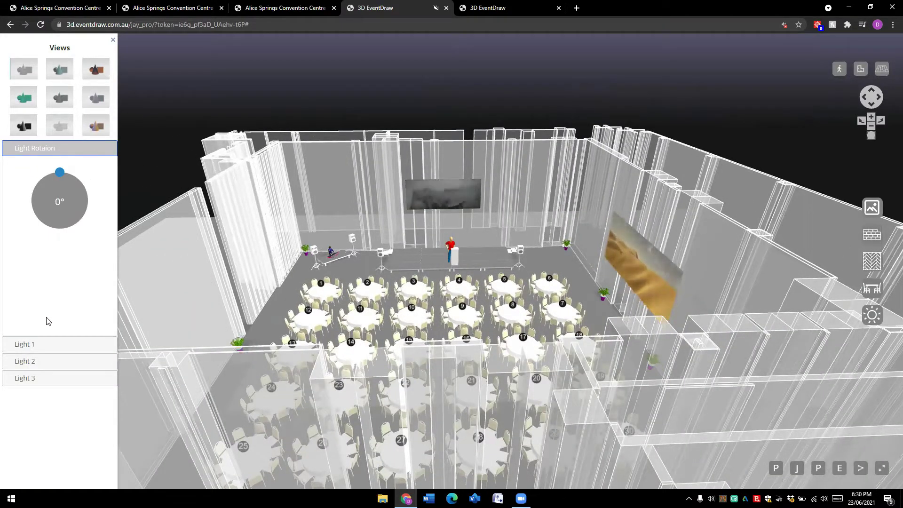
Examine the settings of Light 1, Light 2, Light 3 and the light rotation, and close the lighting settings.
click(22, 345)
click(27, 367)
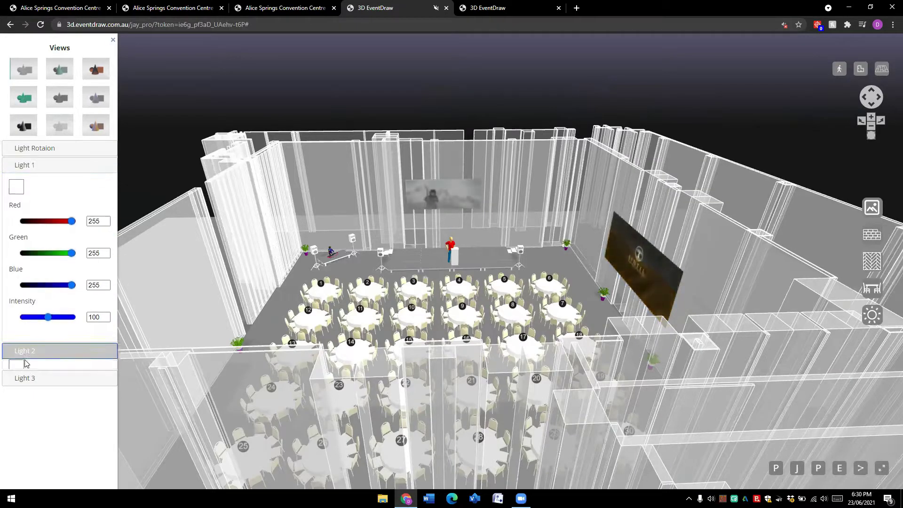
click(26, 379)
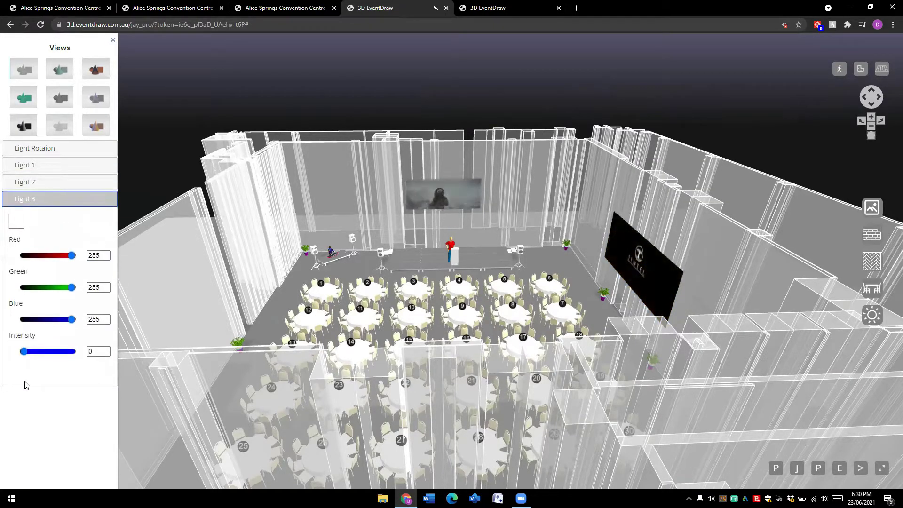
click(29, 183)
click(30, 170)
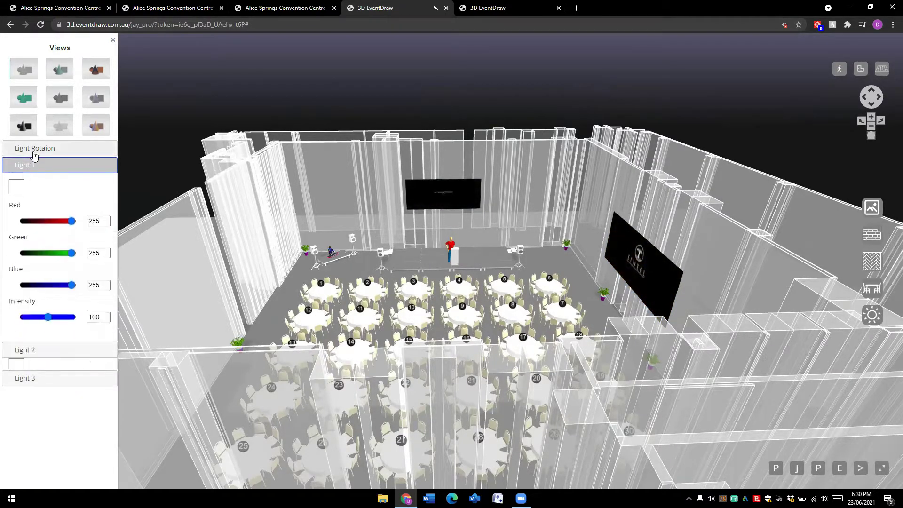
click(34, 148)
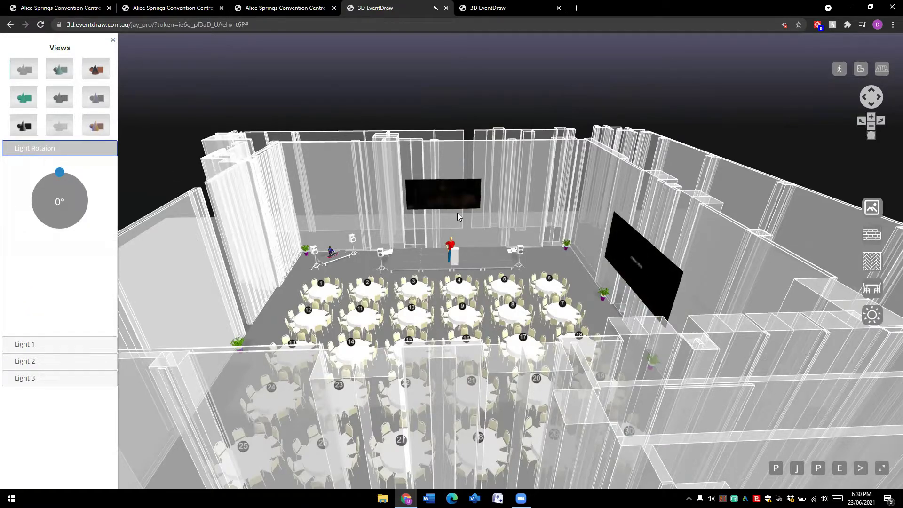
click(114, 40)
Return from the 3D scene to the Ellery Room wedding plan and open its guest allocation list.
drag(390, 108, 420, 136)
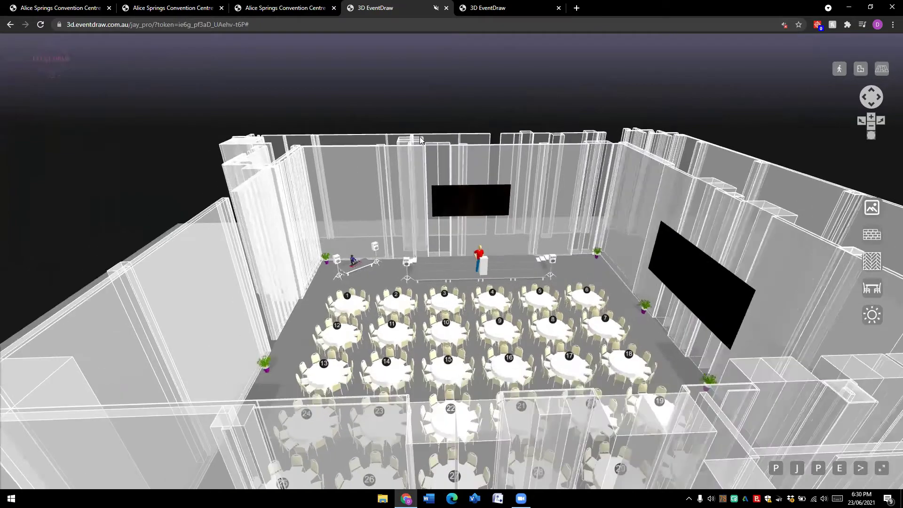
scroll(422, 142, down, 5)
drag(281, 201, 322, 199)
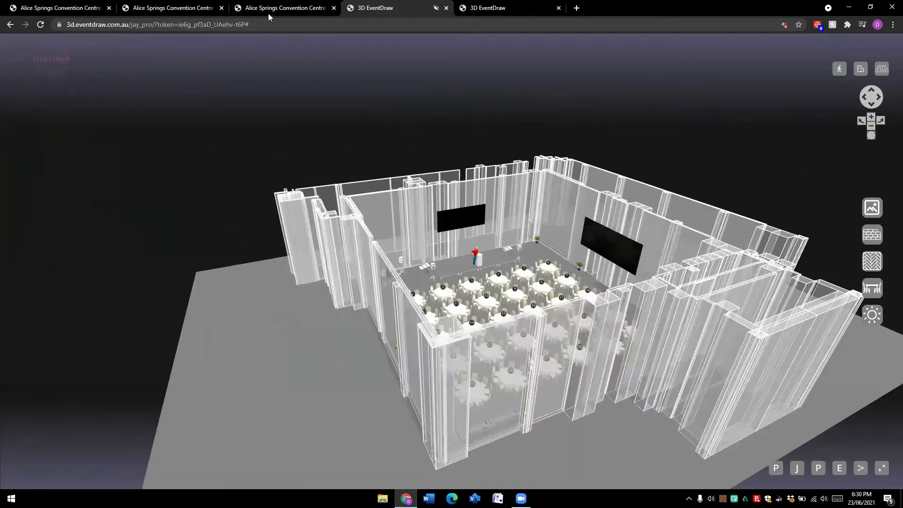
click(268, 13)
scroll(420, 186, down, 1)
scroll(451, 202, up, 1)
scroll(508, 222, down, 1)
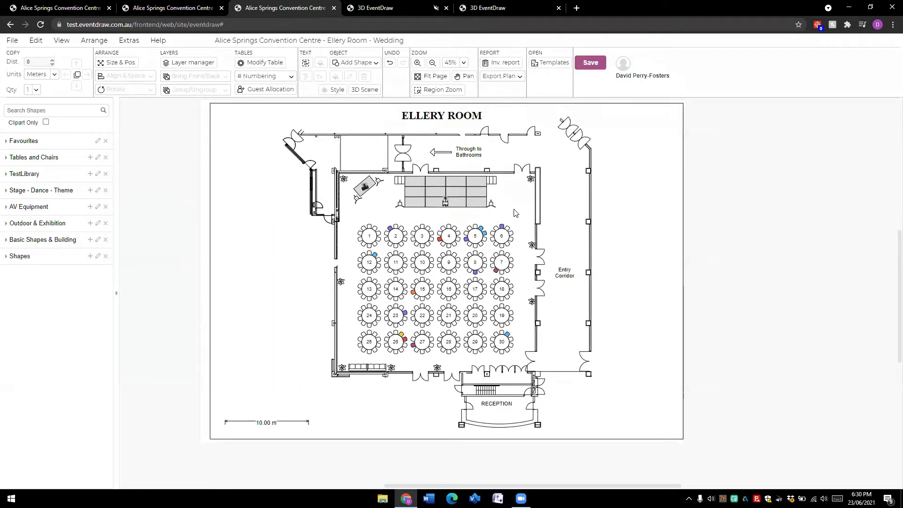
click(268, 90)
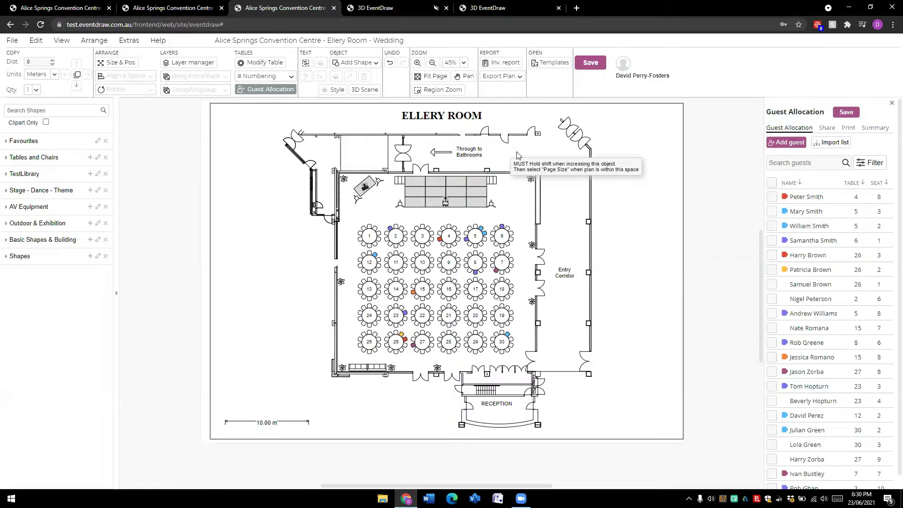
drag(712, 198, 699, 198)
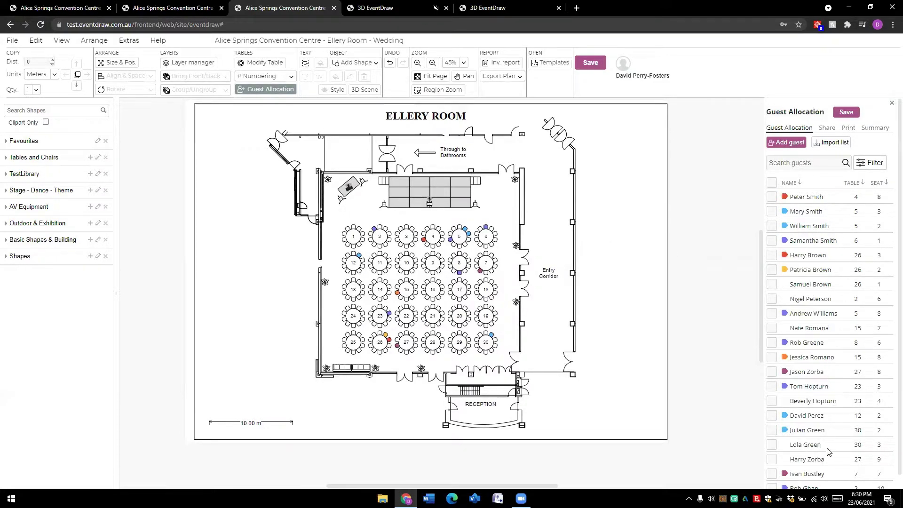
Start a new guest entry and fill in the guest's first and last name.
click(794, 143)
click(794, 130)
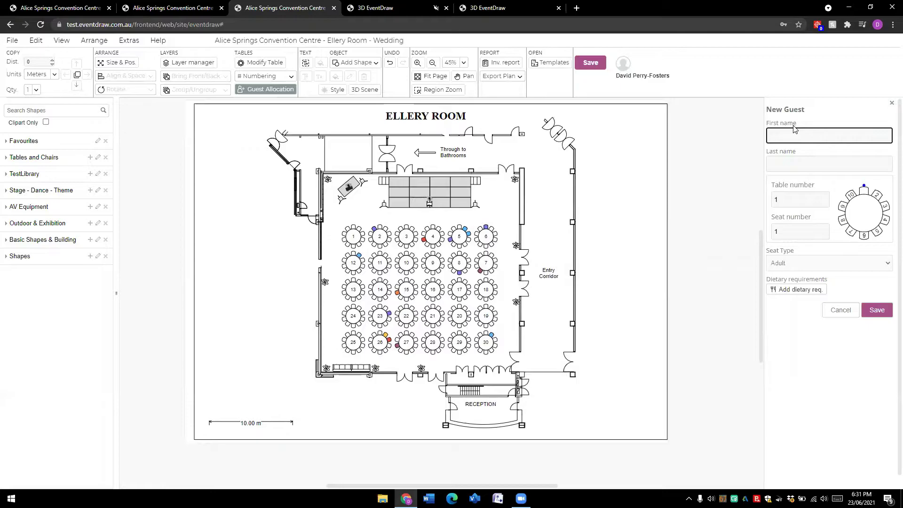
text(Bob)
click(789, 160)
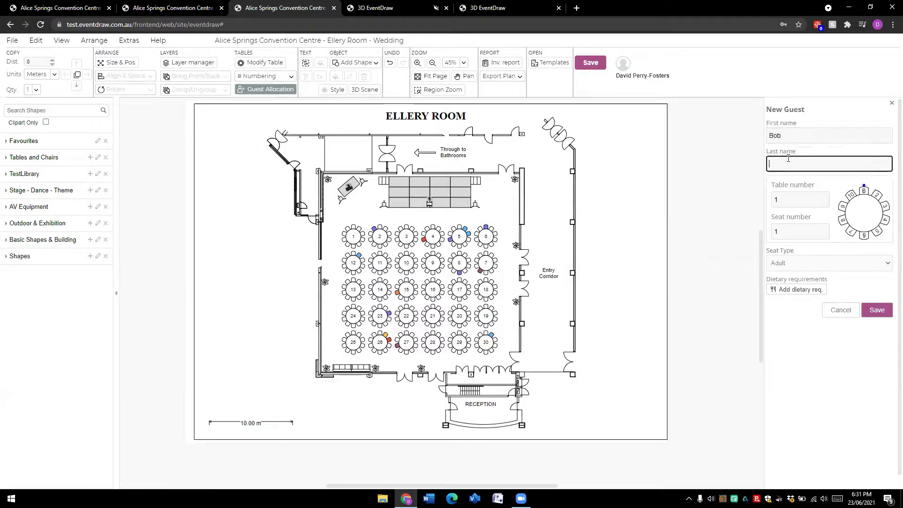
text(Brown)
Assign the new guest to table 5, seat 6, and keep Adult as the seat type.
click(824, 197)
click(824, 197)
click(824, 197)
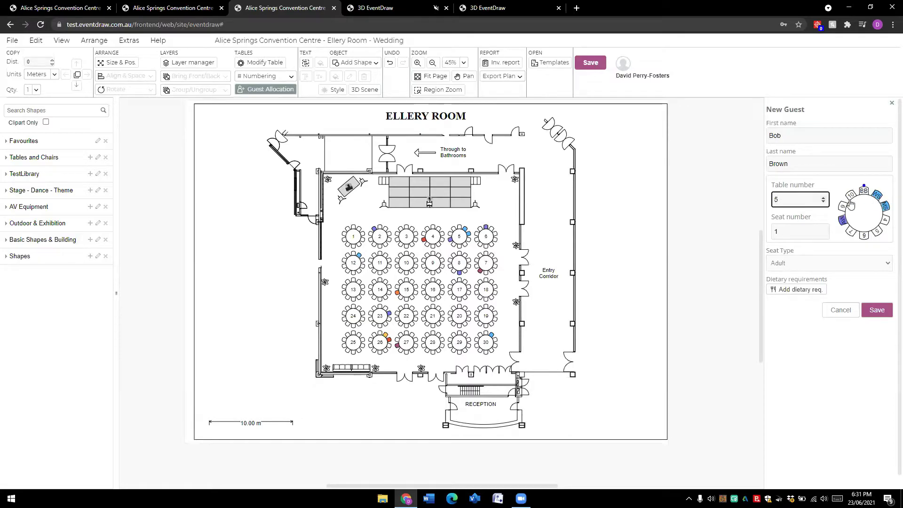
click(824, 229)
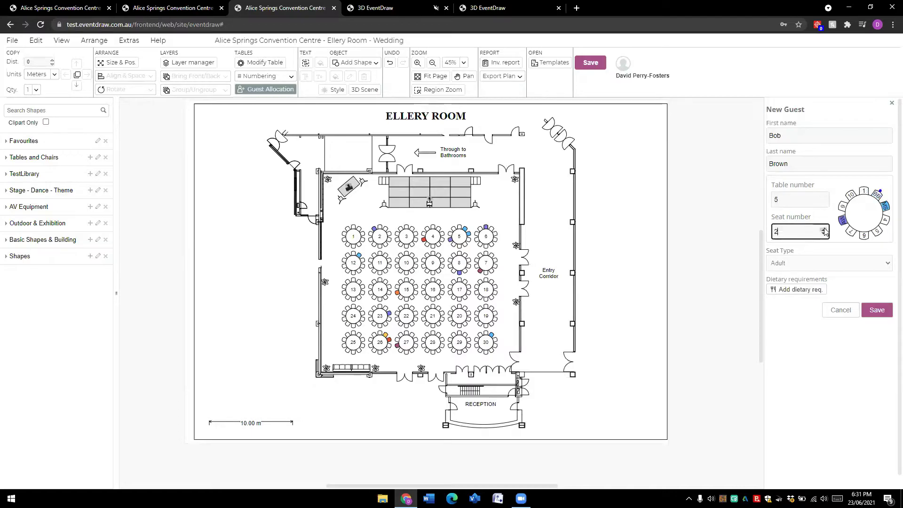
click(824, 229)
click(824, 229)
click(823, 229)
click(808, 263)
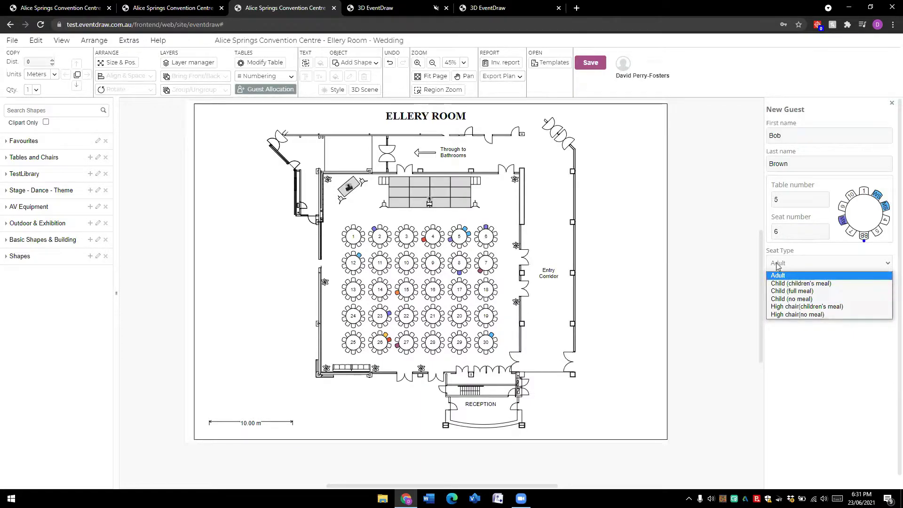
click(818, 346)
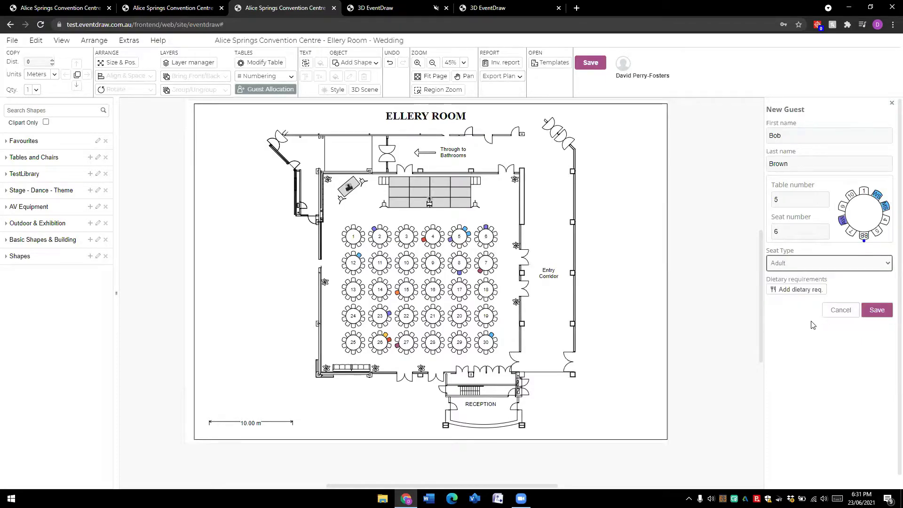
Create a new dietary requirement named "No seafood" with a yellow colour tag.
click(800, 293)
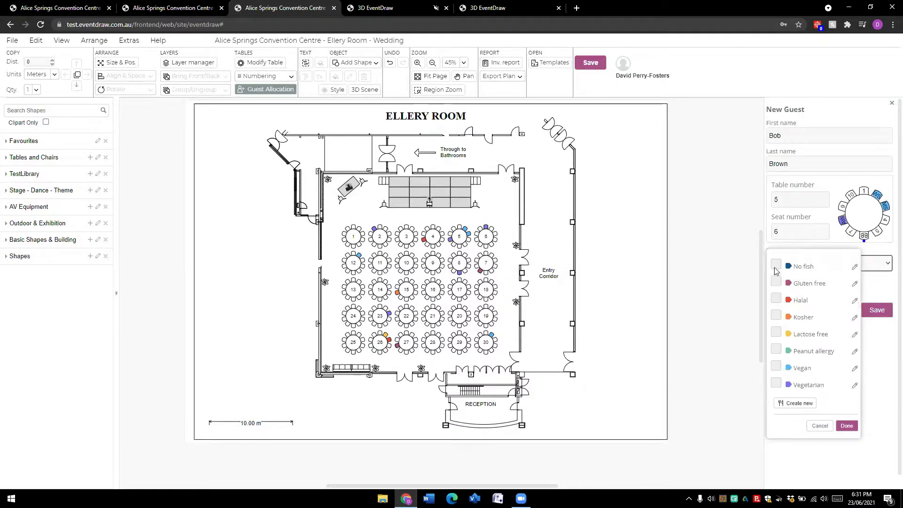
click(797, 403)
click(790, 185)
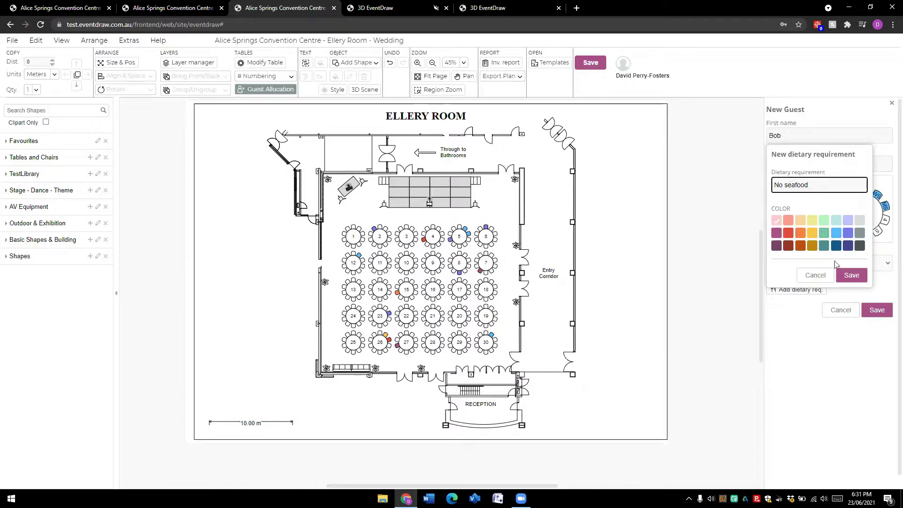
click(812, 233)
click(852, 275)
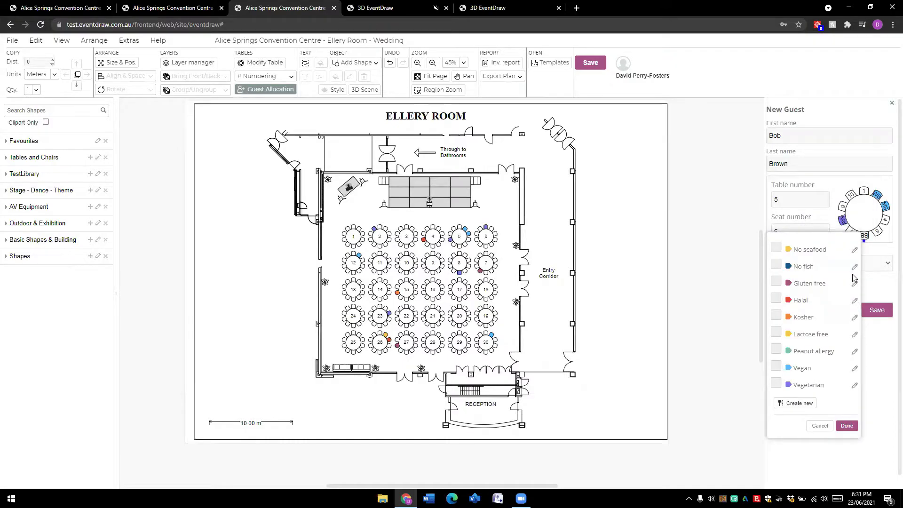
Give the new guest the No fish and No seafood requirements and save the guest.
click(777, 265)
click(776, 247)
click(847, 425)
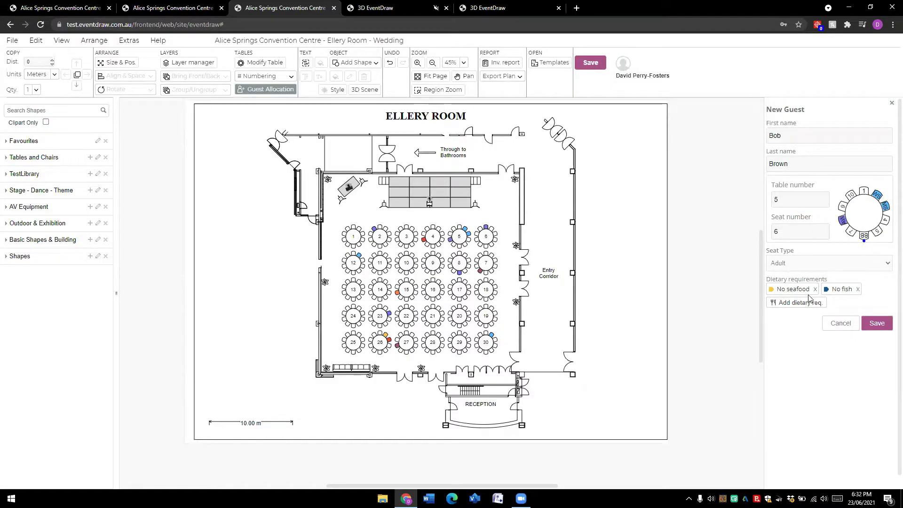
click(875, 323)
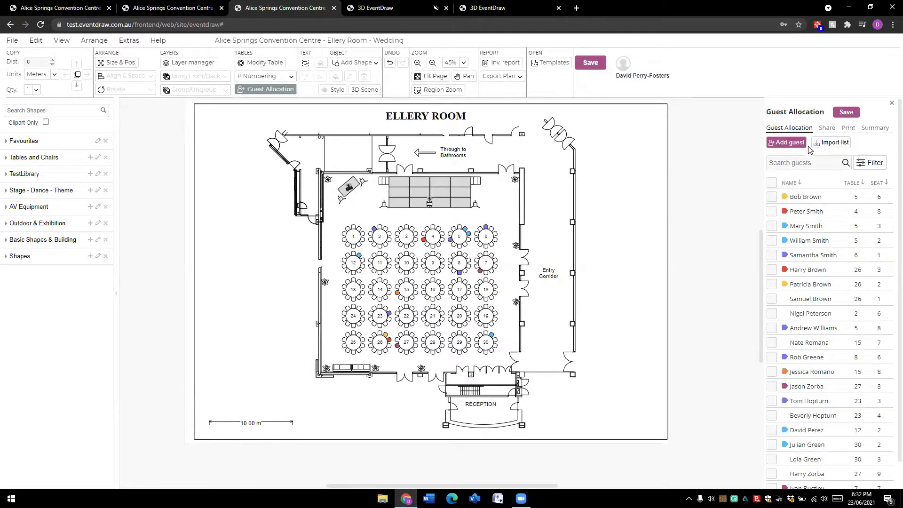
Examine the guest list import's column mapping for first name, last name and seat, and close it without importing.
click(832, 146)
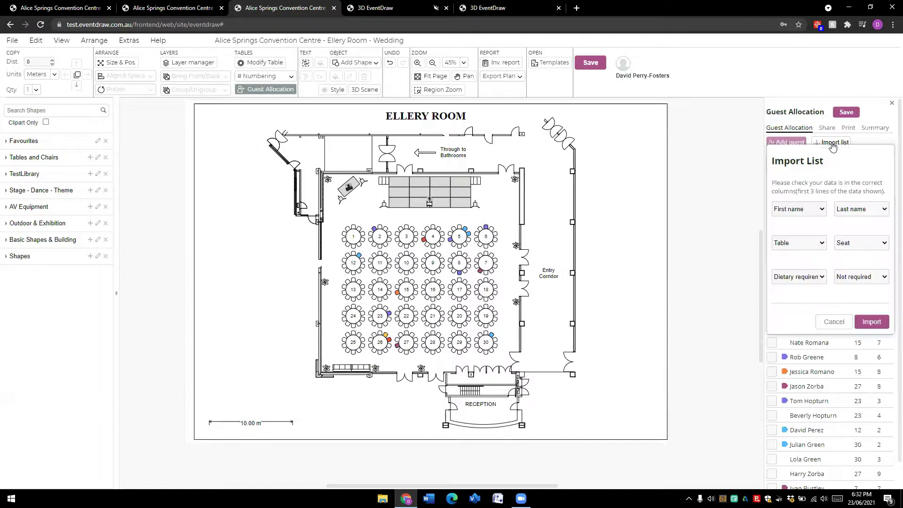
click(823, 210)
click(823, 210)
click(835, 323)
click(842, 146)
click(823, 212)
click(823, 213)
click(885, 210)
click(885, 210)
click(884, 243)
click(884, 243)
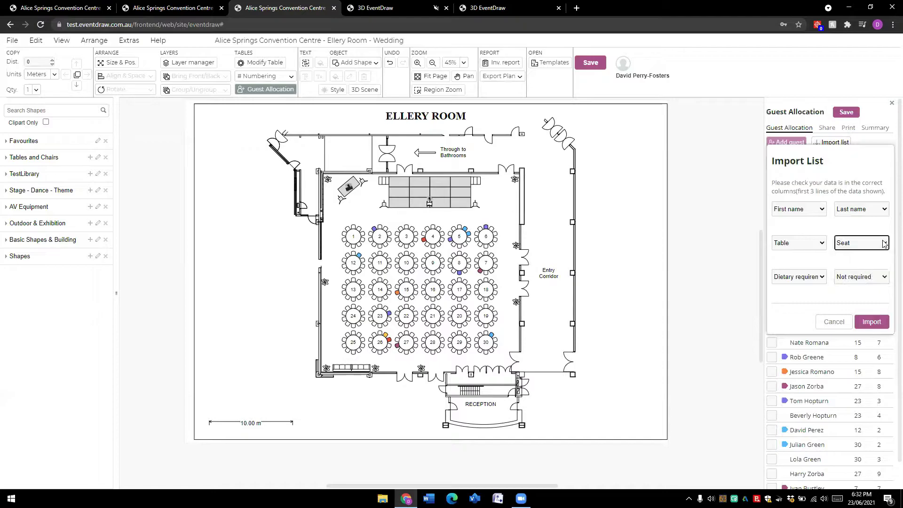
click(838, 324)
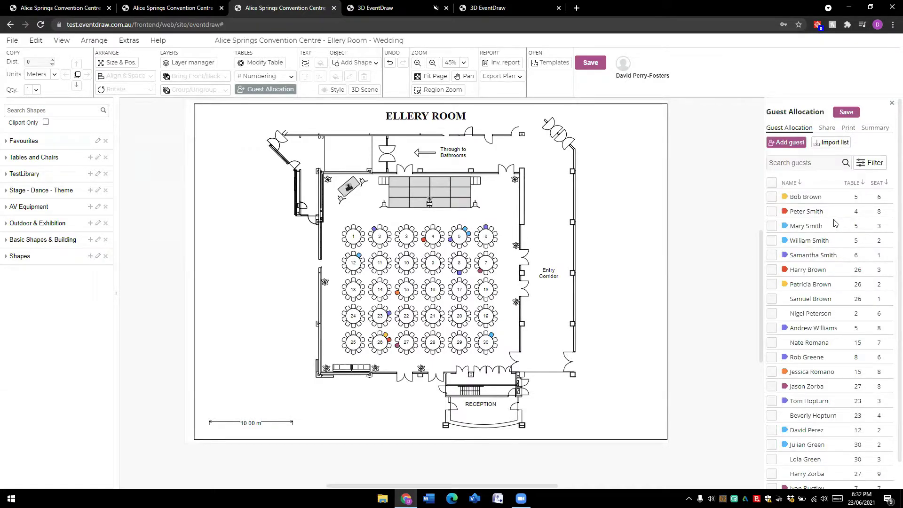
Open the guest list sharing settings for Awards Night and turn on password protection.
click(828, 129)
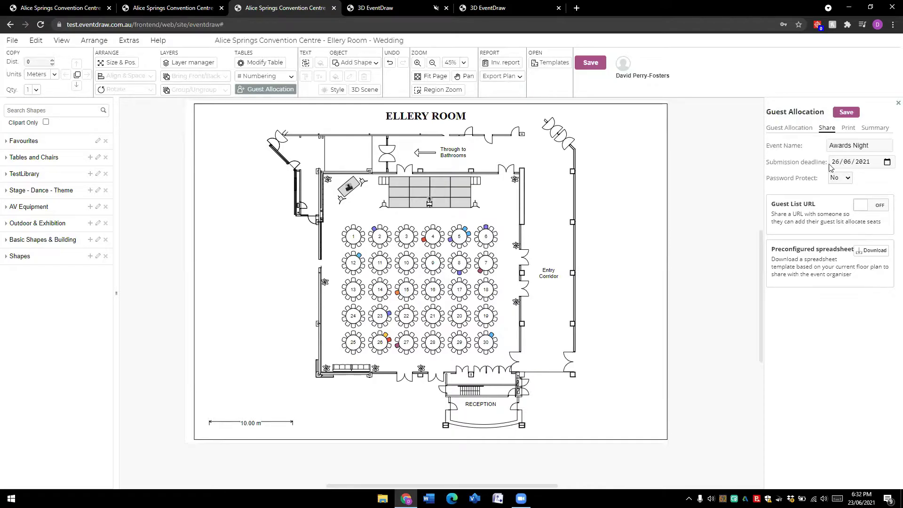
click(851, 178)
click(842, 196)
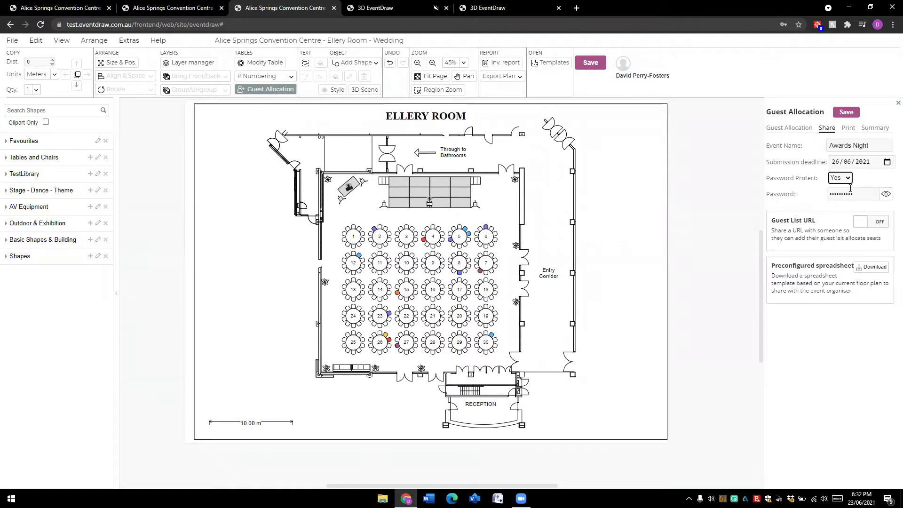
Share the guest list without password protection by enabling the guest list URL and copying its sharable link.
click(850, 178)
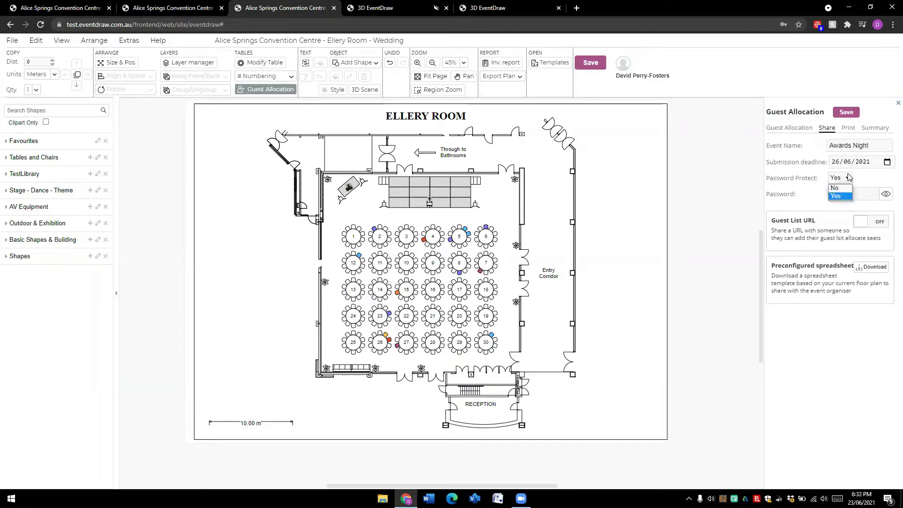
click(835, 188)
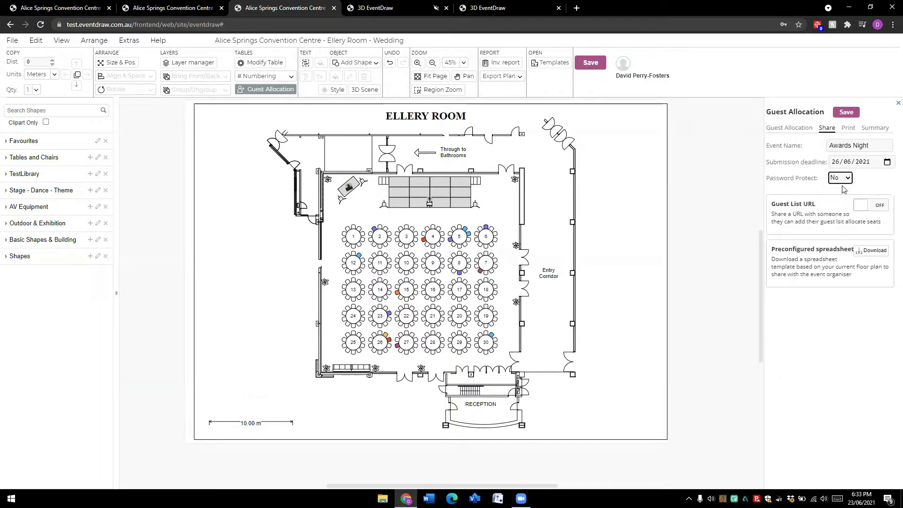
click(862, 212)
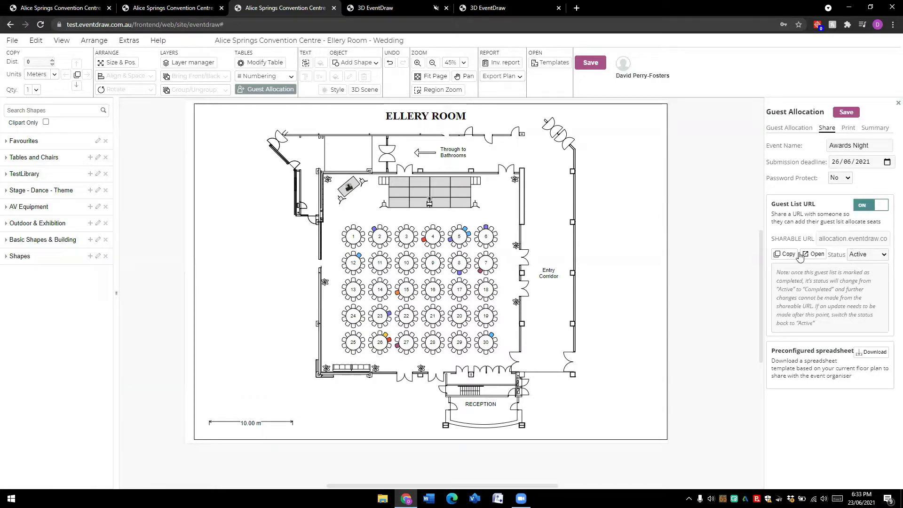
click(786, 255)
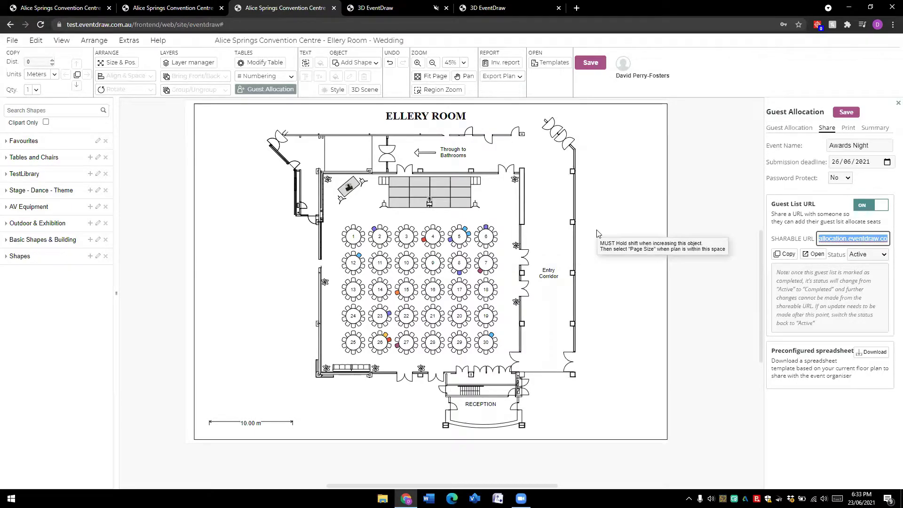
click(690, 181)
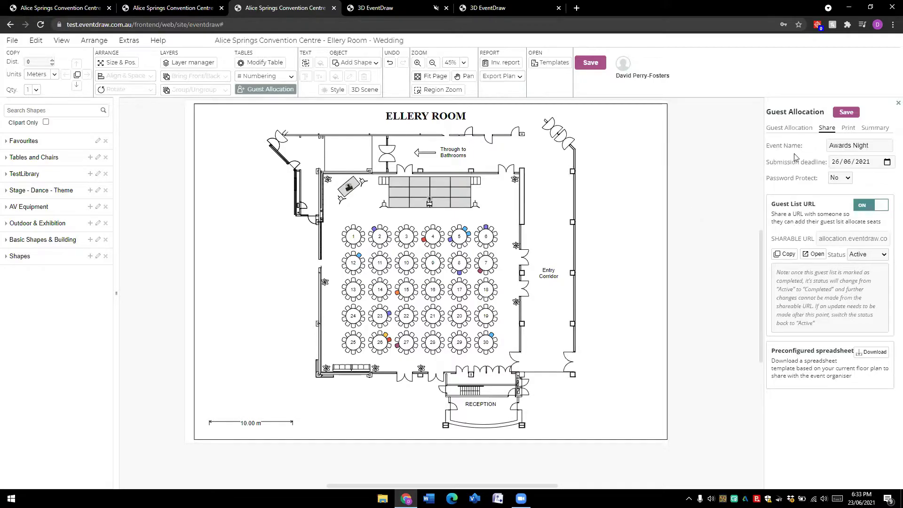
Examine the guest allocation print options, including floor plan, alphabetical and by-table guest lists, and dietary requirements.
click(848, 128)
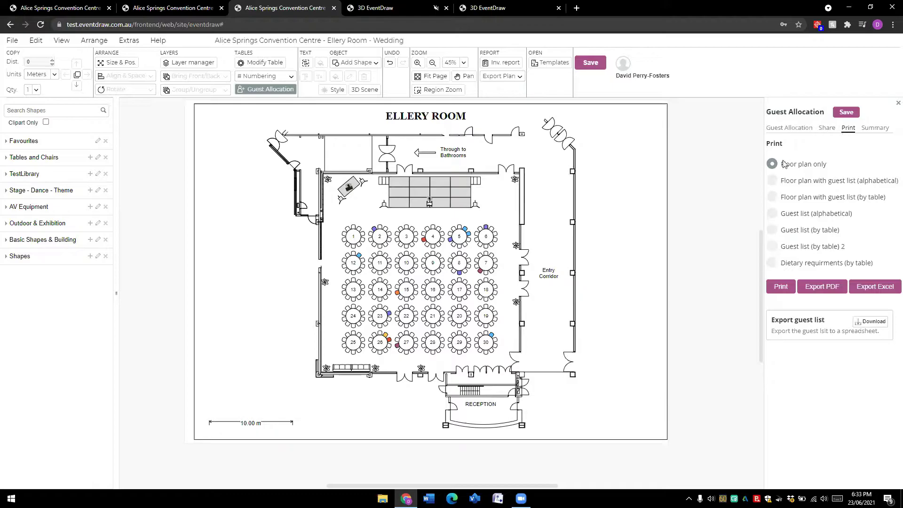
click(773, 181)
click(773, 197)
click(772, 214)
click(772, 264)
click(772, 246)
click(773, 230)
click(772, 214)
Review the guest summary's chair use per table and its seating types, sorting the seating types by table number.
click(872, 131)
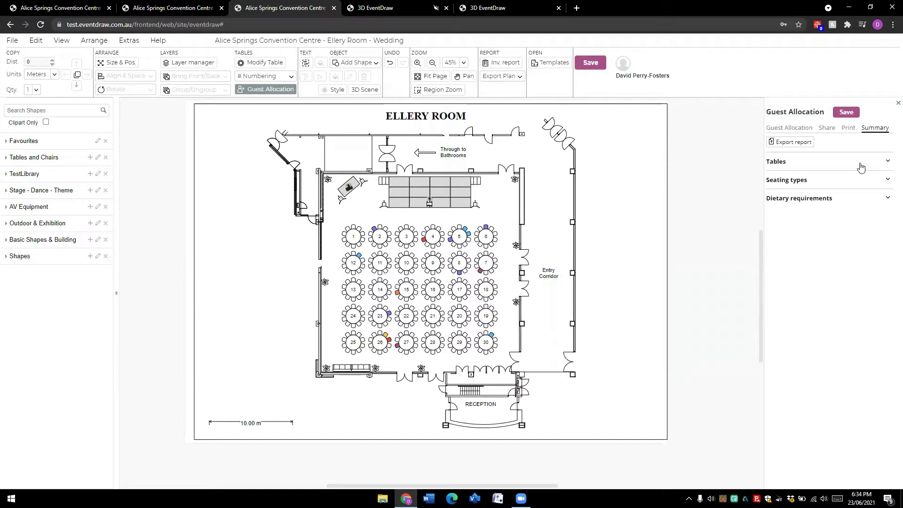
click(889, 163)
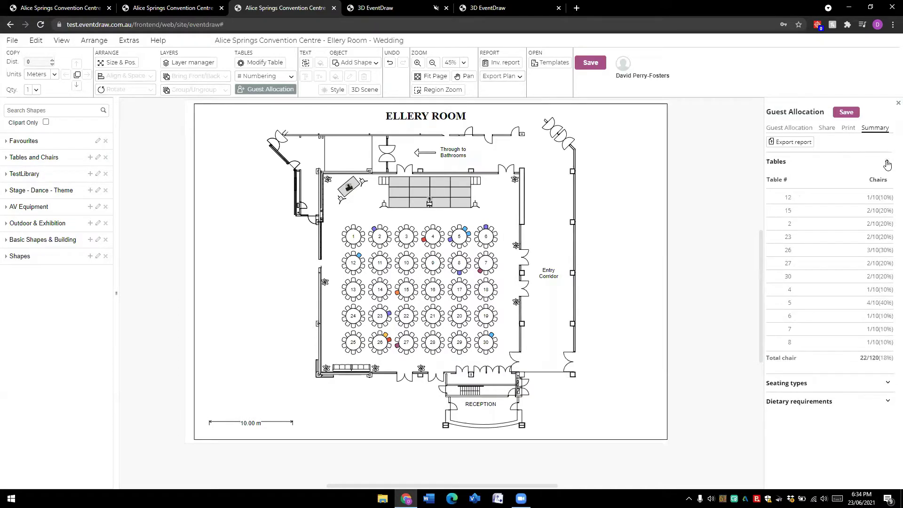
click(778, 181)
click(774, 162)
click(771, 188)
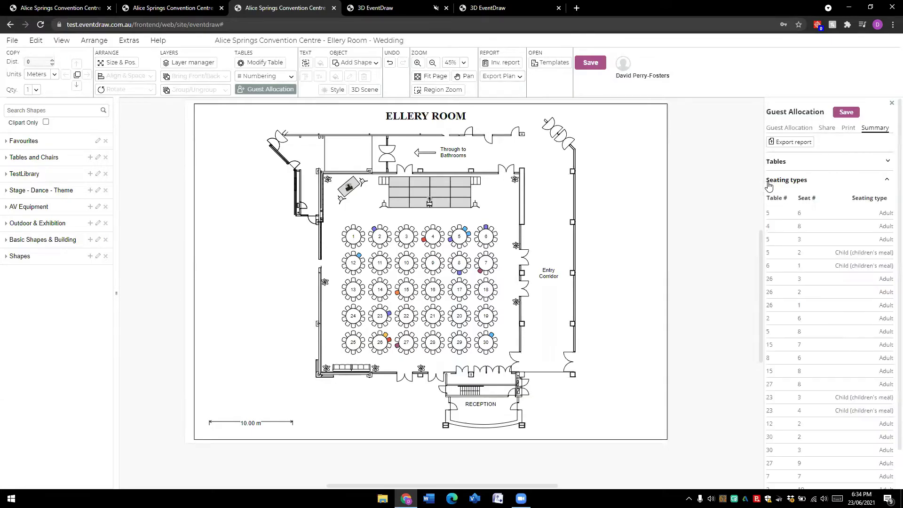
click(775, 198)
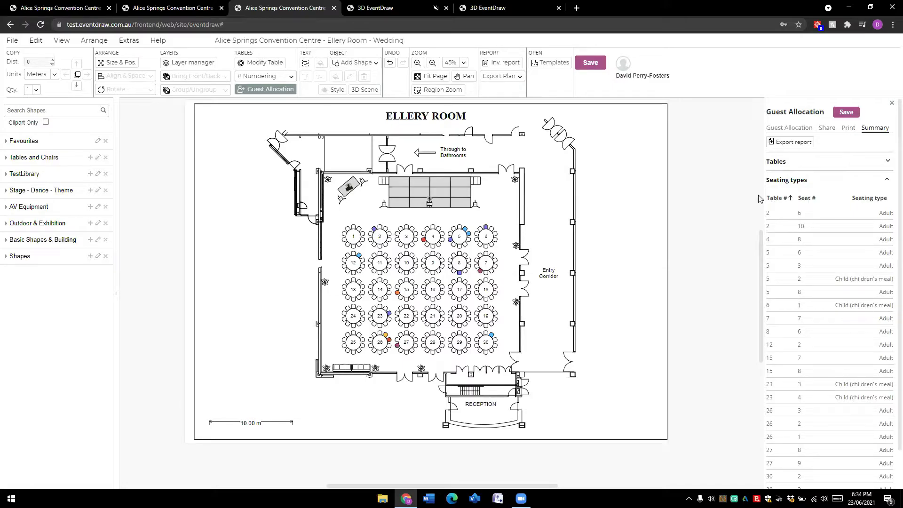
click(774, 184)
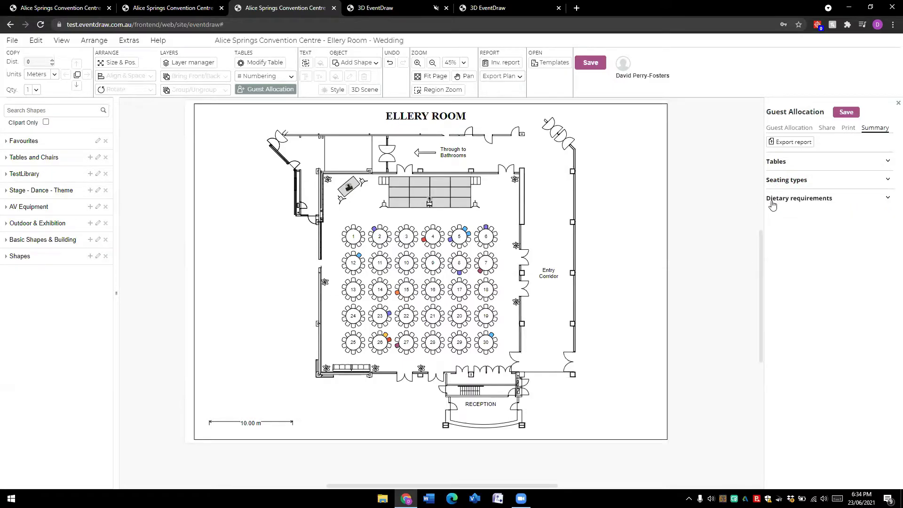
Inspect the summary's gluten free requirement and open the details of its guest seated at table 27, seat 8.
click(773, 203)
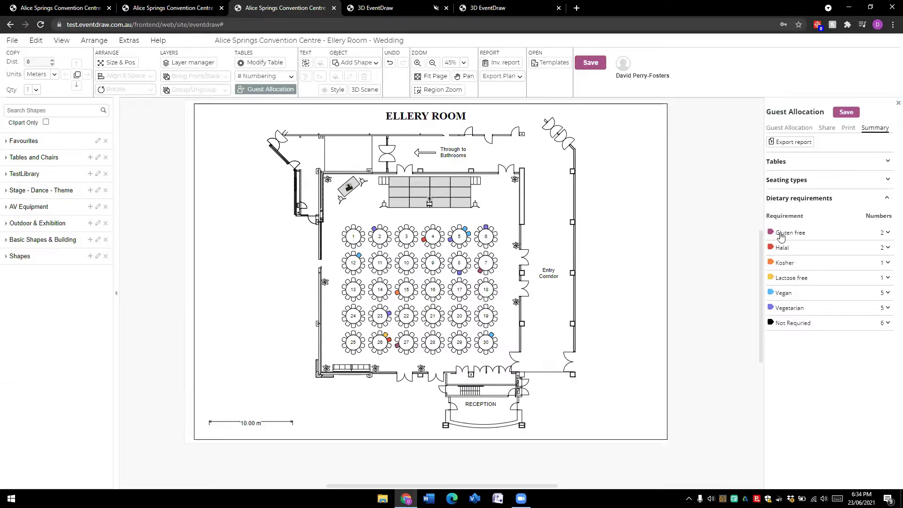
click(888, 234)
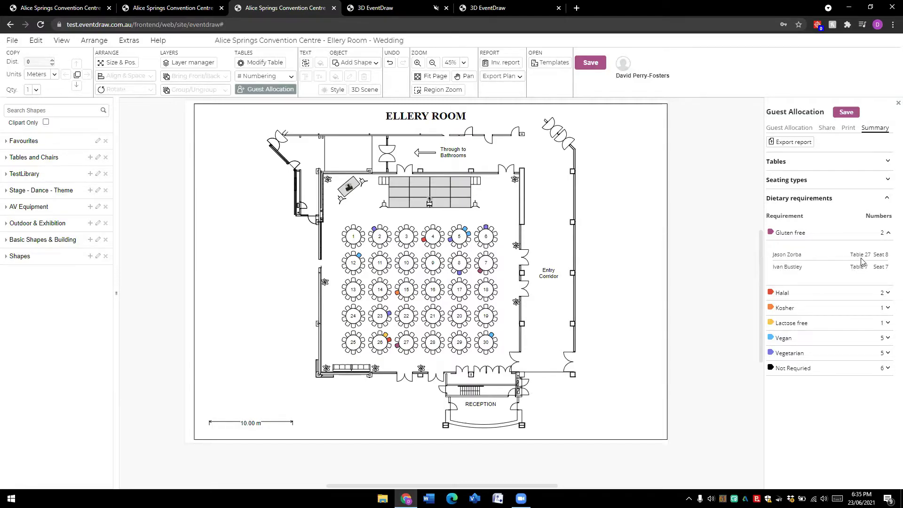
click(784, 255)
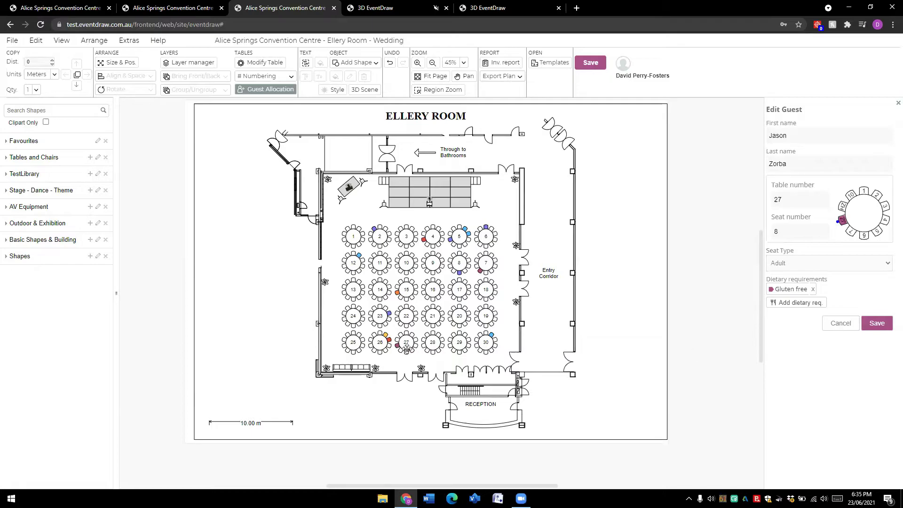
scroll(405, 352, up, 3)
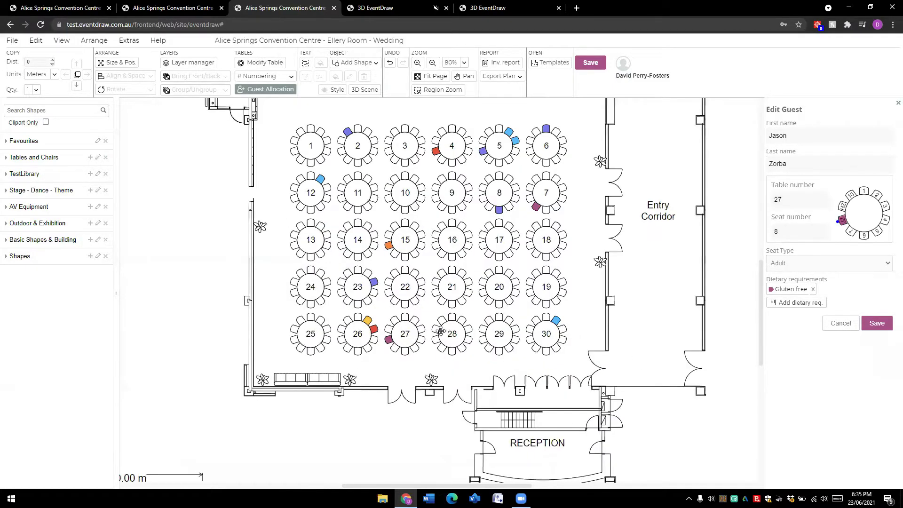
Space all the round tables 2.5 meters apart in both directions from the table edge and shift the block toward the stage.
scroll(348, 174, down, 3)
drag(334, 184, 533, 352)
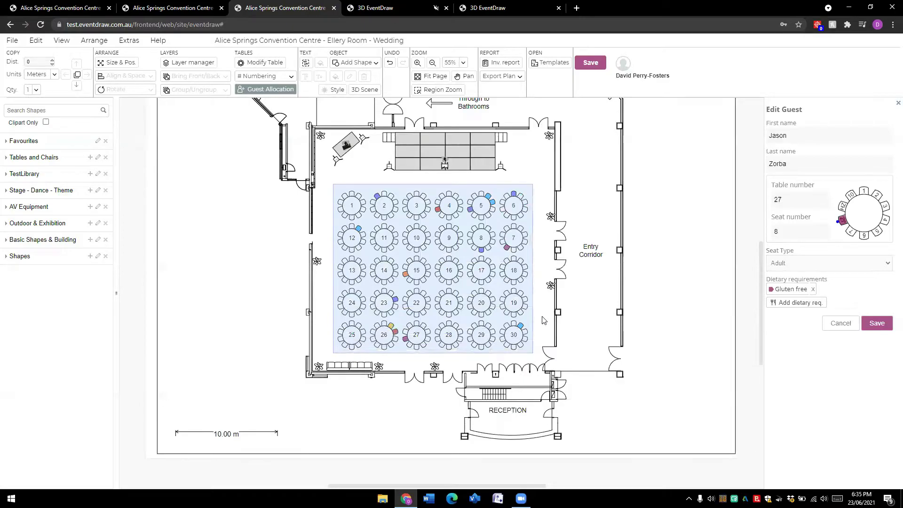
right_click(483, 205)
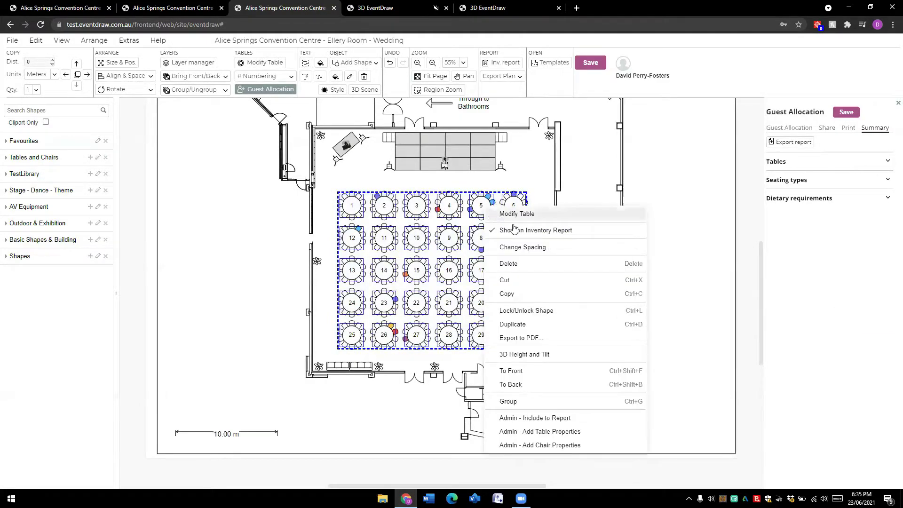
click(526, 248)
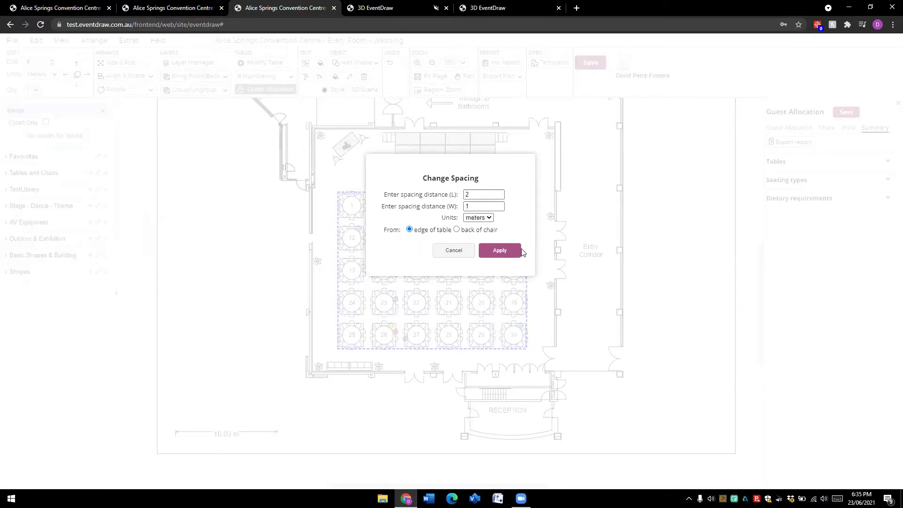
click(475, 196)
text(.5)
click(487, 219)
click(487, 220)
double_click(486, 207)
text(2)
click(499, 252)
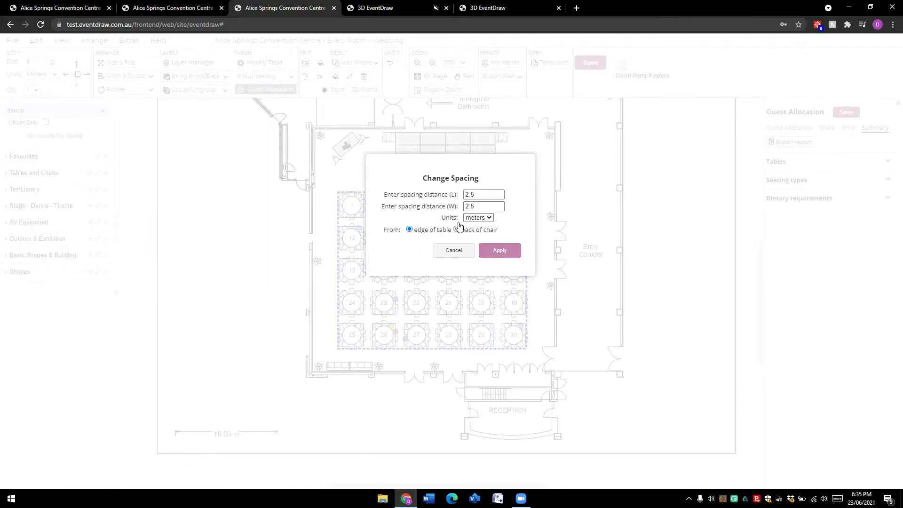
drag(477, 201, 453, 186)
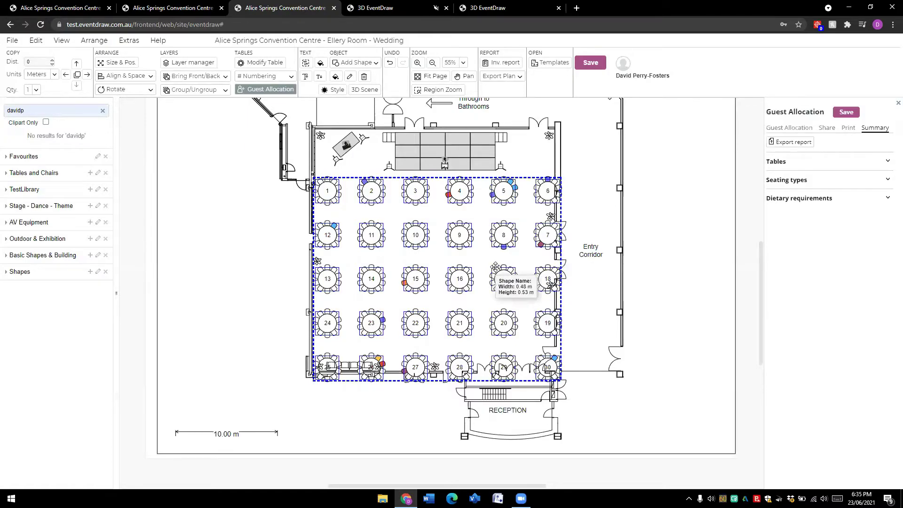
Set the tables' spacing to 0.7 meters in both directions from the back of chair and recentre the block in the room.
right_click(462, 191)
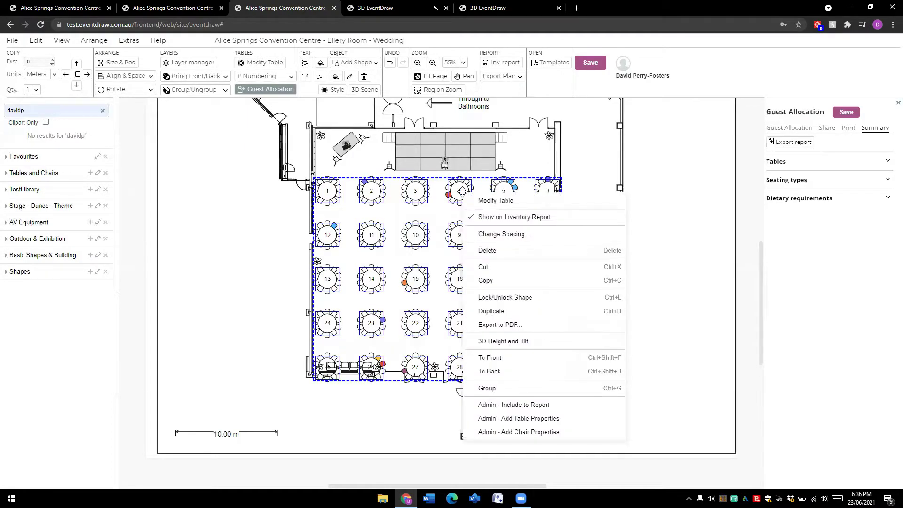
click(489, 235)
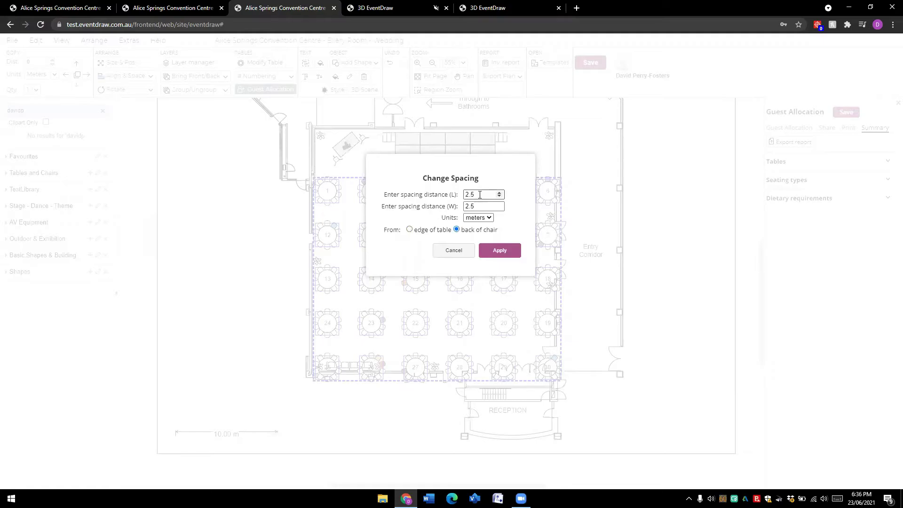
drag(480, 195, 468, 194)
text(7)
key(Tab)
key(BackSpace)
text(.7)
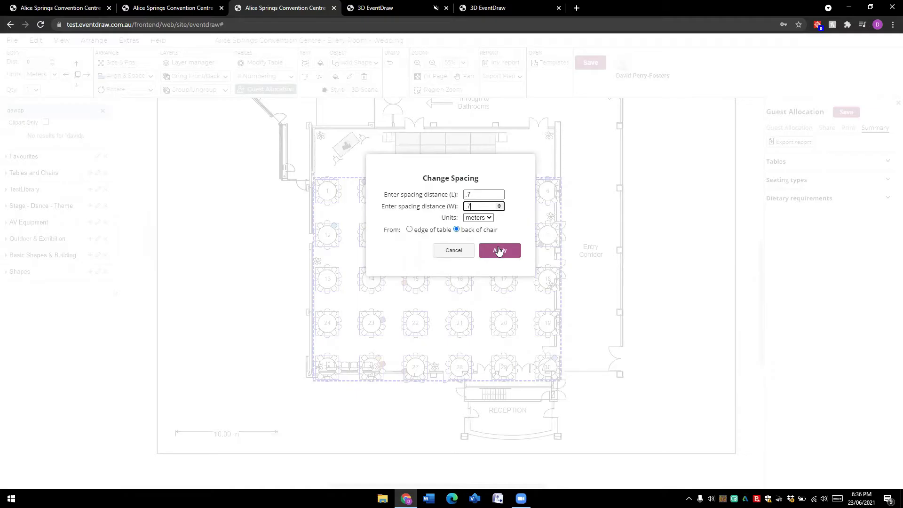
click(499, 251)
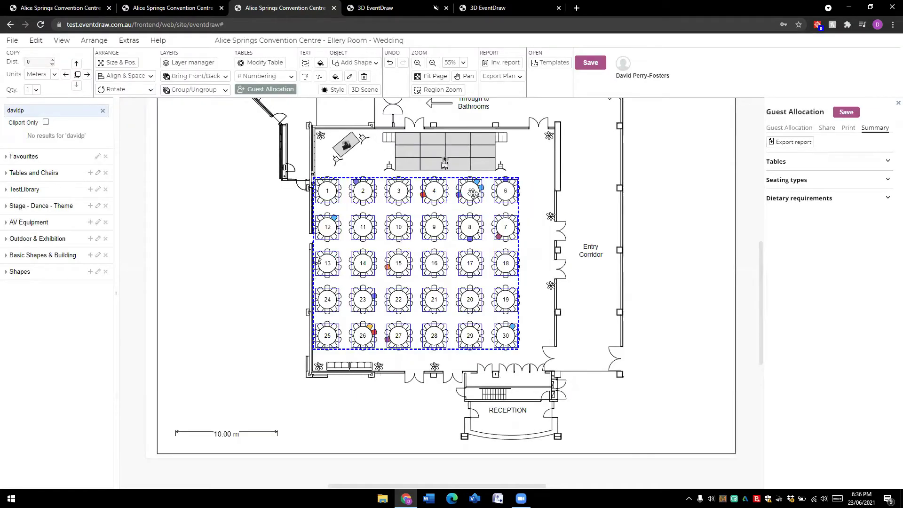
drag(484, 198, 503, 213)
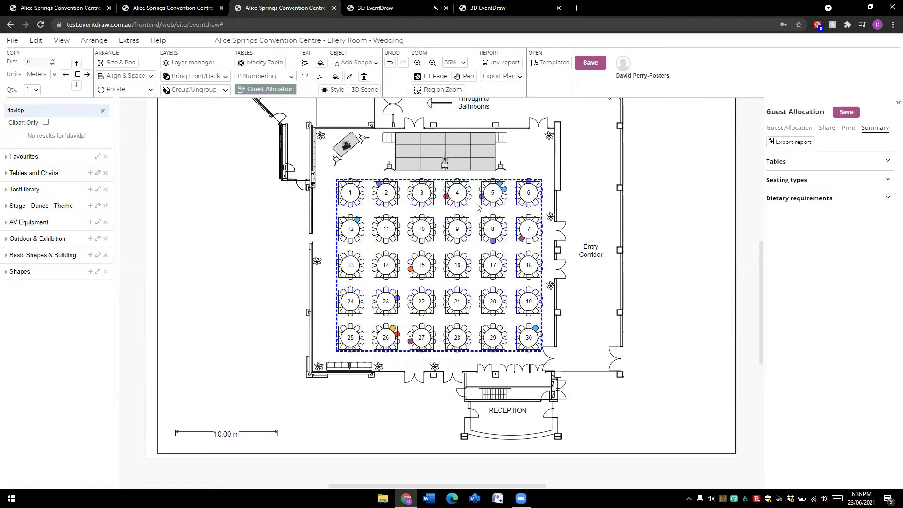
click(591, 215)
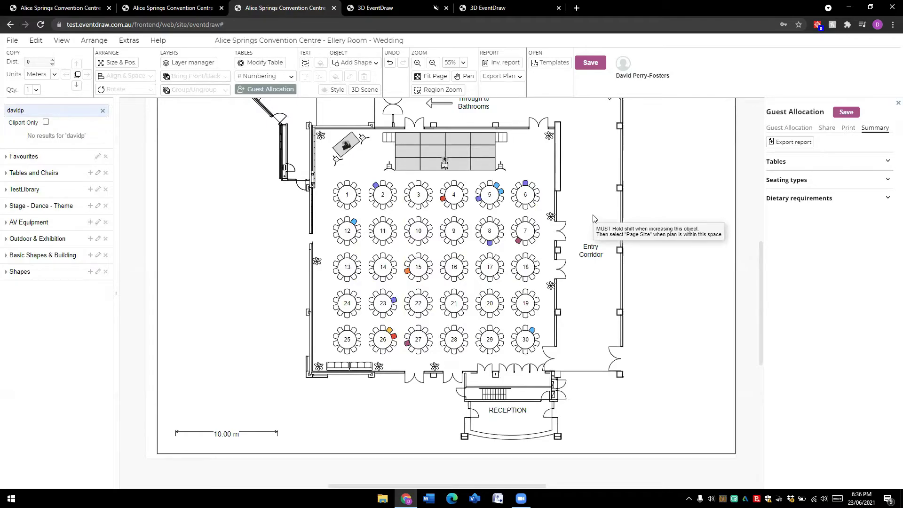
Search the shape library for "banqu" and place a single Banquet Chair in the empty area outside the room's west wall.
scroll(263, 231, up, 2)
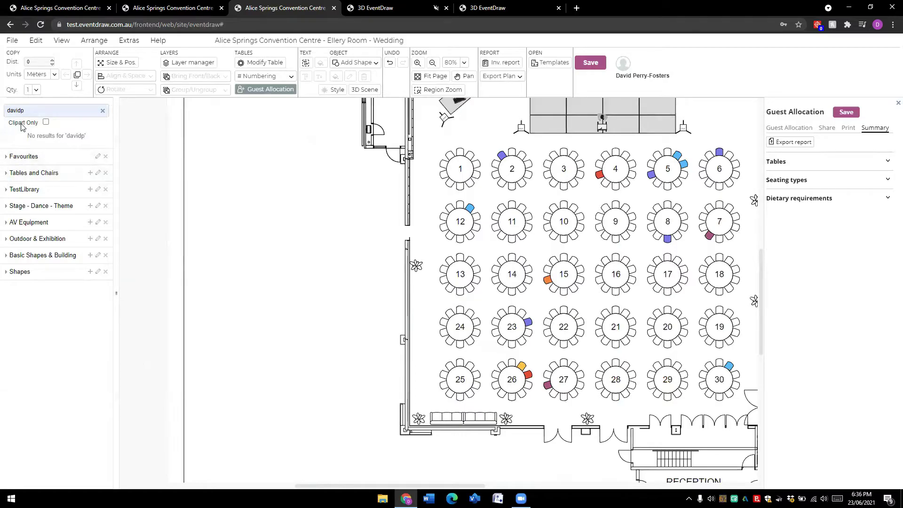
double_click(26, 109)
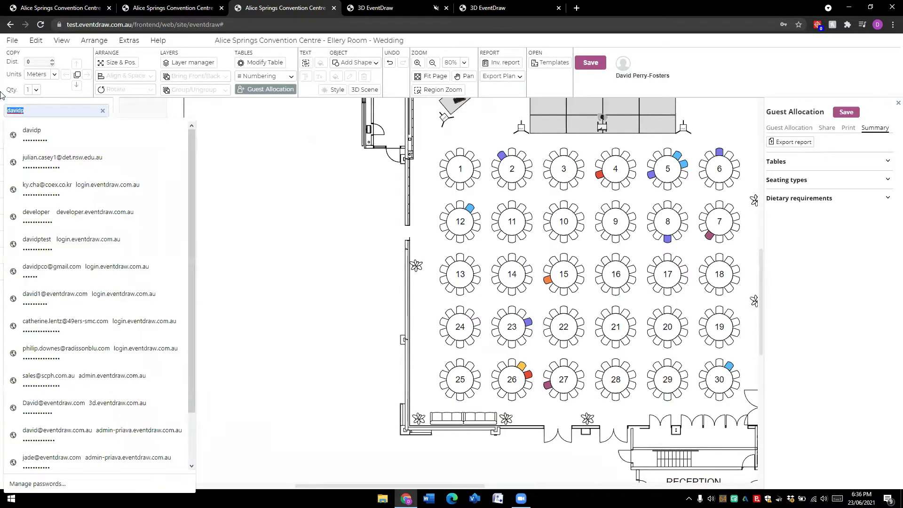
text(banqu)
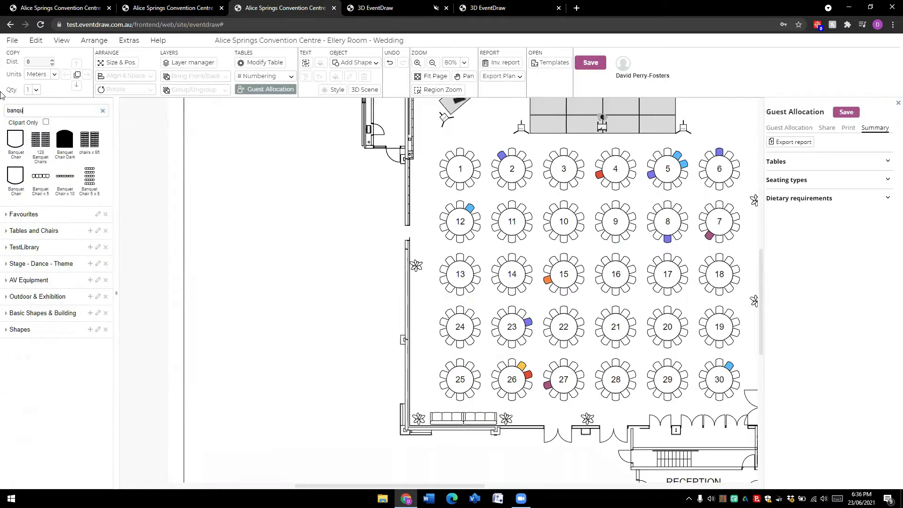
drag(15, 140, 292, 221)
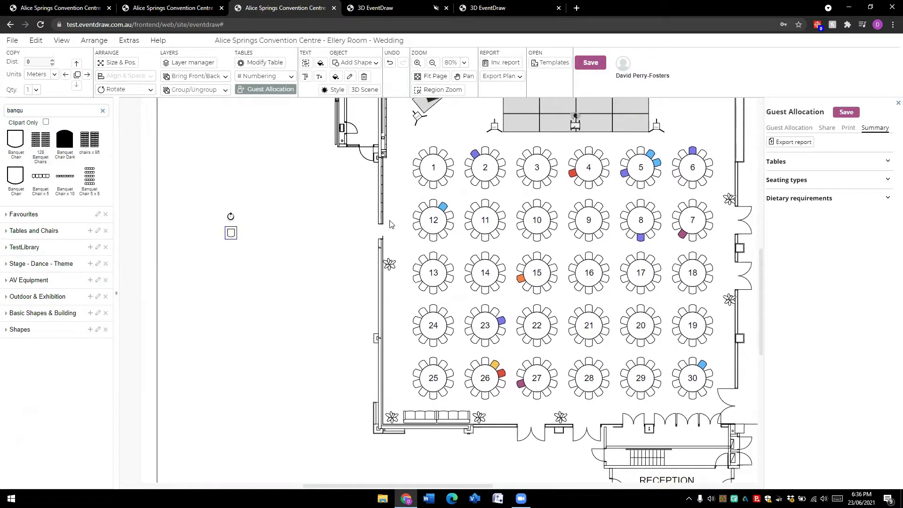
click(278, 89)
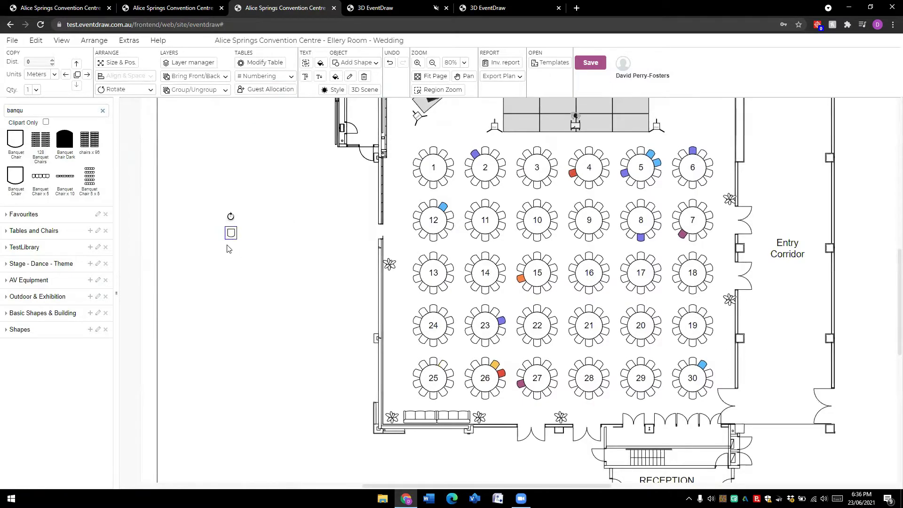
scroll(233, 250, up, 2)
drag(232, 229, 211, 226)
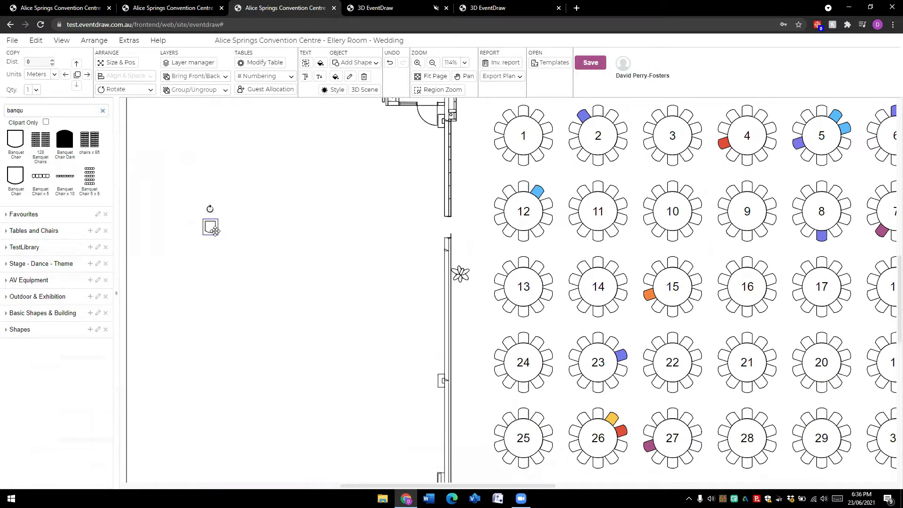
Copy the banquet chair seven times to the right to form a row of eight chairs.
click(87, 74)
click(87, 74)
click(87, 74)
click(87, 74)
click(87, 74)
click(87, 74)
click(87, 74)
Copy the whole row of banquet chairs downward three times to build a block of four rows.
click(180, 202)
drag(179, 199, 333, 283)
click(77, 86)
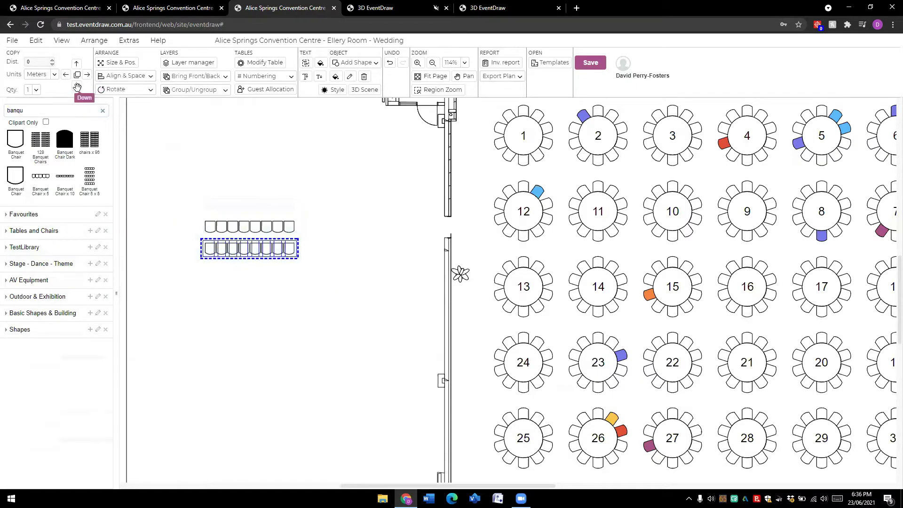
click(77, 86)
click(77, 86)
Select the whole block of banquet chairs and set its spacing to 1.5 meters in both directions from the back of chair.
click(179, 202)
drag(178, 199, 317, 335)
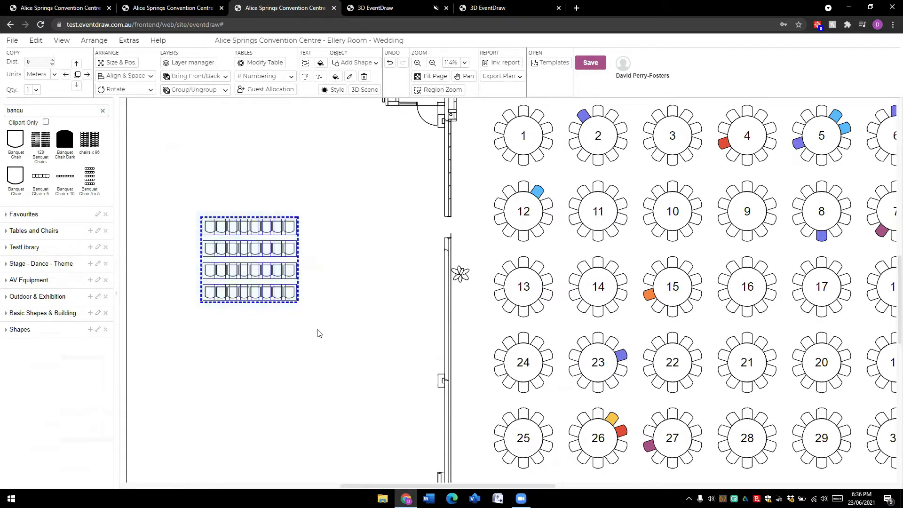
right_click(245, 227)
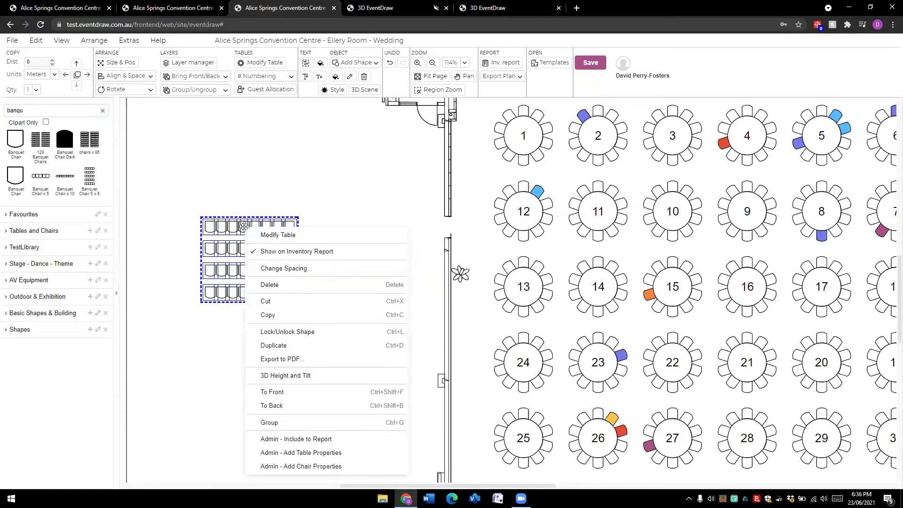
click(297, 269)
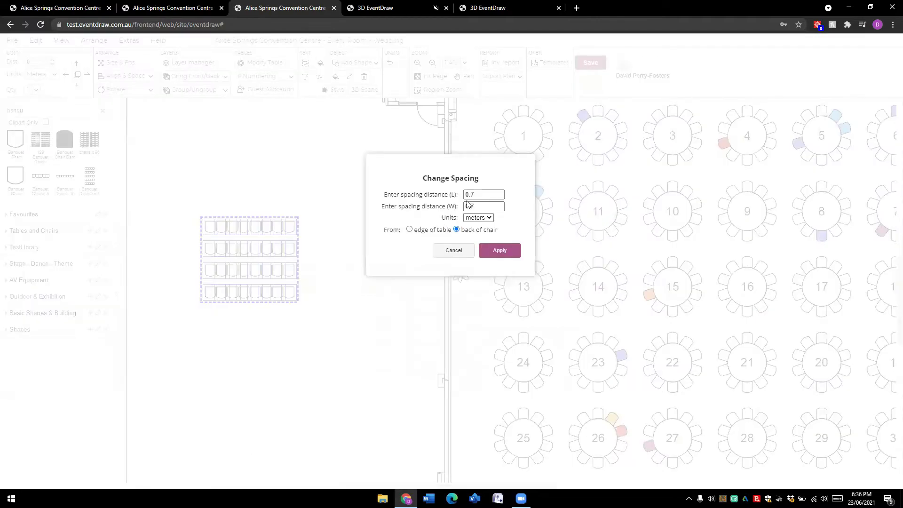
click(444, 192)
text(1.5)
key(Tab)
text(1.5)
click(501, 253)
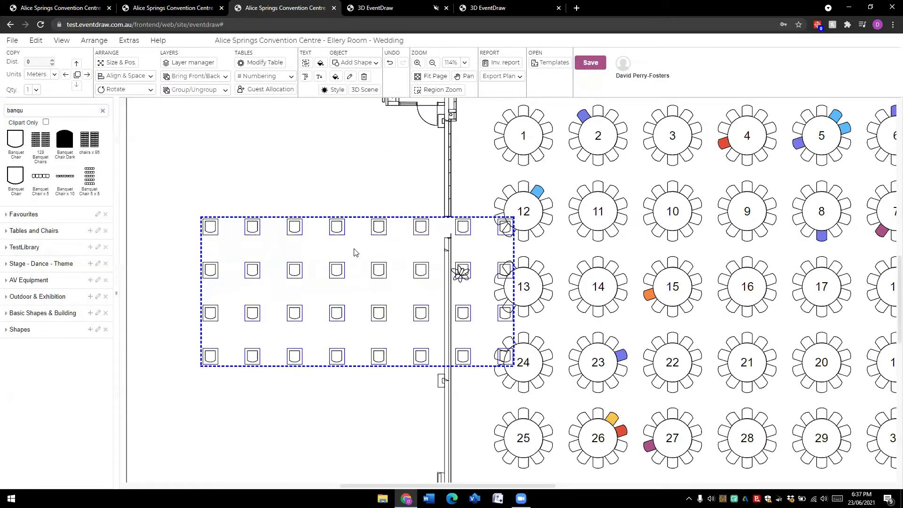
Move the spaced chair block west so that it sits outside the room's west wall, and deselect it.
scroll(356, 253, down, 2)
click(400, 237)
drag(402, 234, 353, 222)
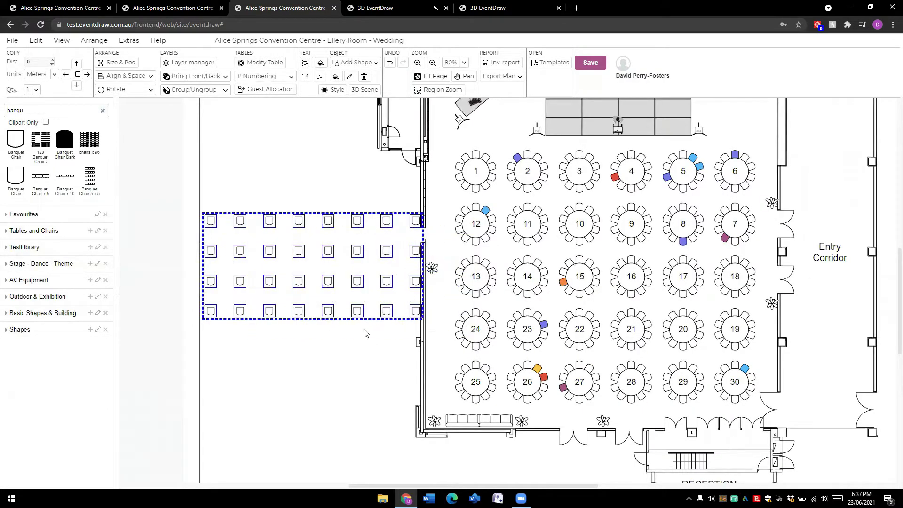
click(368, 350)
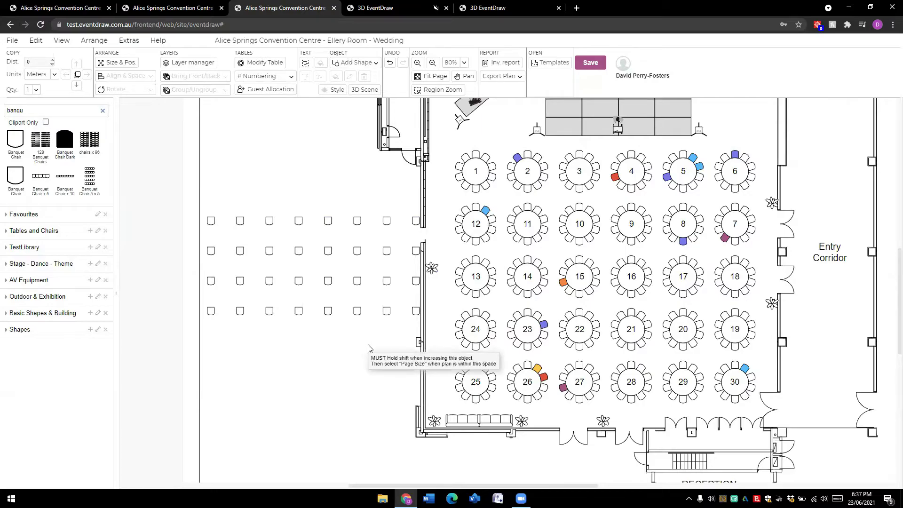
Set the chair block's spacing to 0.7 meters in both directions and recentre it in the empty area west of the room.
drag(190, 201, 424, 322)
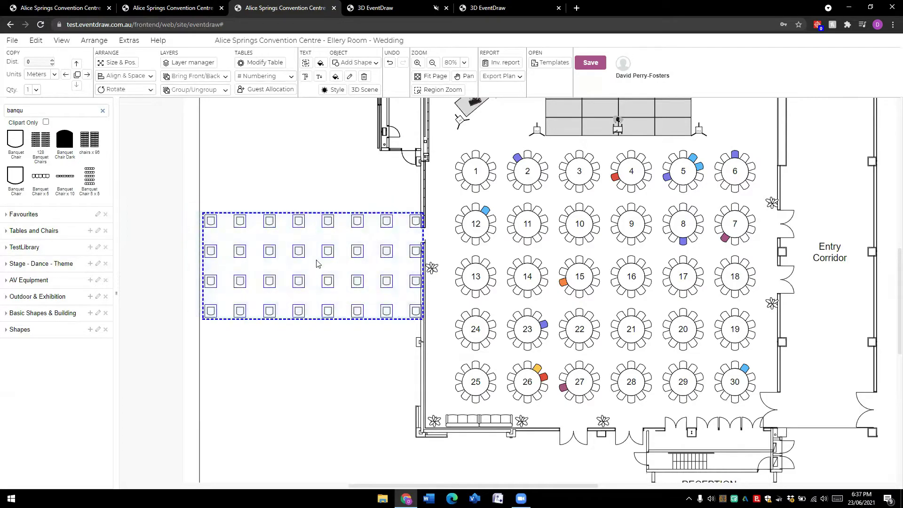
right_click(299, 221)
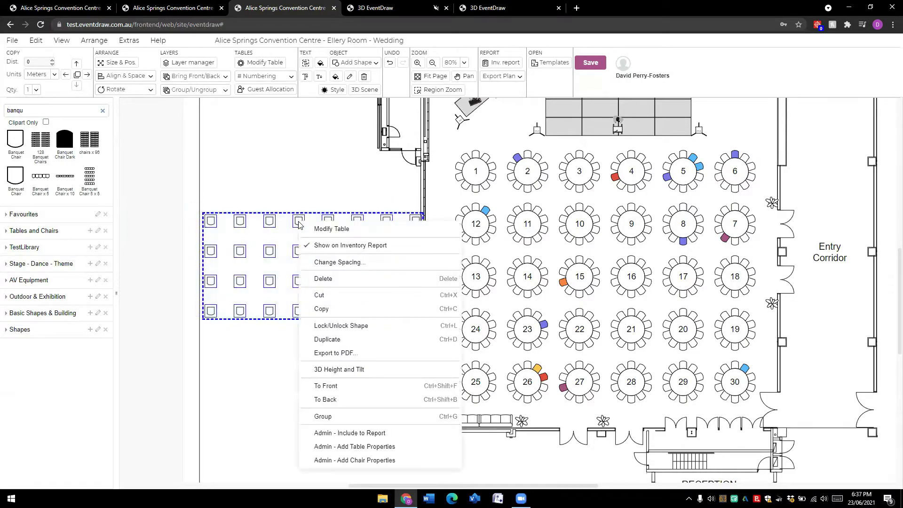
click(334, 263)
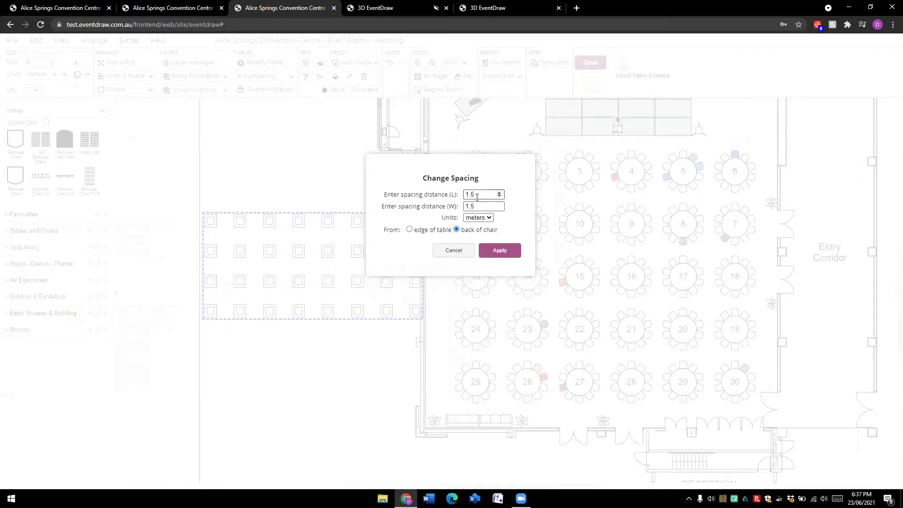
drag(475, 194, 455, 193)
text(0.7)
key(Tab)
text(0)
click(501, 251)
drag(341, 230, 369, 234)
click(367, 318)
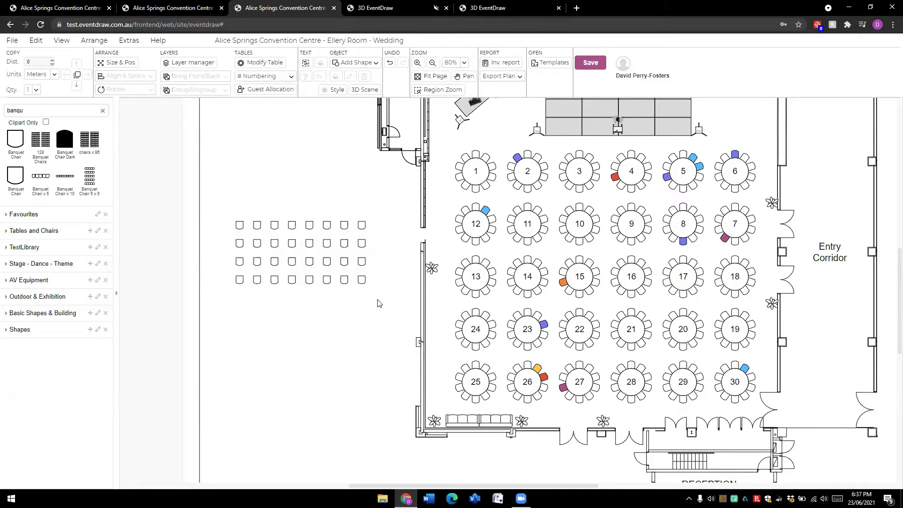
Build a three-sided wall with the Wall Builder in the empty area east of the Entry Corridor, starting and ending on its outer wall.
drag(369, 300, 255, 317)
drag(644, 197, 445, 286)
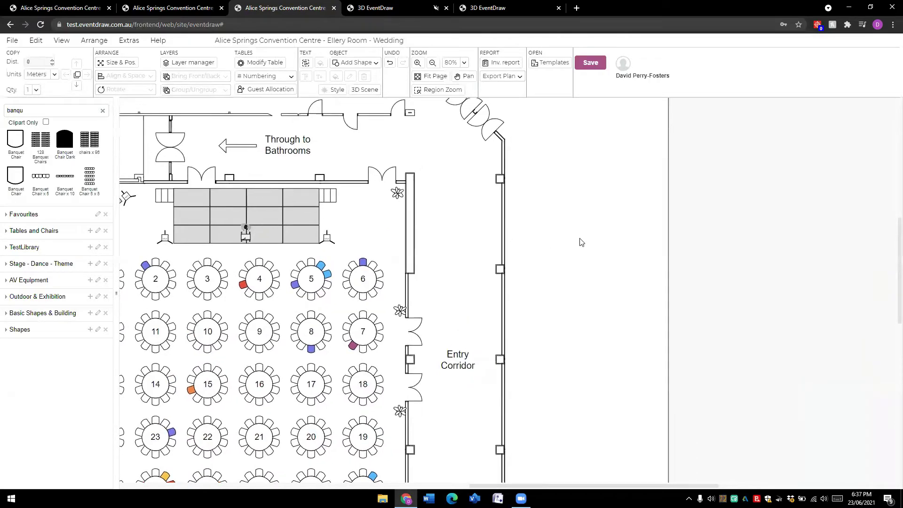
click(129, 41)
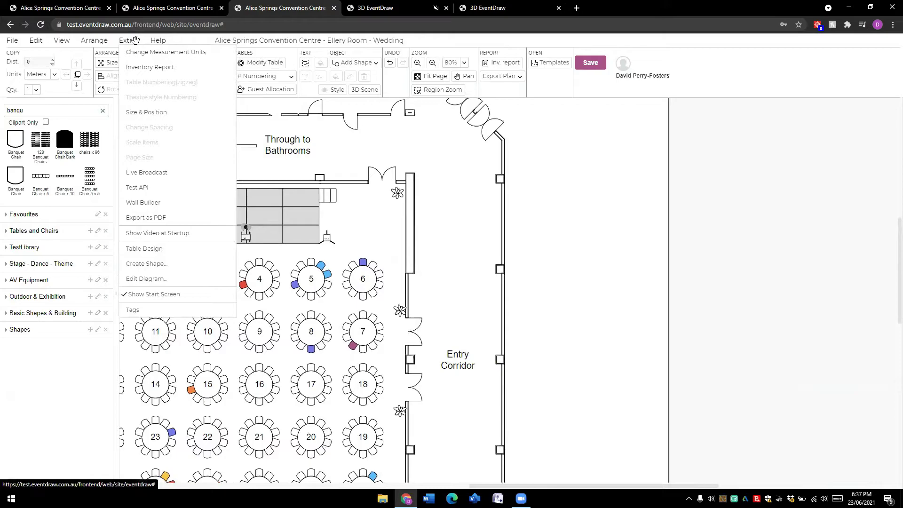
click(137, 40)
click(137, 41)
click(143, 203)
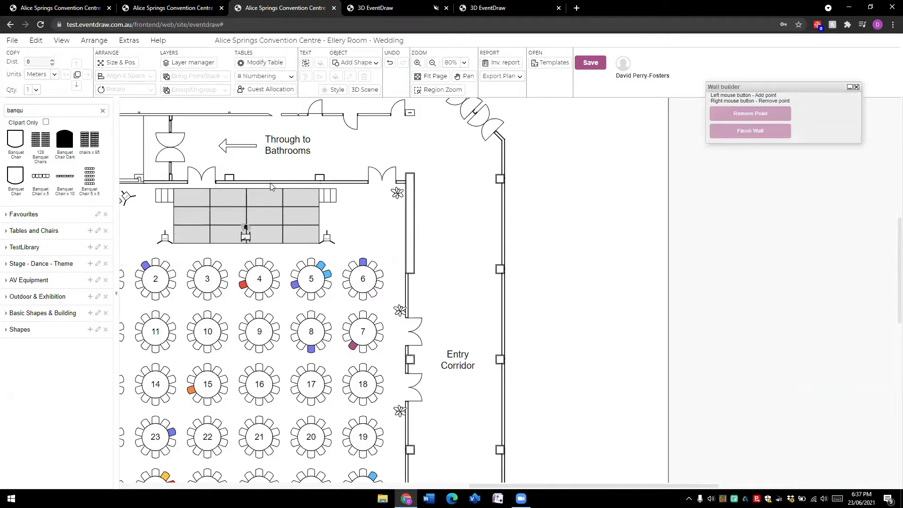
click(505, 203)
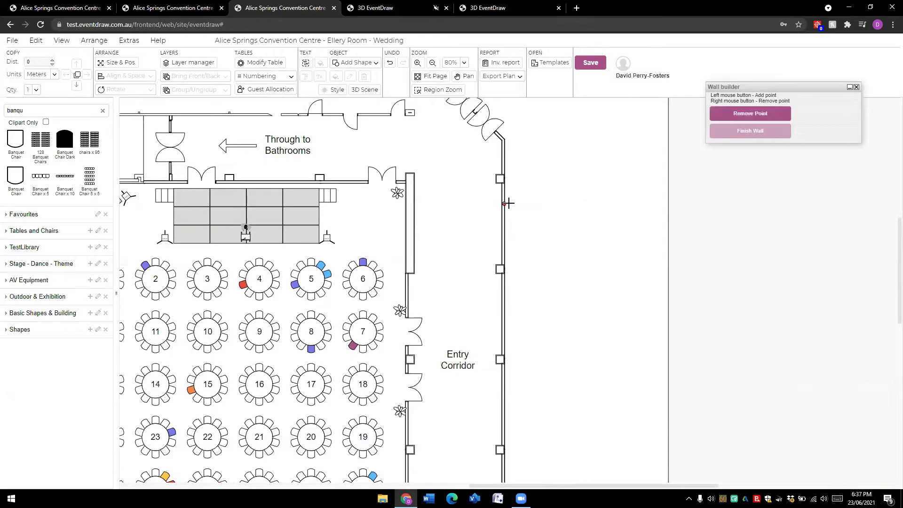
click(648, 203)
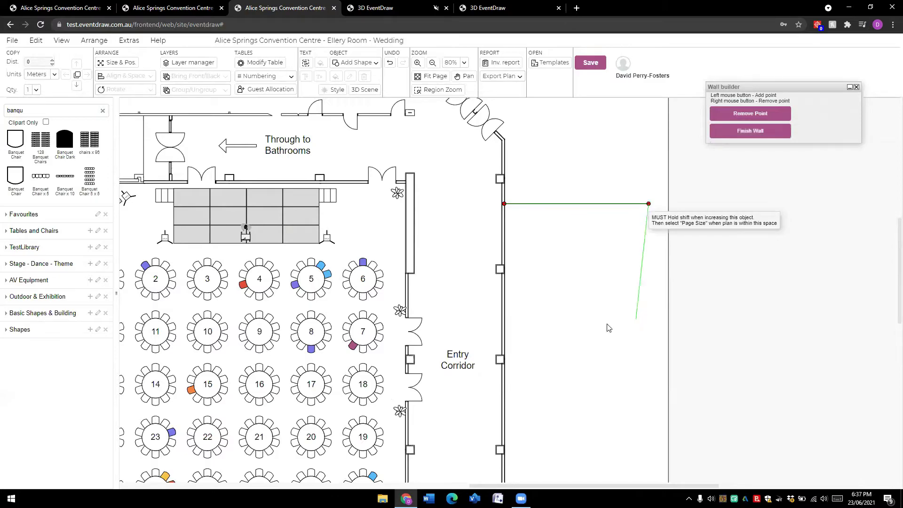
click(648, 465)
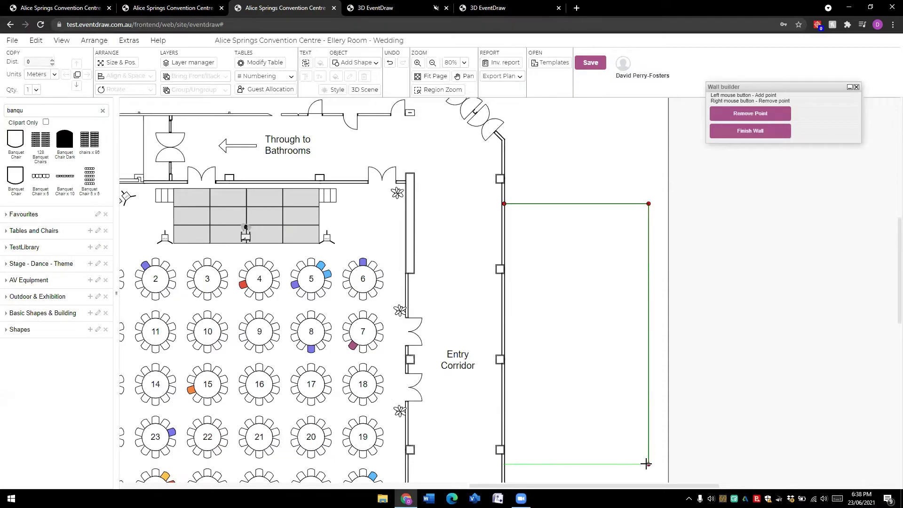
click(504, 464)
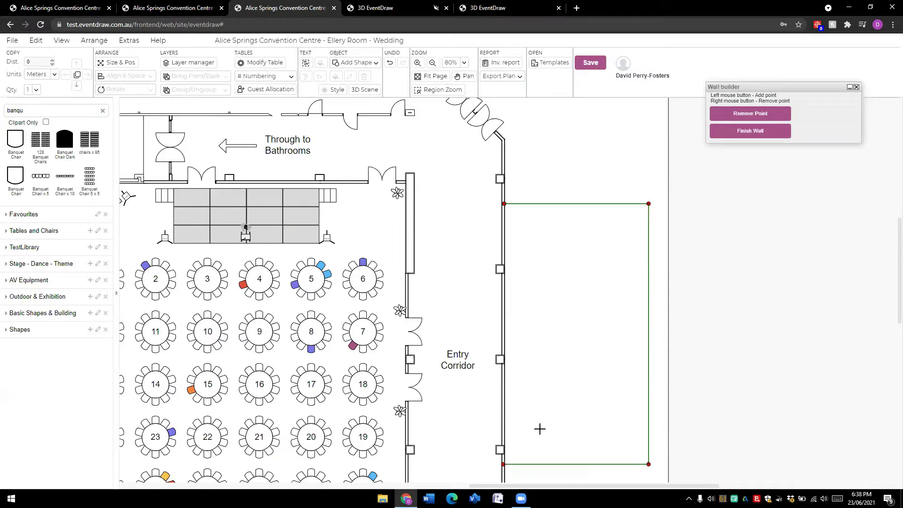
click(724, 136)
Generate the 3D scene of the Ellery Room plan and decline the browser's offer to save the password.
scroll(551, 272, down, 3)
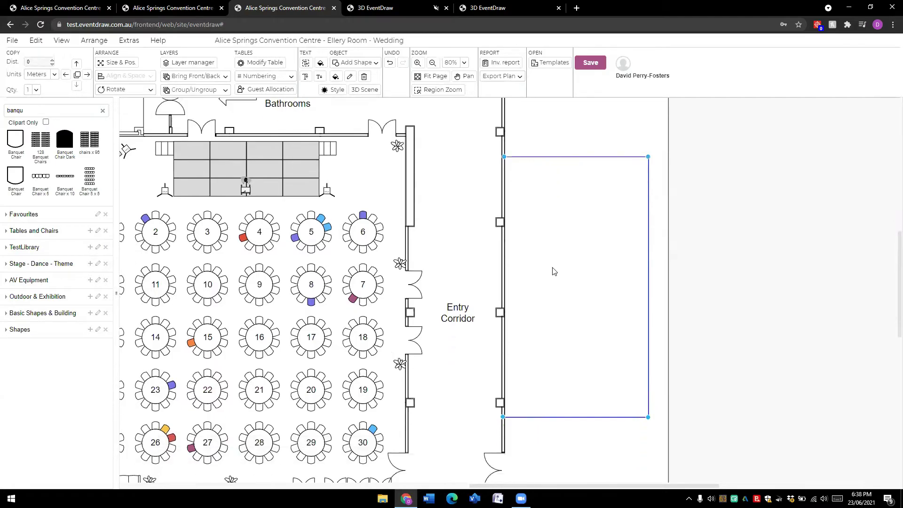
scroll(557, 273, down, 2)
click(553, 177)
drag(552, 167, 601, 171)
click(361, 89)
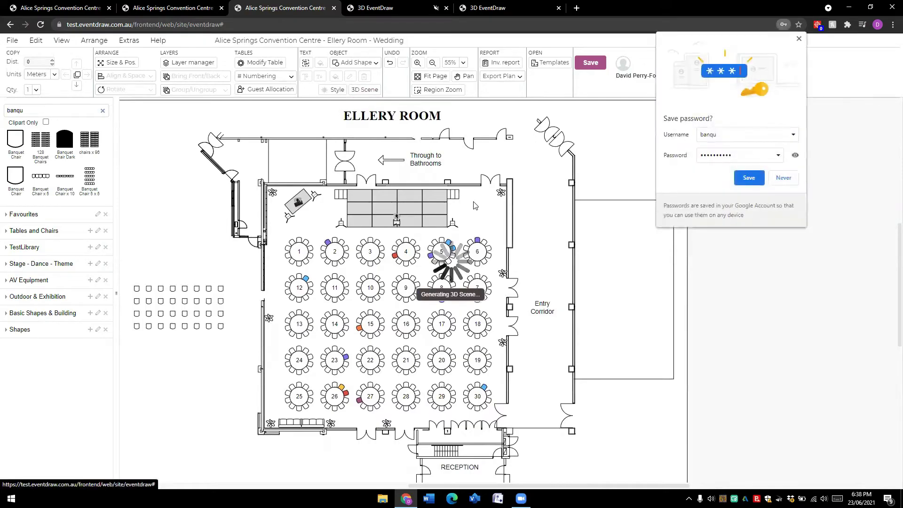
click(789, 180)
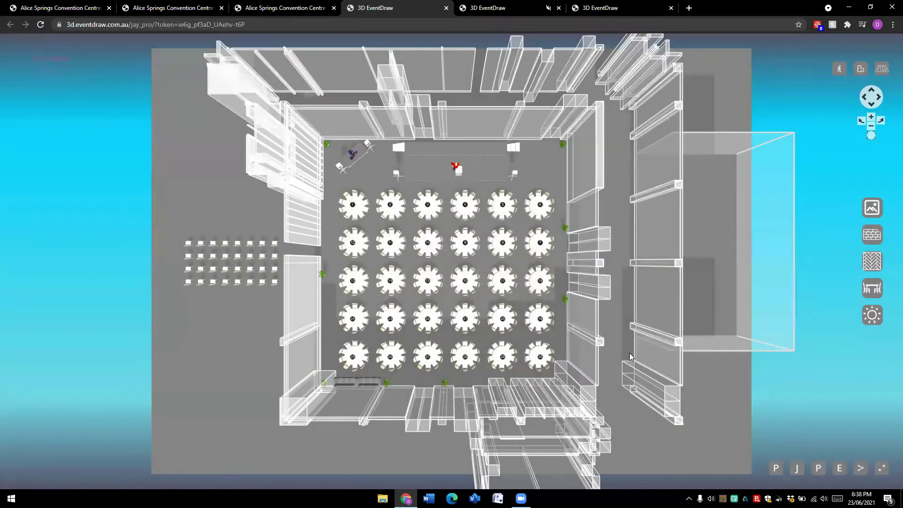
Examine the outside chair block, the new wall extension and the table layout from several angles in the 3D scene.
drag(630, 356, 315, 256)
drag(582, 403, 558, 397)
scroll(515, 386, up, 4)
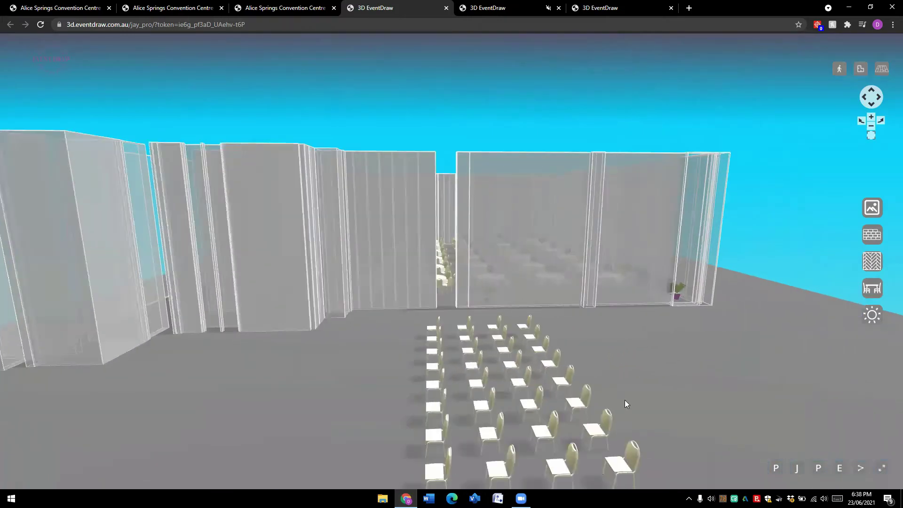
scroll(630, 404, down, 3)
drag(636, 407, 545, 386)
scroll(545, 383, down, 5)
drag(456, 313, 804, 342)
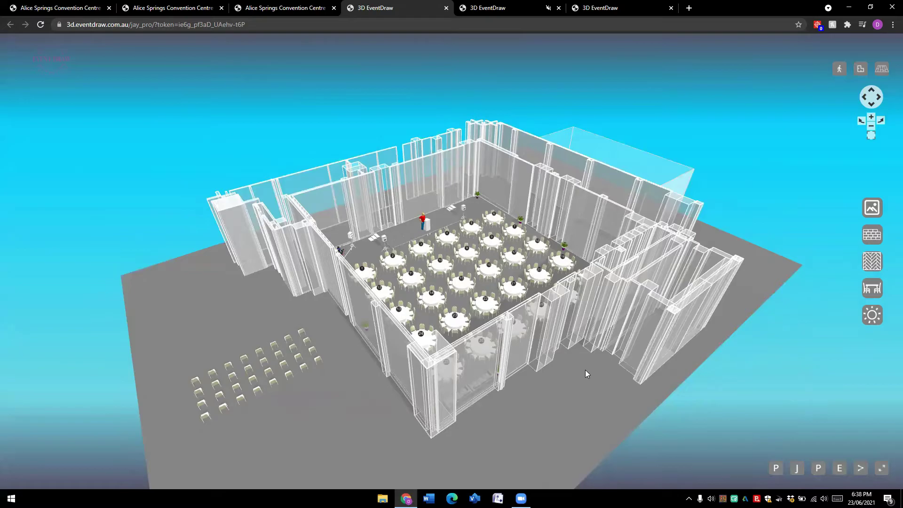
Switch to the Overall Level - Event V4 plan and delete the stage standing along the main room's west wall.
click(302, 8)
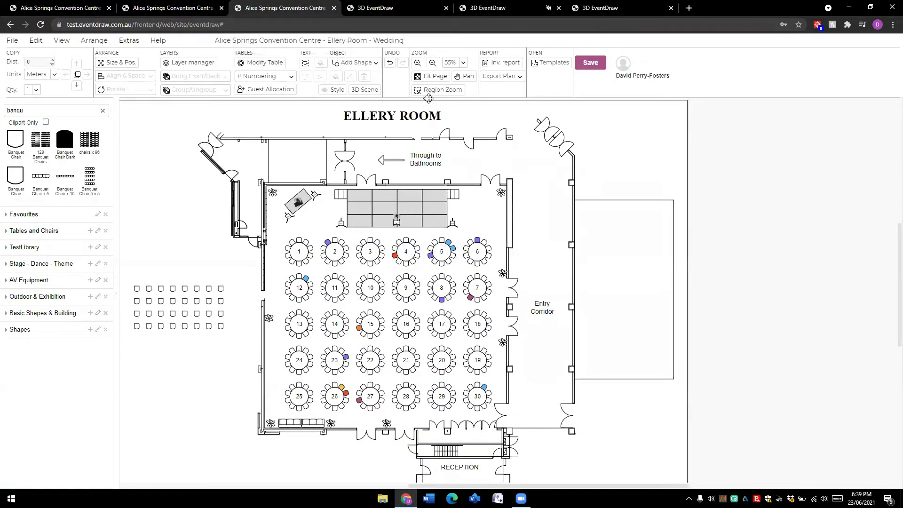
click(172, 8)
click(59, 8)
drag(579, 215, 381, 246)
click(335, 324)
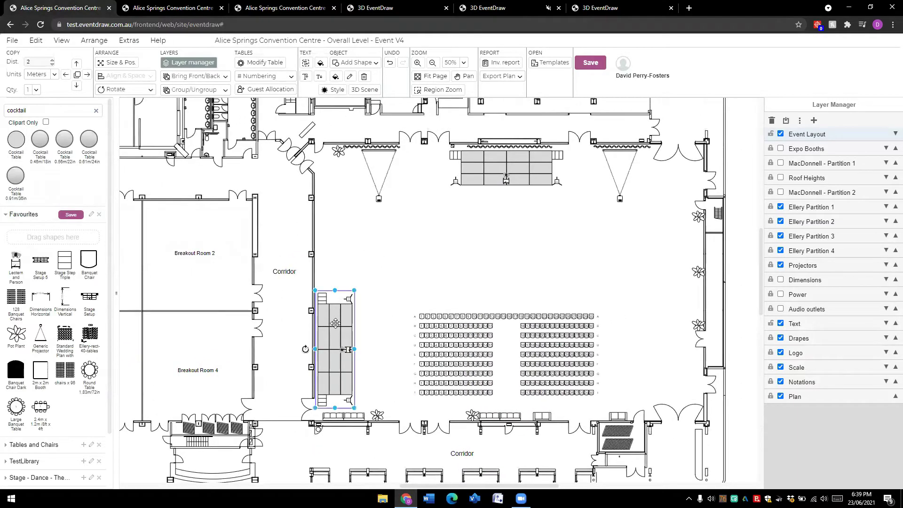
key(Delete)
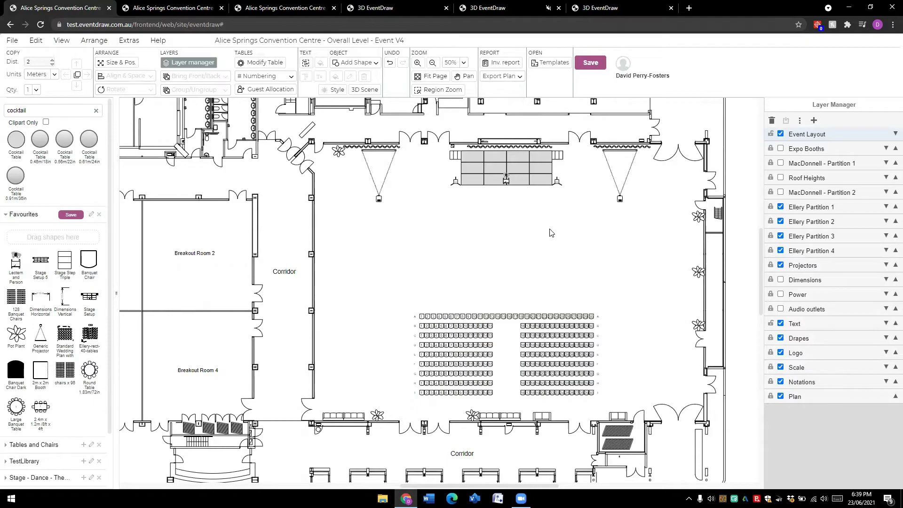
drag(548, 232, 520, 228)
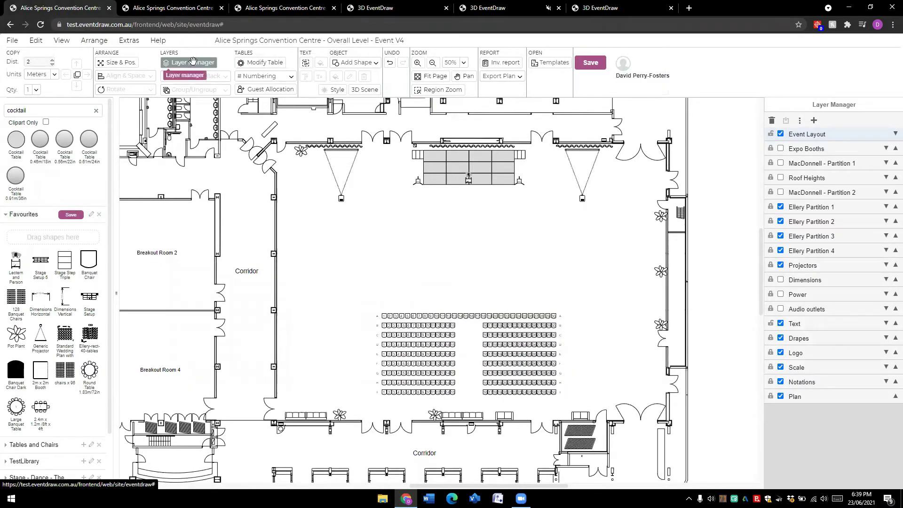
Open the Chrome settings, search for "save", and turn "Ask where to save each file before downloading" off and on again.
click(892, 24)
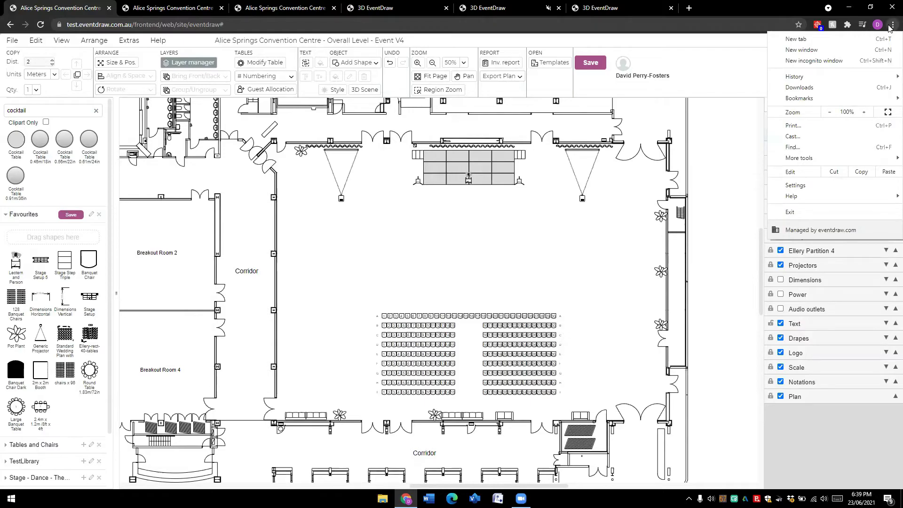
click(818, 187)
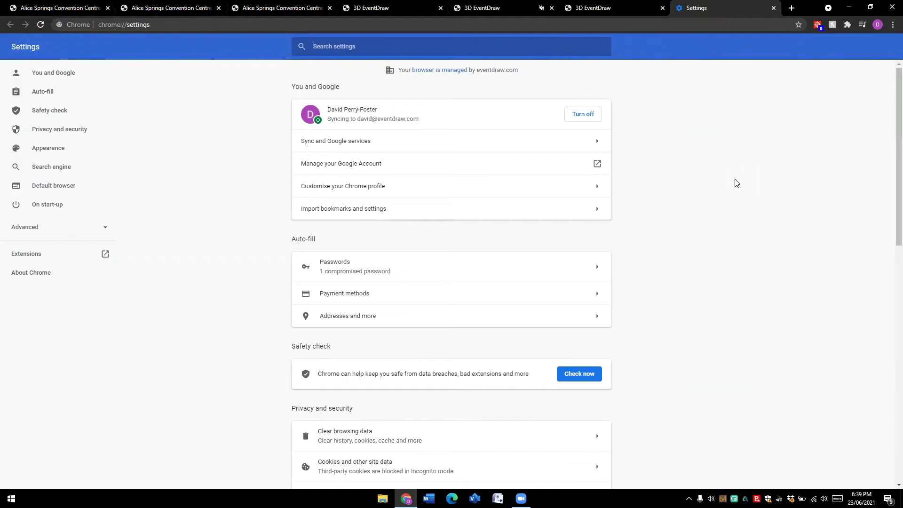
text(save)
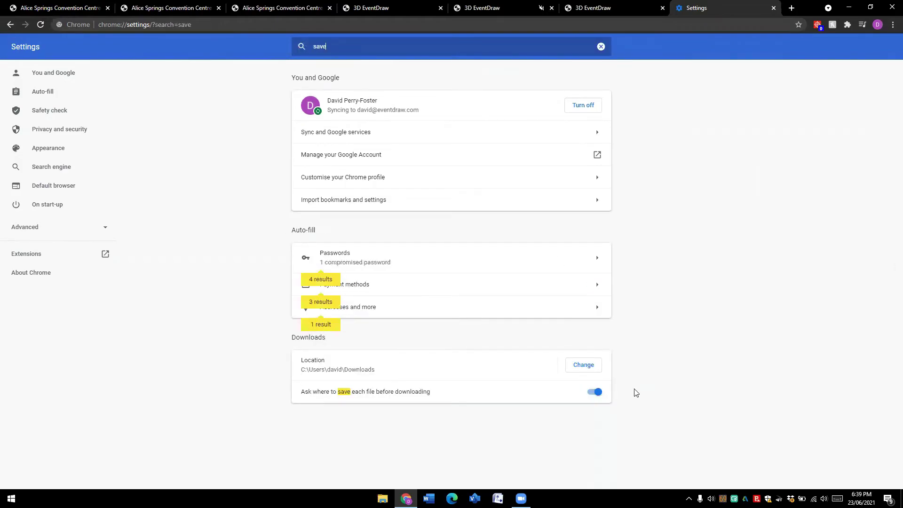
click(595, 393)
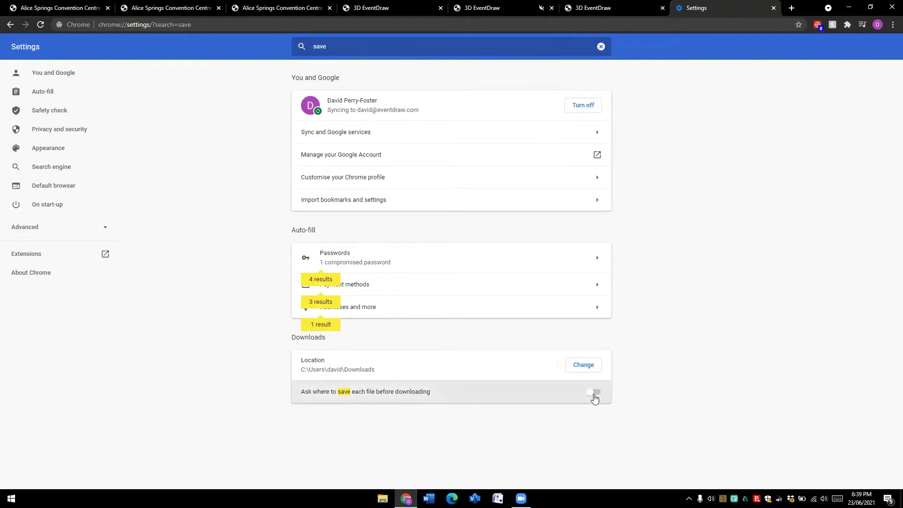
click(594, 393)
Browse to the OneDrive folder as a possible download location, cancel the choice, and return to the Overall Level plan.
click(583, 367)
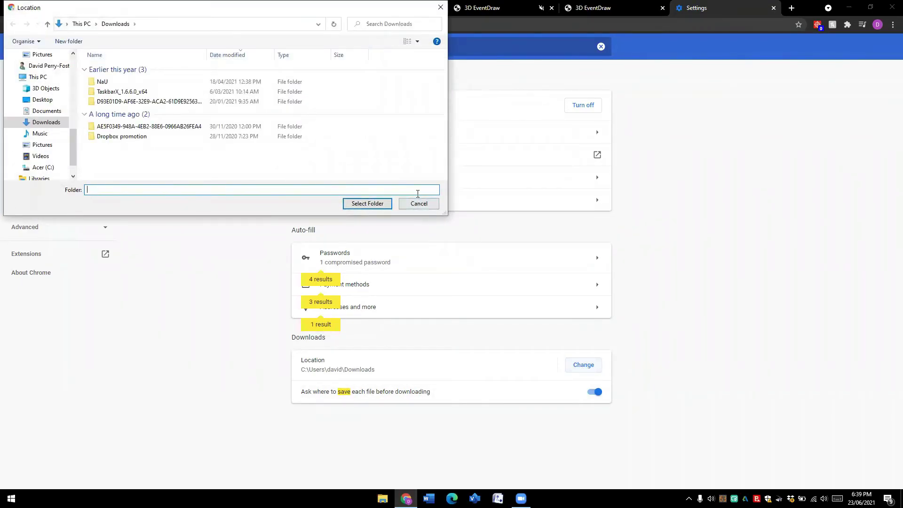
drag(74, 141, 73, 111)
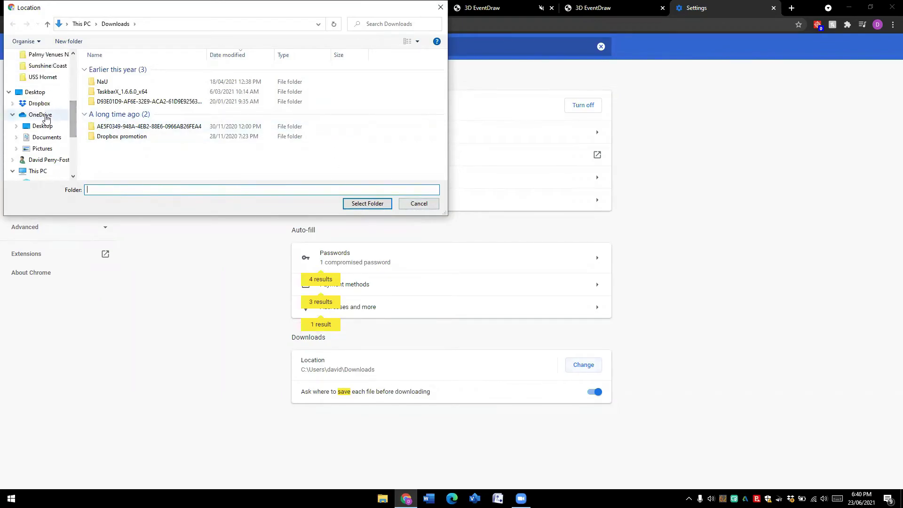
click(45, 116)
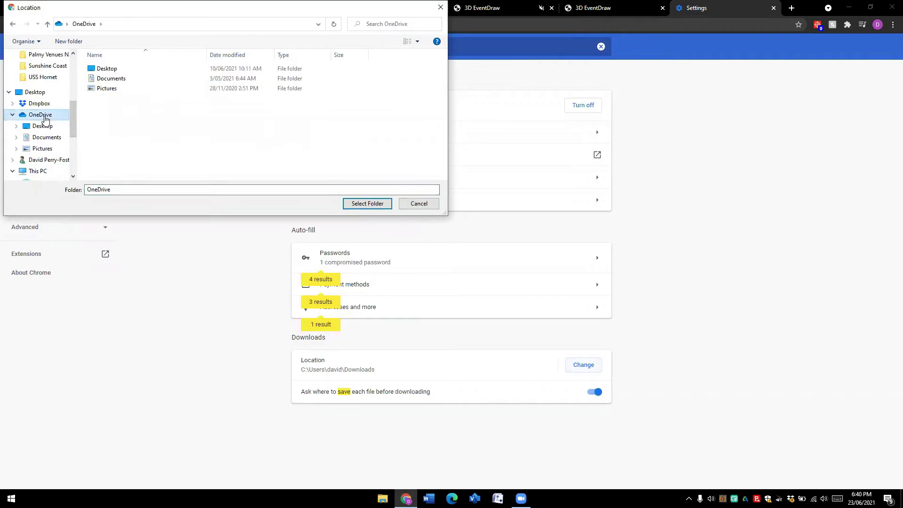
click(419, 205)
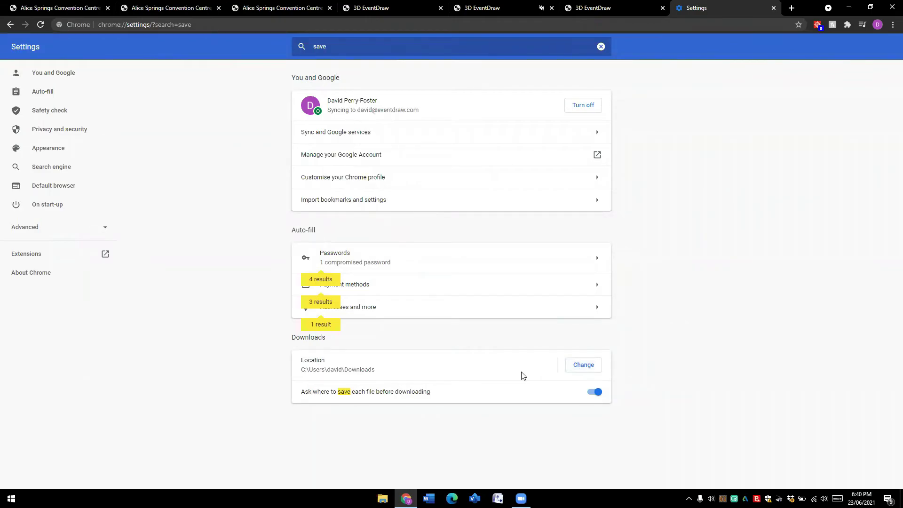
click(87, 10)
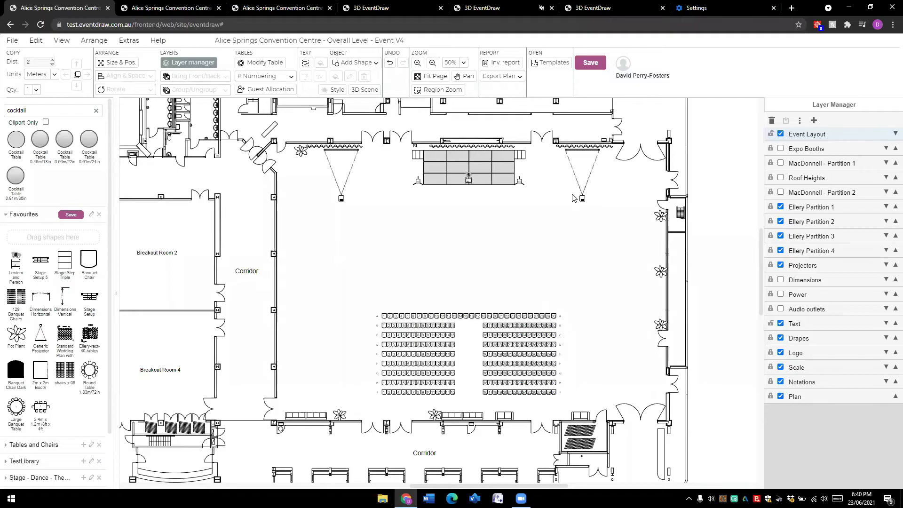
Start a local save of the plan, browse the OneDrive, Documents and Desktop folders as destinations, and cancel the save.
click(591, 63)
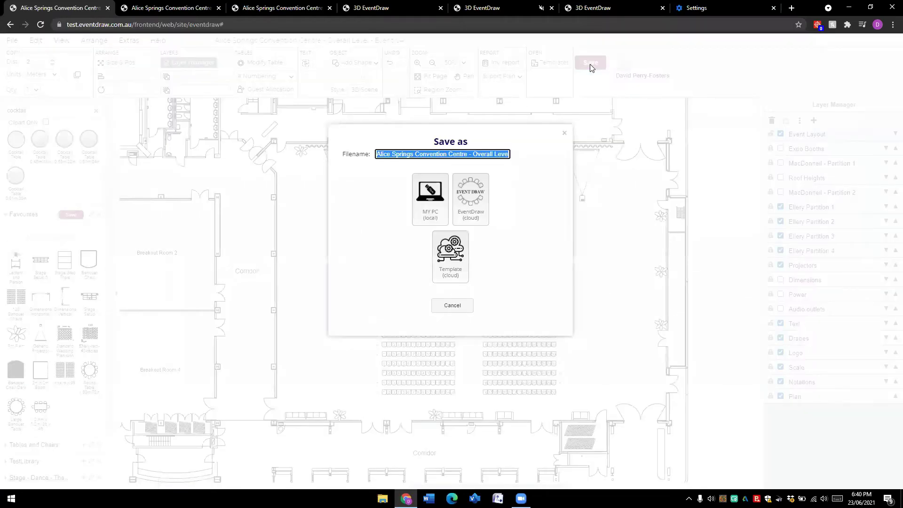
click(438, 202)
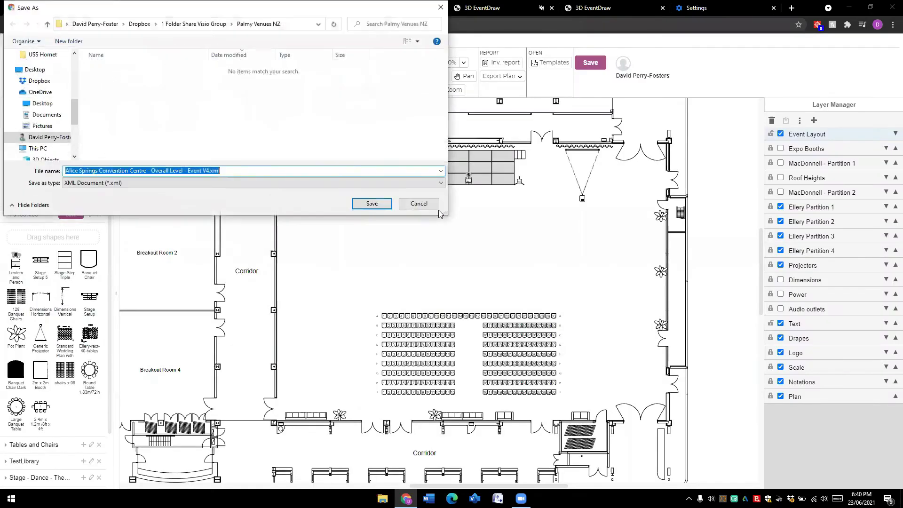
drag(287, 10, 373, 39)
click(134, 123)
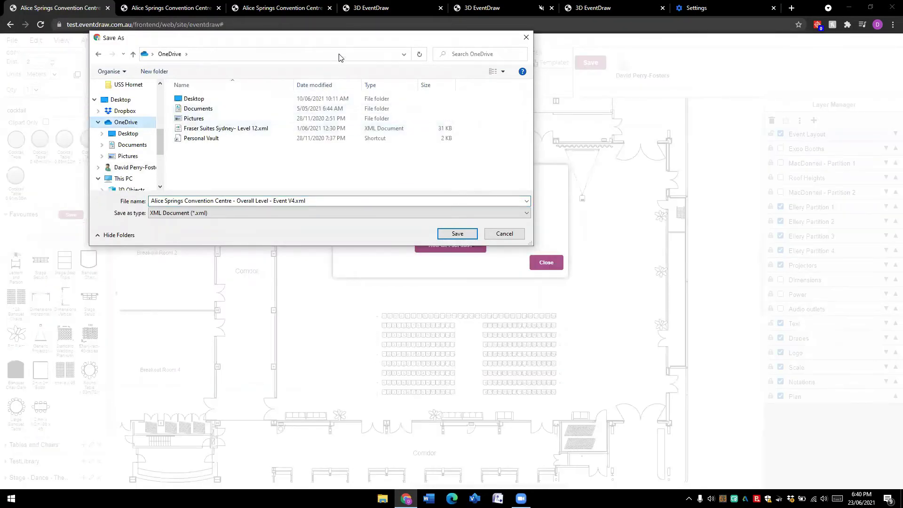
drag(355, 42, 407, 83)
double_click(258, 148)
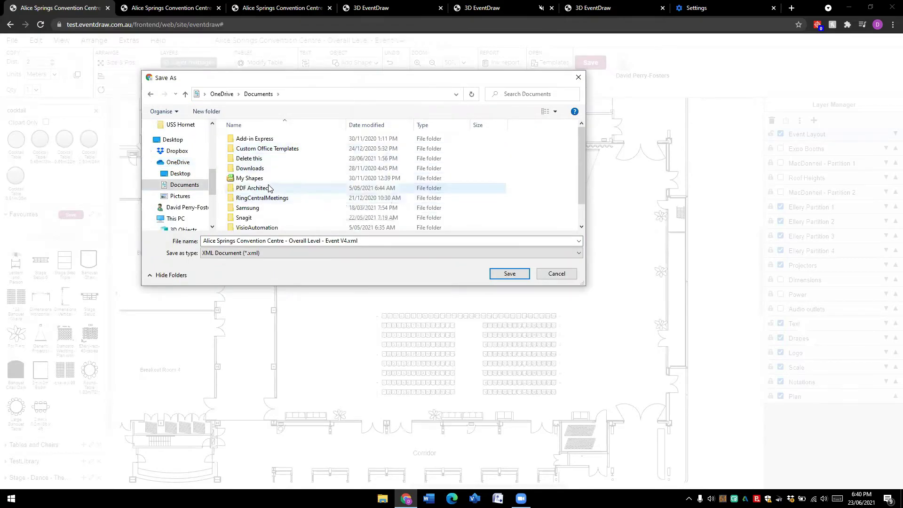
click(181, 145)
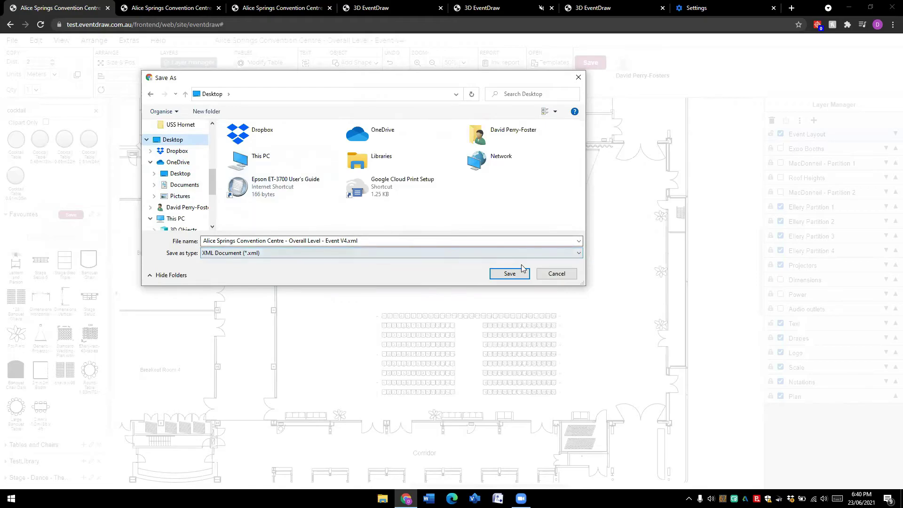
click(548, 277)
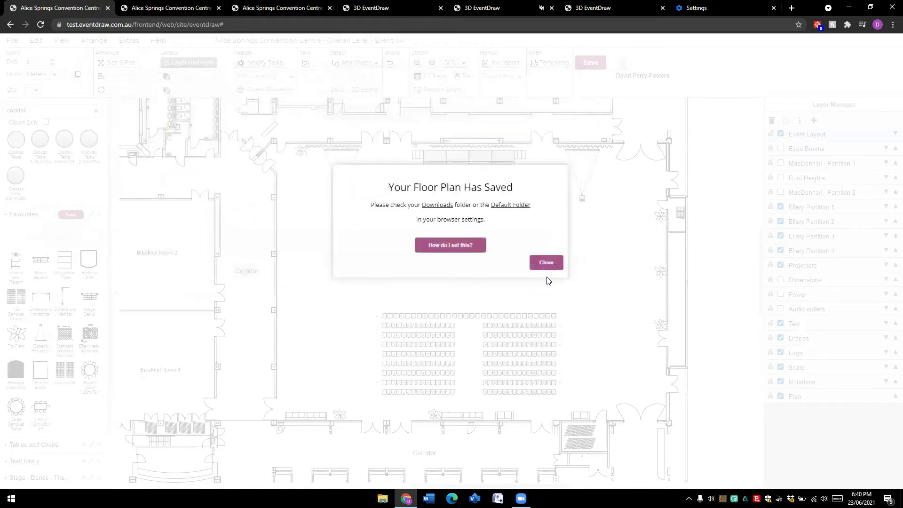
click(545, 262)
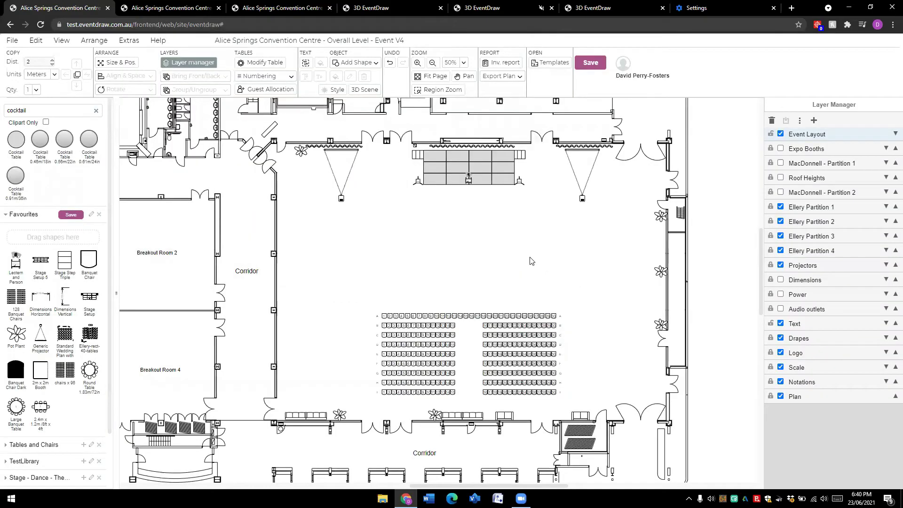
Set the measurement unit in the account settings to Both (Meters and Feet).
drag(501, 246, 486, 240)
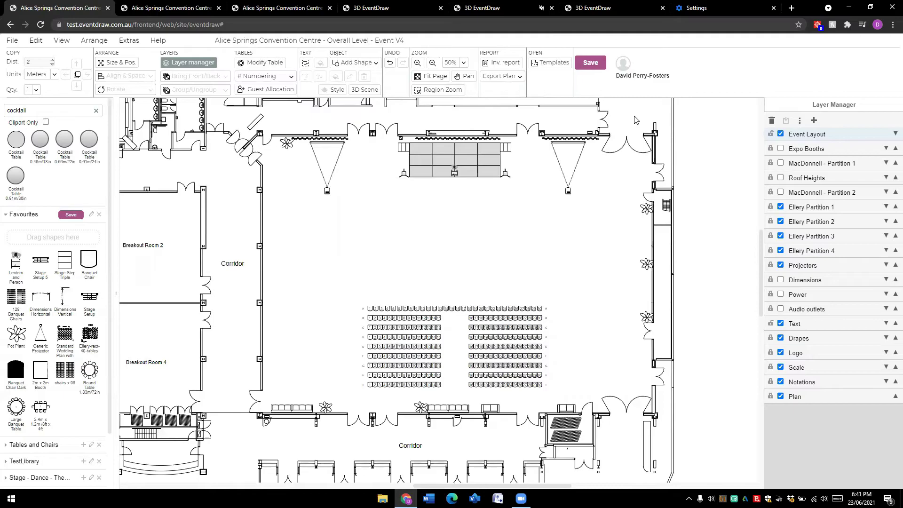
mouse_move(630, 77)
click(654, 76)
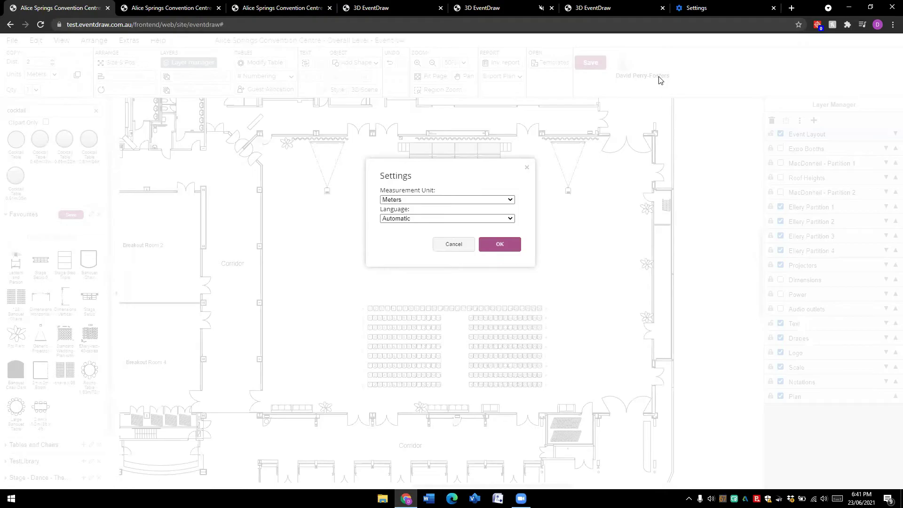
click(511, 201)
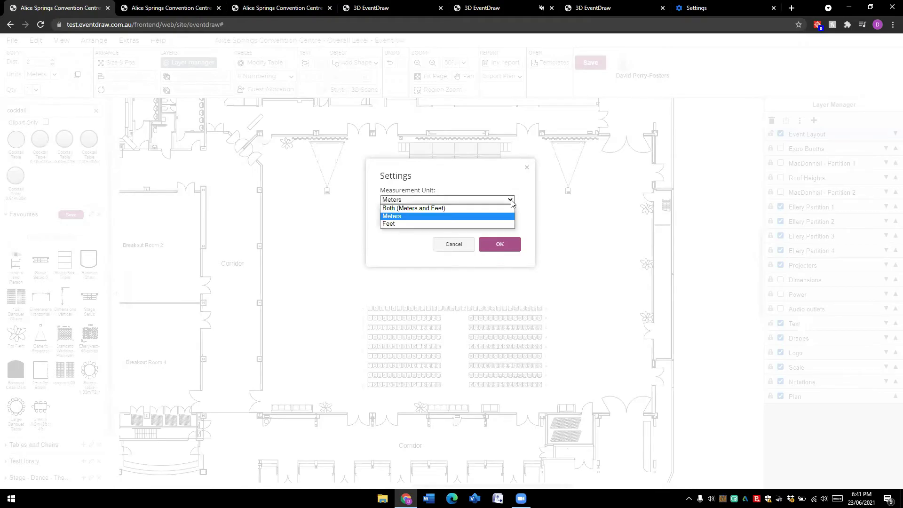
click(477, 209)
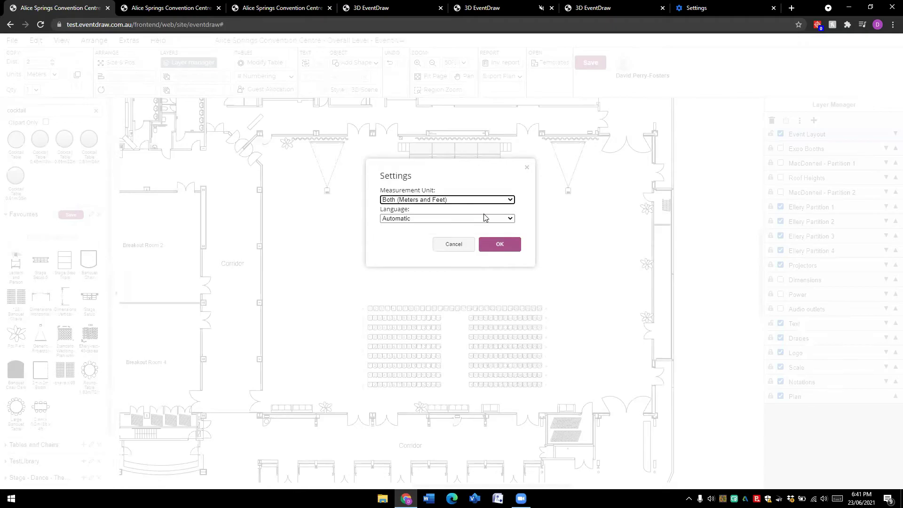
click(494, 247)
Place a horizontal dimension in the open floor between the stage and the chair block and stretch it to about 6.50 m.
drag(52, 295, 406, 251)
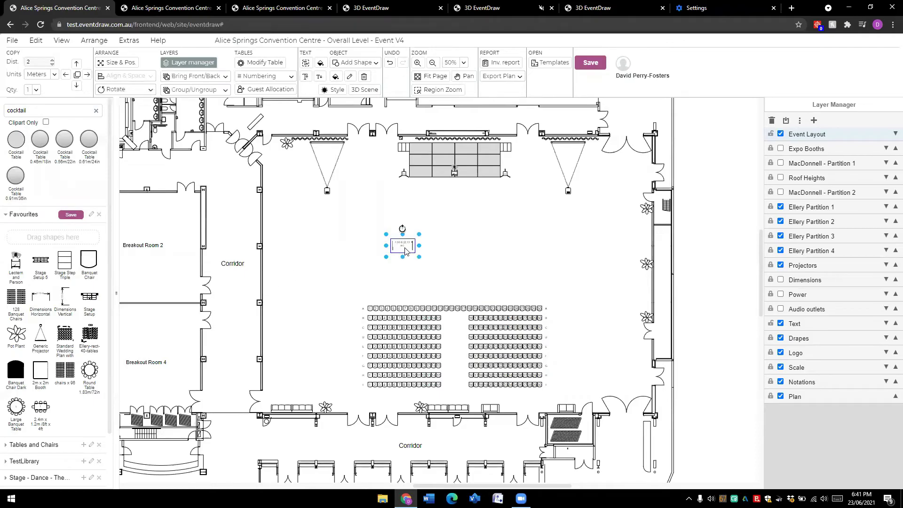
scroll(406, 250, up, 5)
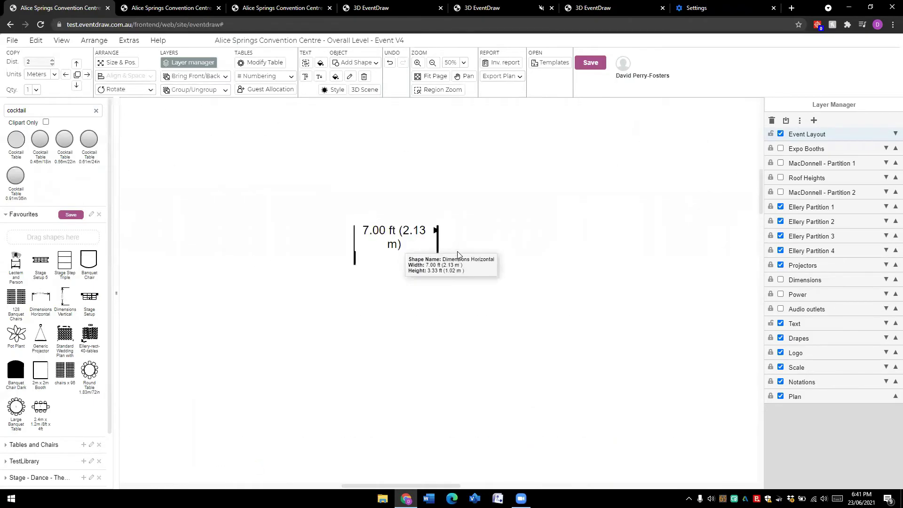
drag(438, 245, 607, 245)
click(565, 264)
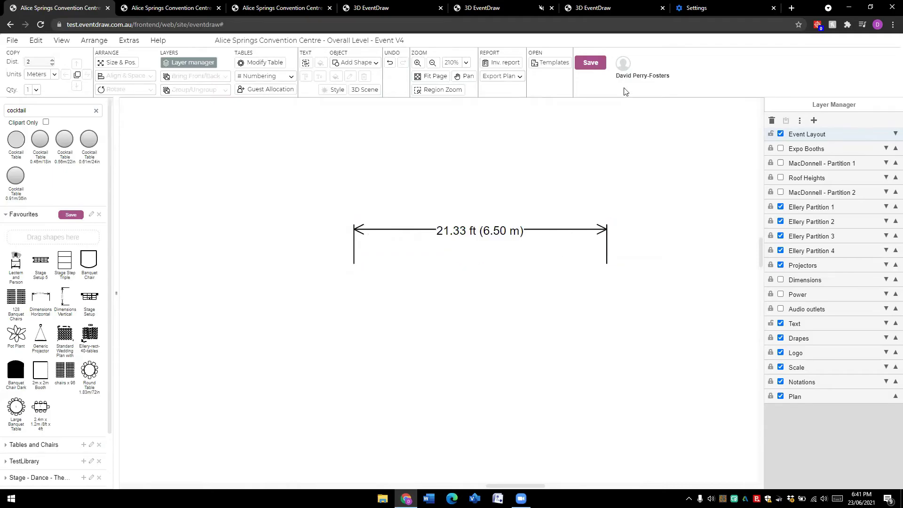
Change the measurement unit in the account settings to Feet.
mouse_move(651, 79)
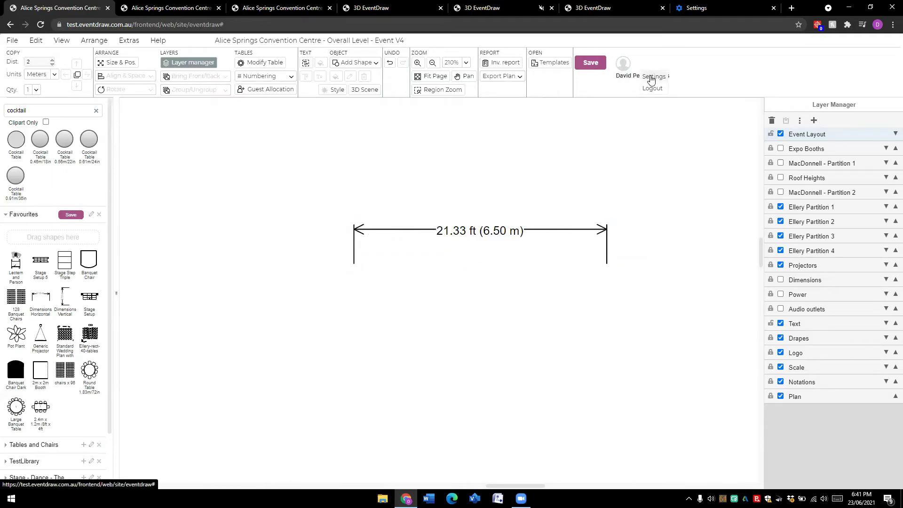
click(651, 79)
click(511, 201)
click(474, 222)
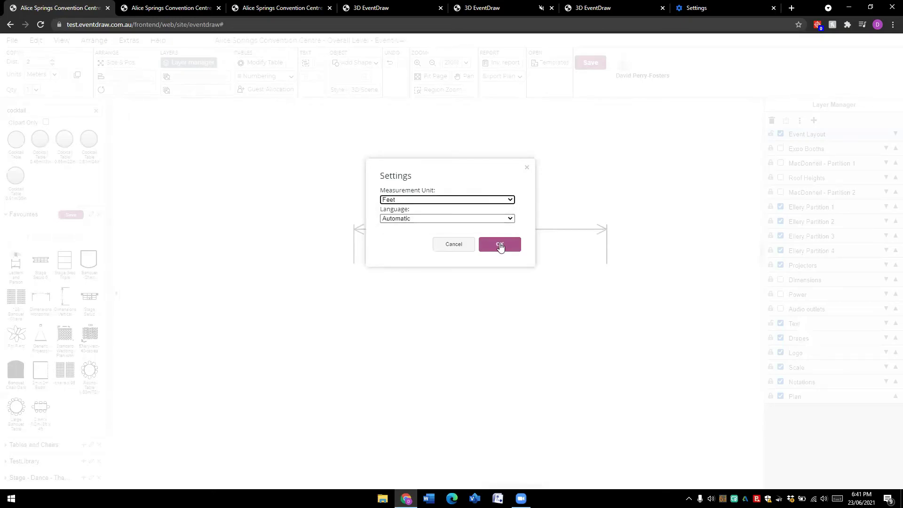
click(500, 246)
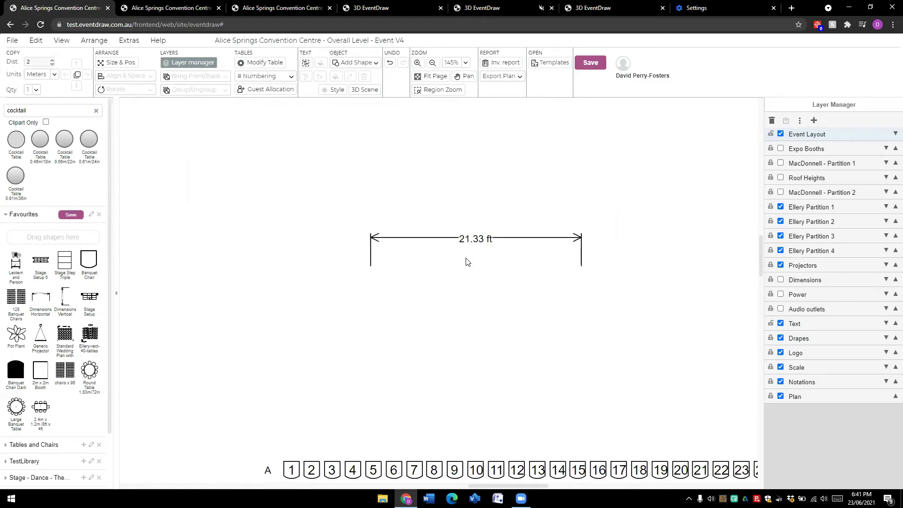
Set the measurement unit in the account settings back to Meters.
scroll(467, 262, up, 2)
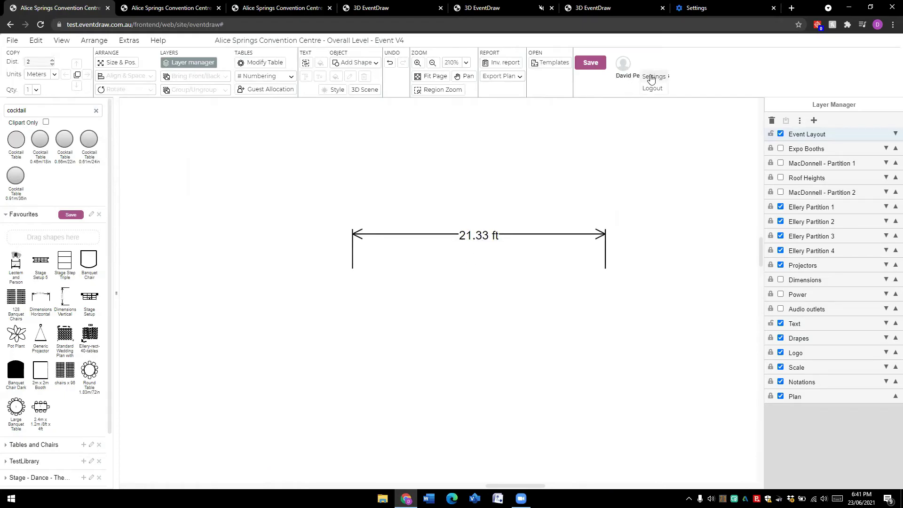
click(650, 87)
click(438, 200)
click(432, 216)
click(494, 248)
Move the horizontal dimension beside the chair block and fit it between the corridor wall and the first chairs, about 11.38 m.
scroll(466, 253, down, 5)
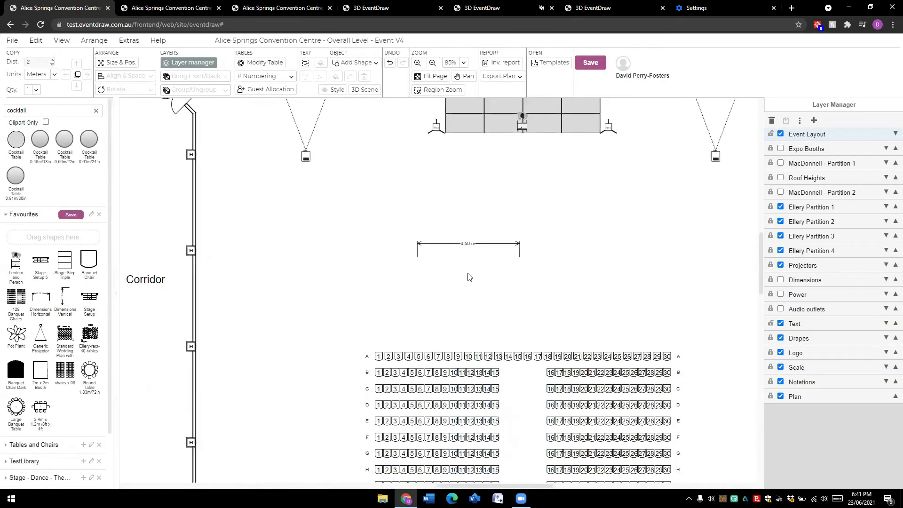
scroll(466, 259, up, 3)
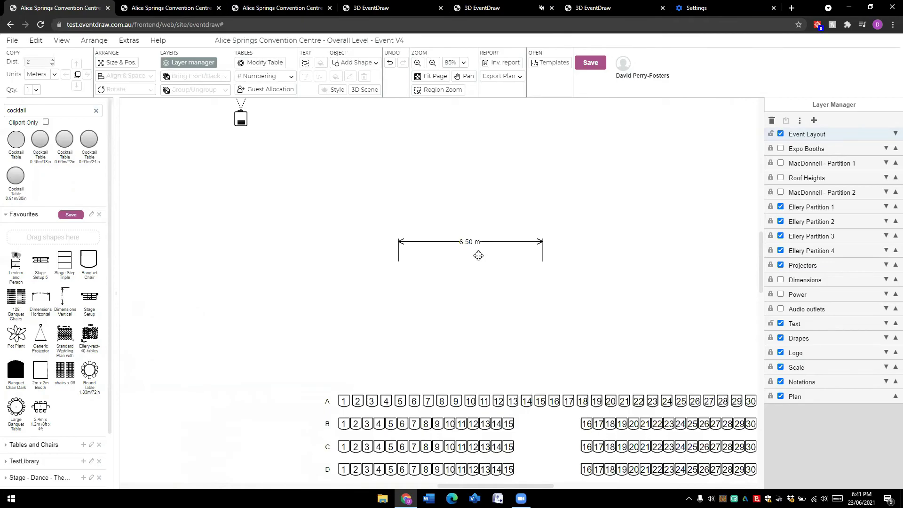
scroll(485, 249, down, 3)
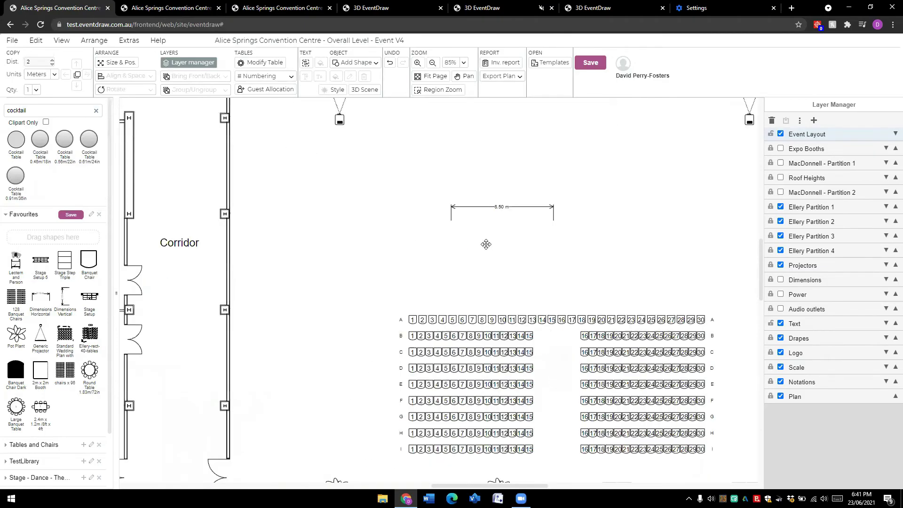
drag(541, 149, 471, 295)
click(408, 323)
scroll(389, 304, down, 3)
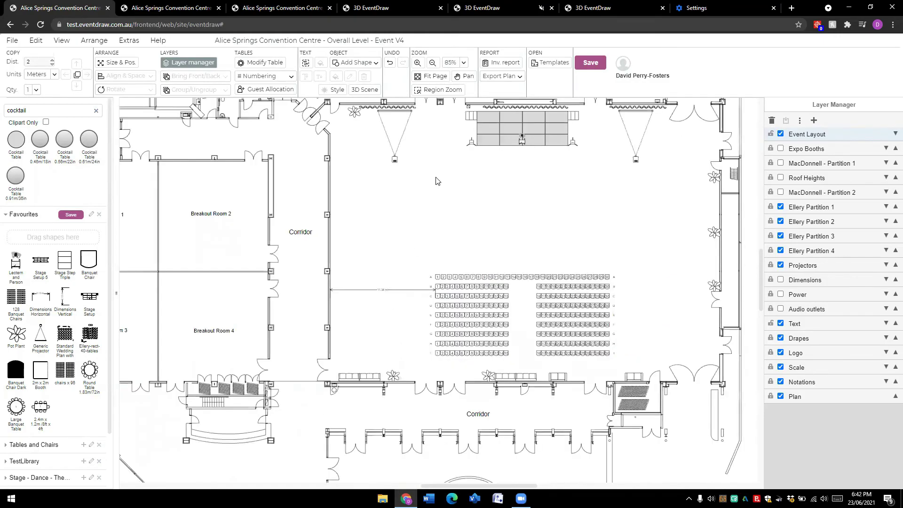
Search the shapes for "class", place the larger Classroom Table in the main room, and rotate it so its chair faces the stage.
drag(489, 196, 429, 239)
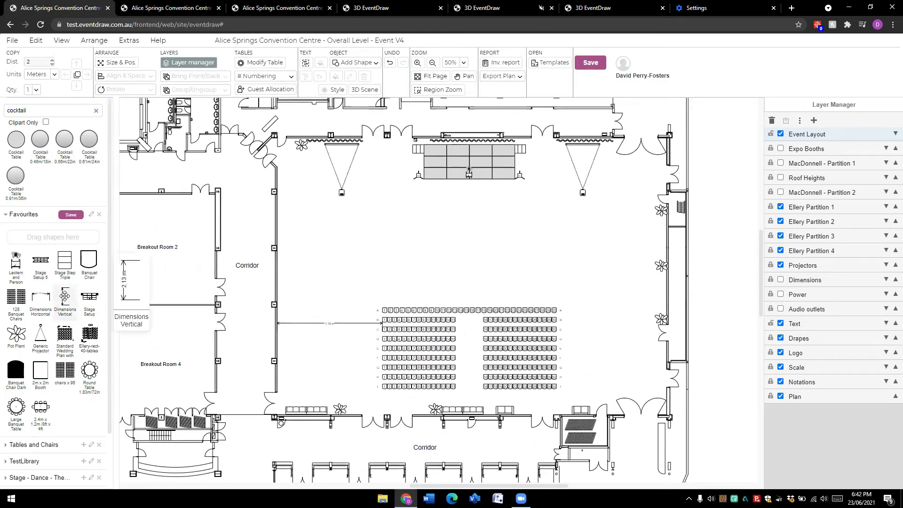
drag(37, 111, 1, 100)
text(class)
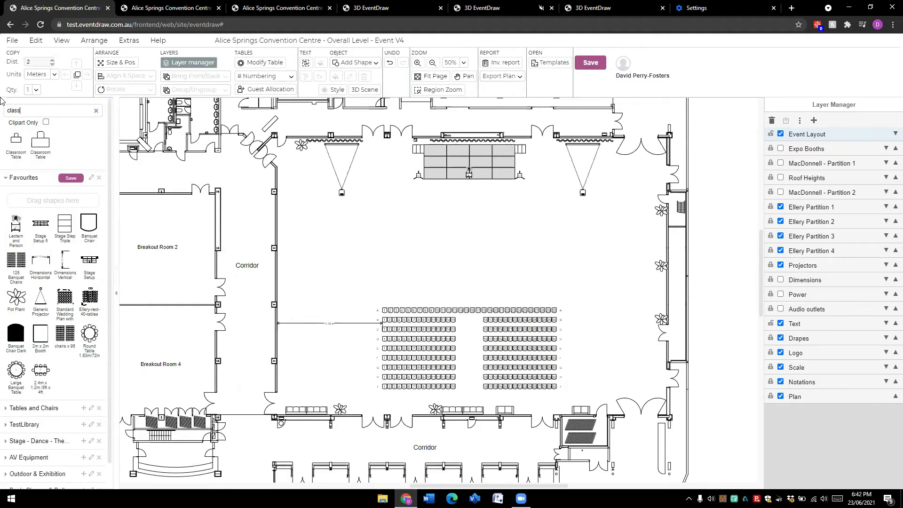
drag(40, 142, 384, 229)
click(125, 89)
click(124, 100)
click(125, 89)
click(124, 100)
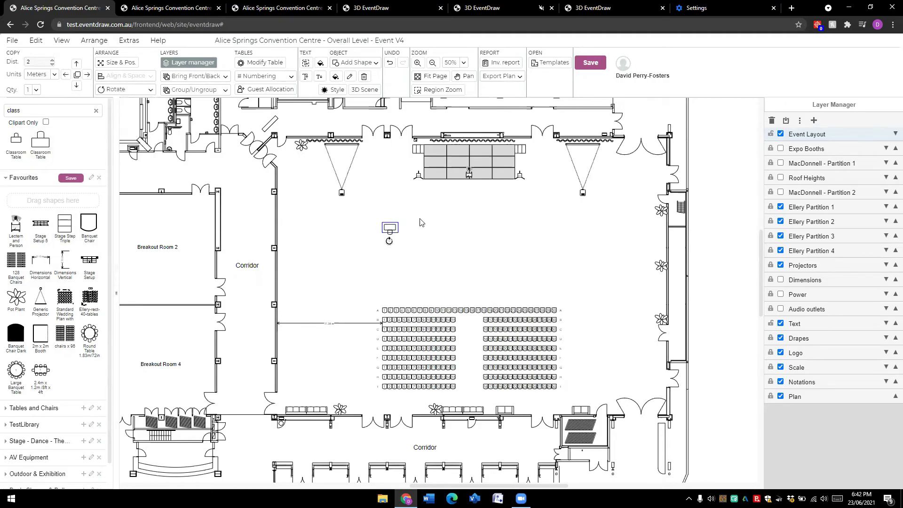
Repeat the classroom table as a 5 x 3 grid and position the grid just in front of the stage.
drag(399, 232, 551, 299)
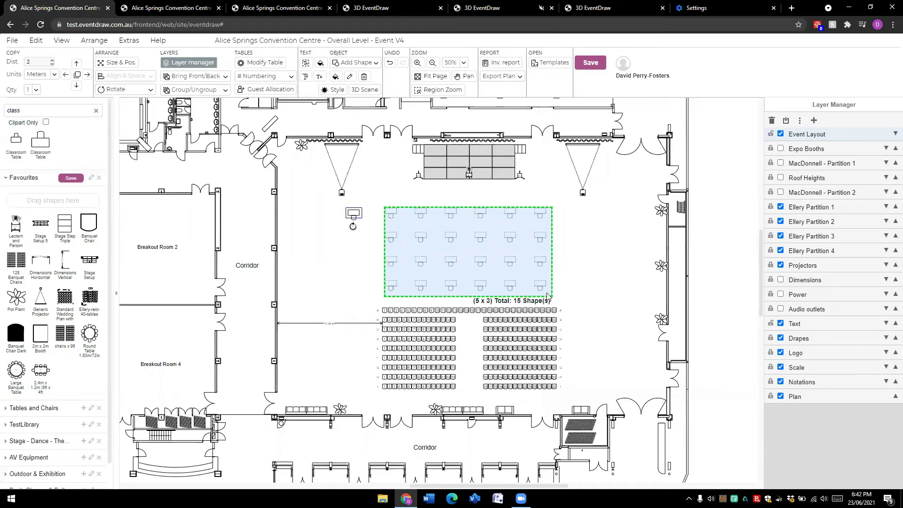
drag(486, 222, 497, 204)
click(567, 258)
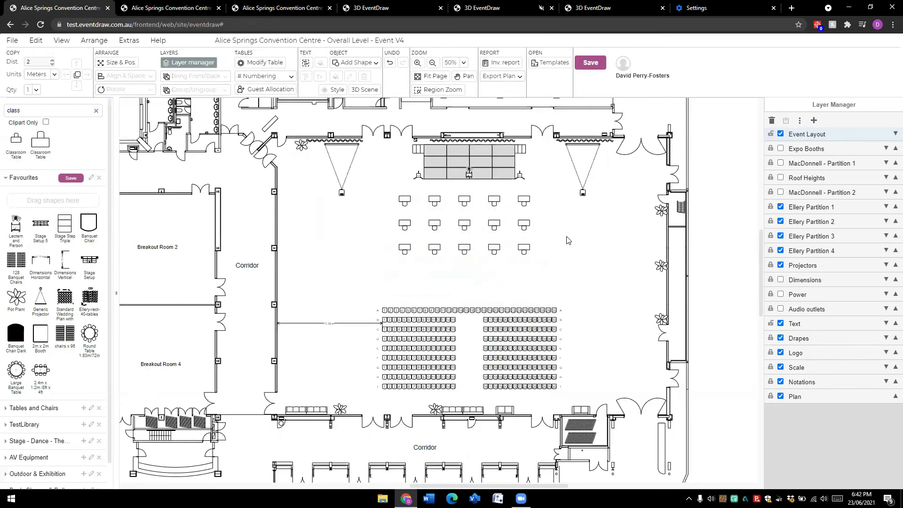
Unlock the Drapes layer and copy one drape section from behind the stage to the west side of the room, between tables and chairs.
scroll(514, 237, down, 1)
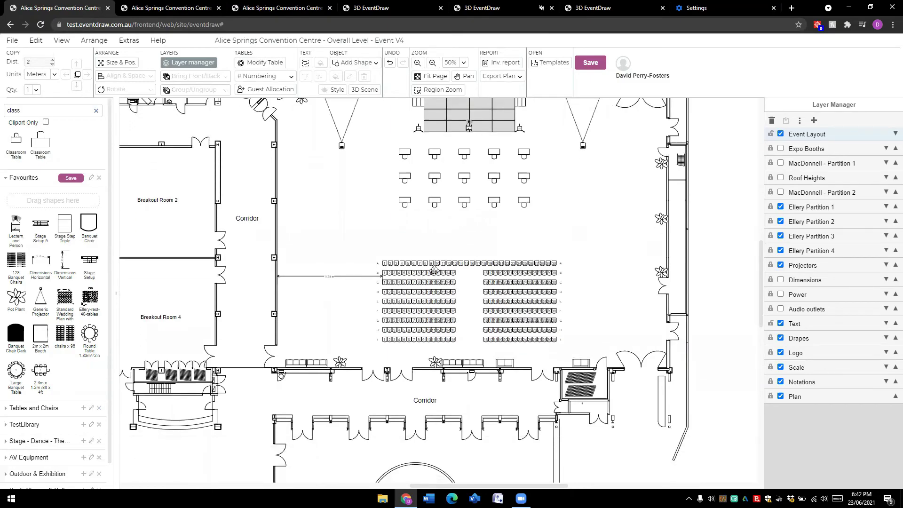
scroll(469, 229, up, 3)
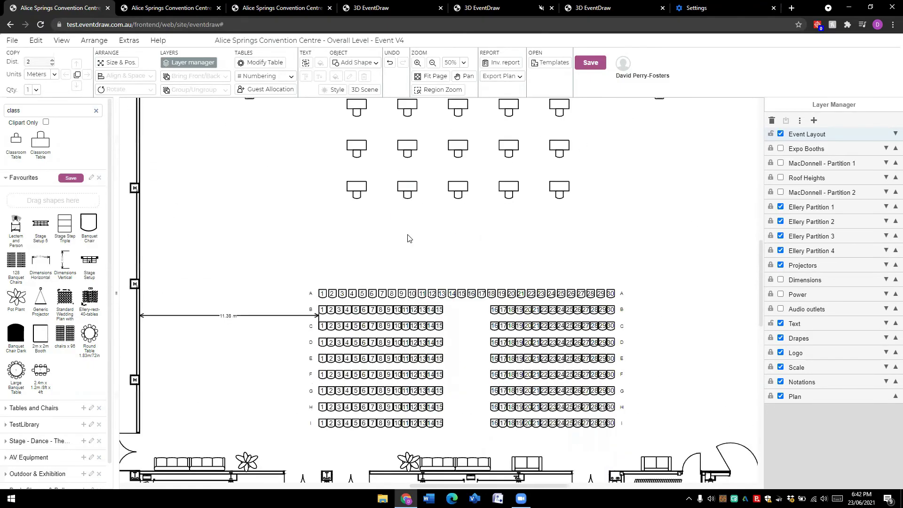
scroll(420, 232, down, 2)
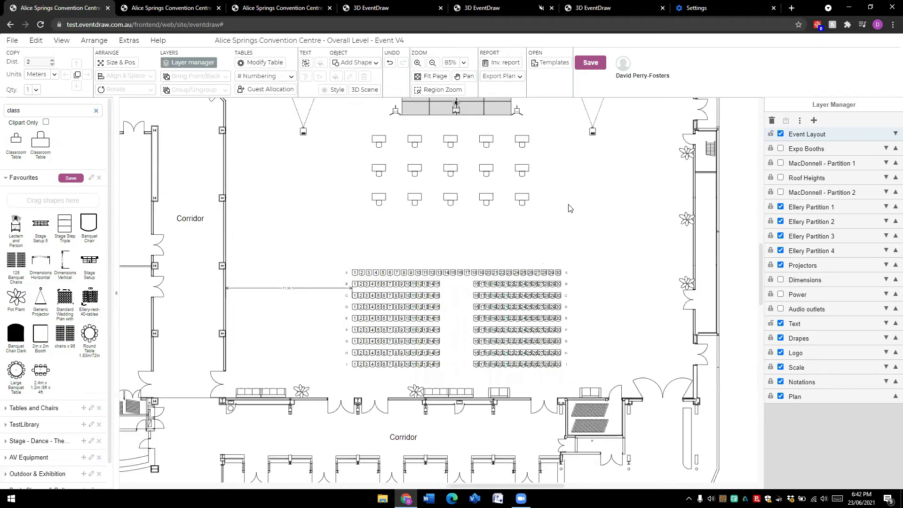
scroll(569, 269, up, 1)
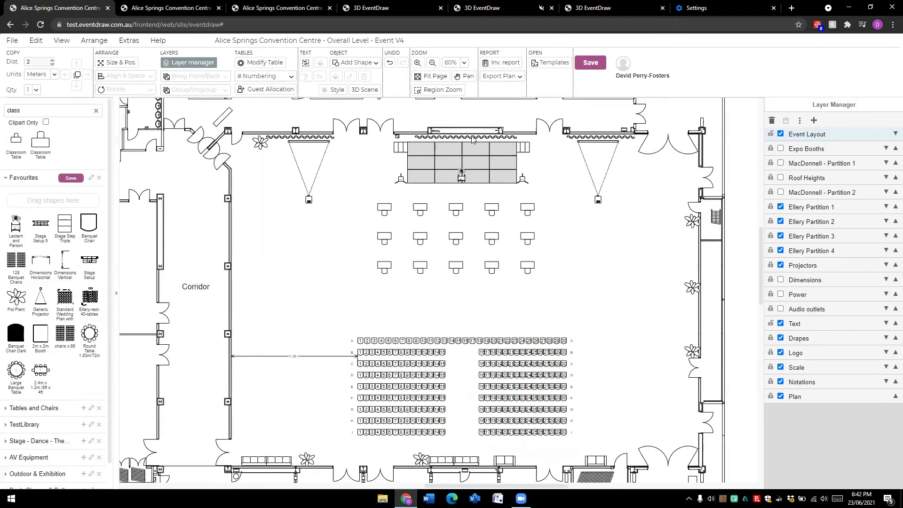
click(771, 338)
click(421, 138)
drag(439, 137, 290, 296)
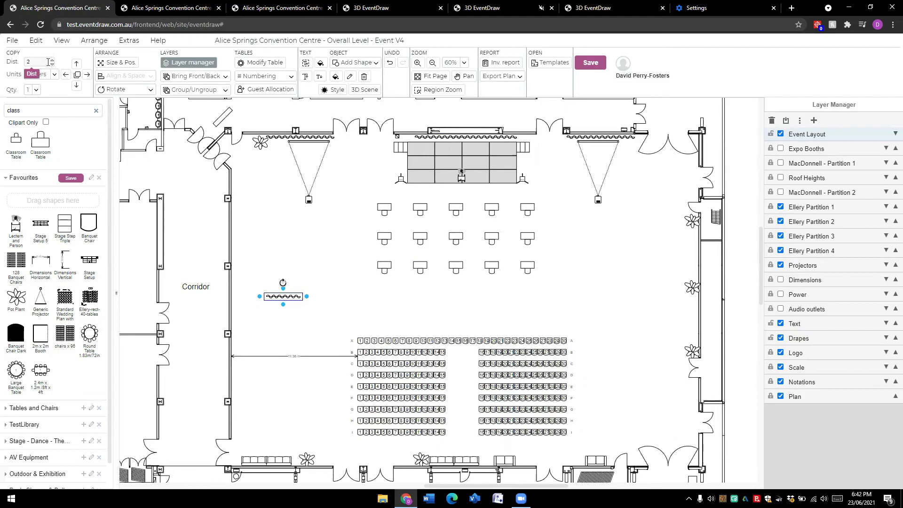
Set the copy distance to 0 and add eleven end-to-end copies of the drape section eastward across the room.
drag(49, 60, 4, 62)
text(0)
click(87, 74)
click(87, 74)
click(87, 75)
click(87, 74)
click(87, 74)
click(87, 74)
click(87, 74)
click(87, 74)
click(87, 74)
click(87, 75)
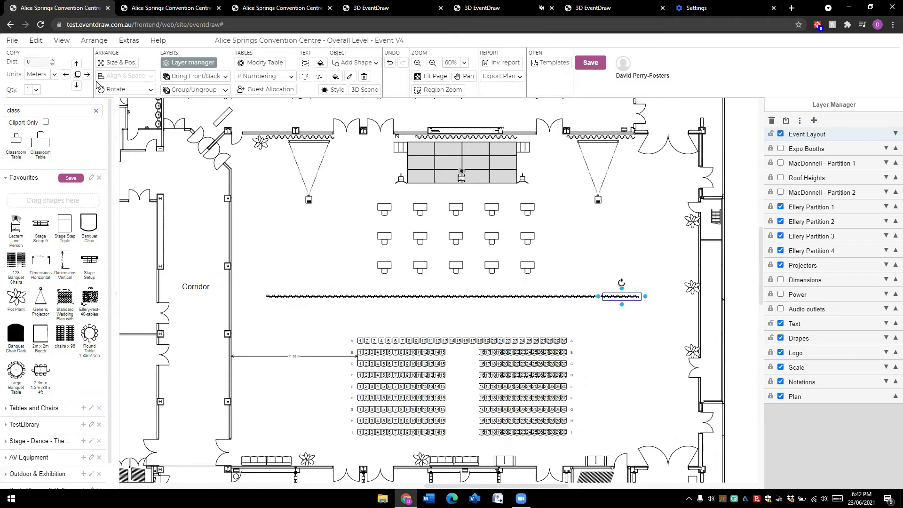
click(88, 74)
click(554, 256)
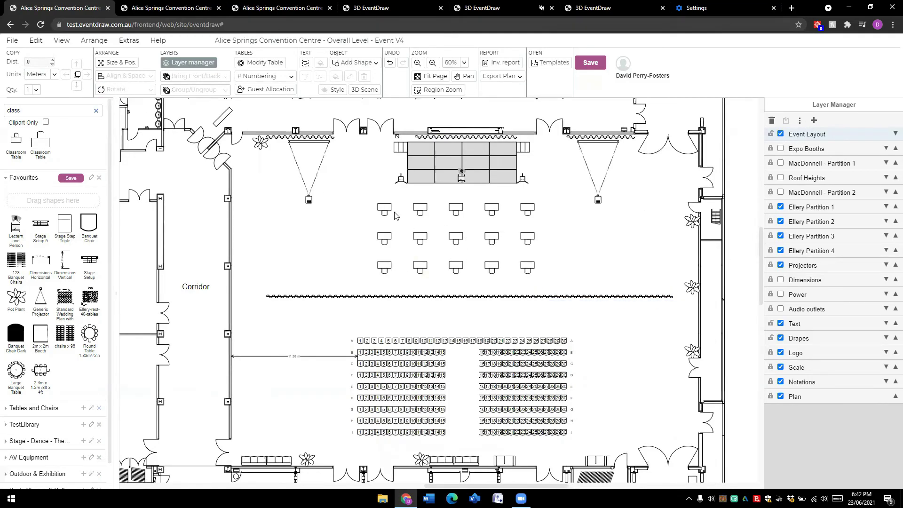
Shift the 5 x 3 classroom table grid slightly away from the stage and number its tables in a zigzag from 1, skipping 3.
drag(365, 194, 540, 282)
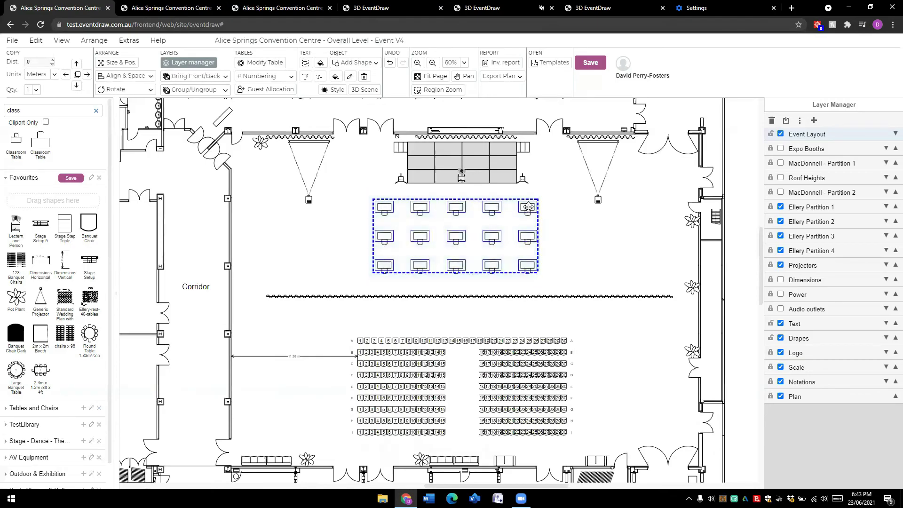
drag(530, 209, 531, 214)
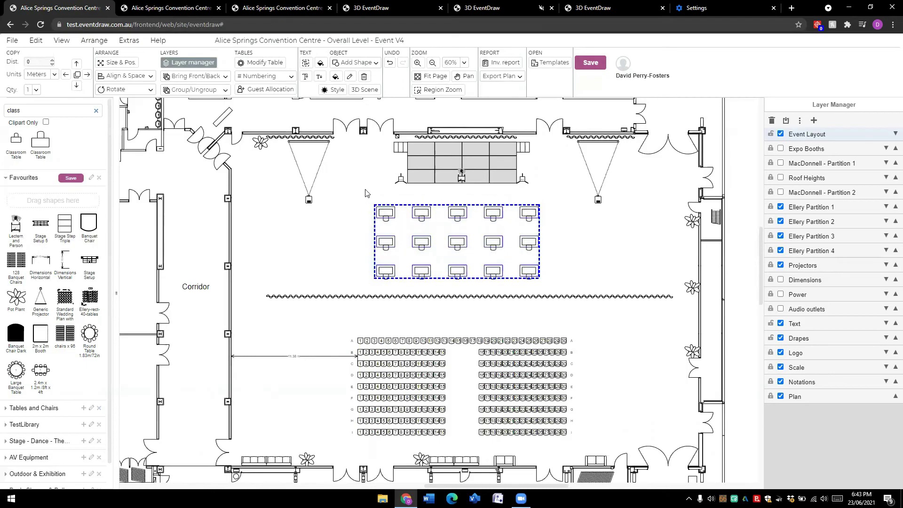
click(286, 76)
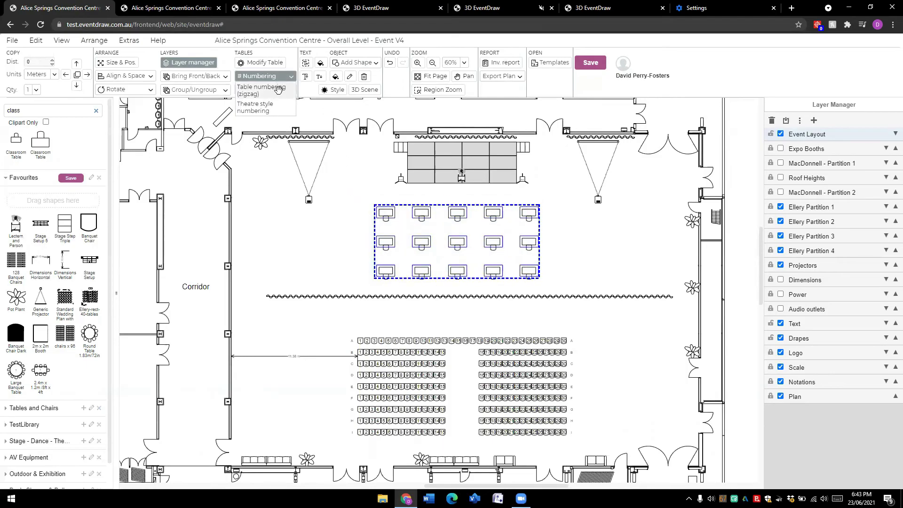
click(270, 89)
click(772, 190)
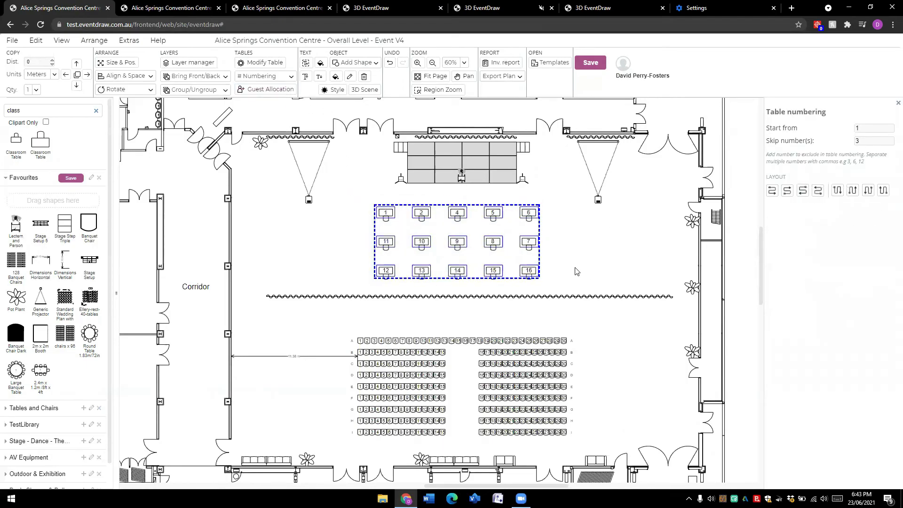
scroll(484, 262, up, 4)
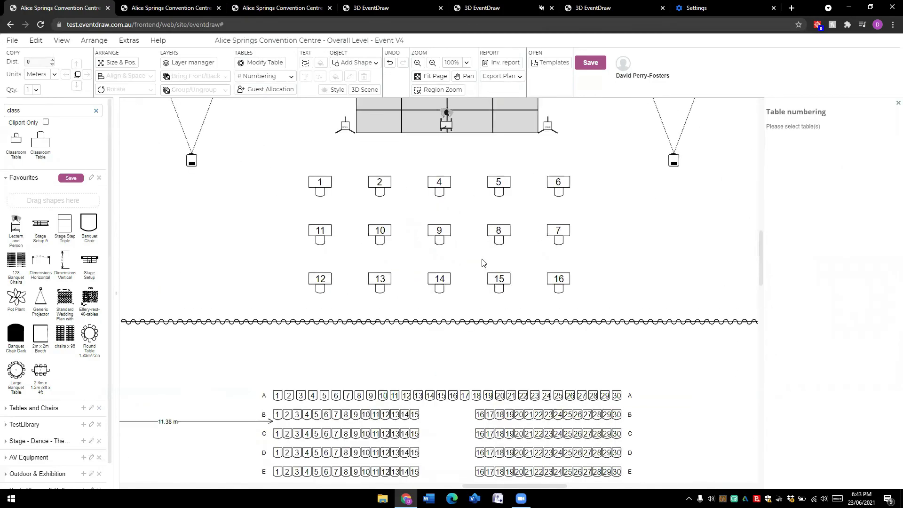
scroll(428, 254, down, 3)
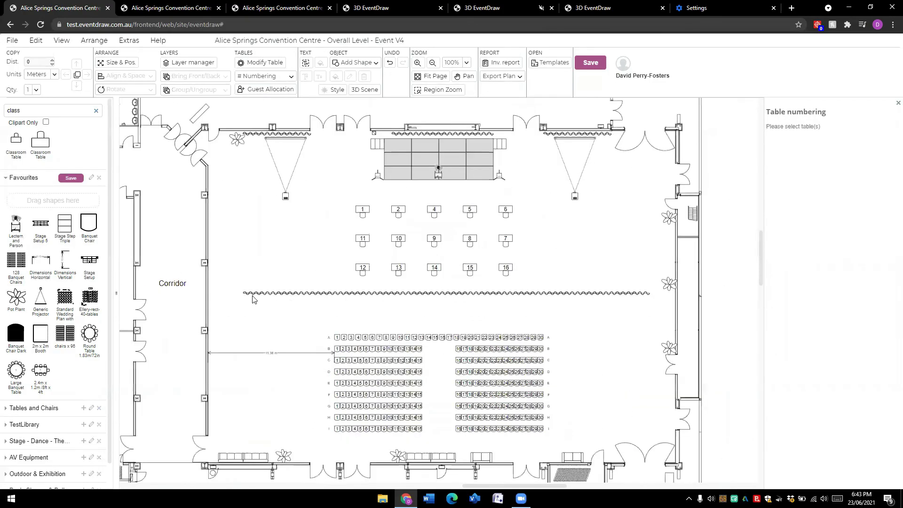
Delete the drape line running across the room and all the classroom tables in front of the stage.
drag(239, 287, 653, 310)
key(Delete)
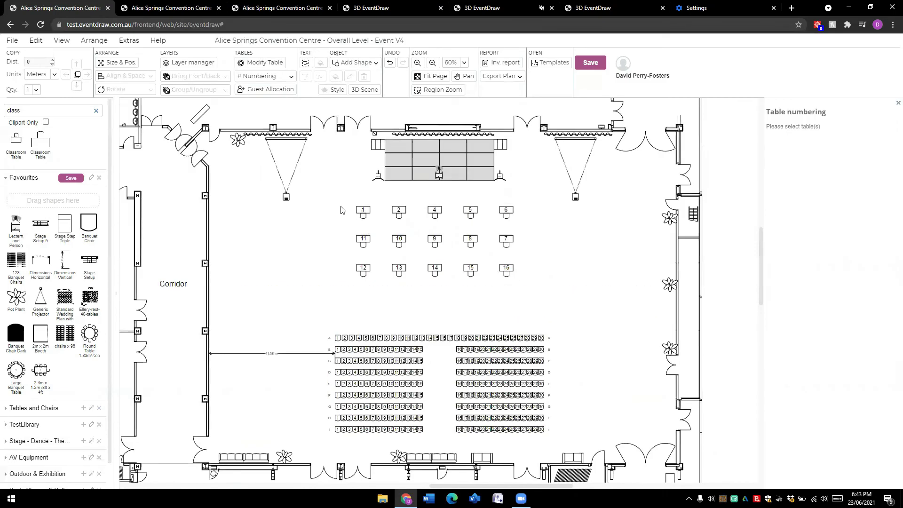
scroll(454, 273, down, 1)
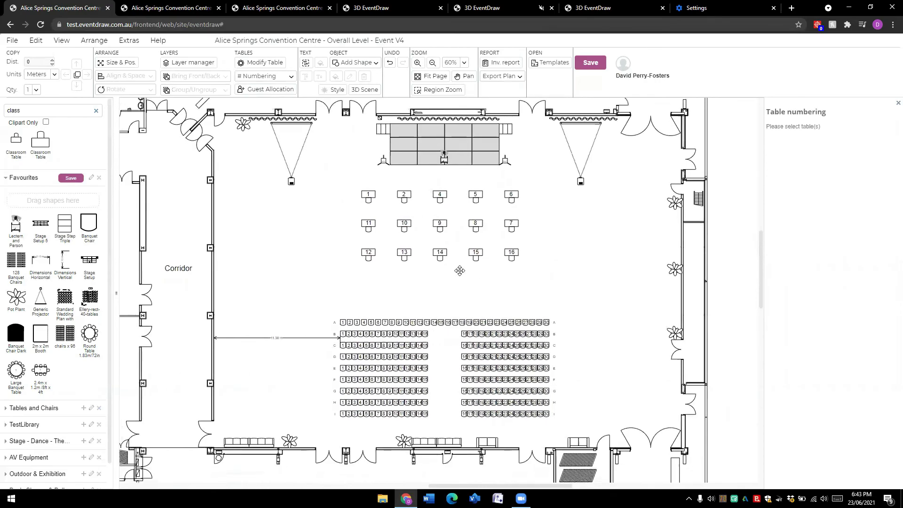
drag(352, 173, 536, 269)
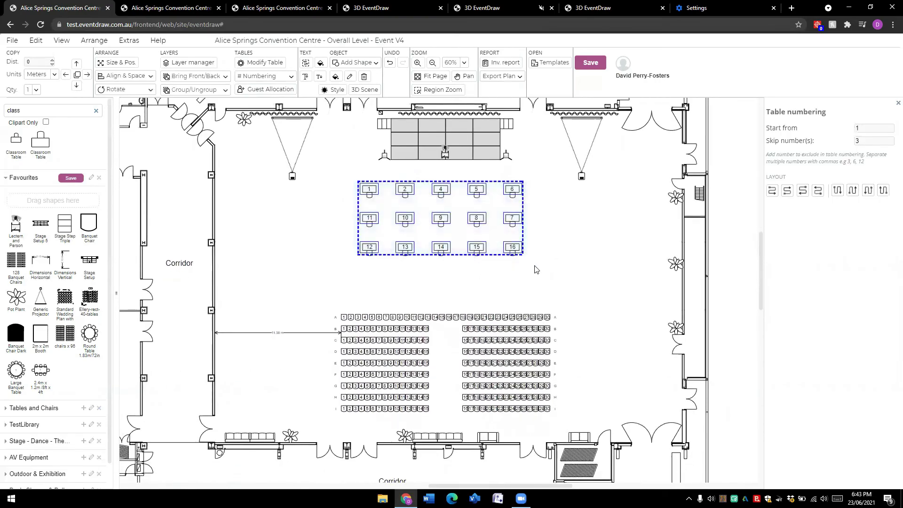
key(Delete)
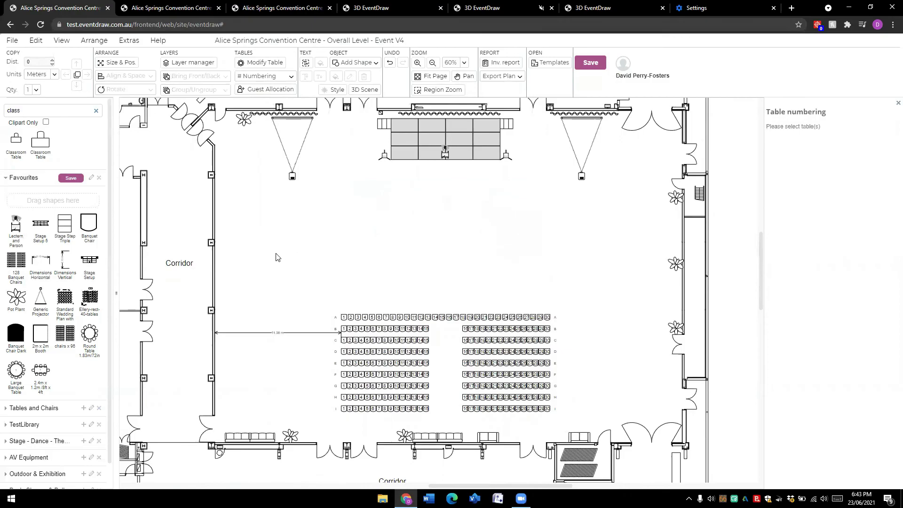
Place a round table in the west part of the main room and set it to cabaret style with 7 chairs.
drag(332, 240, 312, 220)
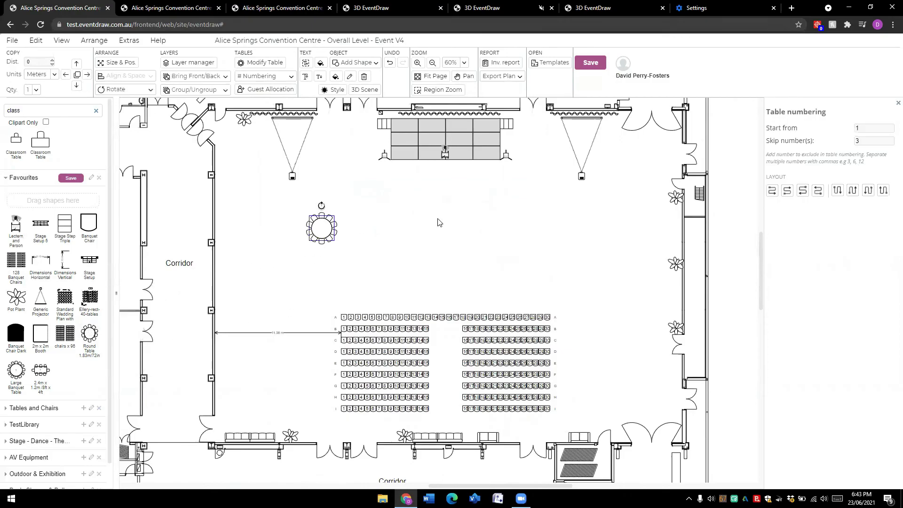
click(296, 64)
click(820, 142)
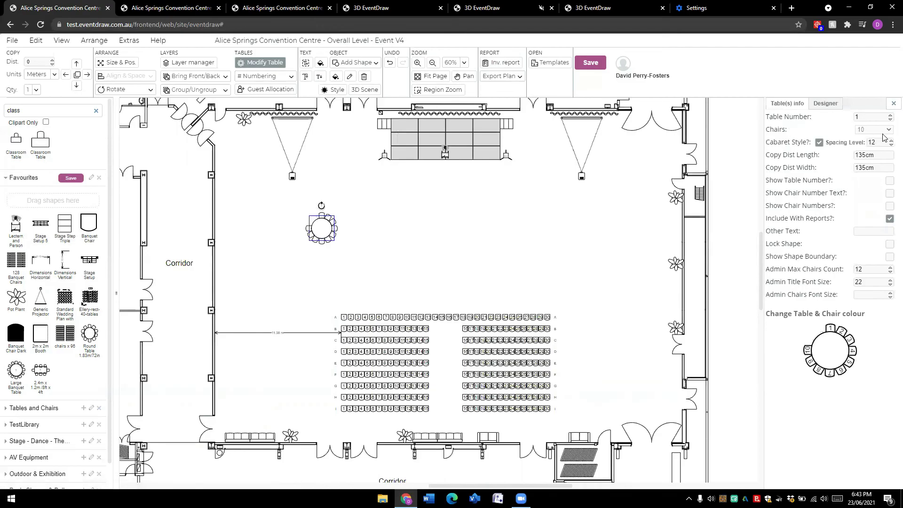
click(889, 132)
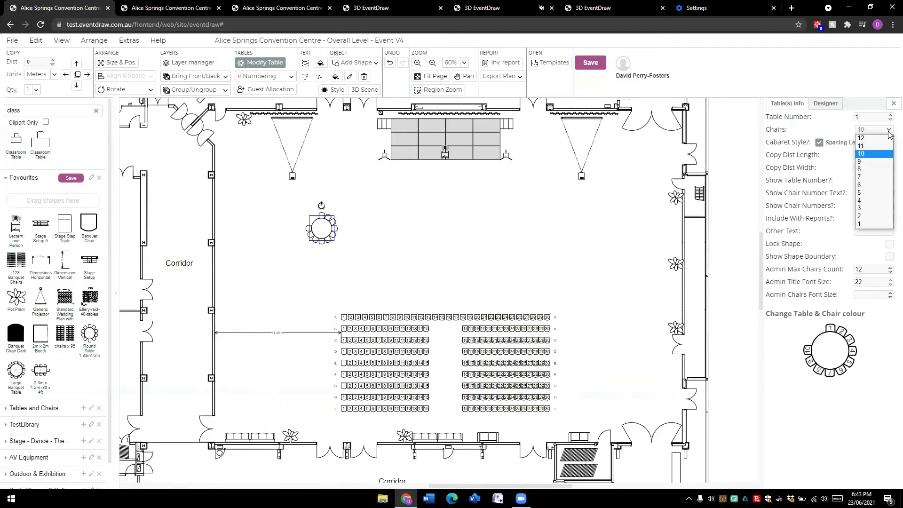
click(874, 177)
Rotate the cabaret table 90° right so its open side faces the stage, and repeat it as an 8 x 3 grid in front of the stage.
click(125, 89)
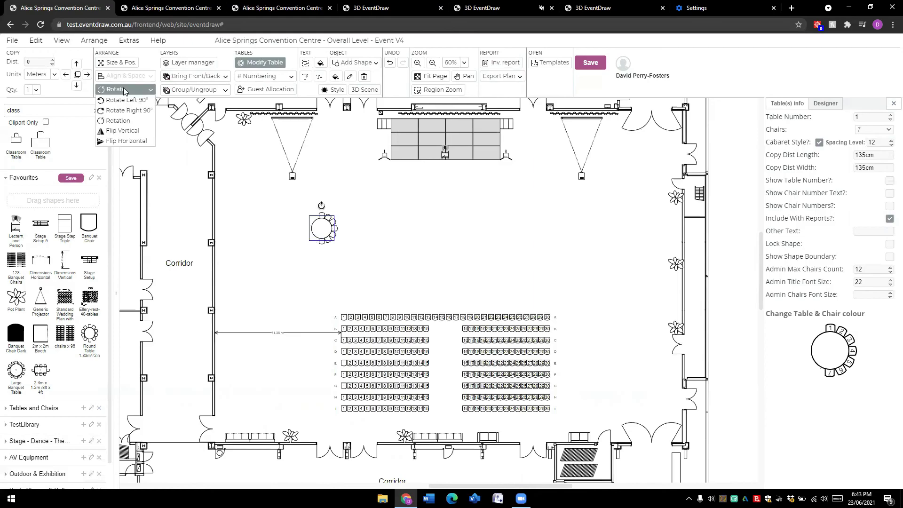
click(124, 111)
click(365, 246)
drag(321, 233, 591, 293)
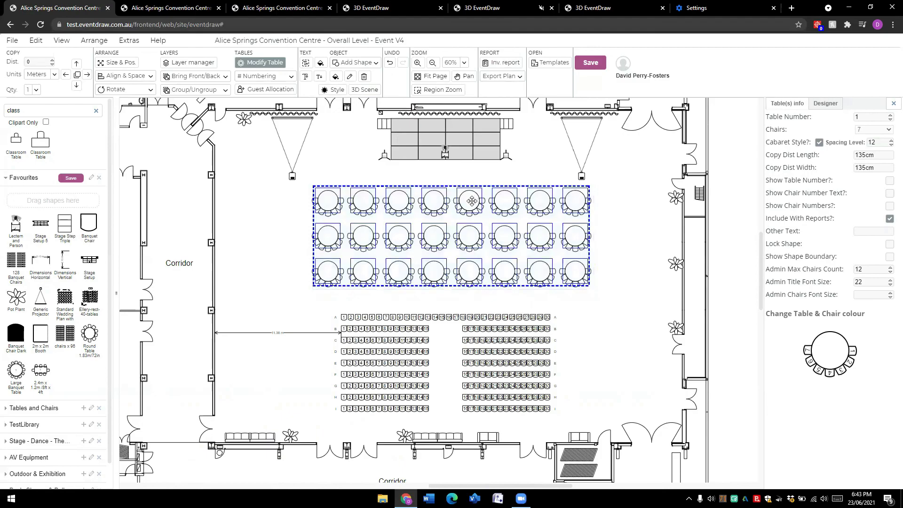
drag(473, 200, 474, 199)
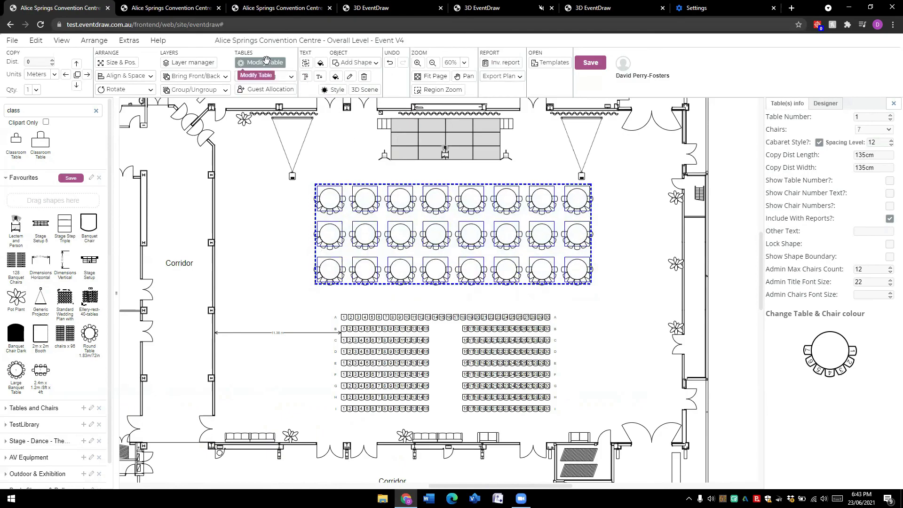
Number the cabaret tables in a horizontal zigzag from 1, skipping 3, starting at the northwest table.
click(272, 77)
click(272, 94)
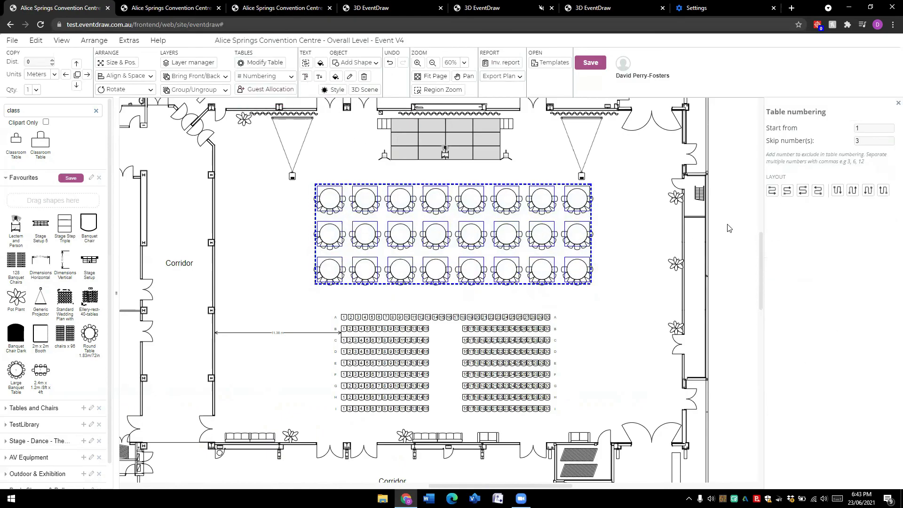
click(772, 191)
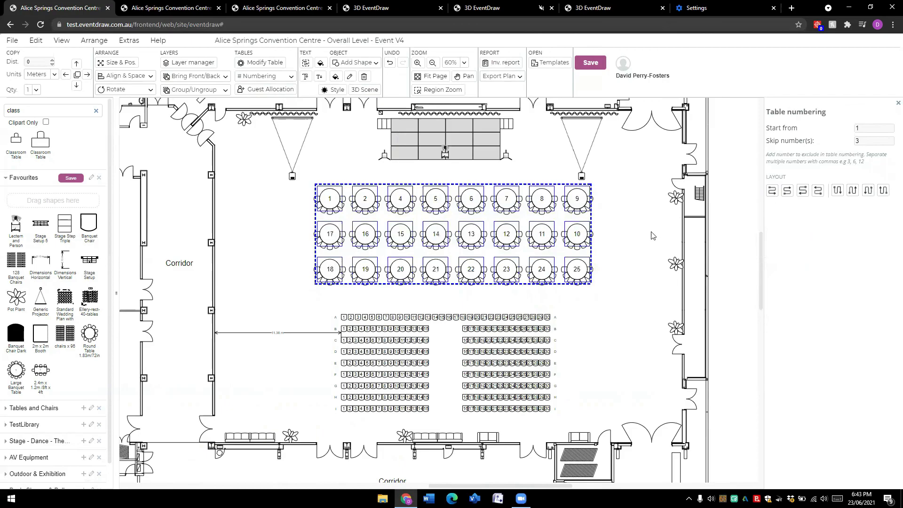
click(629, 242)
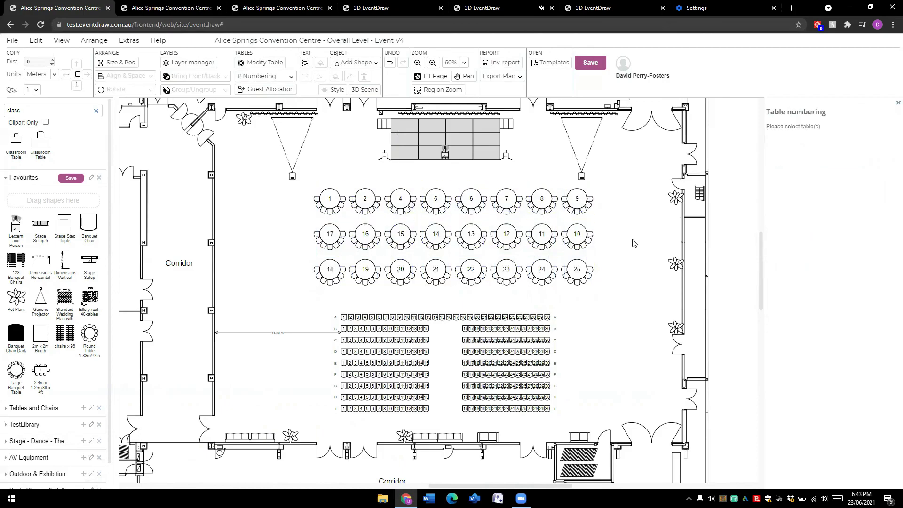
Delete the horizontal dimension between the west wall and the theatre-style seating.
click(291, 333)
key(Delete)
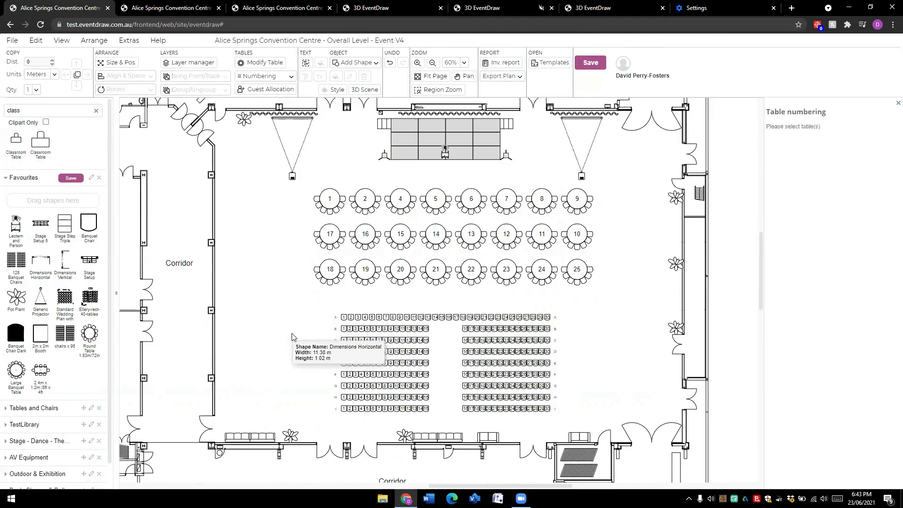